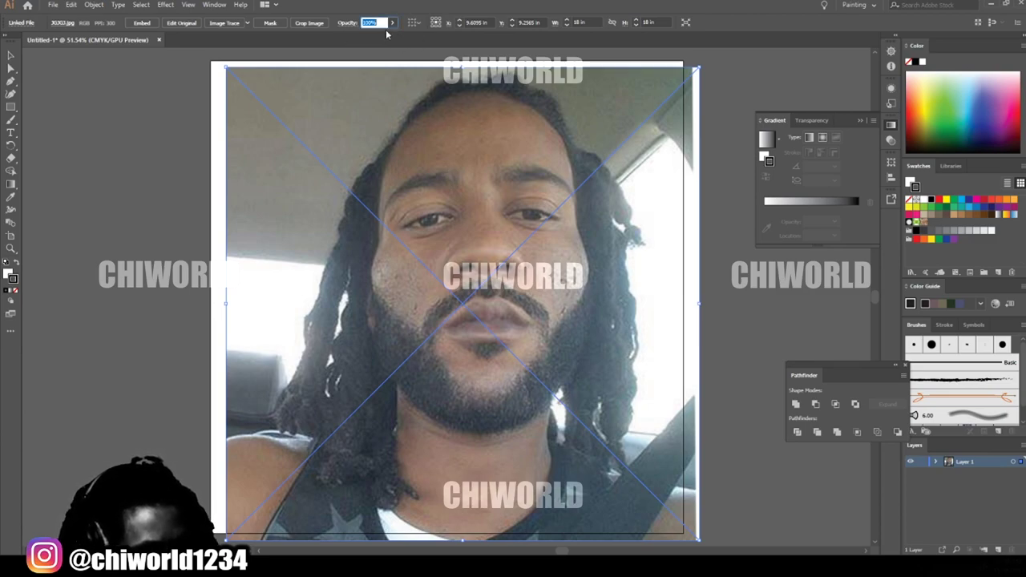
Step: Lower the opacity of the placed portrait photo
mouse_move(390, 36)
mouse_down()
mouse_move(363, 37)
mouse_move(382, 37)
mouse_up()
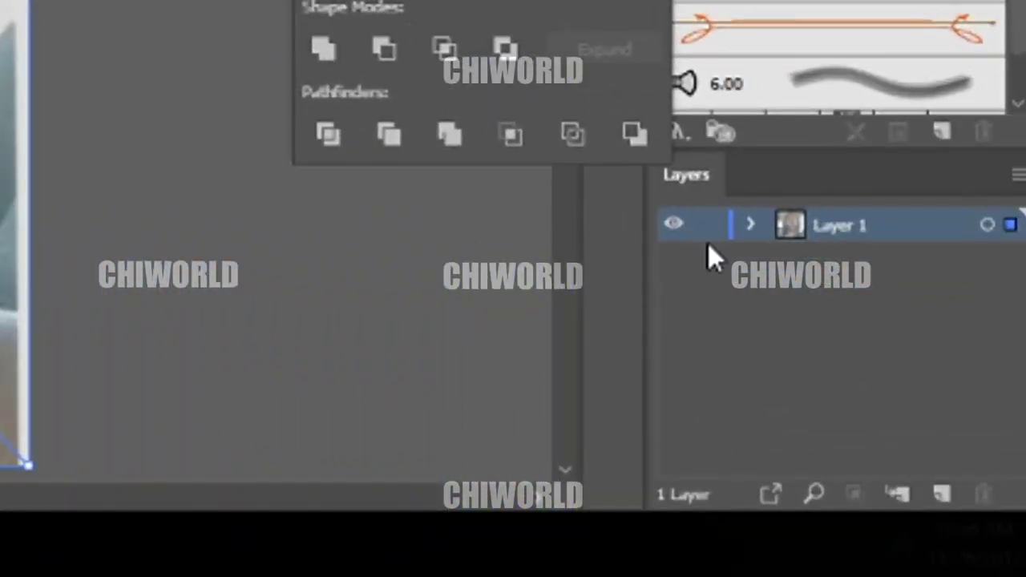
Step: Lock the photo's layer, Layer 1, and add a new layer for the tracing
click(708, 245)
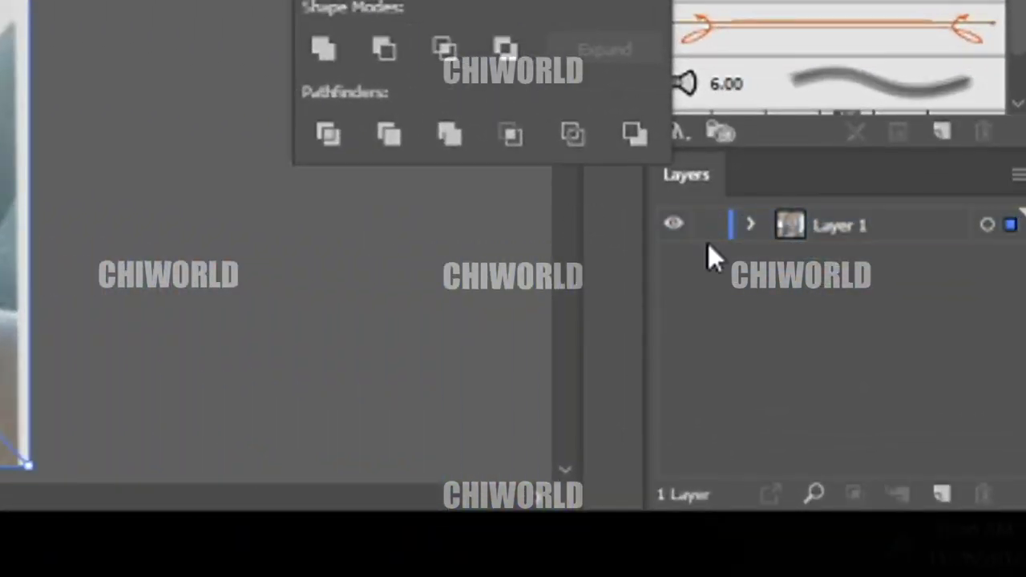
click(708, 236)
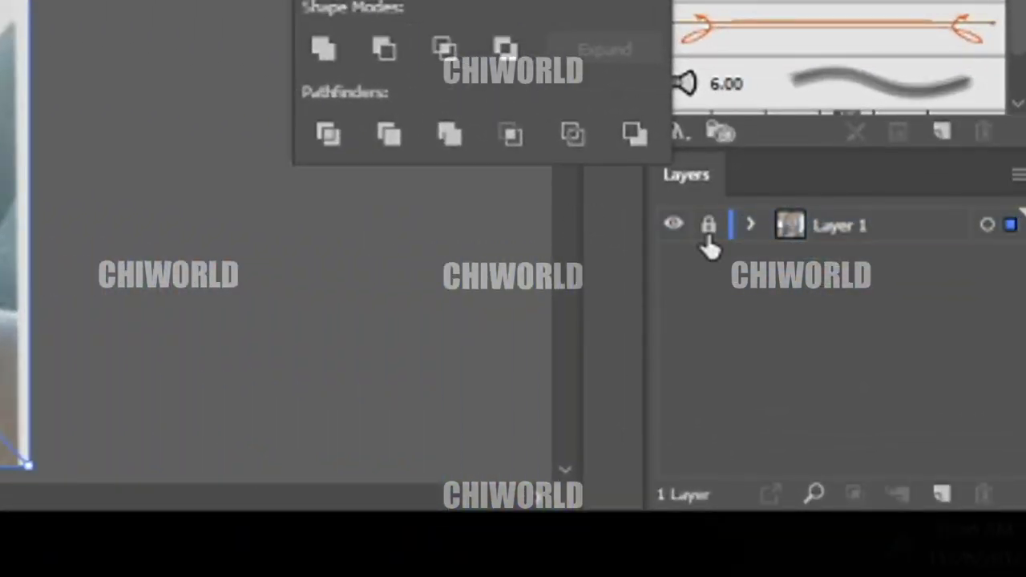
click(942, 497)
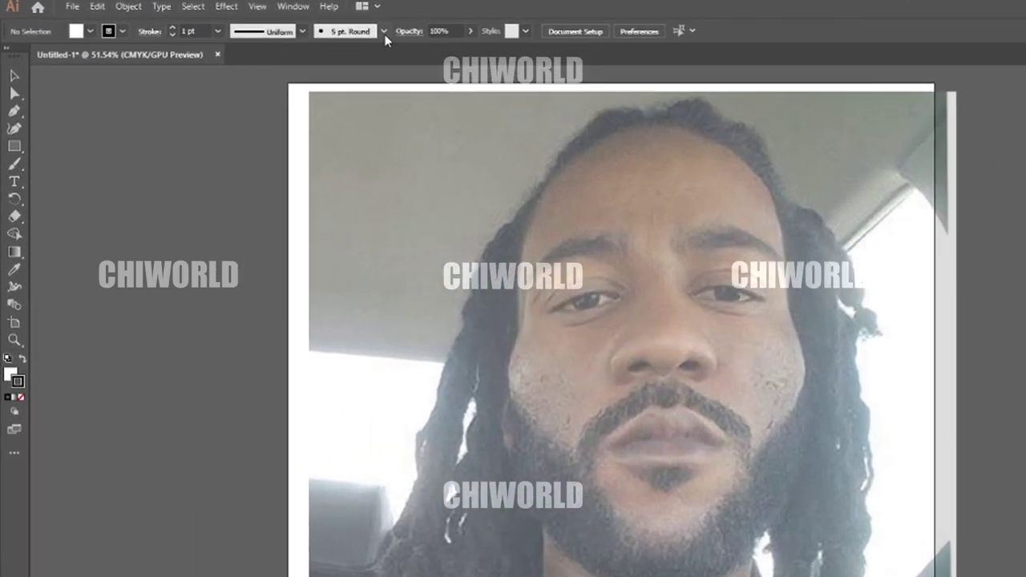
Step: Create a new calligraphic brush with a pressure-controlled size of 3 pt and a variation of 3 pt
click(365, 30)
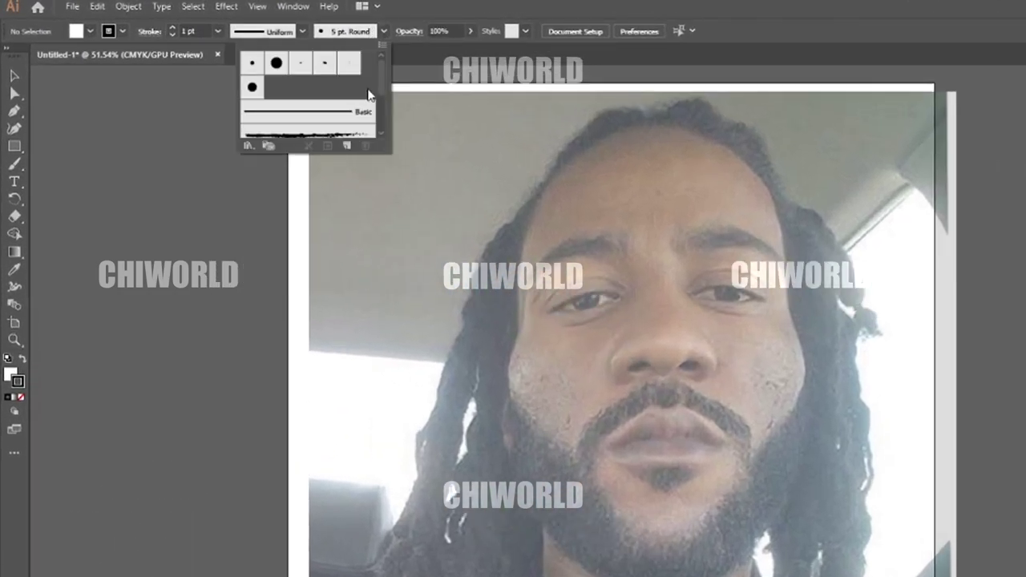
click(347, 145)
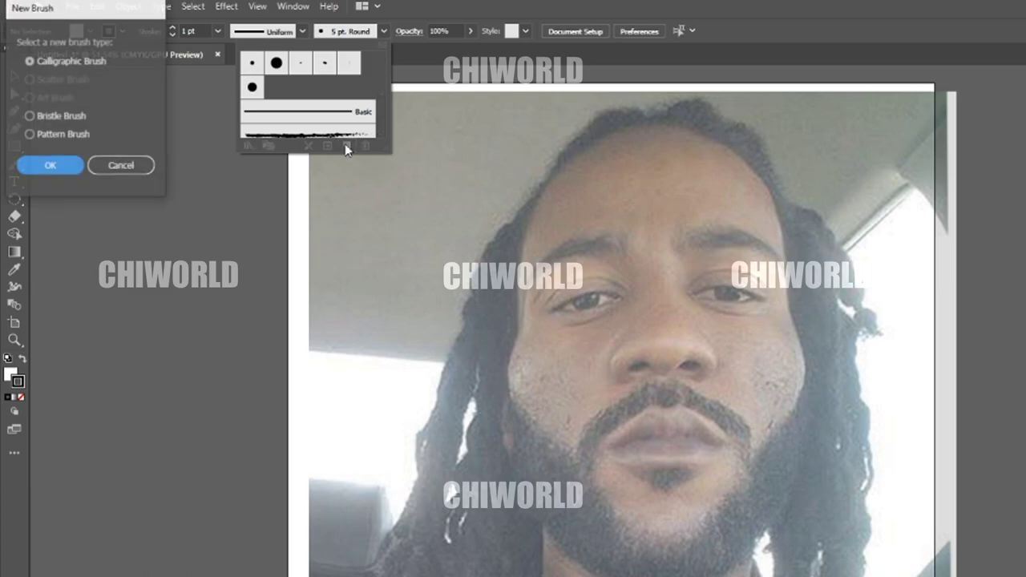
click(71, 166)
click(220, 225)
click(232, 277)
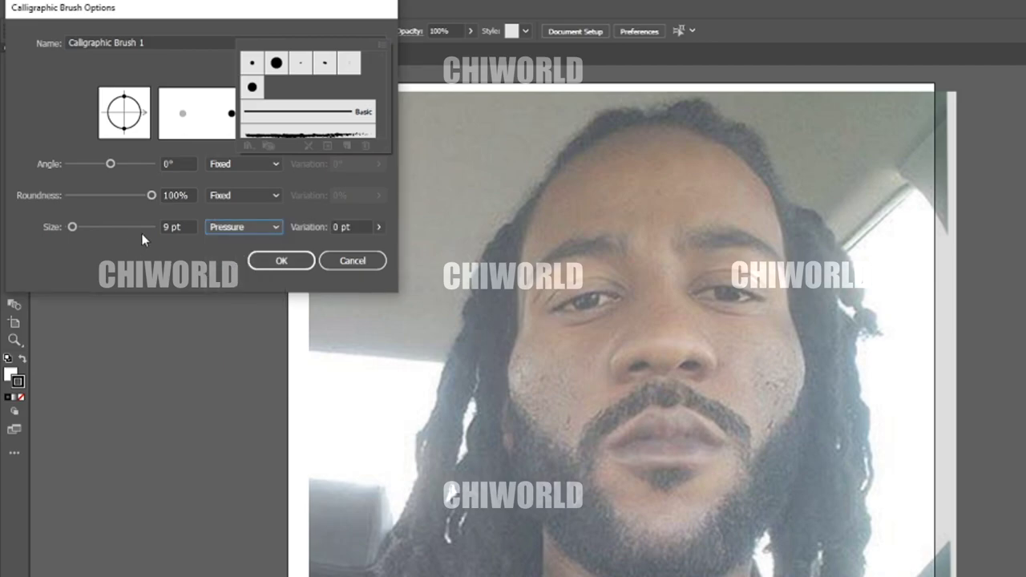
double_click(167, 226)
text(3)
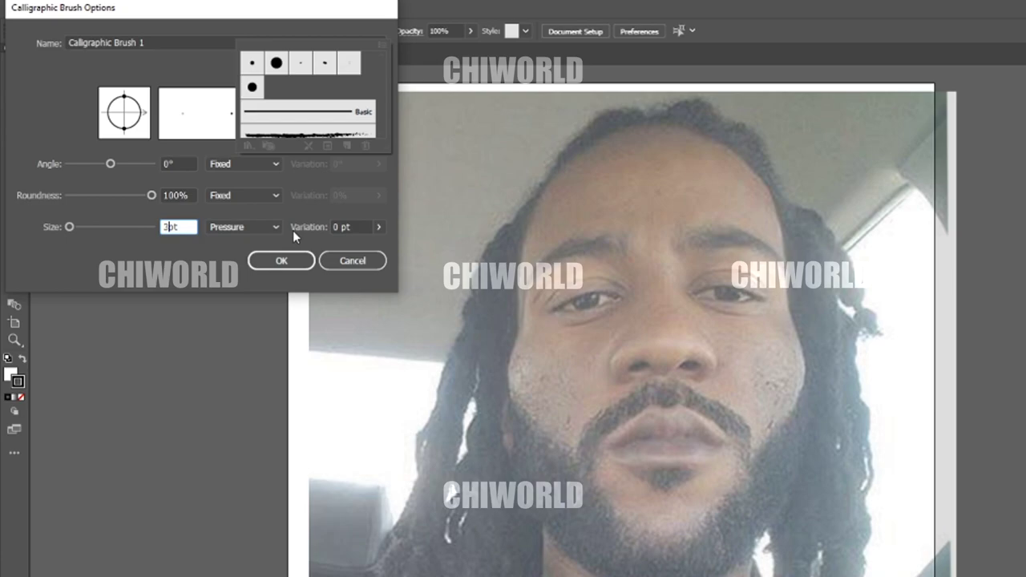
click(340, 227)
double_click(337, 227)
text(3)
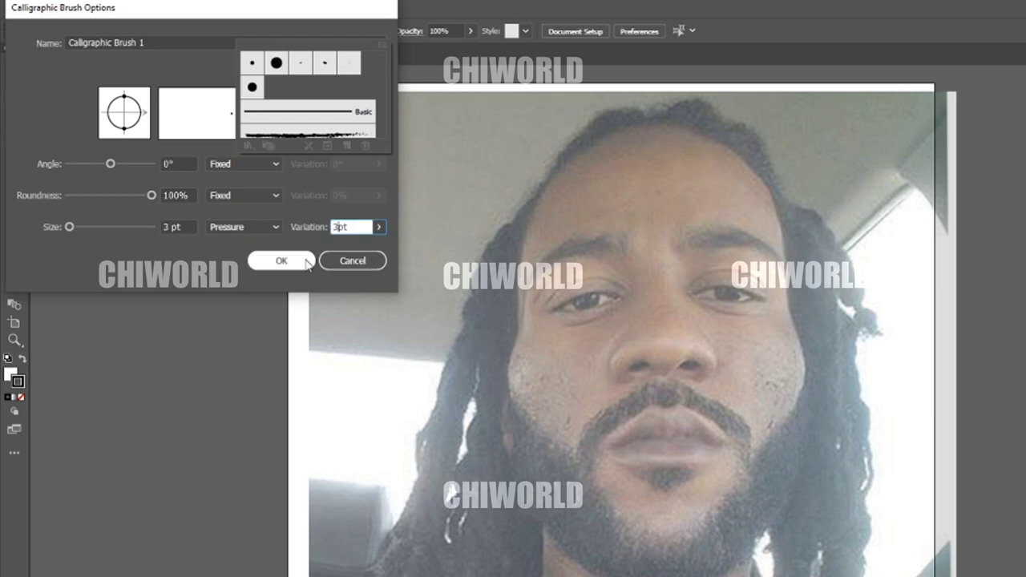
click(281, 261)
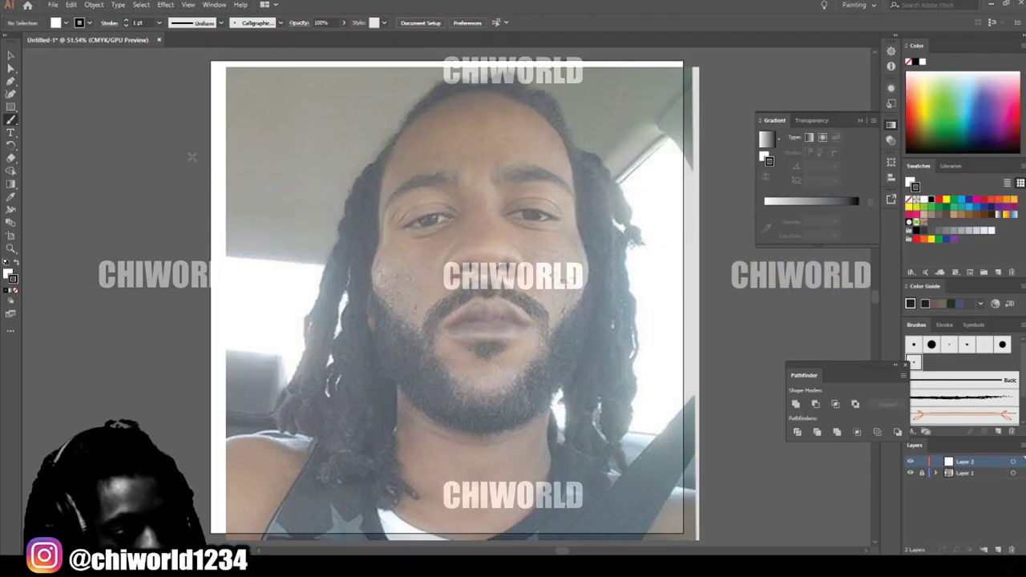
Step: Test the new brush with a few freehand strokes beside the artboard and undo them
mouse_move(248, 190)
mouse_down()
mouse_move(226, 249)
mouse_move(241, 321)
mouse_move(200, 306)
mouse_up()
drag(145, 221, 139, 194)
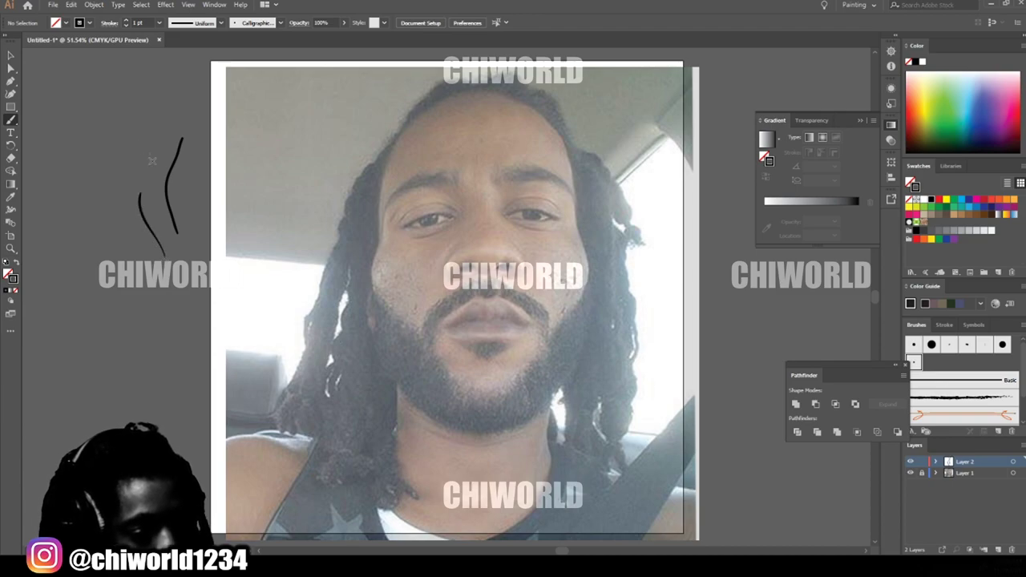
key(ctrl+z)
key(ctrl+z)
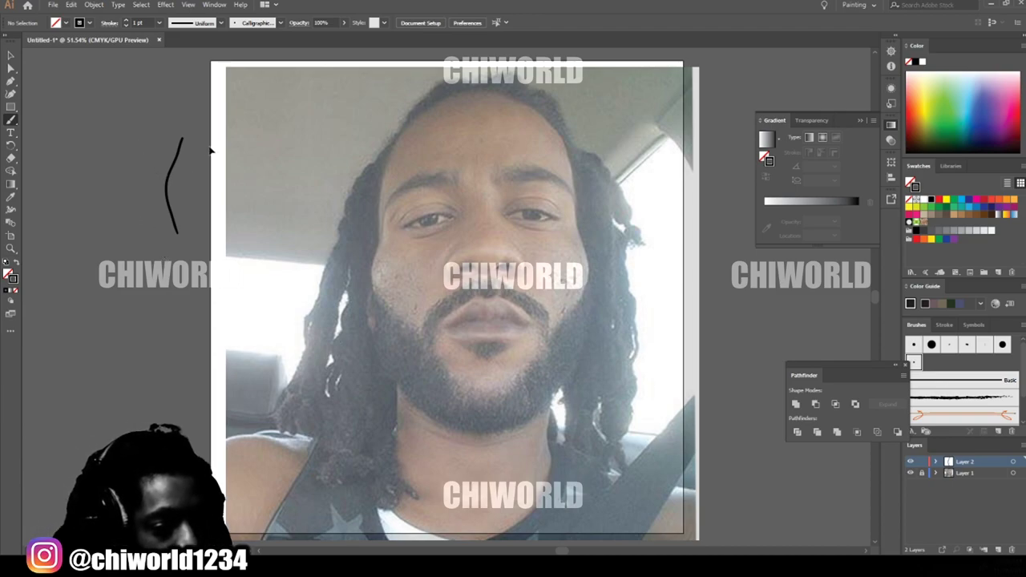
drag(181, 295, 161, 178)
key(ctrl+z)
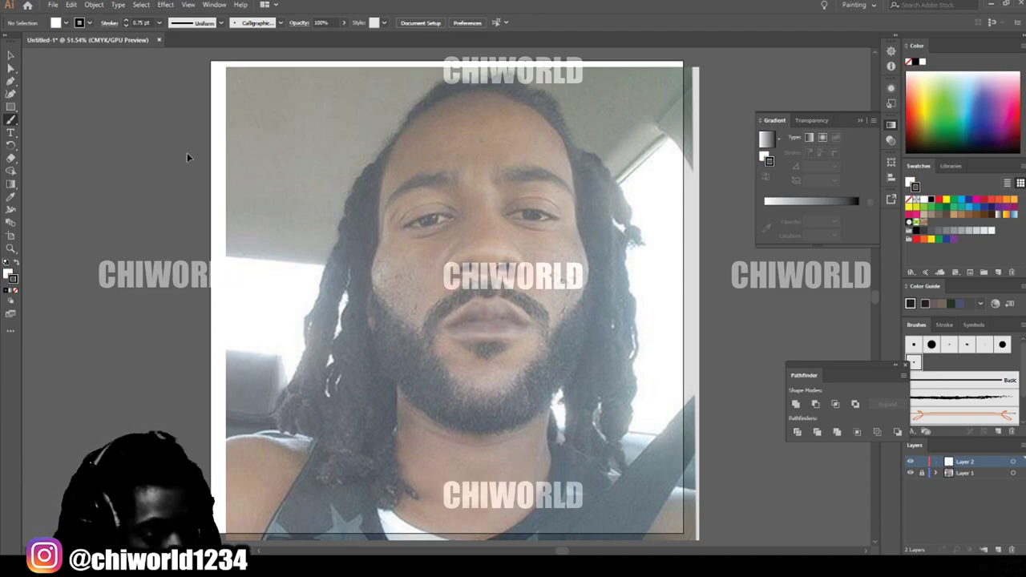
Step: Test a 0.75 pt stroke weight with one long wavy line beside the artboard and undo it
click(159, 22)
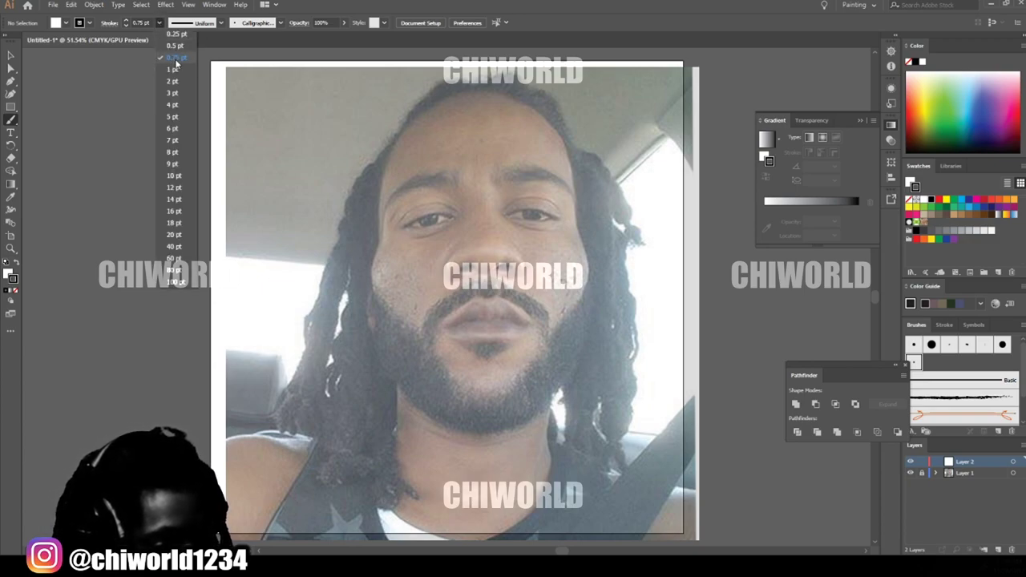
click(134, 88)
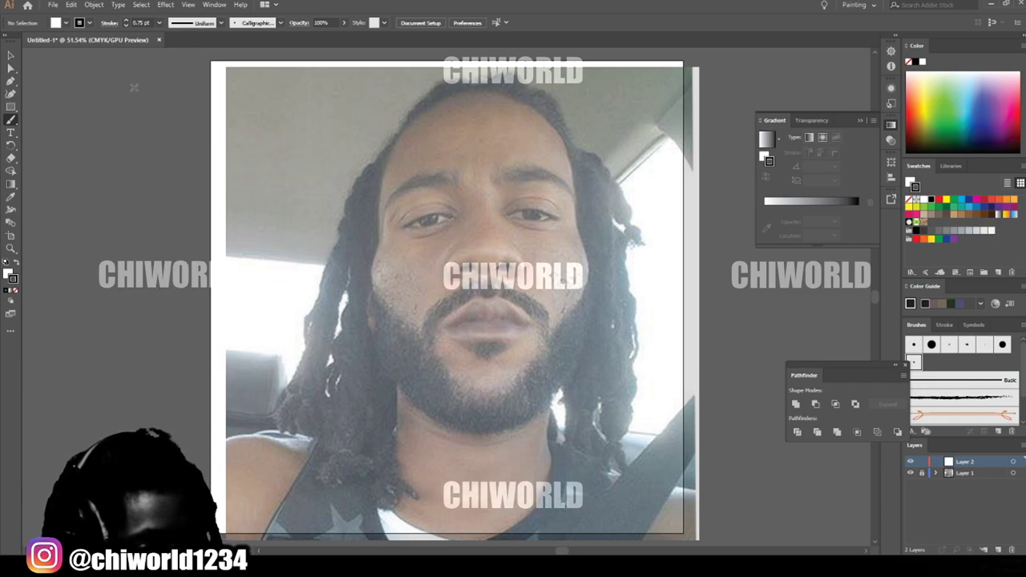
mouse_move(172, 261)
mouse_down()
mouse_move(155, 169)
mouse_move(163, 94)
mouse_up()
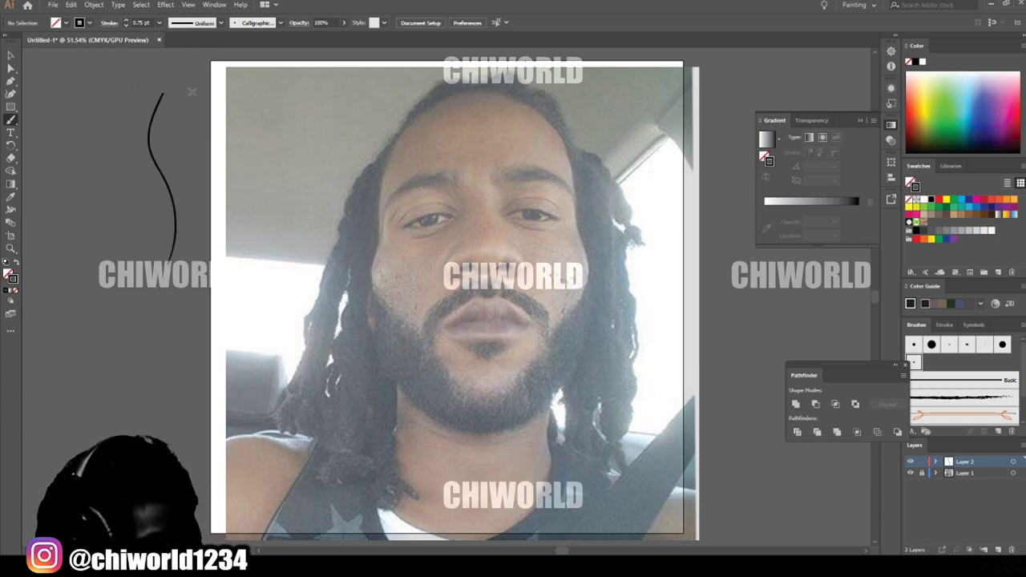
key(ctrl+z)
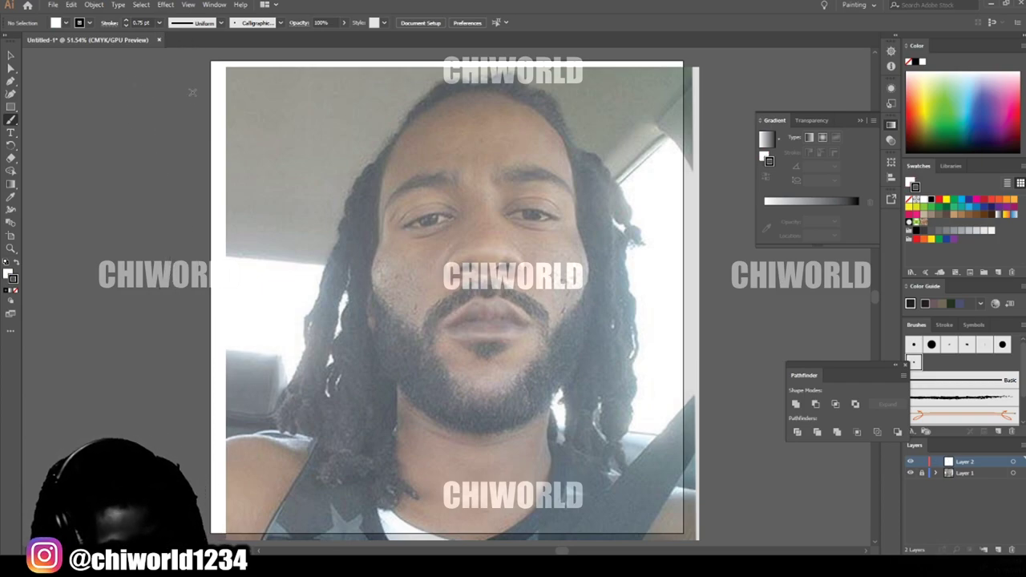
Step: Try tracing the upper lid line of the eye on the photo's left side with a 0.75 pt stroke, and undo it
key(ctrl+plus)
scroll(472, 231, right, 2)
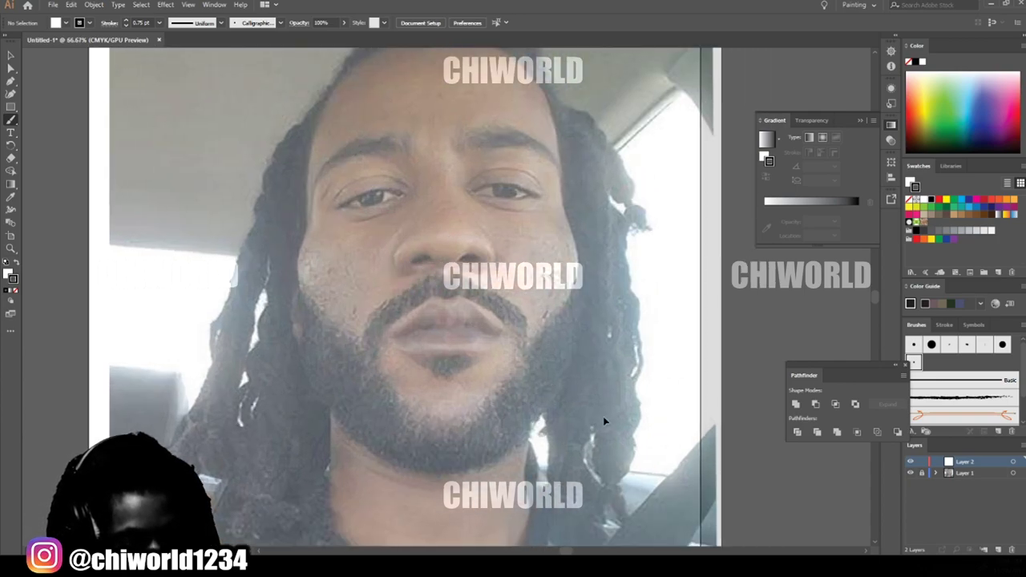
scroll(603, 411, up, 2)
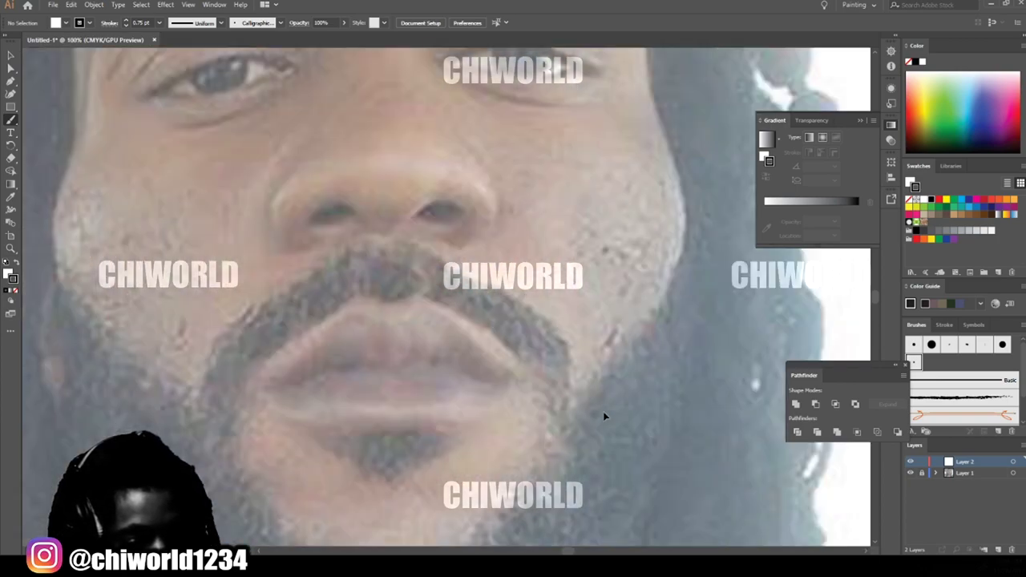
scroll(562, 338, up, 2)
scroll(562, 337, up, 3)
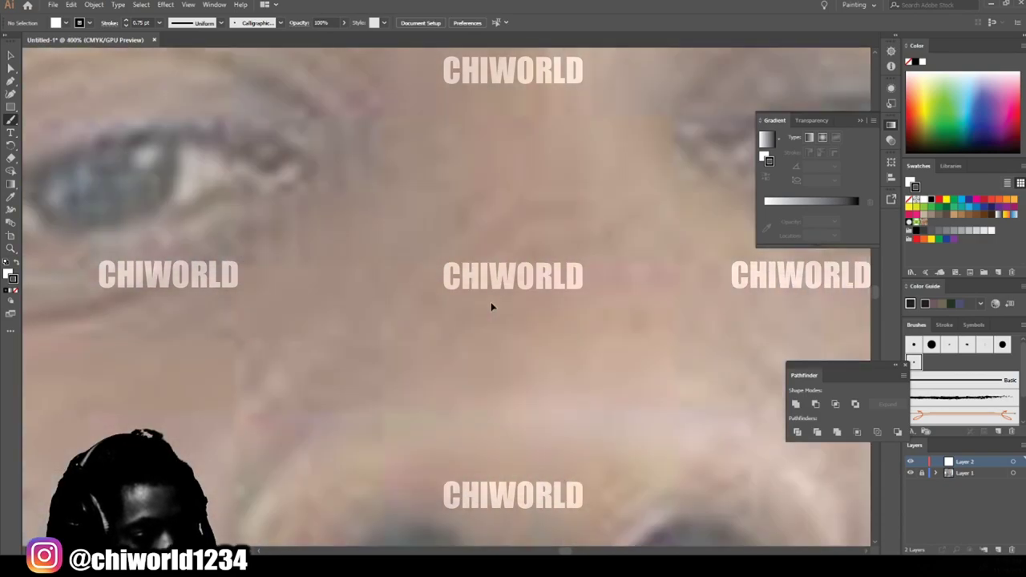
scroll(489, 303, up, 2)
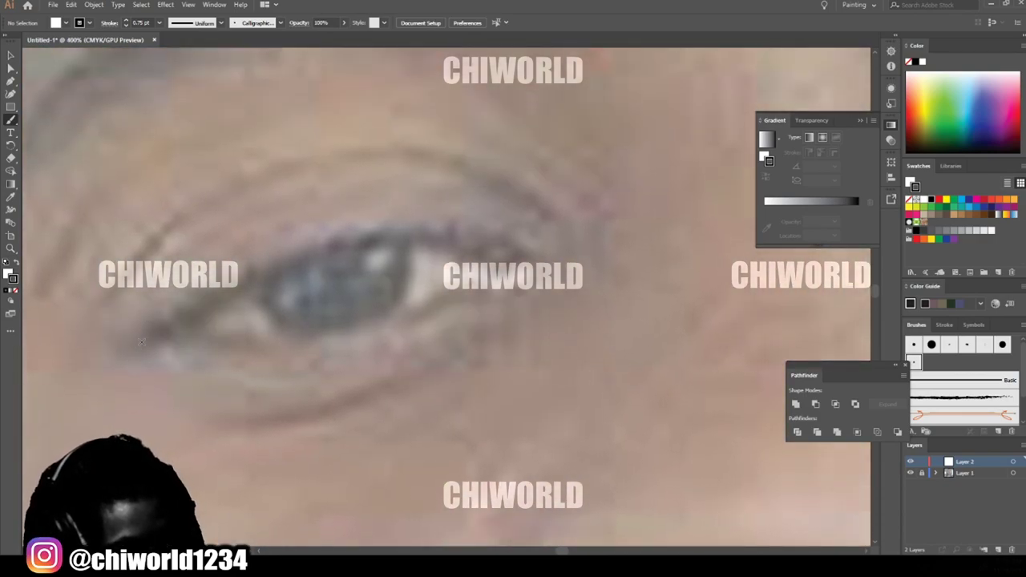
drag(136, 343, 539, 274)
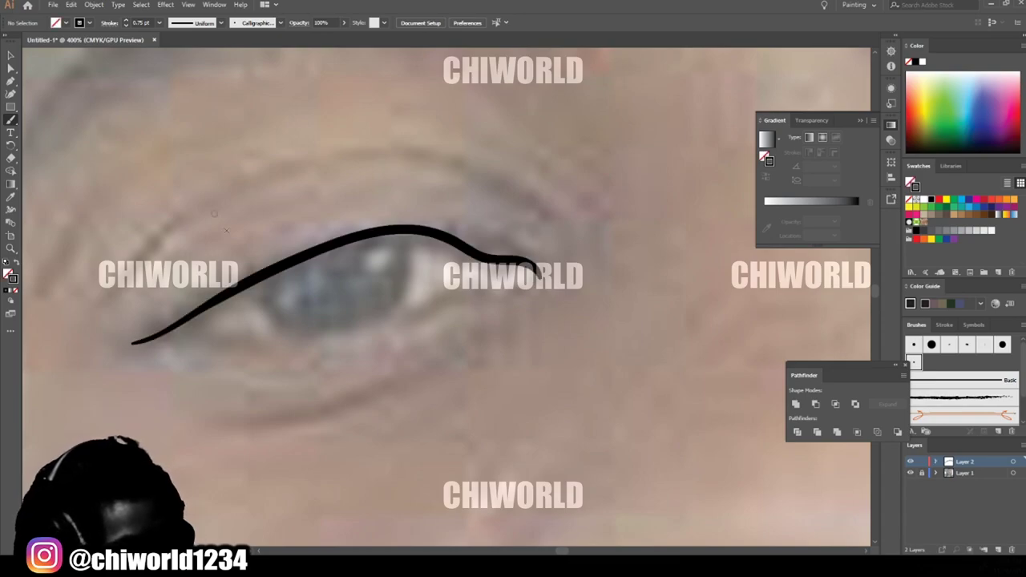
key(ctrl+z)
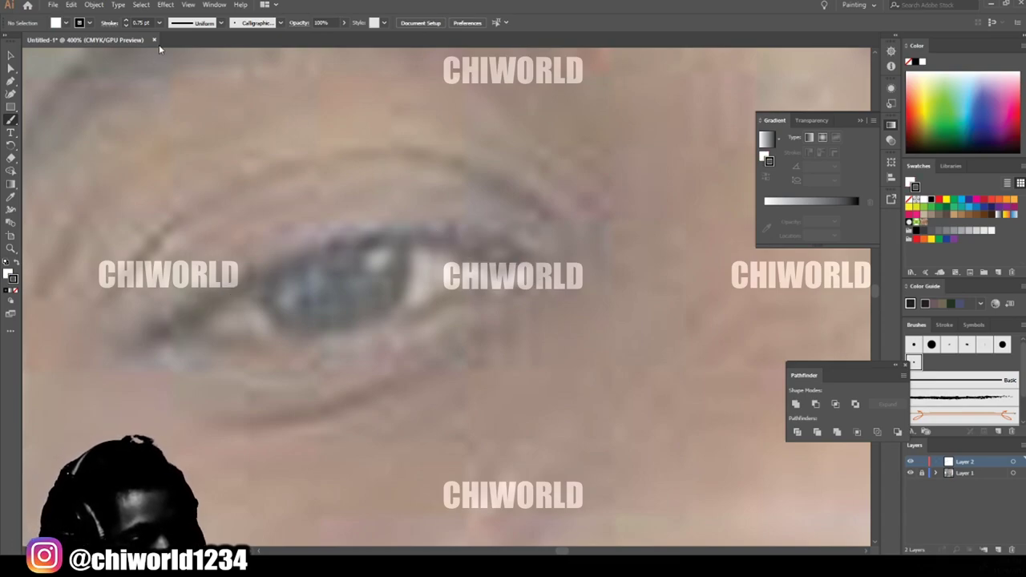
Step: Set the stroke weight to 0.5 pt, try a short line at the eye's outer corner, and undo it
click(170, 22)
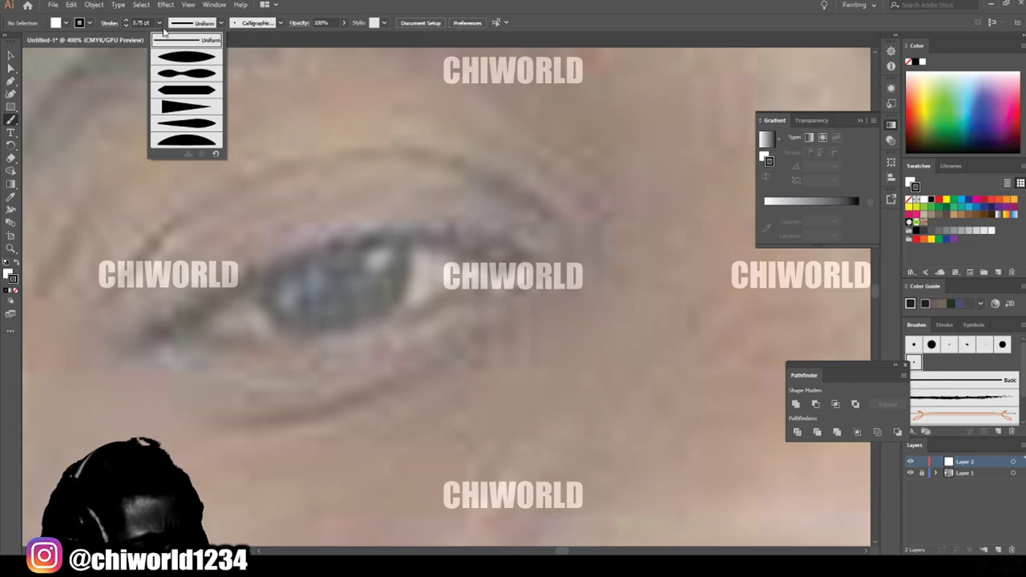
click(160, 23)
click(164, 46)
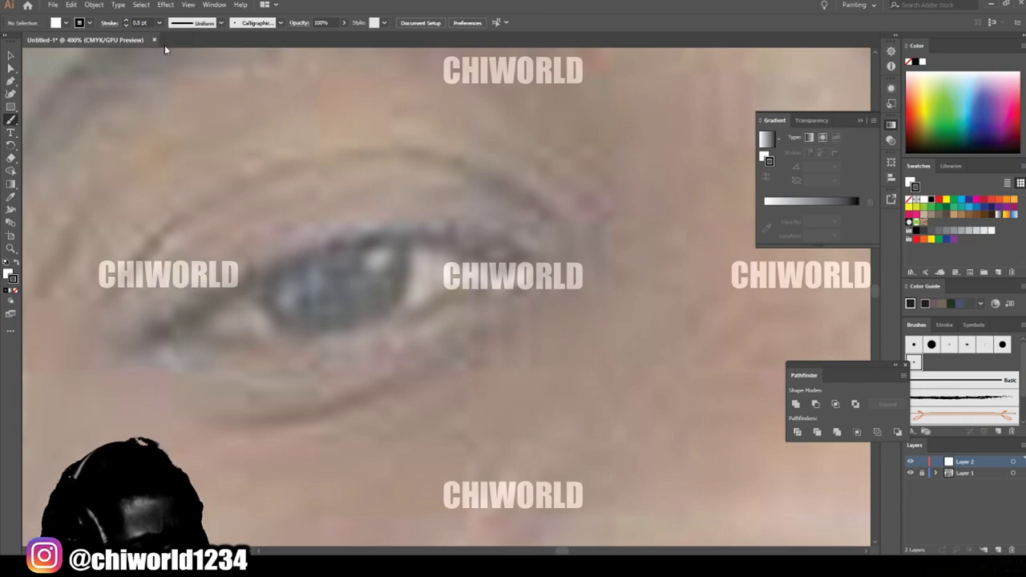
mouse_move(165, 353)
mouse_down()
mouse_move(175, 325)
mouse_move(208, 294)
mouse_up()
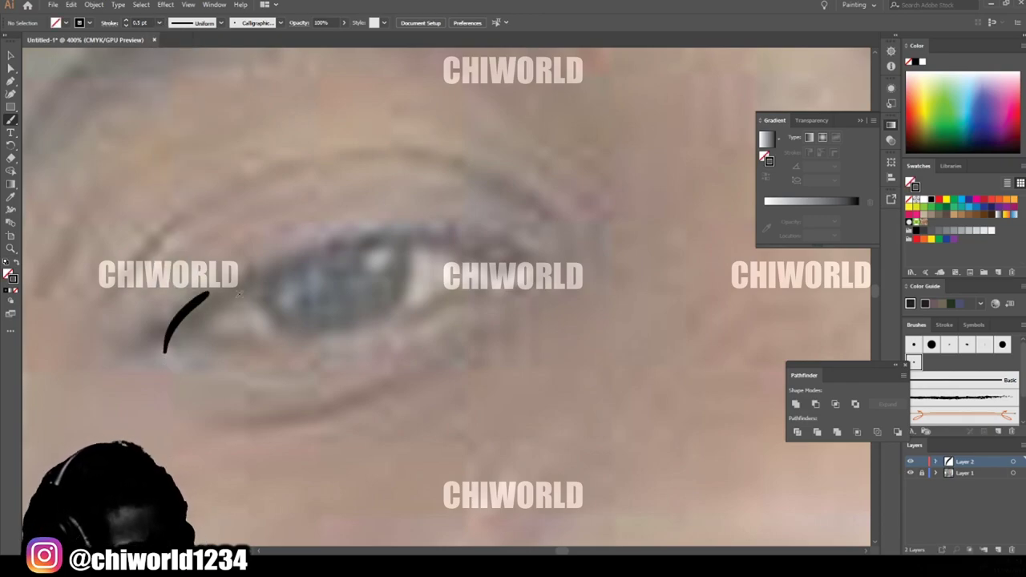
key(ctrl+z)
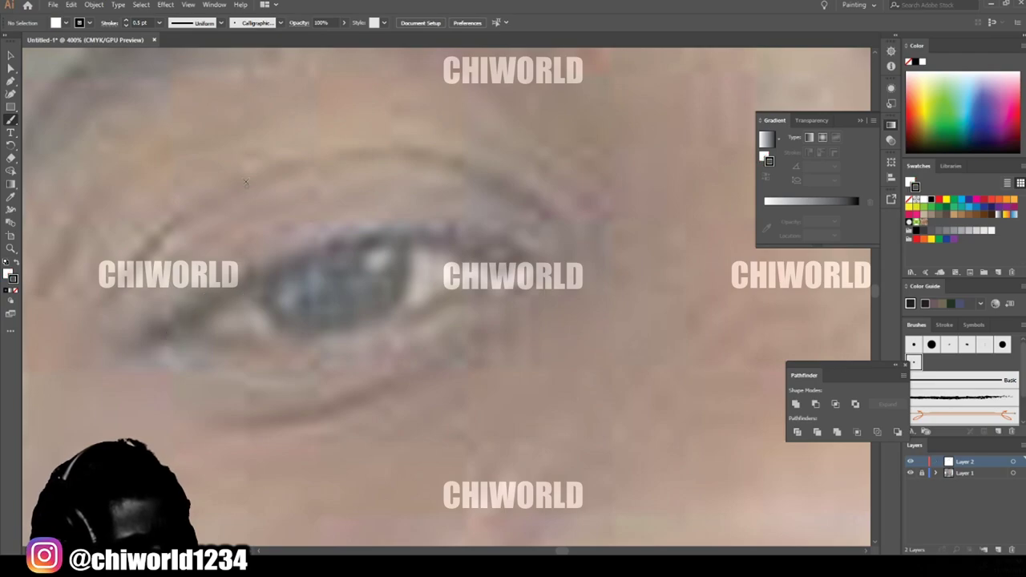
Step: Set the stroke weight to 0.25 pt and begin tracing the upper lid line from the eye's outer corner
click(160, 22)
click(168, 36)
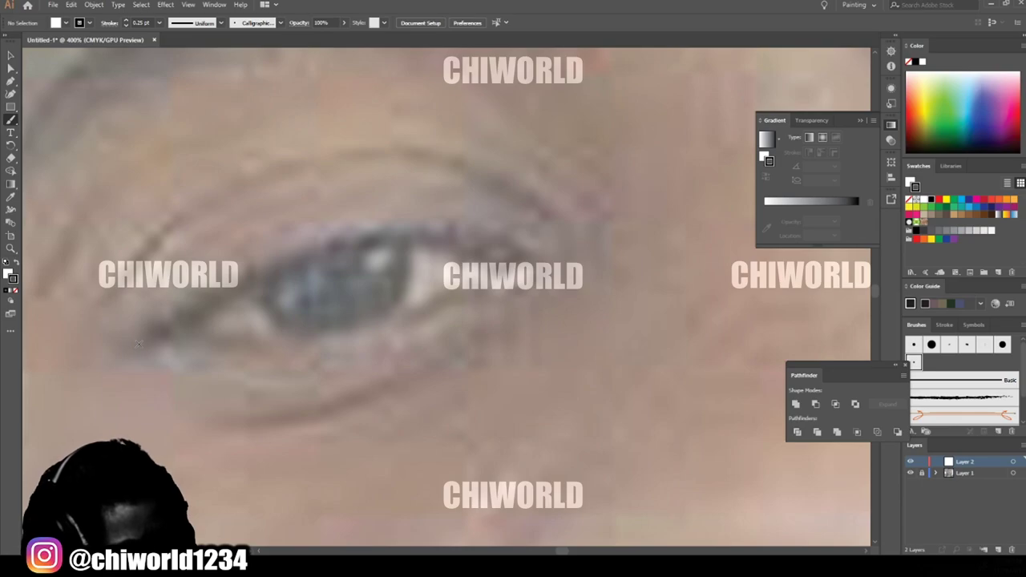
mouse_move(141, 344)
mouse_down()
mouse_move(287, 260)
mouse_move(408, 233)
mouse_move(458, 245)
mouse_move(385, 309)
mouse_move(161, 333)
mouse_up()
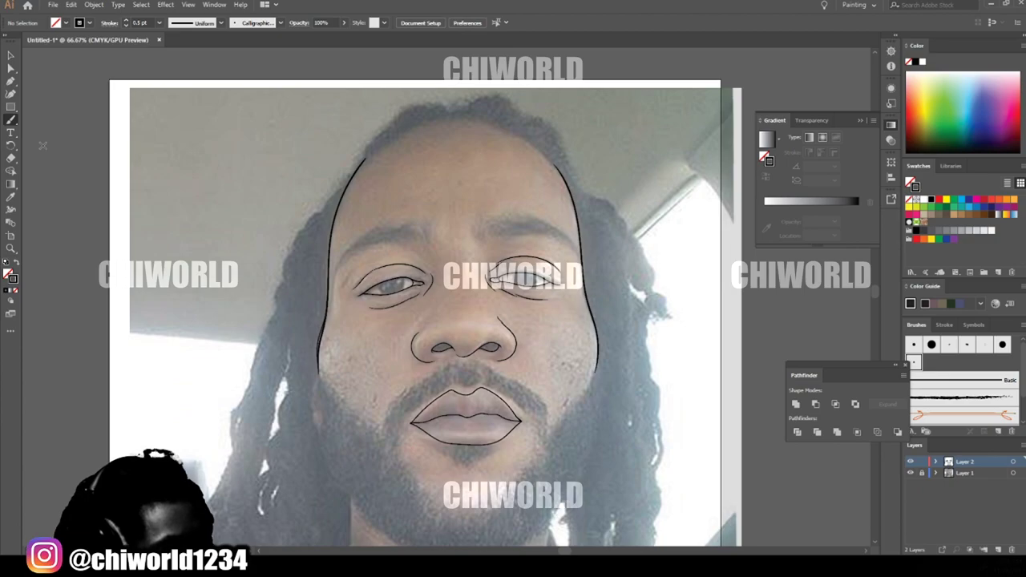
Step: Set the Pencil tool's fidelity to the midpoint between Accurate and Smooth, and swap fill and stroke for a black fill without stroke
click(11, 120)
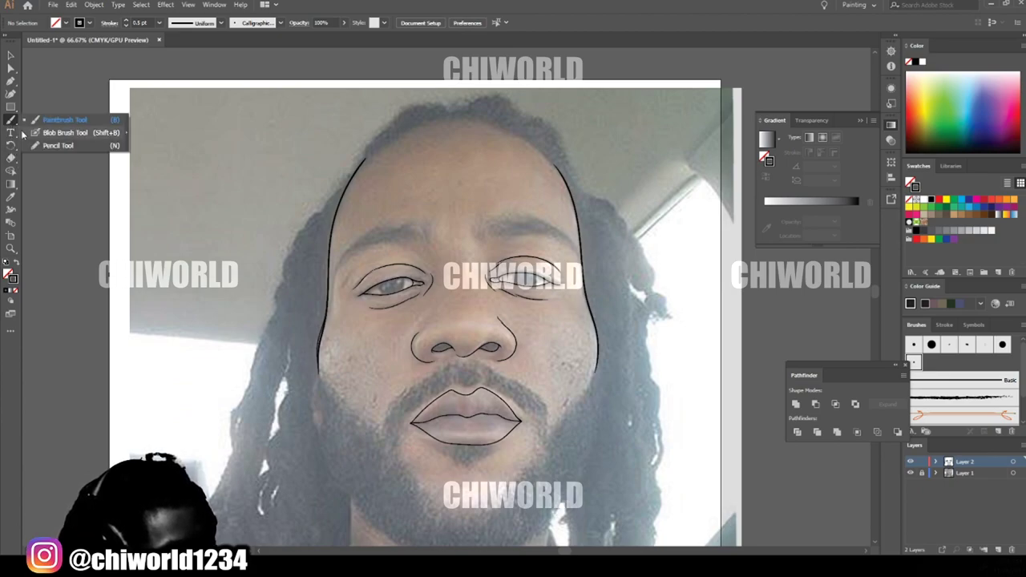
click(37, 146)
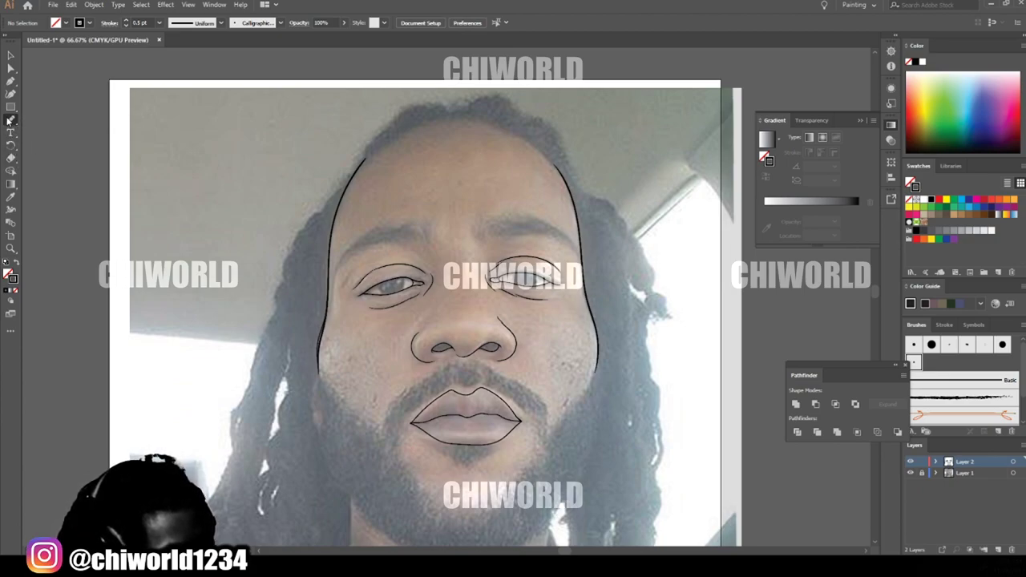
double_click(10, 120)
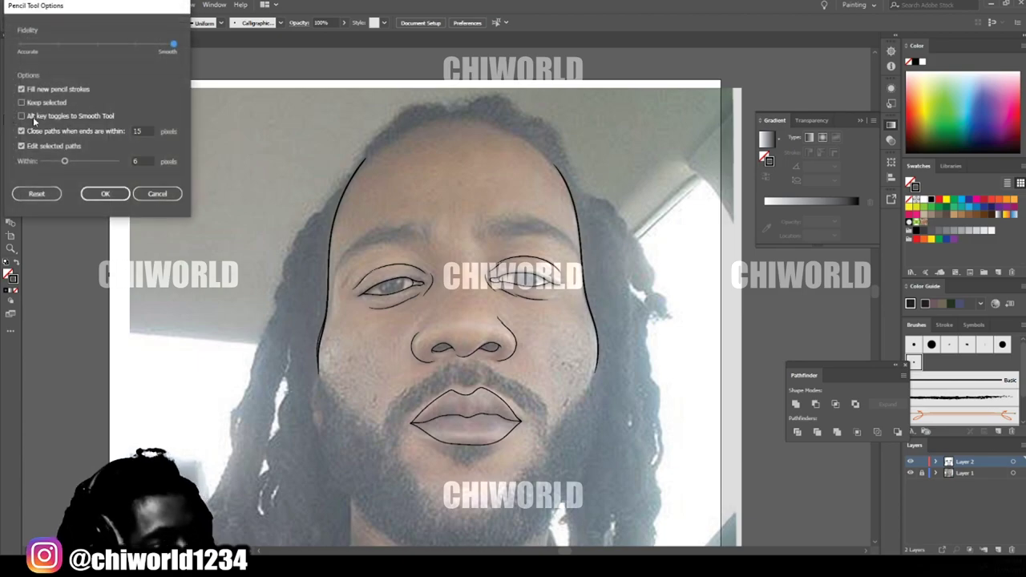
click(97, 46)
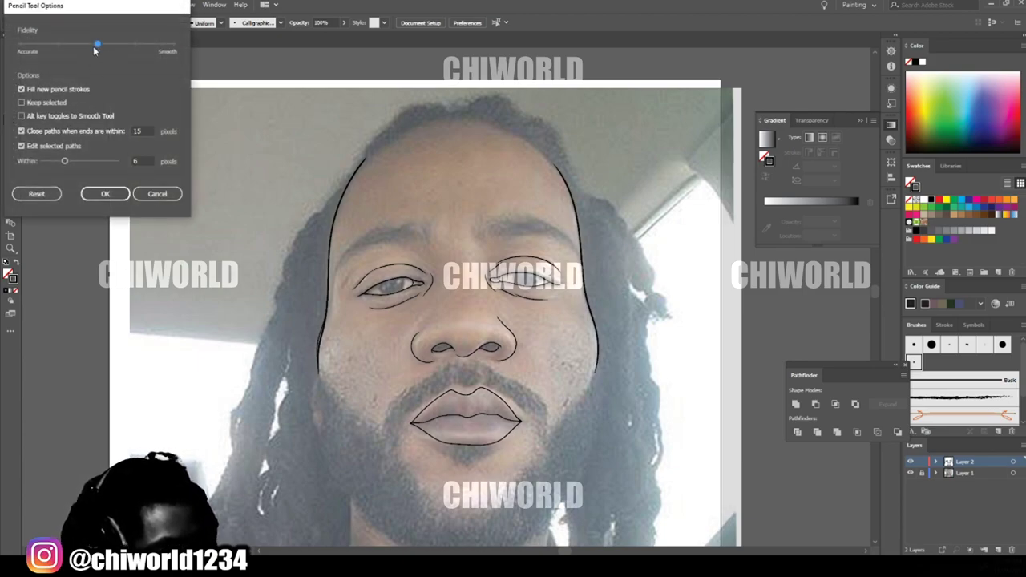
click(103, 198)
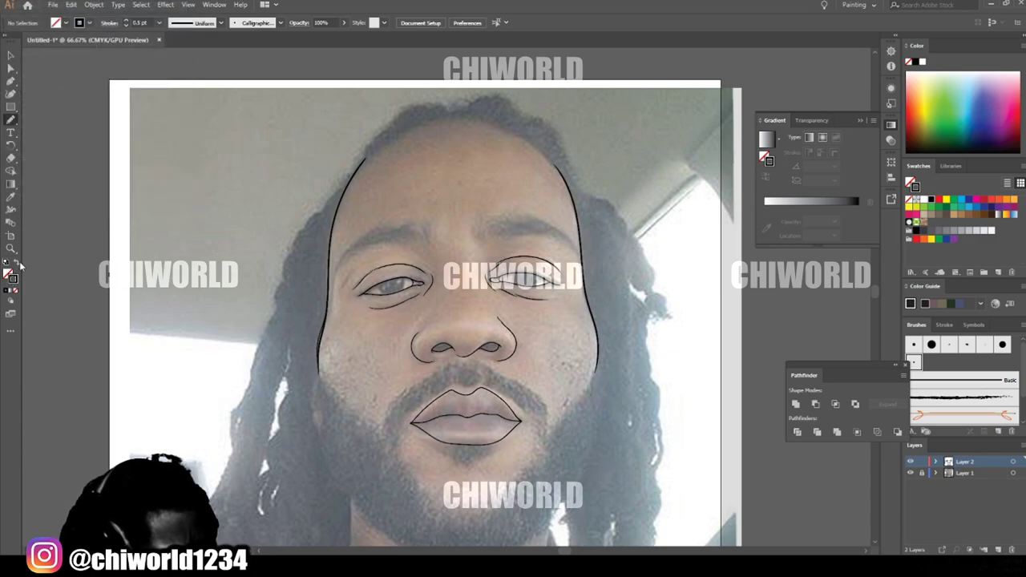
click(17, 265)
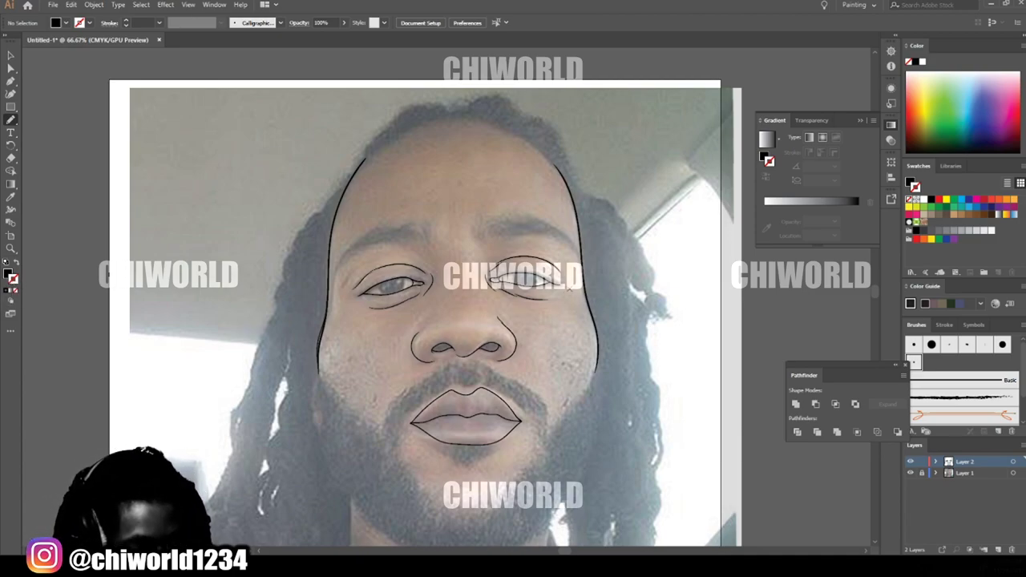
Step: Draw a closed black shape covering the iris and thickening the upper lid of the eye on the photo's left side
scroll(389, 280, up, 6)
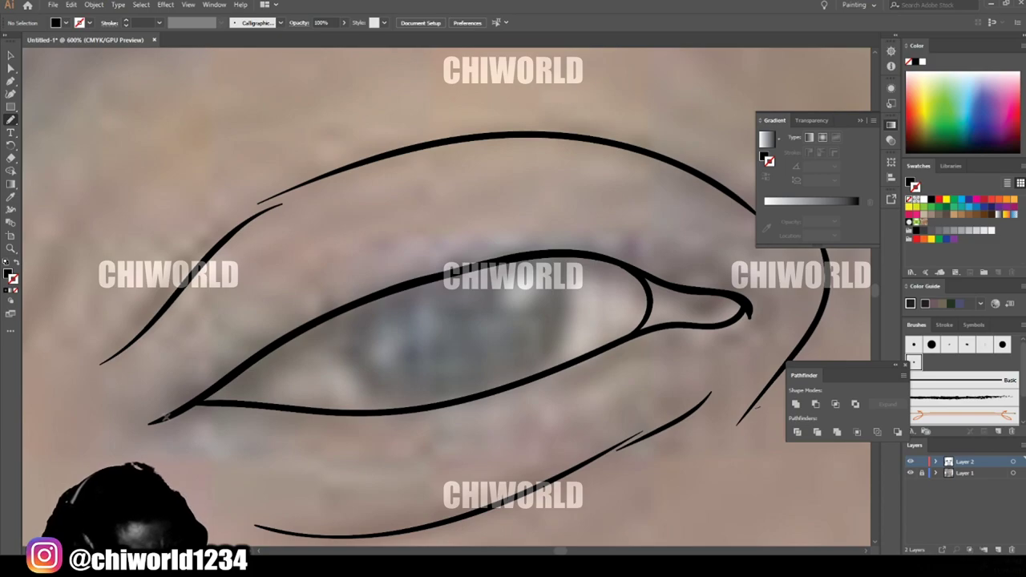
drag(199, 410, 257, 379)
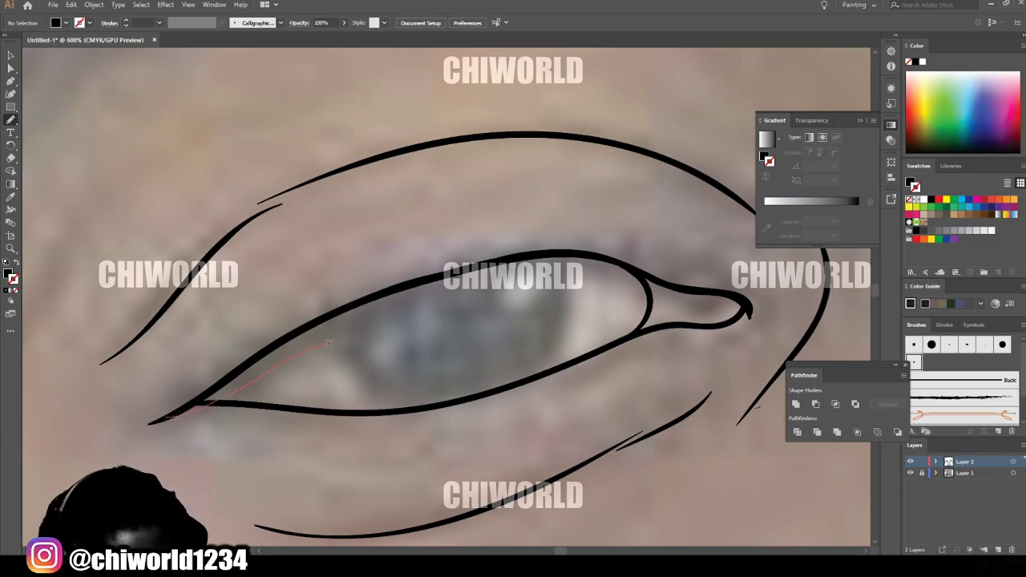
drag(394, 410, 464, 398)
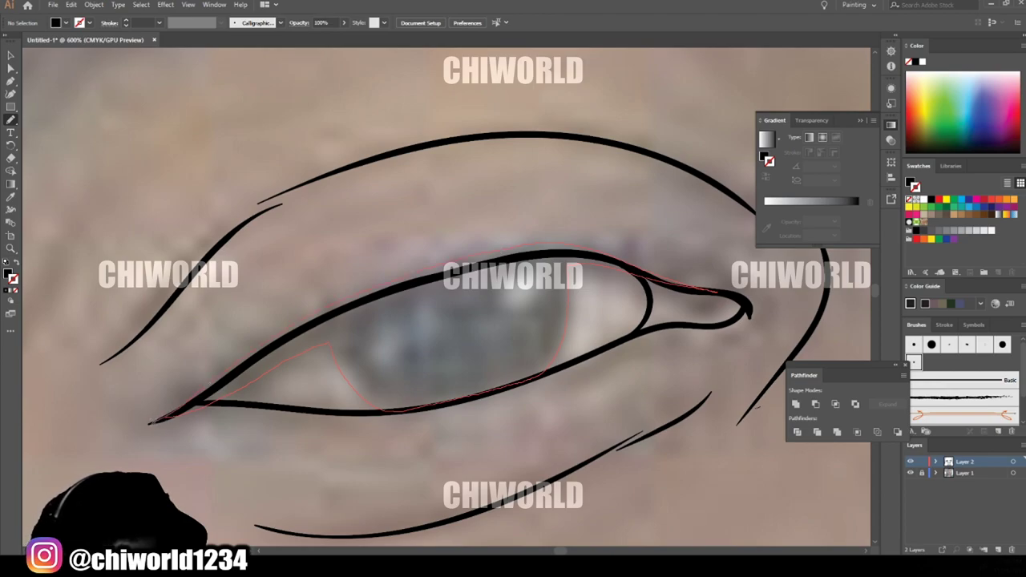
drag(151, 421, 157, 425)
Step: Draw a closed black shape for the iris and upper lid of the eye on the photo's right side
key(ctrl+minus)
key(ctrl+minus)
key(ctrl+minus)
key(ctrl+minus)
key(ctrl+minus)
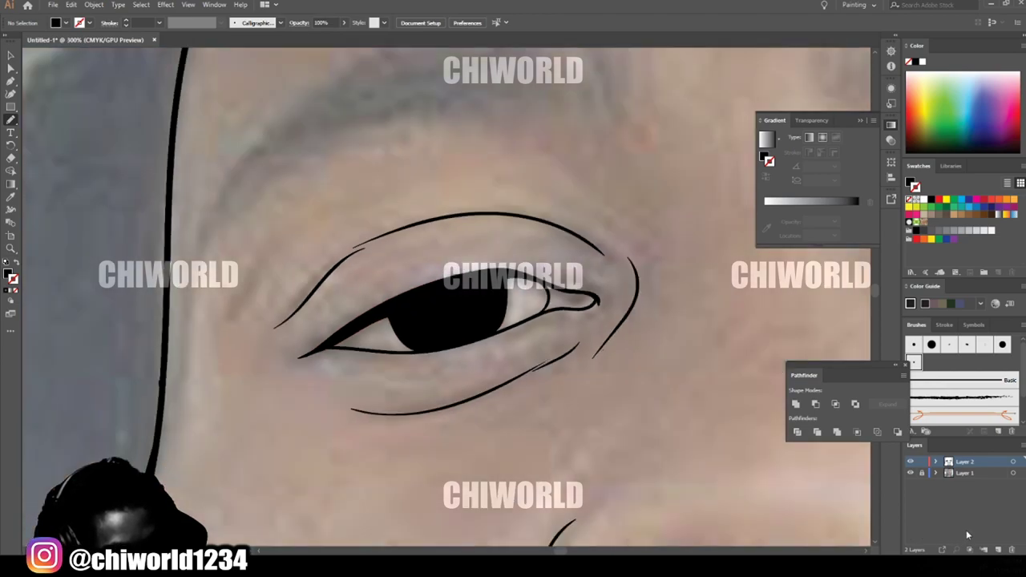
scroll(721, 433, right, 5)
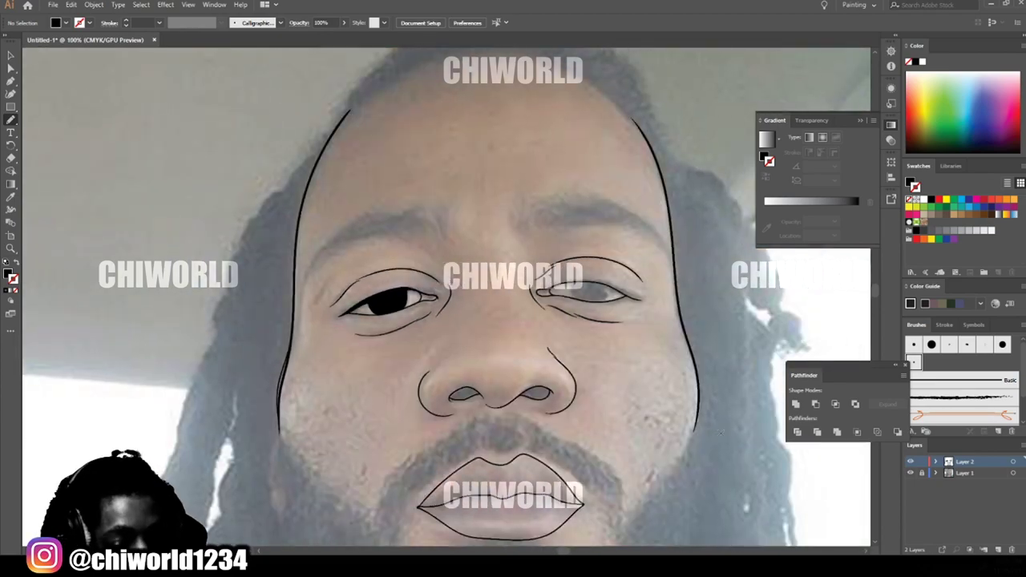
key(ctrl+plus)
key(ctrl+plus)
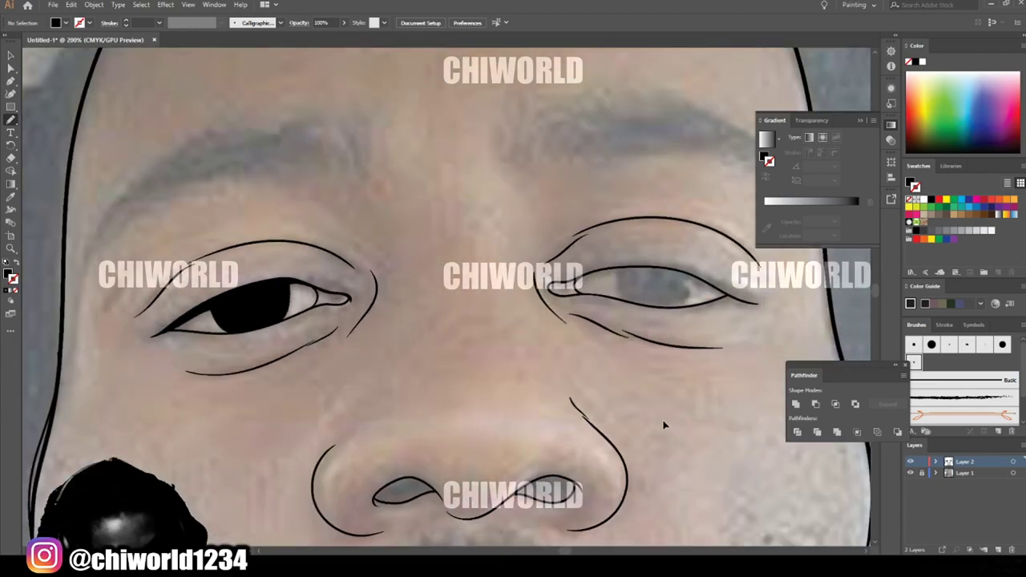
key(ctrl+plus)
key(ctrl+plus)
key(ctrl+plus)
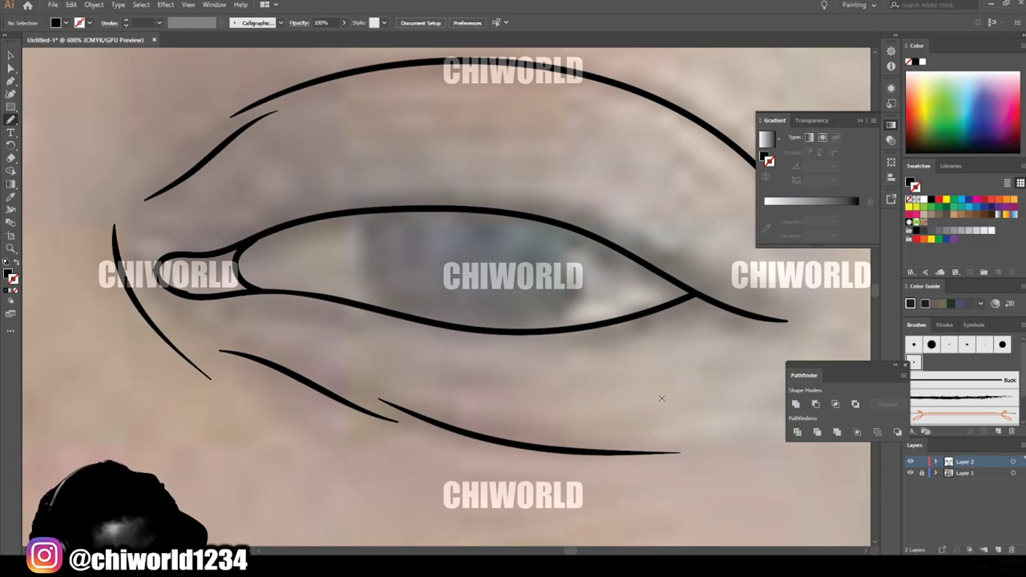
scroll(662, 397, up, 1)
drag(695, 302, 242, 275)
Step: Trace the eyebrow on the photo's left side as a closed black shape with jagged hair edges
key(ctrl+minus)
key(ctrl+minus)
drag(221, 439, 357, 330)
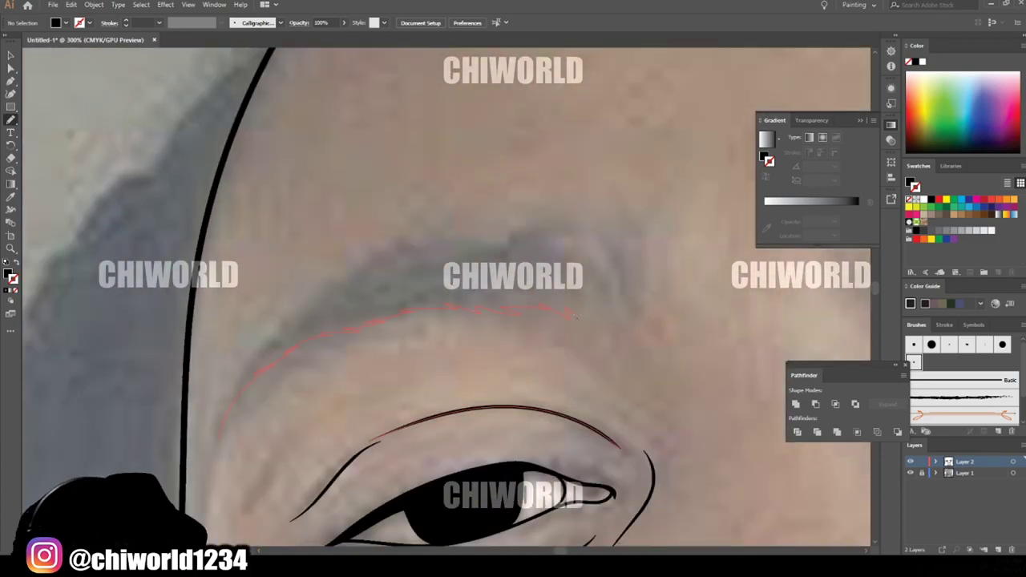
drag(216, 448, 219, 442)
Step: Trace the eyebrow on the photo's right side as a closed black shape with jagged hair edges
key(ctrl+minus)
drag(722, 257, 375, 289)
key(ctrl+plus)
drag(383, 322, 378, 289)
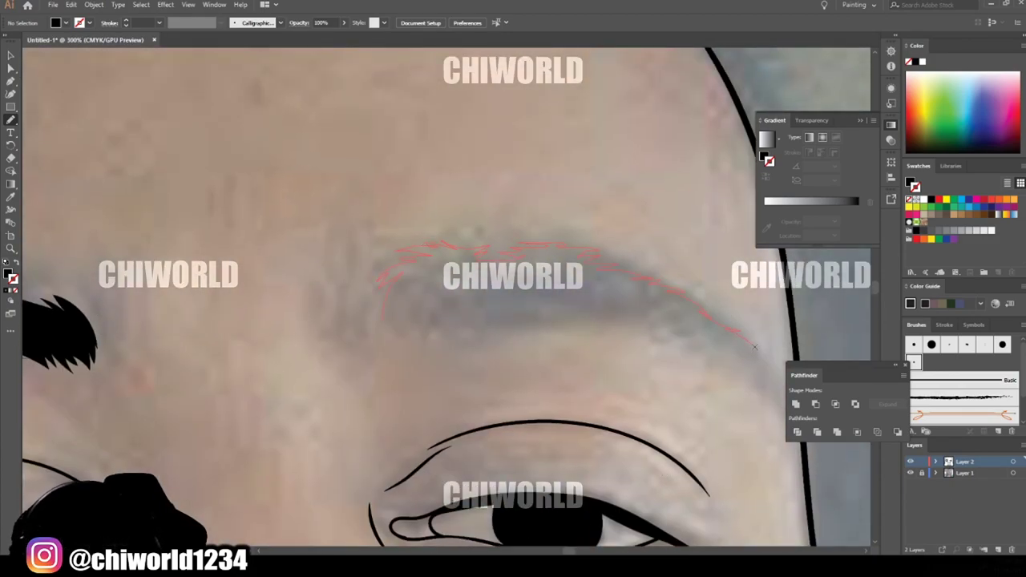
drag(436, 318, 384, 321)
Step: Draw the cheek and jaw beard on the photo's left side as a black shape with spiky edges reaching the mouth corner
key(ctrl+minus)
key(ctrl+minus)
key(ctrl+minus)
key(ctrl+minus)
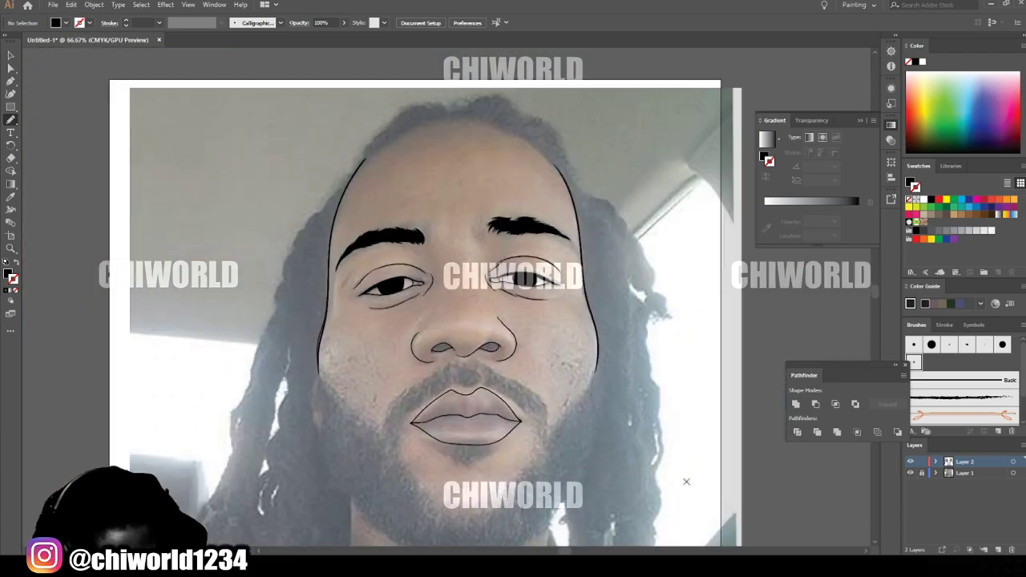
key(ctrl+plus)
scroll(686, 480, down, 5)
key(ctrl+plus)
scroll(686, 481, down, 2)
drag(425, 433, 430, 417)
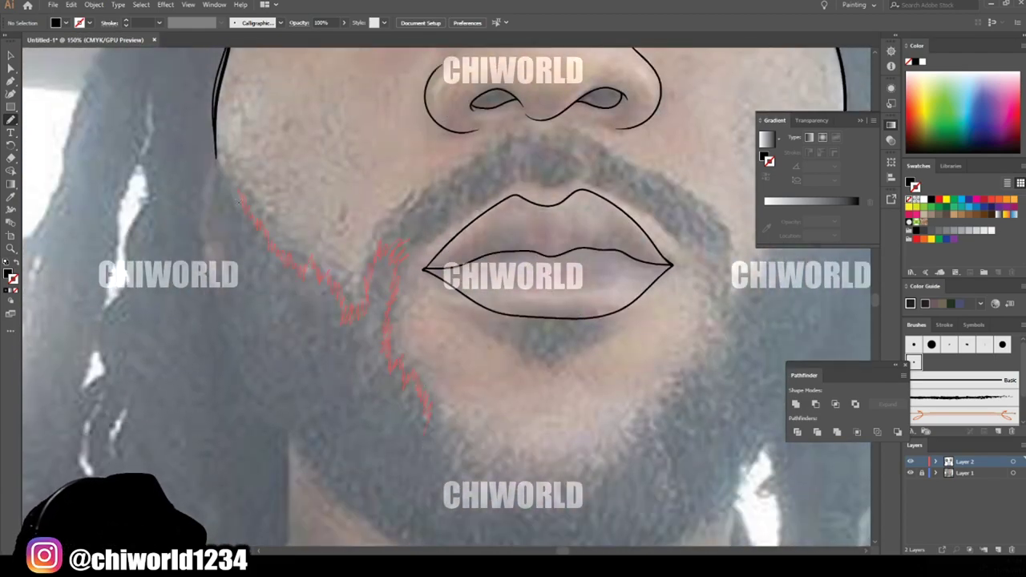
drag(232, 351, 425, 434)
Step: Draw the left half of the mustache as a spiky black shape joining the beard beside the mouth
key(ctrl+plus)
mouse_move(370, 266)
mouse_down()
mouse_move(295, 445)
mouse_move(392, 374)
mouse_up()
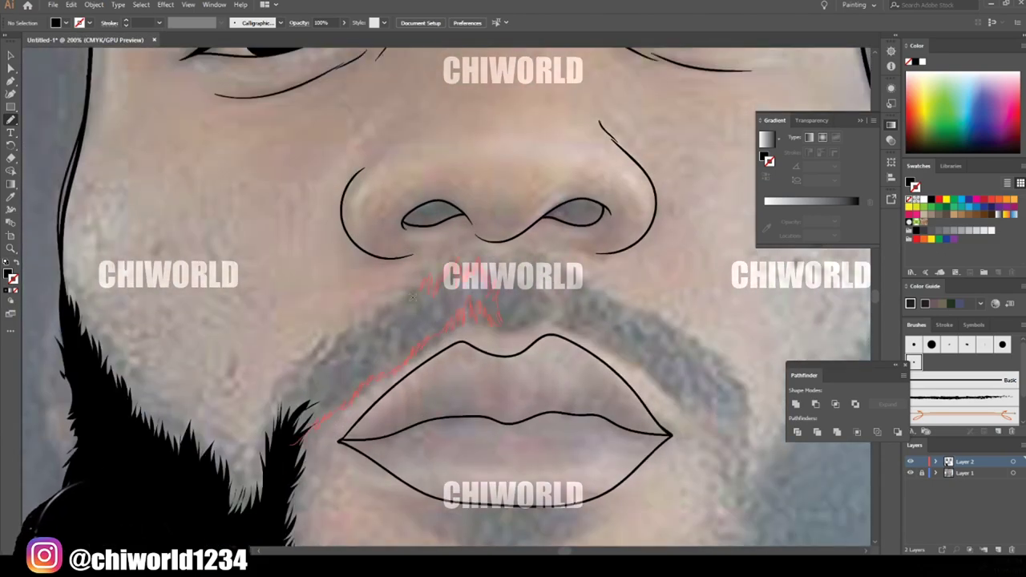
drag(302, 376, 293, 445)
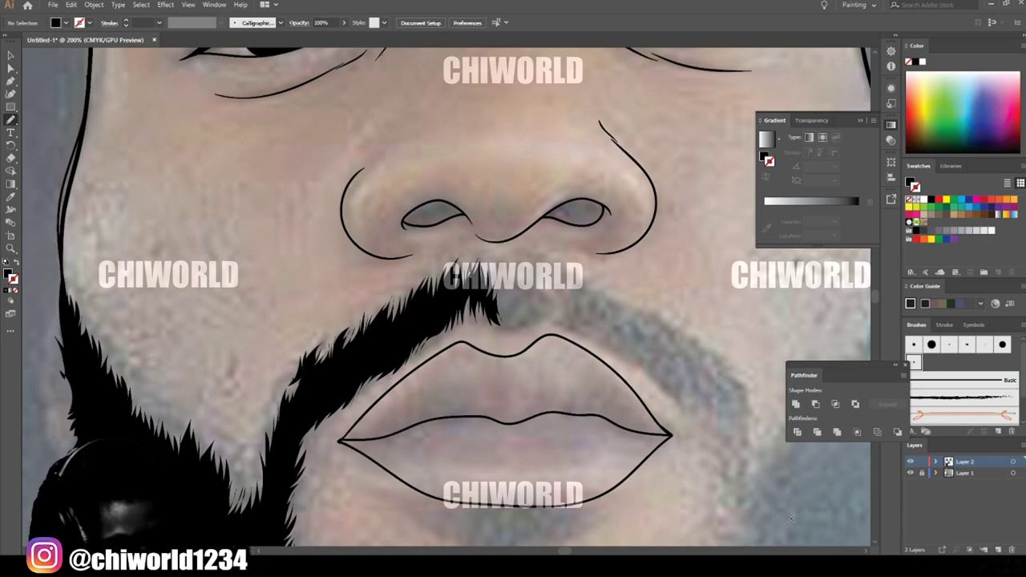
Step: Draw the inner dreadlock beside the left cheek as a black shape, following the edge of the bright gap in the hair
scroll(539, 444, down, 3)
scroll(351, 449, up, 3)
drag(437, 322, 460, 130)
mouse_move(340, 284)
mouse_down()
mouse_move(340, 339)
mouse_move(322, 382)
mouse_up()
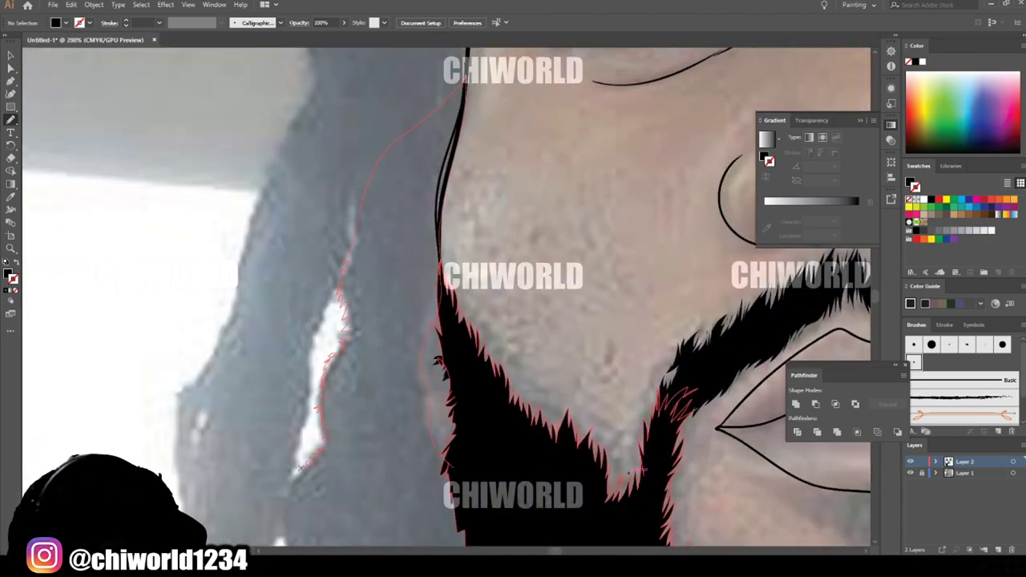
drag(301, 469, 453, 508)
Step: Add the outer dreadlock on the photo's left side as a jagged black shape around the bright gap in the hair
key(ctrl+minus)
key(ctrl+minus)
key(ctrl+minus)
key(ctrl+equal)
key(ctrl+equal)
drag(368, 463, 383, 392)
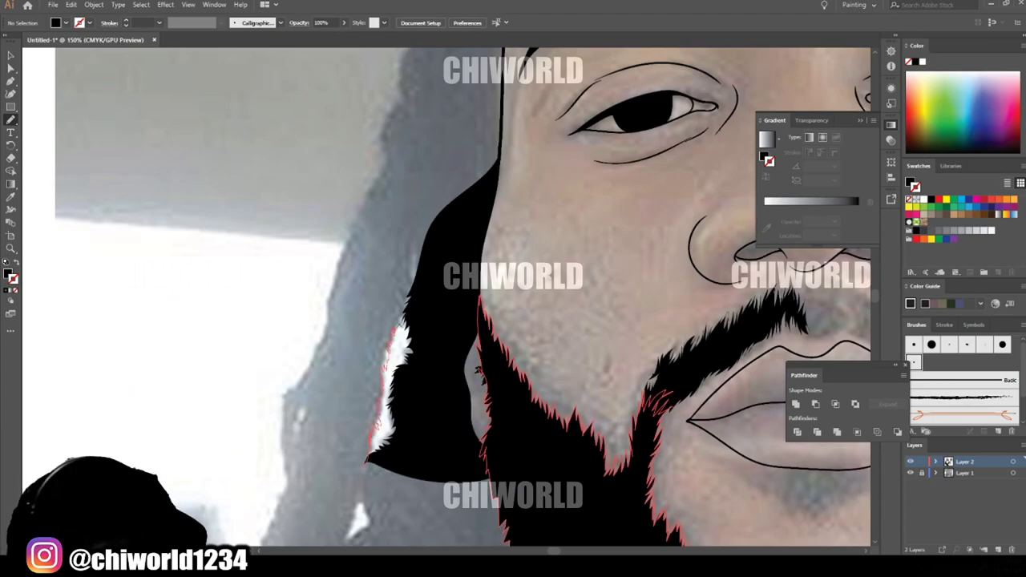
mouse_move(419, 267)
mouse_down()
mouse_move(420, 160)
mouse_move(353, 228)
mouse_up()
drag(328, 308, 311, 388)
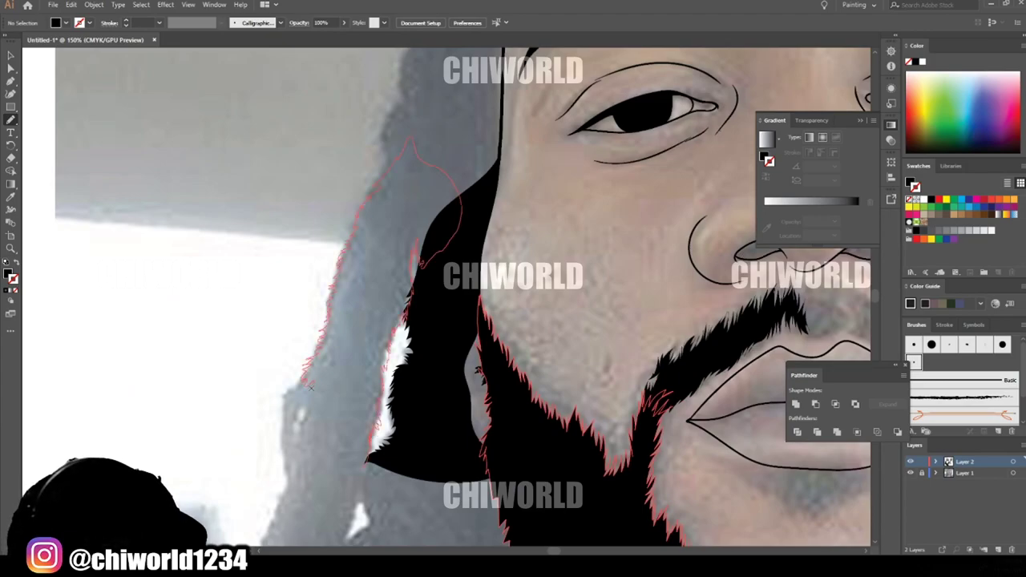
drag(333, 476, 335, 478)
Step: Fill the hair along the left temple with jagged black shapes, from the dreadlocks up to the forehead outline
scroll(335, 478, down, 3)
scroll(346, 449, up, 3)
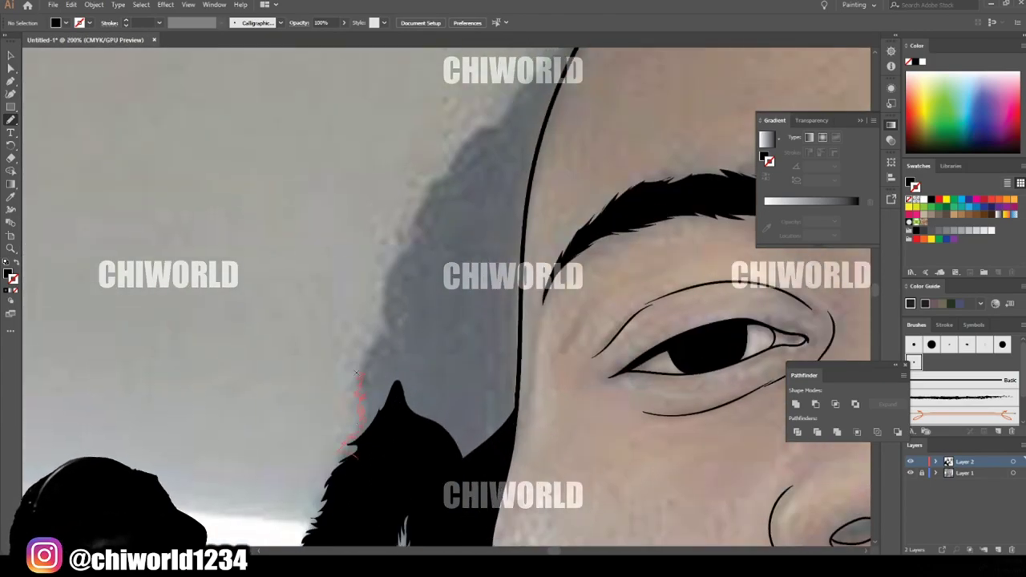
mouse_move(418, 210)
mouse_down()
mouse_move(523, 275)
mouse_move(472, 478)
mouse_up()
scroll(431, 331, up, 3)
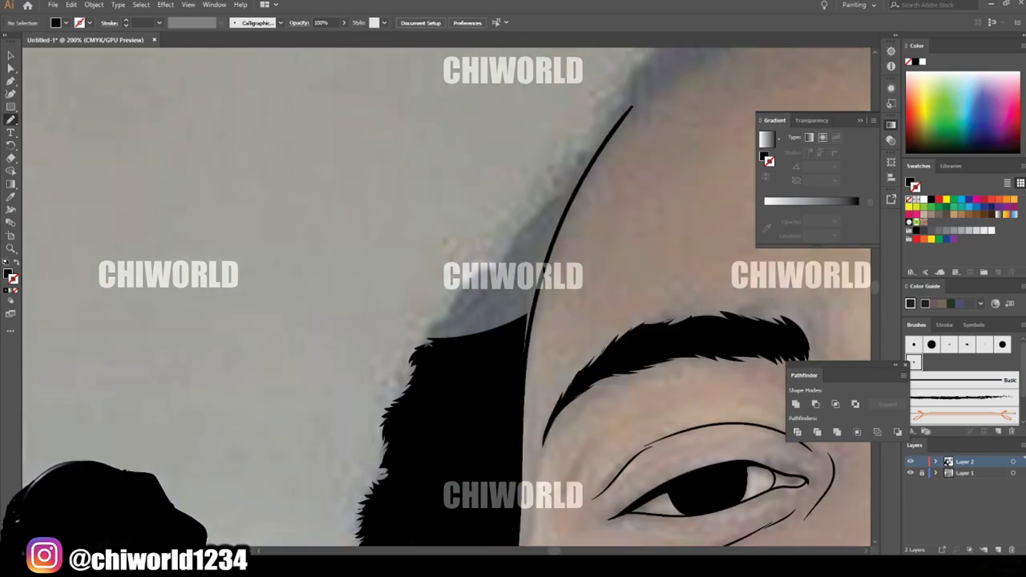
mouse_move(533, 216)
mouse_down()
mouse_move(552, 242)
mouse_move(499, 422)
mouse_up()
Step: Draw the soul patch below the lower lip as a closed black shape with spiky hair edges
scroll(566, 538, down, 4)
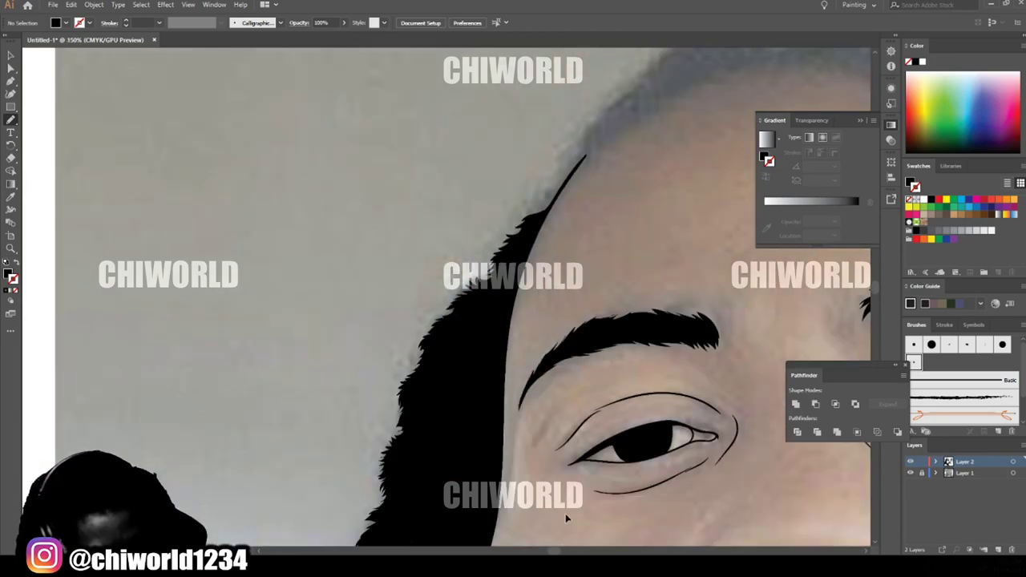
scroll(451, 228, up, 5)
mouse_move(356, 361)
mouse_down()
mouse_move(325, 395)
mouse_move(425, 323)
mouse_move(356, 361)
mouse_move(612, 370)
mouse_move(390, 375)
mouse_up()
scroll(421, 500, right, 8)
key(ctrl+minus)
scroll(533, 535, down, 4)
scroll(440, 328, up, 3)
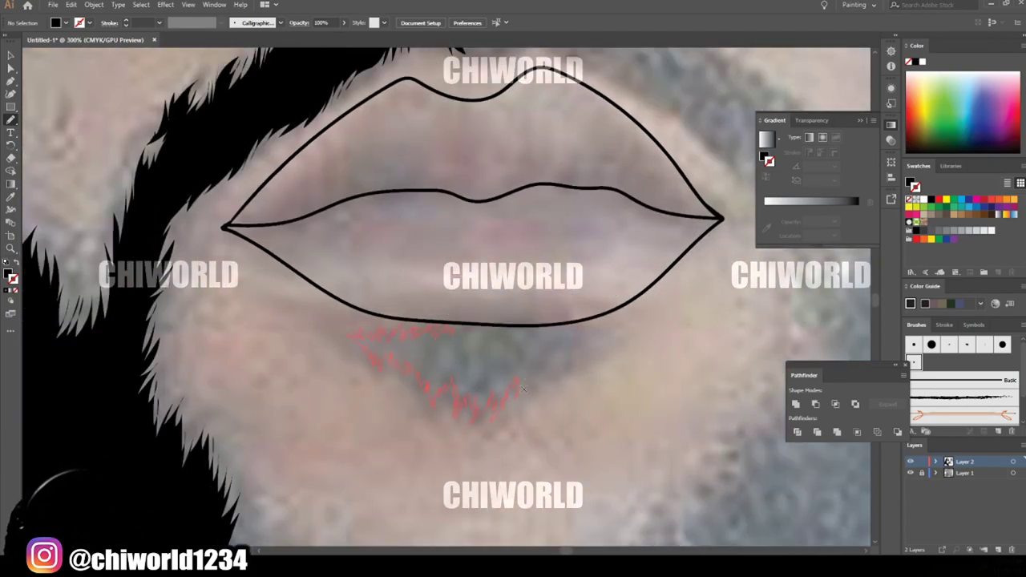
mouse_move(490, 337)
mouse_down()
mouse_move(470, 228)
mouse_move(432, 258)
mouse_move(401, 222)
mouse_move(390, 293)
mouse_move(416, 328)
mouse_move(450, 324)
mouse_move(516, 307)
mouse_up()
Step: Fill both nostrils with black shapes and extend the mustache with spiky hair across the middle of the upper lip
scroll(410, 355, down, 3)
scroll(437, 220, up, 3)
drag(504, 246, 514, 304)
drag(467, 290, 486, 318)
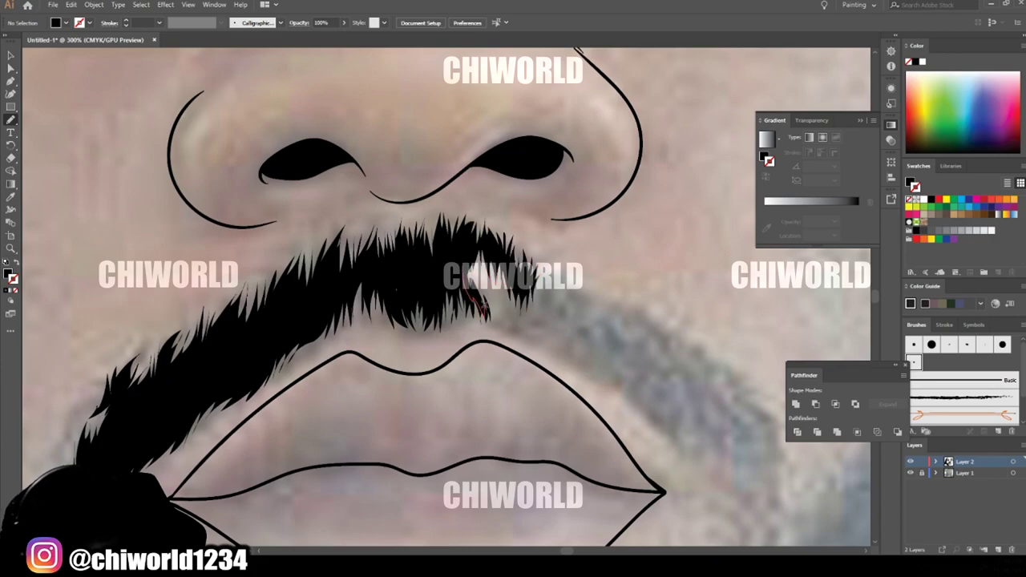
Step: Fill the gaps in the mustache's middle and extend it with spiky black shapes down past the right mouth corner
drag(531, 271, 473, 277)
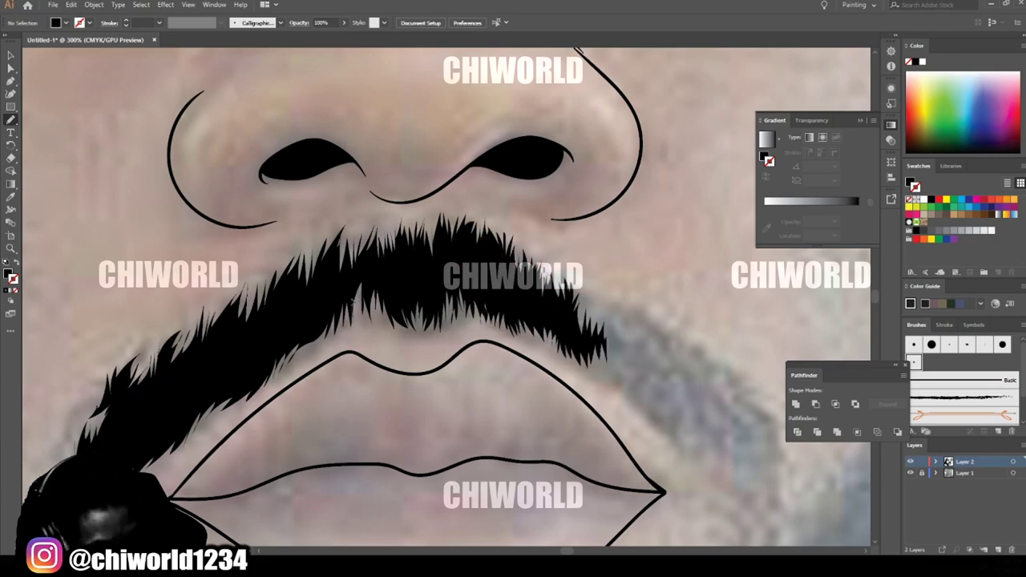
drag(355, 287, 360, 322)
drag(373, 293, 381, 324)
key(ctrl+minus)
mouse_move(561, 369)
mouse_down()
mouse_move(458, 267)
mouse_move(536, 356)
mouse_up()
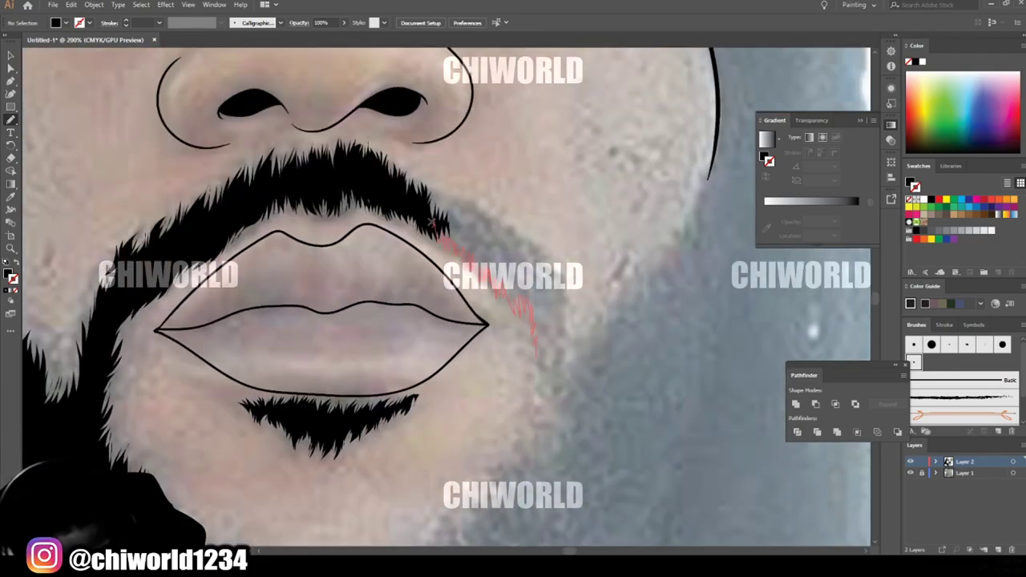
Step: Move the reference photo window out of the way and draw the left half of the top hairline as a jagged black shape
key(ctrl+minus)
key(ctrl+minus)
key(ctrl+minus)
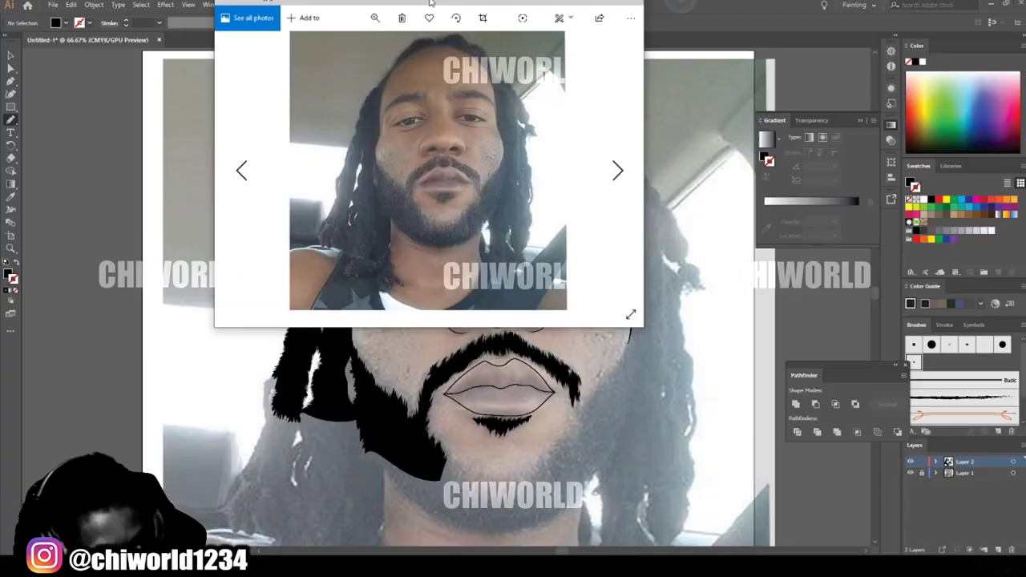
drag(431, 2, 431, 0)
scroll(437, 89, up, 2)
scroll(437, 89, up, 2)
mouse_move(293, 319)
mouse_down()
mouse_move(354, 238)
mouse_move(458, 166)
mouse_move(566, 133)
mouse_up()
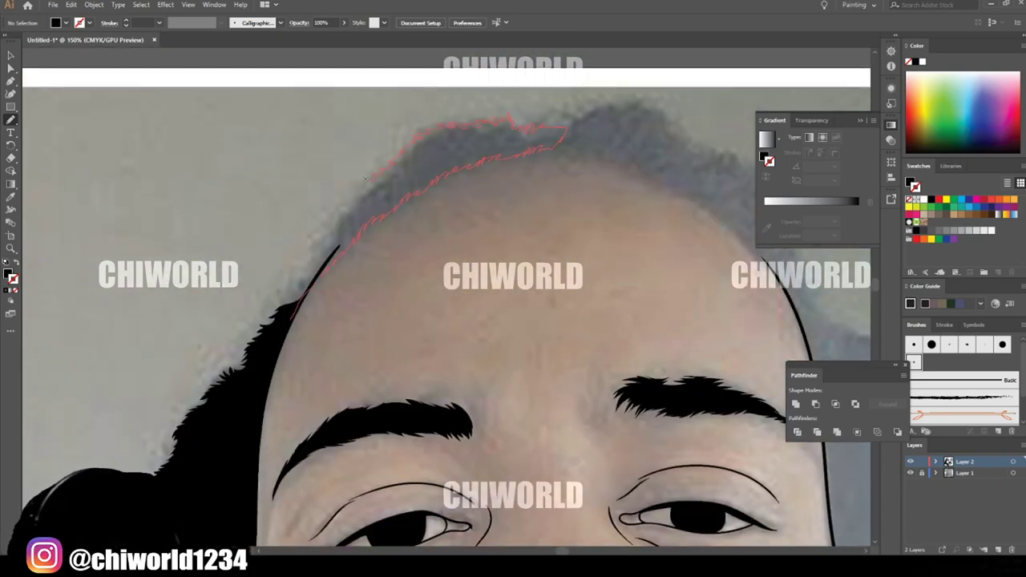
drag(306, 265, 292, 319)
Step: Draw the right half of the top hair as a jagged black shape joining the left half and the right forehead outline
drag(759, 259, 625, 312)
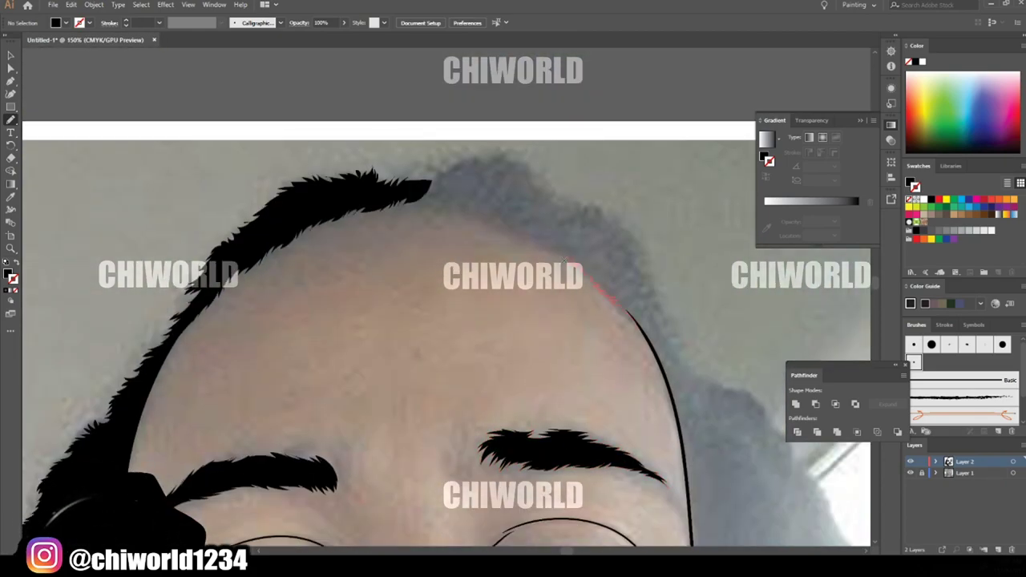
mouse_move(492, 224)
mouse_down()
mouse_move(432, 201)
mouse_move(454, 166)
mouse_up()
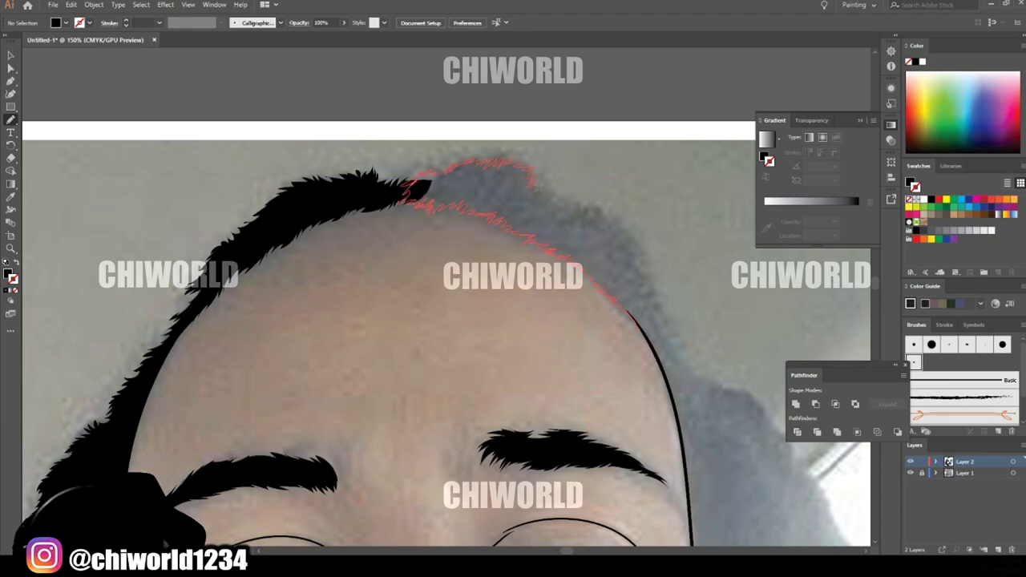
drag(670, 342, 629, 313)
drag(418, 182, 383, 178)
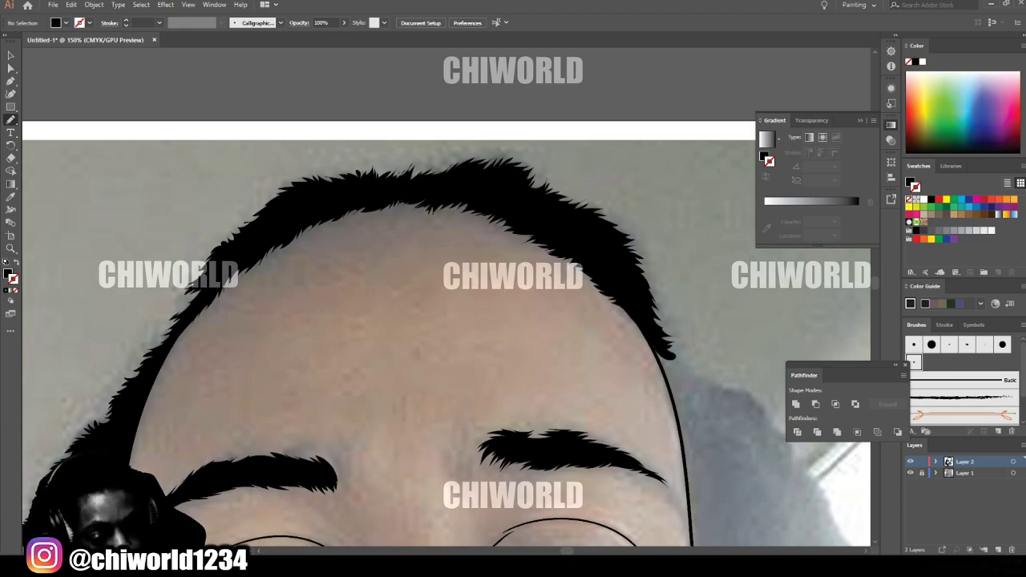
Step: Extend the beard with spiky black shapes along the left jaw and under the chin to its middle
key(ctrl+minus)
key(ctrl+minus)
drag(449, 473, 433, 164)
key(ctrl+equal)
key(ctrl+equal)
mouse_move(402, 442)
mouse_down()
mouse_move(320, 358)
mouse_move(282, 400)
mouse_up()
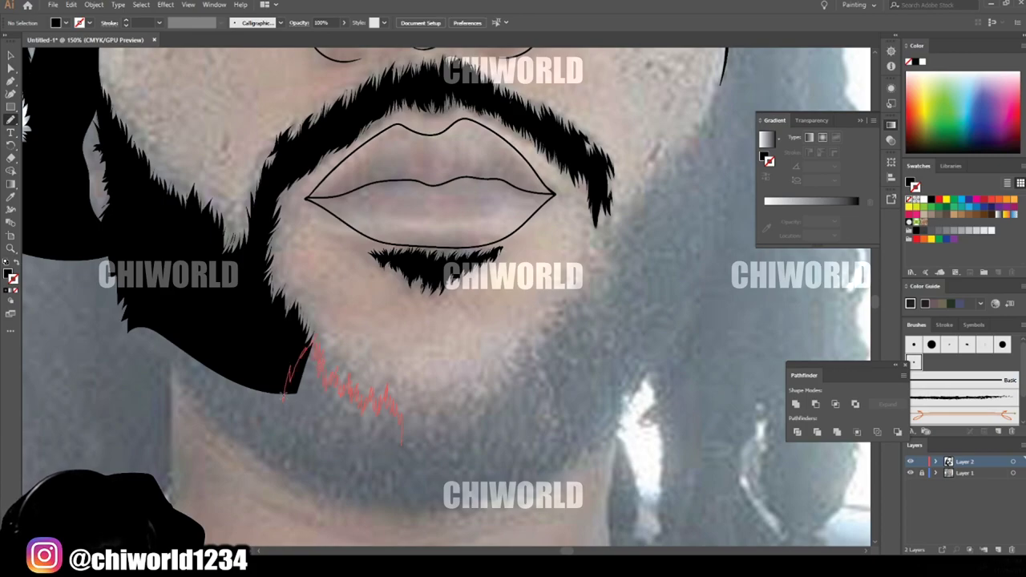
mouse_move(393, 503)
mouse_down()
mouse_move(419, 497)
mouse_move(405, 433)
mouse_up()
drag(280, 479, 315, 483)
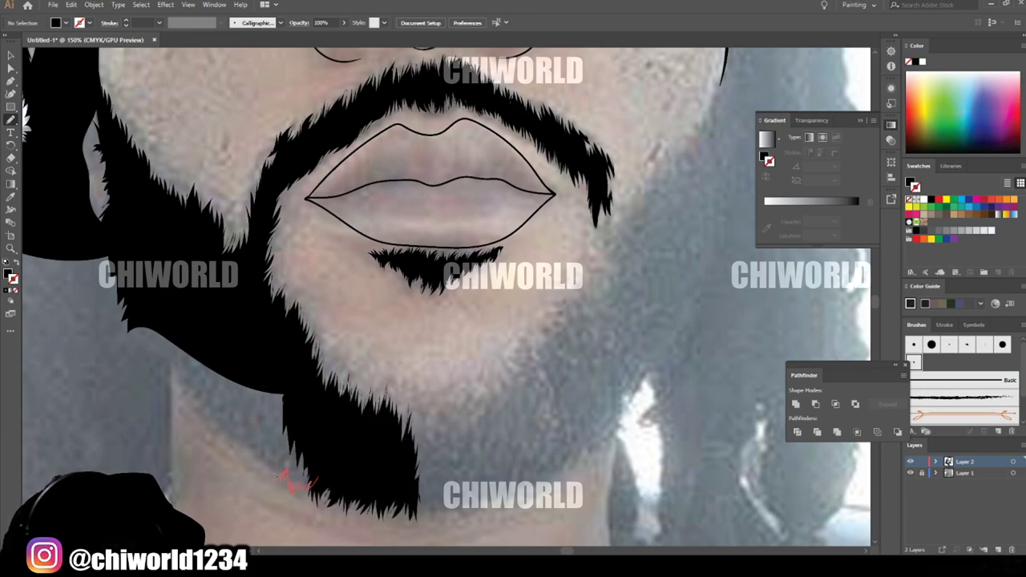
mouse_move(196, 410)
mouse_down()
mouse_move(192, 312)
mouse_move(317, 480)
mouse_up()
Step: Draw the beard from the middle of the chin along the right jaw as a closed black shape with spiky edges
key(ctrl+minus)
key(ctrl+minus)
key(ctrl+minus)
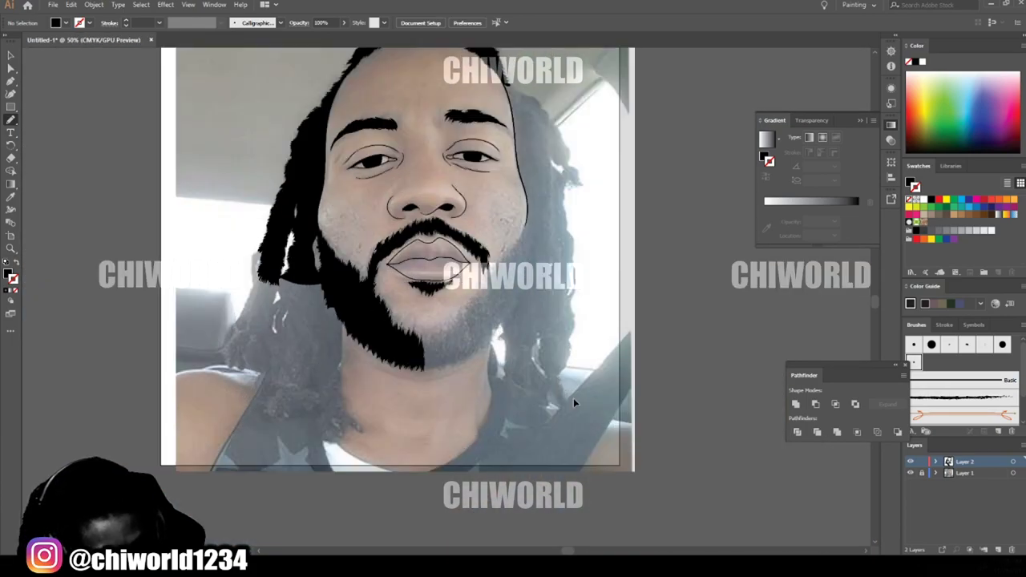
drag(575, 403, 544, 391)
key(ctrl+equal)
key(ctrl+equal)
key(ctrl+equal)
drag(533, 349, 514, 394)
mouse_move(353, 473)
mouse_down()
mouse_move(327, 478)
mouse_move(335, 384)
mouse_up()
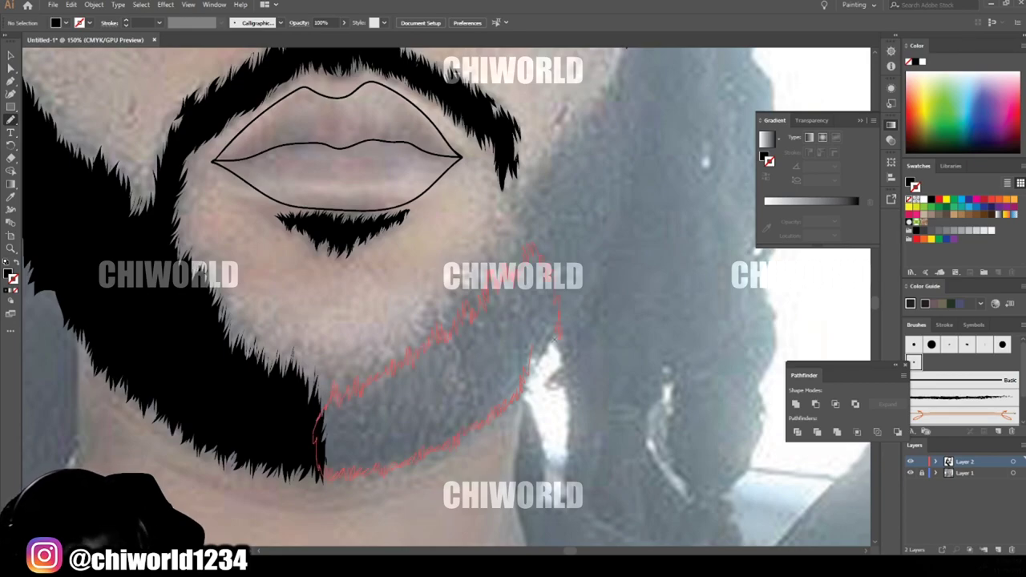
drag(556, 340, 533, 359)
Step: Add spiky black hair shapes along the upper edge and upper end of the right jaw beard
key(ctrl+minus)
key(ctrl+minus)
key(ctrl+equal)
key(ctrl+equal)
key(ctrl+equal)
mouse_move(314, 454)
mouse_down()
mouse_move(263, 431)
mouse_move(311, 455)
mouse_up()
drag(457, 368, 479, 305)
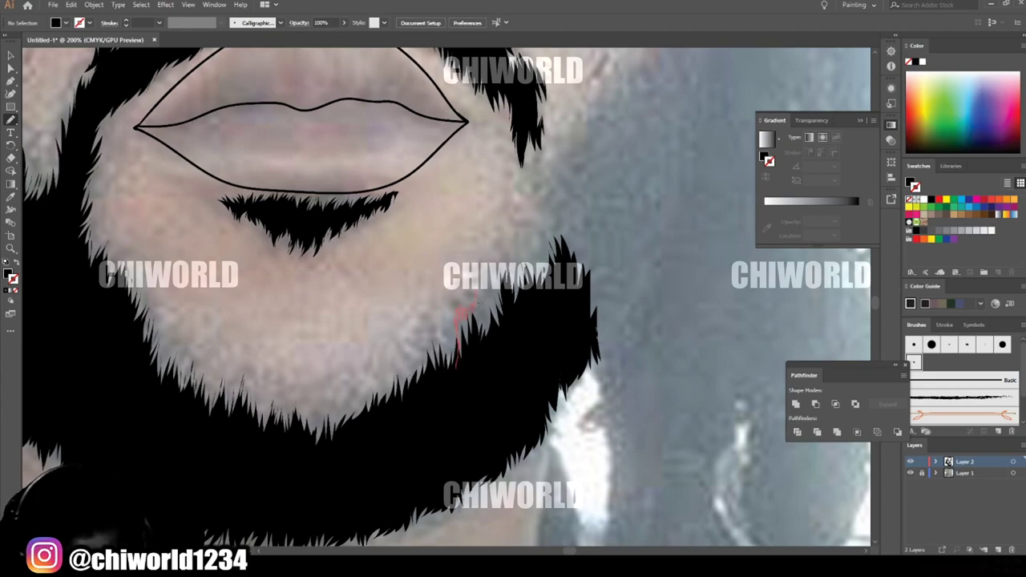
drag(586, 257, 461, 366)
drag(574, 343, 555, 303)
Step: Draw the right cheek beard as a jagged black shape joining the jaw beard to the right face outline
scroll(555, 303, down, 3)
scroll(603, 224, up, 3)
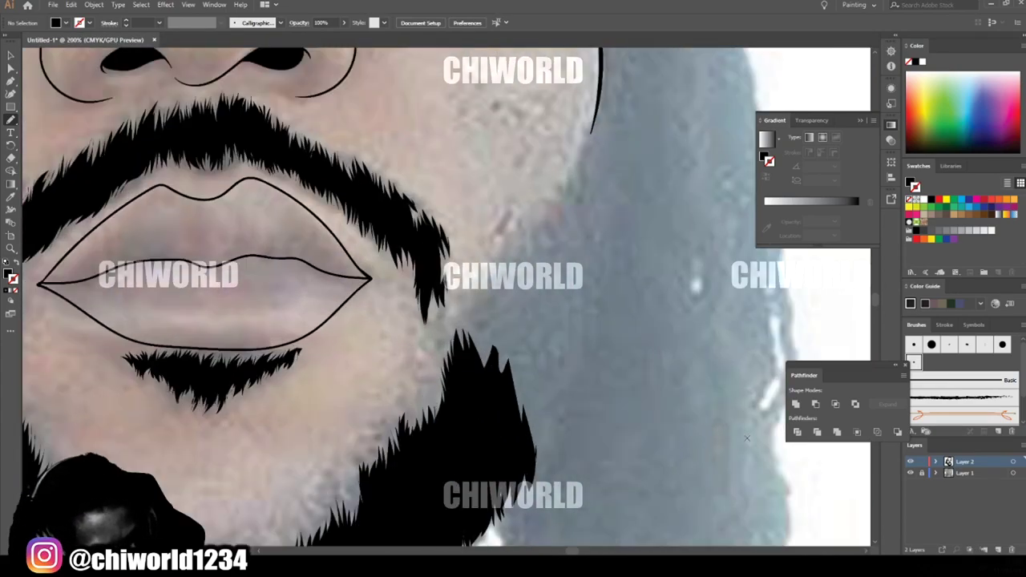
drag(446, 388, 451, 353)
drag(455, 359, 491, 281)
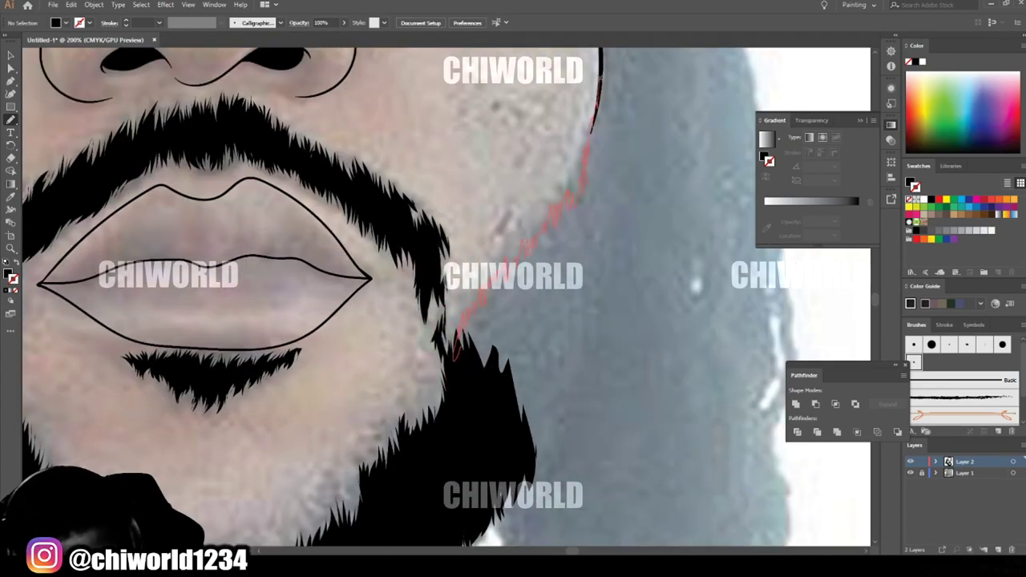
drag(602, 78, 502, 489)
Step: Draw the upper right side hair as closed black shapes running along the right face outline from forehead to cheek
key(ctrl+minus)
mouse_move(554, 201)
mouse_down()
mouse_move(493, 460)
mouse_move(495, 355)
mouse_move(455, 148)
mouse_up()
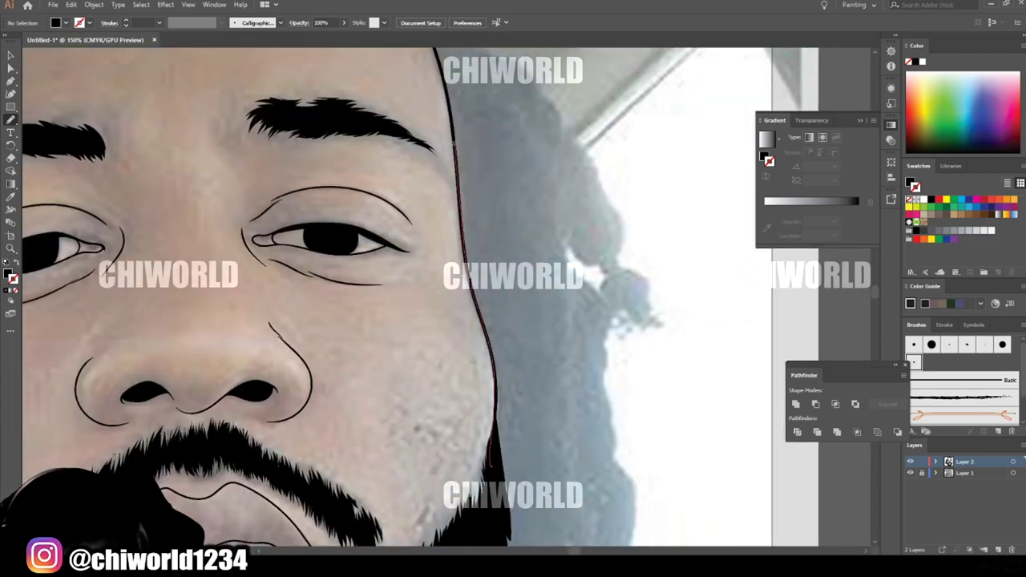
drag(570, 278, 492, 465)
scroll(492, 320, up, 3)
drag(462, 258, 503, 190)
mouse_move(601, 322)
mouse_down()
mouse_move(658, 452)
mouse_move(465, 261)
mouse_up()
Step: Draw the right dreadlocks as jagged black shapes hanging past the jaw, leaving the background gaps between locks open
key(ctrl+minus)
key(ctrl+minus)
scroll(629, 486, down, 4)
scroll(628, 482, up, 1)
drag(525, 287, 528, 393)
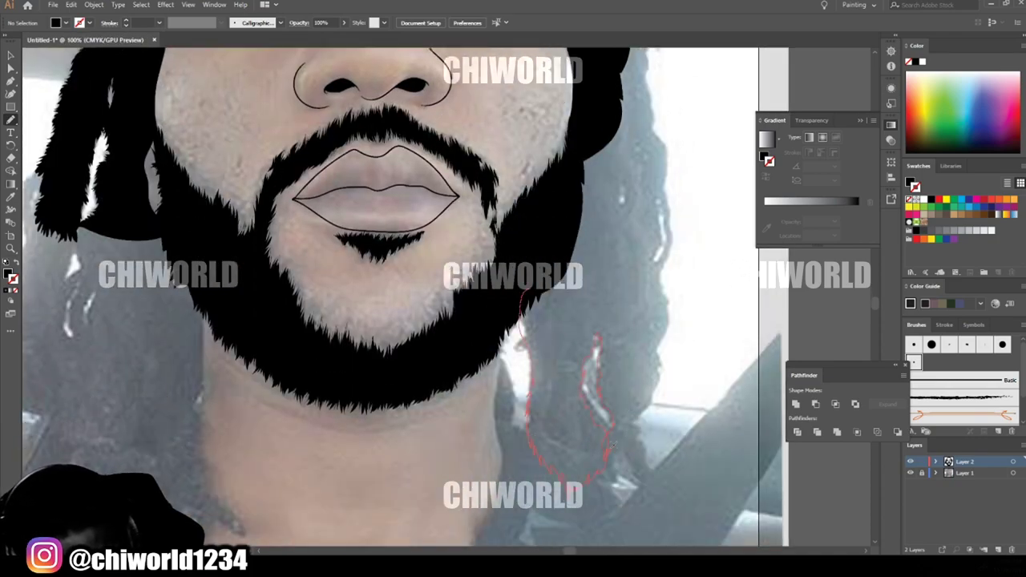
drag(636, 416, 660, 295)
scroll(661, 295, up, 3)
mouse_move(610, 377)
mouse_down()
mouse_move(593, 321)
mouse_move(632, 235)
mouse_move(644, 385)
mouse_move(653, 301)
mouse_up()
mouse_move(645, 167)
mouse_down()
mouse_move(631, 398)
mouse_move(658, 278)
mouse_move(662, 397)
mouse_up()
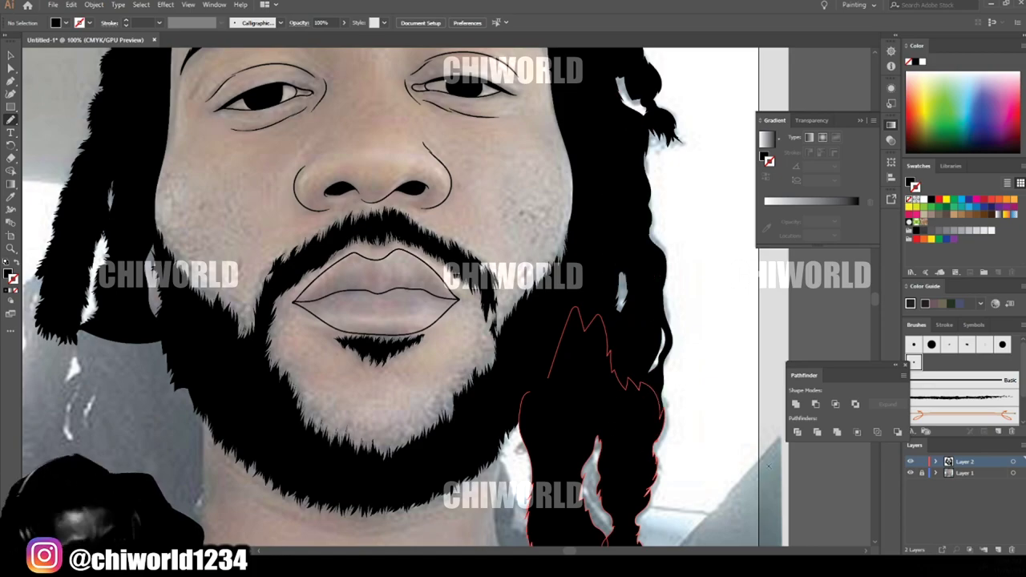
Step: Draw the left dreadlocks as jagged black shapes beside the beard, extending the outer lock down to the shoulder
scroll(505, 291, down, 3)
scroll(409, 283, up, 2)
scroll(280, 434, up, 2)
mouse_move(545, 246)
mouse_down()
mouse_move(513, 510)
mouse_move(381, 321)
mouse_move(531, 186)
mouse_move(545, 246)
mouse_up()
mouse_move(390, 233)
mouse_down()
mouse_move(376, 369)
mouse_move(388, 231)
mouse_up()
mouse_move(367, 245)
mouse_down()
mouse_move(327, 243)
mouse_move(323, 284)
mouse_move(249, 251)
mouse_up()
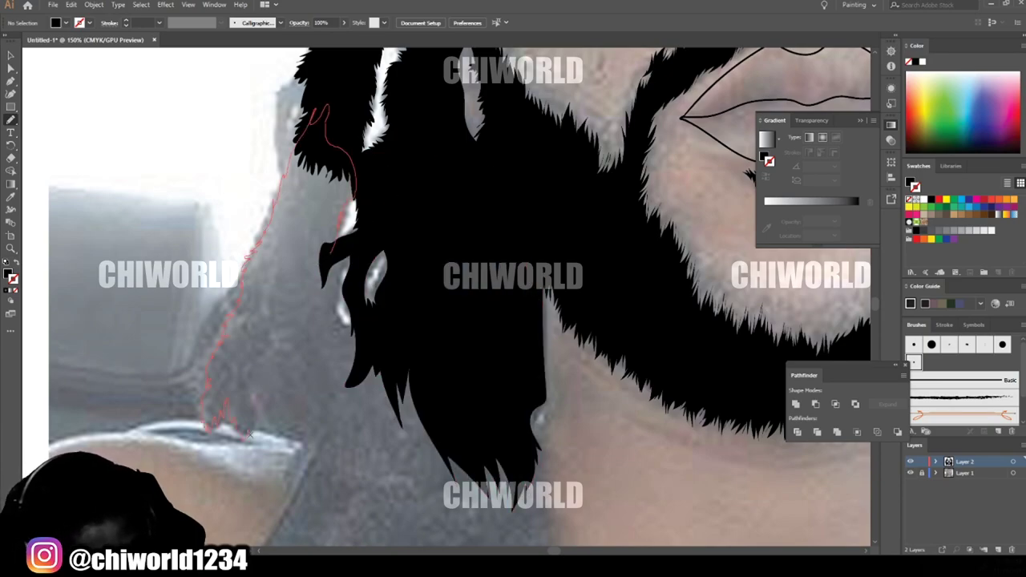
drag(352, 254, 358, 242)
scroll(407, 216, down, 2)
scroll(381, 107, up, 3)
mouse_move(302, 398)
mouse_down()
mouse_move(334, 250)
mouse_move(283, 373)
mouse_move(280, 429)
mouse_up()
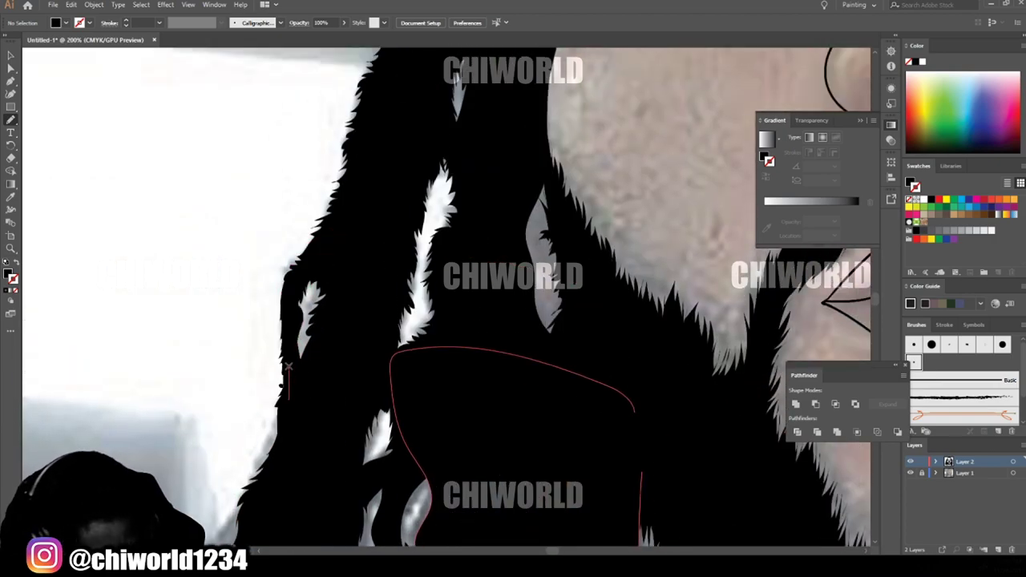
Step: Draw the lower ends of the left dreadlocks as one jagged black shape between the shoulder and the neck
key(ctrl+minus)
key(ctrl+minus)
key(ctrl+minus)
key(ctrl+minus)
scroll(683, 475, down, 1)
scroll(555, 438, up, 3)
scroll(449, 337, down, 1)
drag(401, 273, 421, 367)
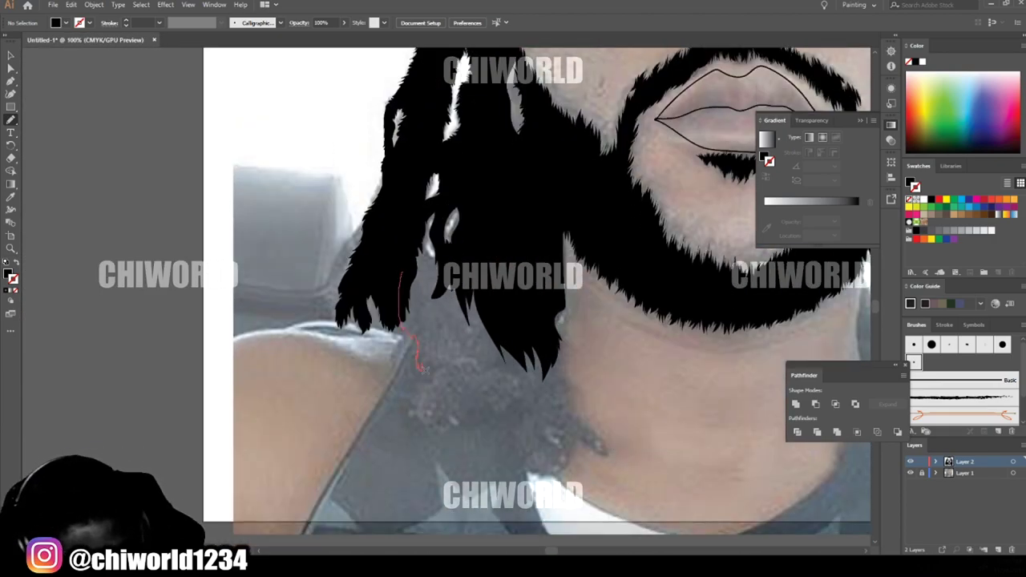
drag(461, 425, 565, 461)
mouse_move(575, 416)
mouse_down()
mouse_move(481, 228)
mouse_move(405, 240)
mouse_move(400, 272)
mouse_up()
Step: Complete the lower right dreadlocks with pointed black lock ends beside the neck and over the shoulder
key(ctrl+minus)
key(ctrl+minus)
key(ctrl+minus)
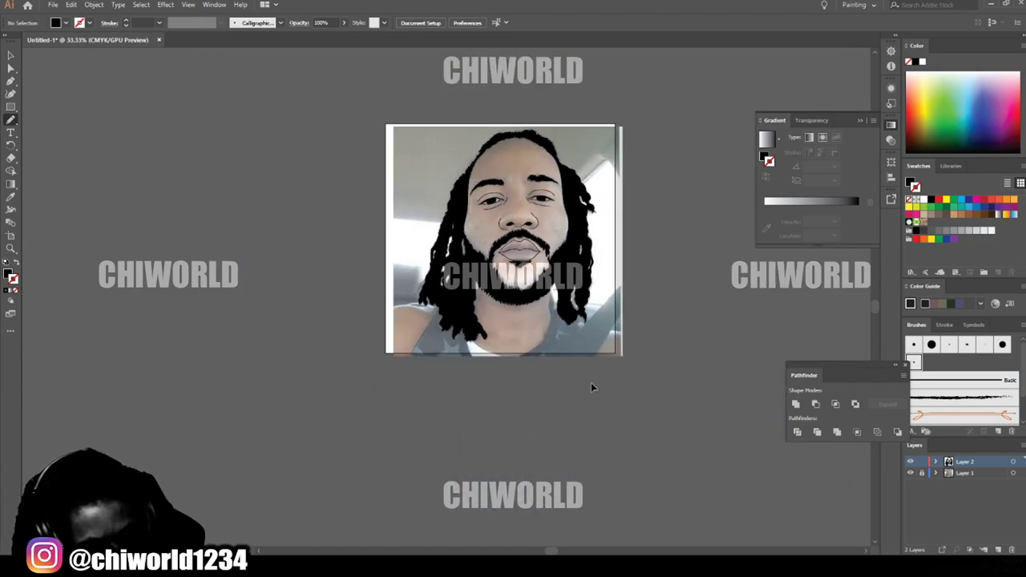
key(ctrl+plus)
key(ctrl+plus)
key(ctrl+plus)
drag(542, 454, 488, 273)
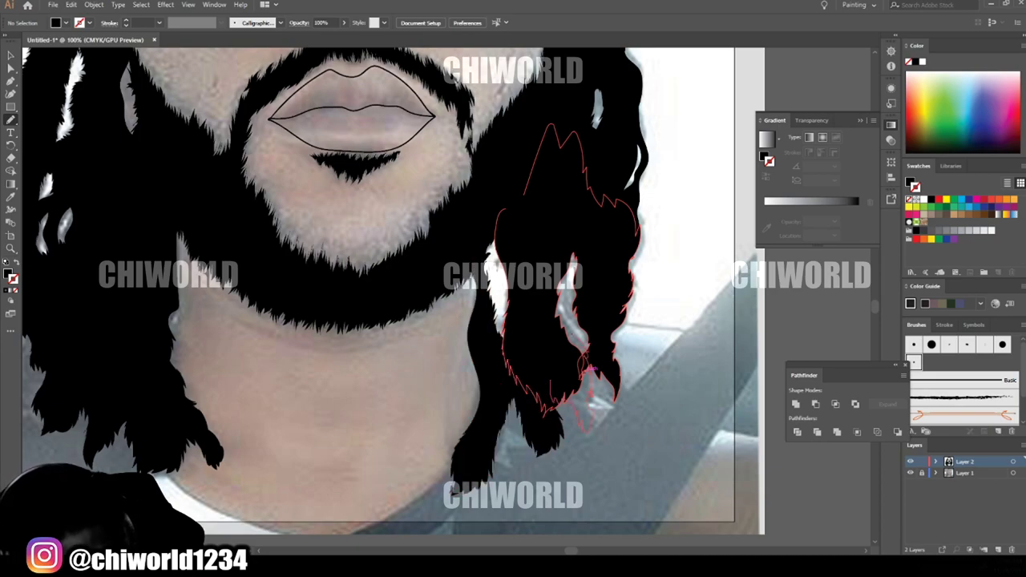
Step: Hide the photo layer and examine the black line art on its own
key(ctrl+minus)
key(ctrl+minus)
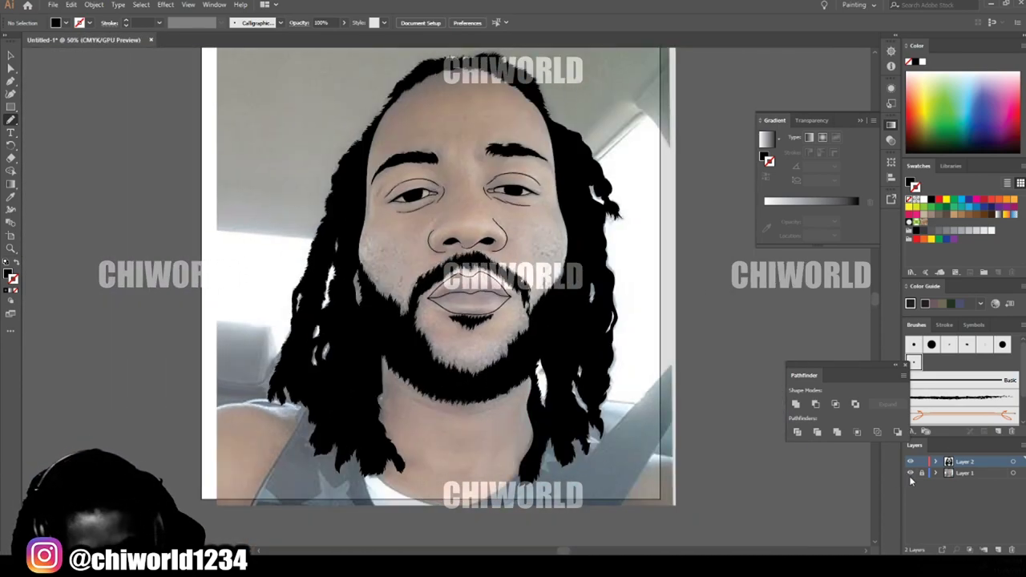
click(910, 474)
scroll(733, 480, up, 1)
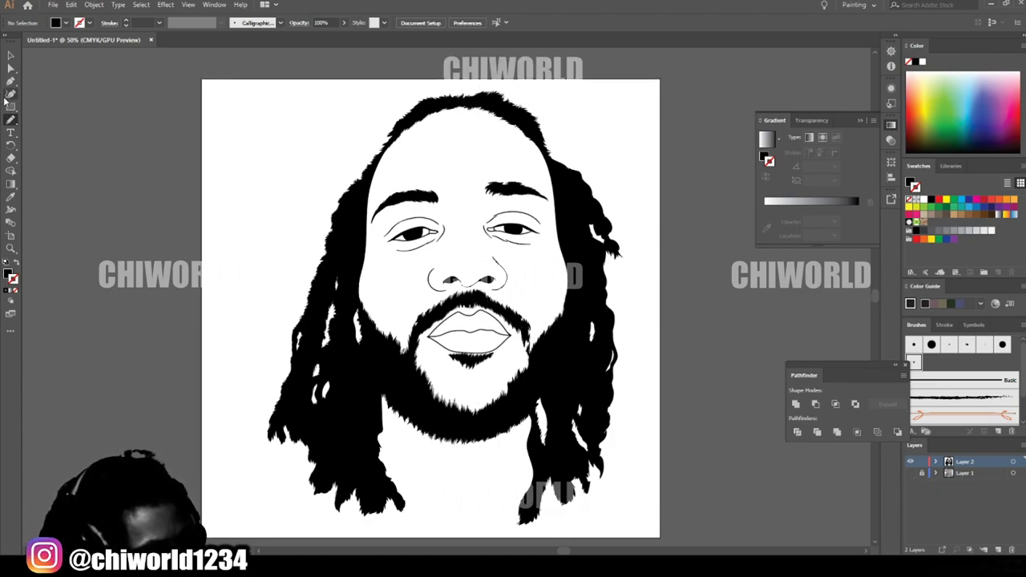
Step: Show the photo layer again and paint a dripping line across the lower neck with an unfilled black 1 pt Paintbrush stroke
drag(14, 122, 47, 119)
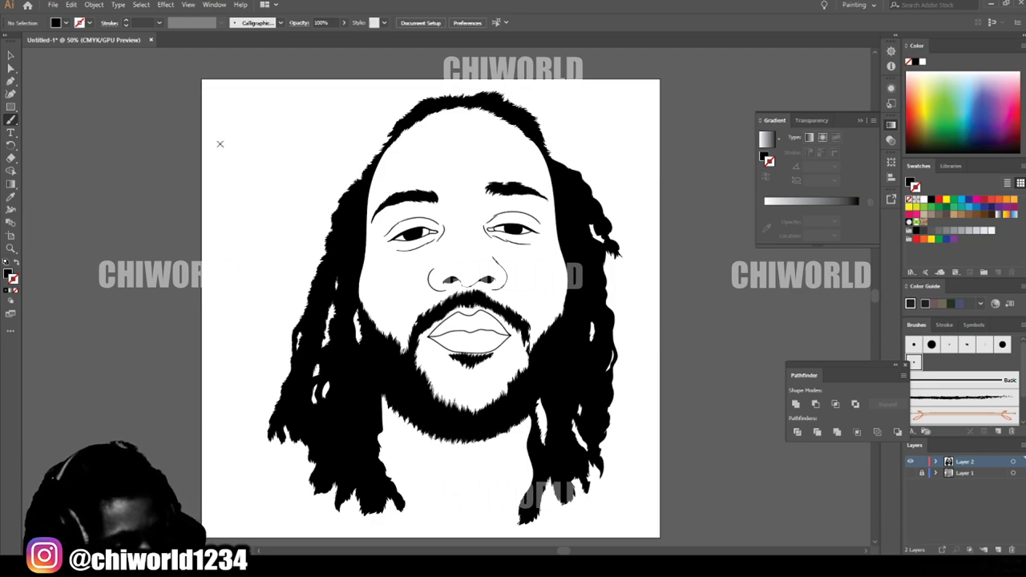
key(shift+x)
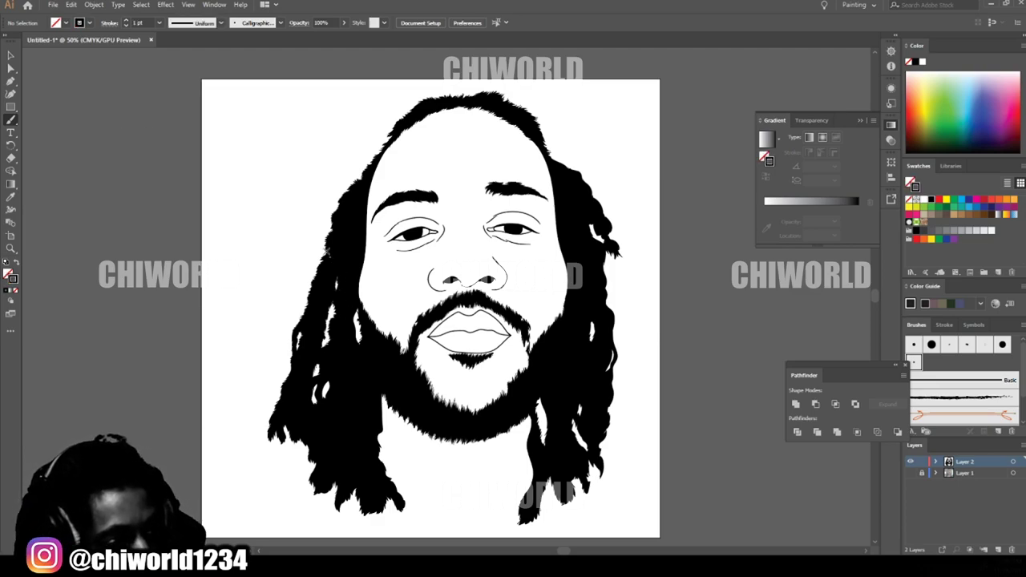
scroll(283, 219, down, 5)
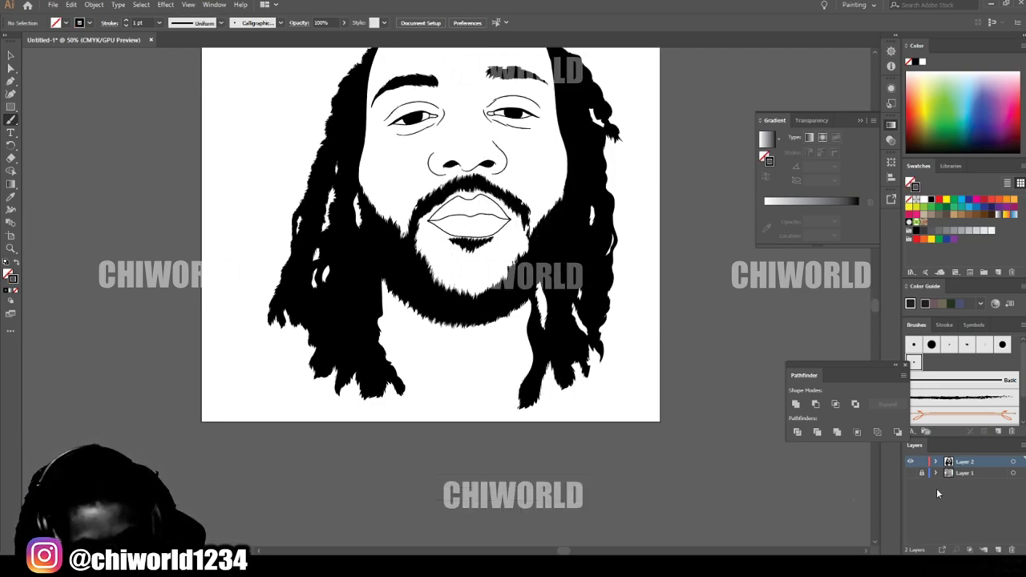
click(910, 474)
scroll(609, 497, down, 2)
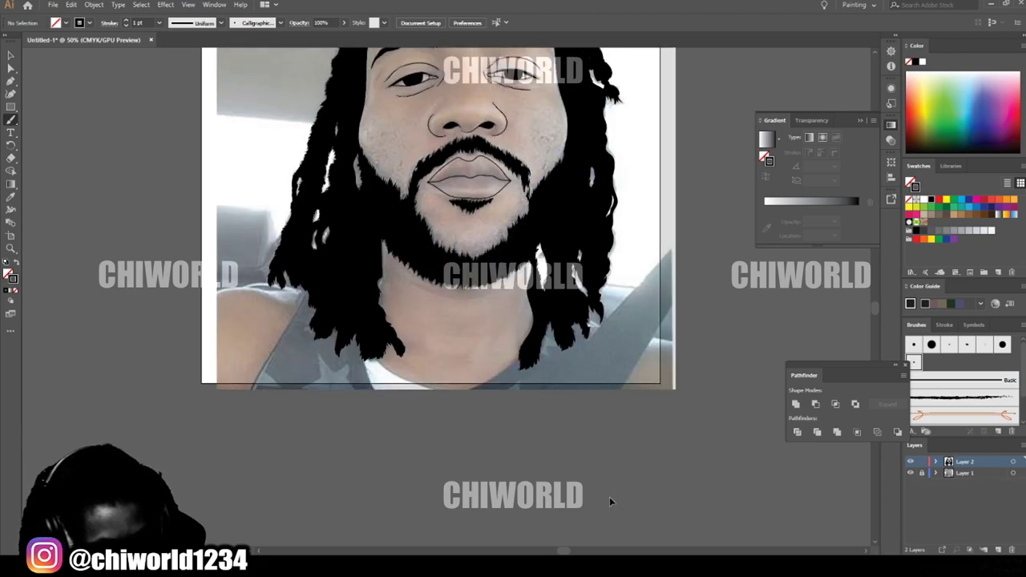
key(ctrl+plus)
key(ctrl+plus)
key(ctrl+plus)
scroll(610, 490, down, 3)
mouse_move(615, 398)
mouse_down()
mouse_move(597, 399)
mouse_move(555, 474)
mouse_move(549, 435)
mouse_move(529, 446)
mouse_move(510, 410)
mouse_move(473, 399)
mouse_move(421, 485)
mouse_move(421, 417)
mouse_move(417, 451)
mouse_move(366, 396)
mouse_move(331, 408)
mouse_move(300, 462)
mouse_move(290, 390)
mouse_move(246, 362)
mouse_up()
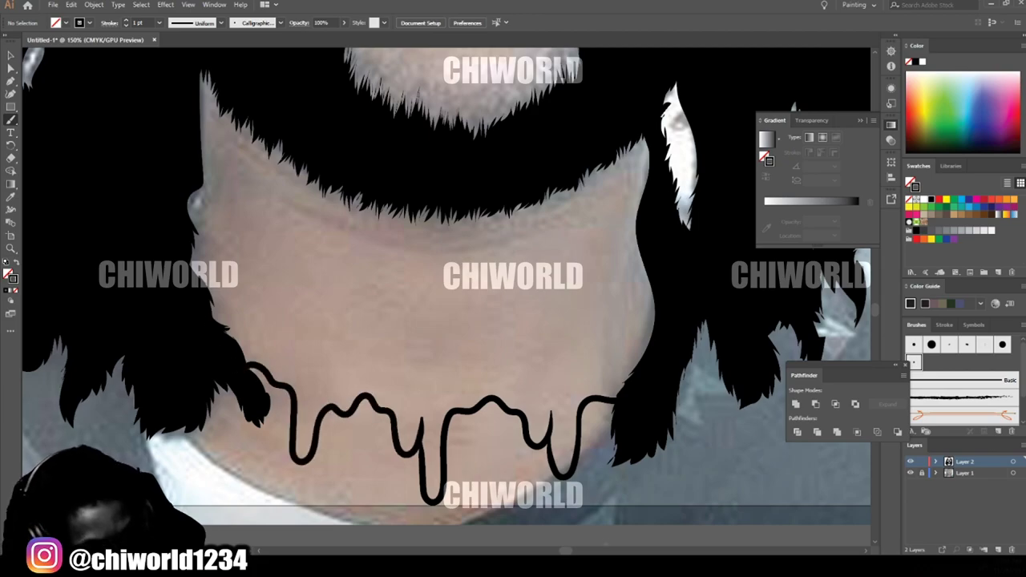
Step: Set the Paintbrush stroke weight to 0.25 pt
key(ctrl+minus)
key(ctrl+minus)
key(ctrl+minus)
key(ctrl+minus)
scroll(628, 402, up, 2)
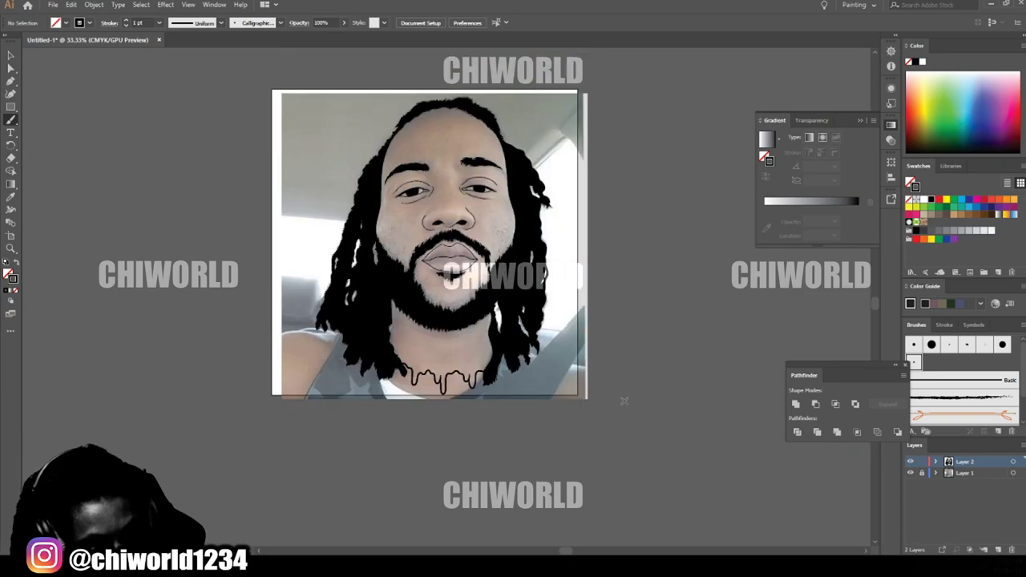
key(ctrl+equal)
key(ctrl+equal)
scroll(623, 401, up, 3)
key(ctrl+equal)
scroll(615, 389, up, 4)
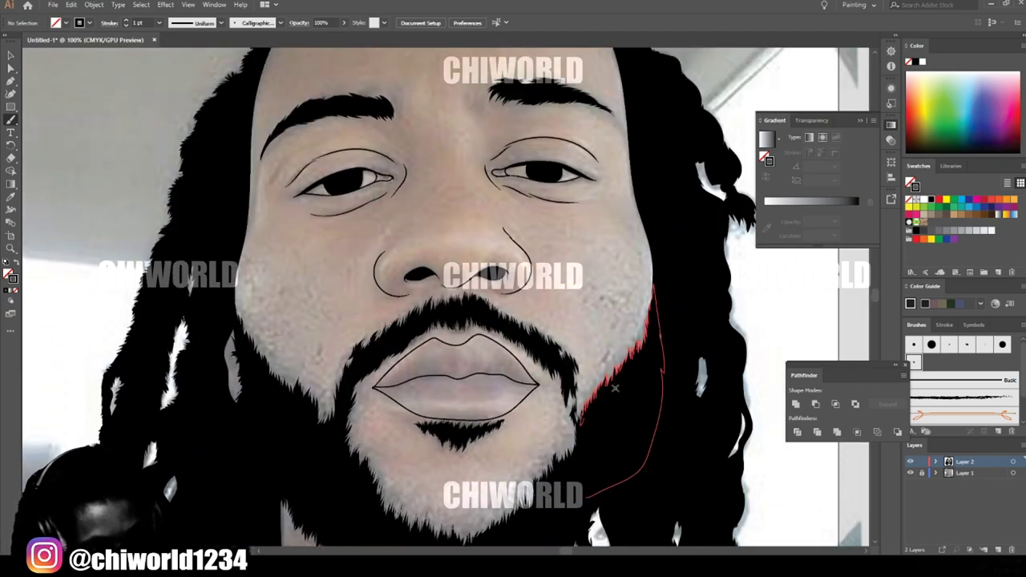
click(159, 24)
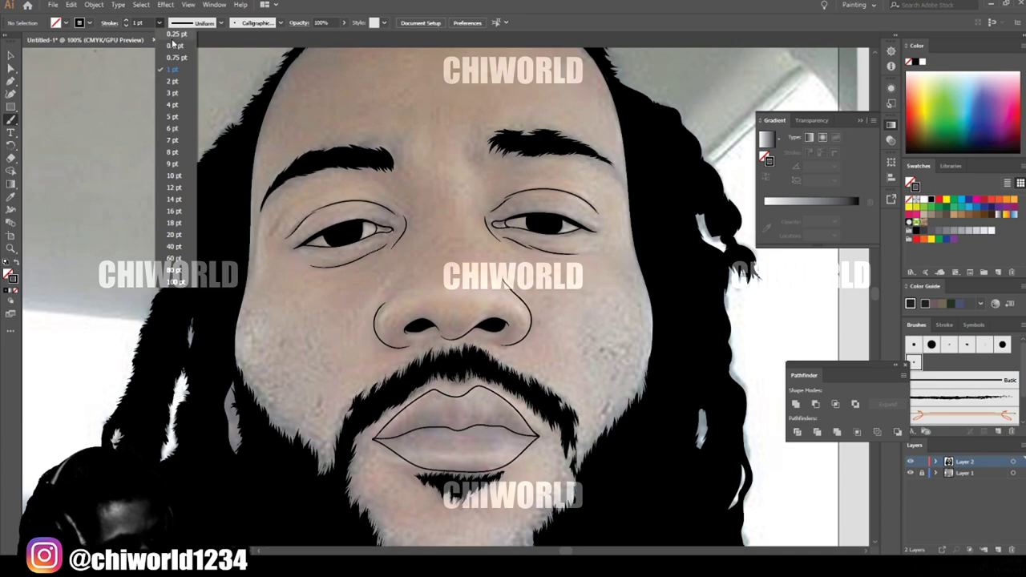
click(173, 37)
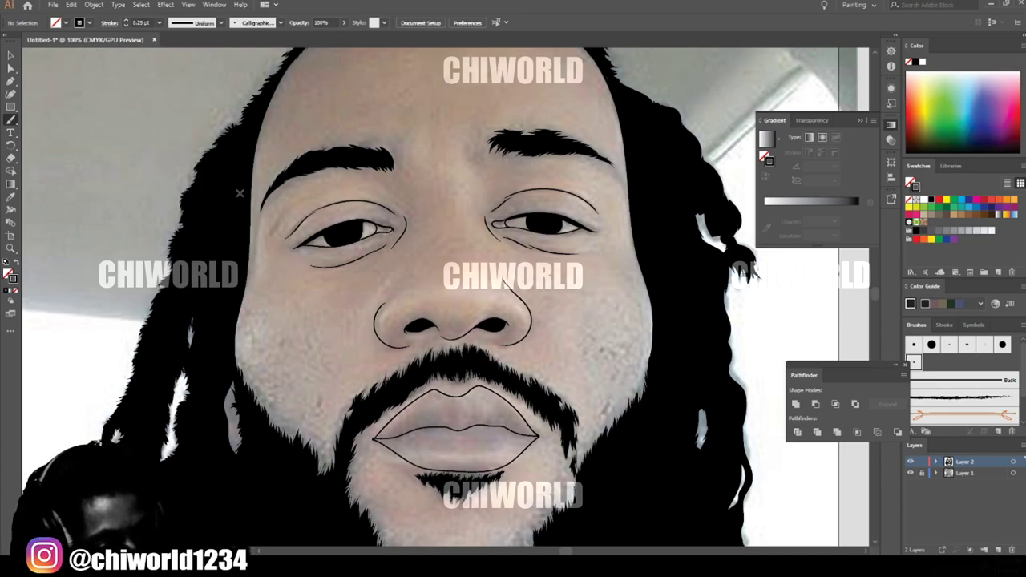
Step: Paint fine hair strokes at the inner end and along both edges of the right eyebrow
scroll(681, 384, up, 3)
scroll(679, 383, up, 2)
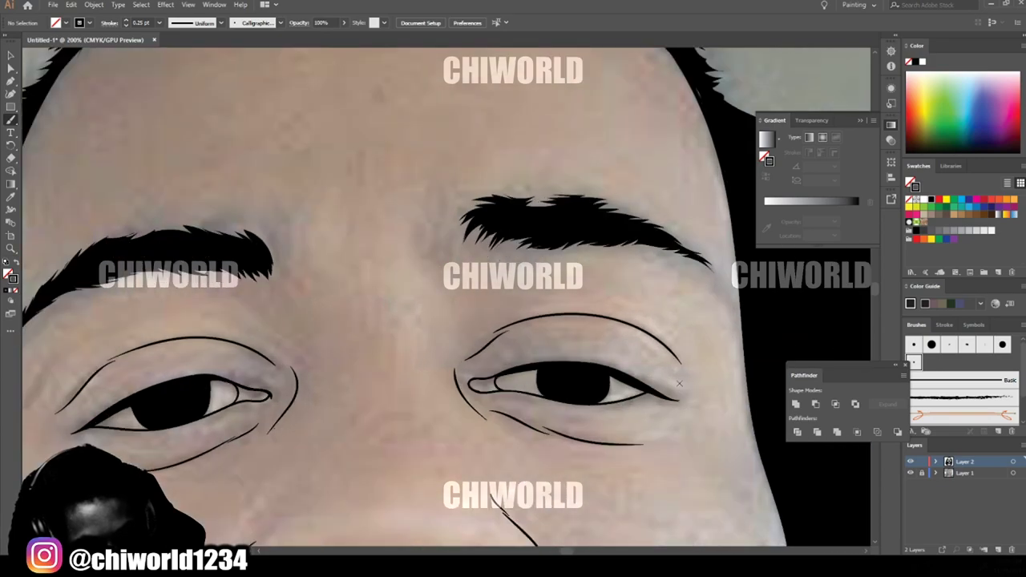
scroll(680, 383, up, 1)
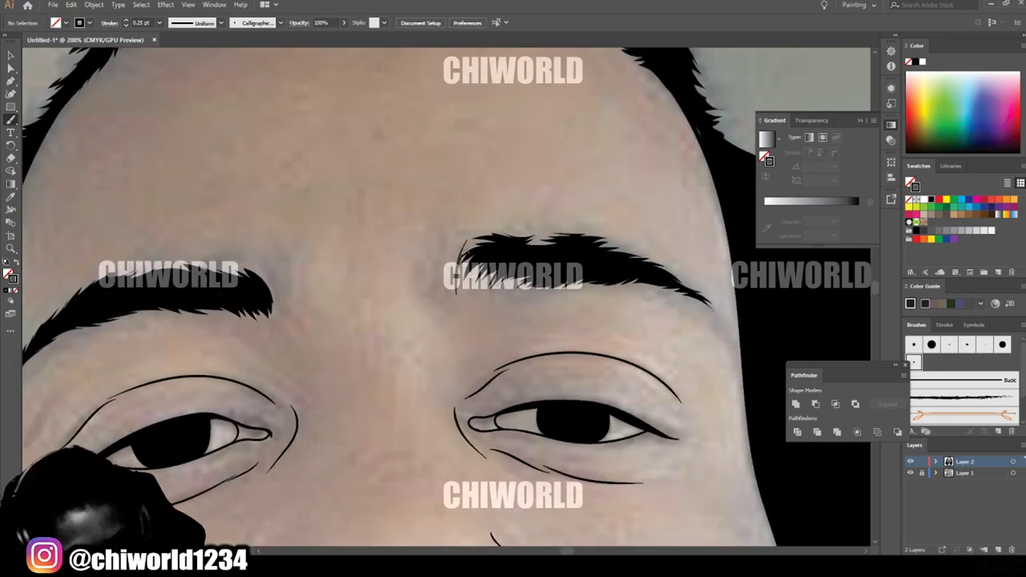
drag(460, 288, 482, 239)
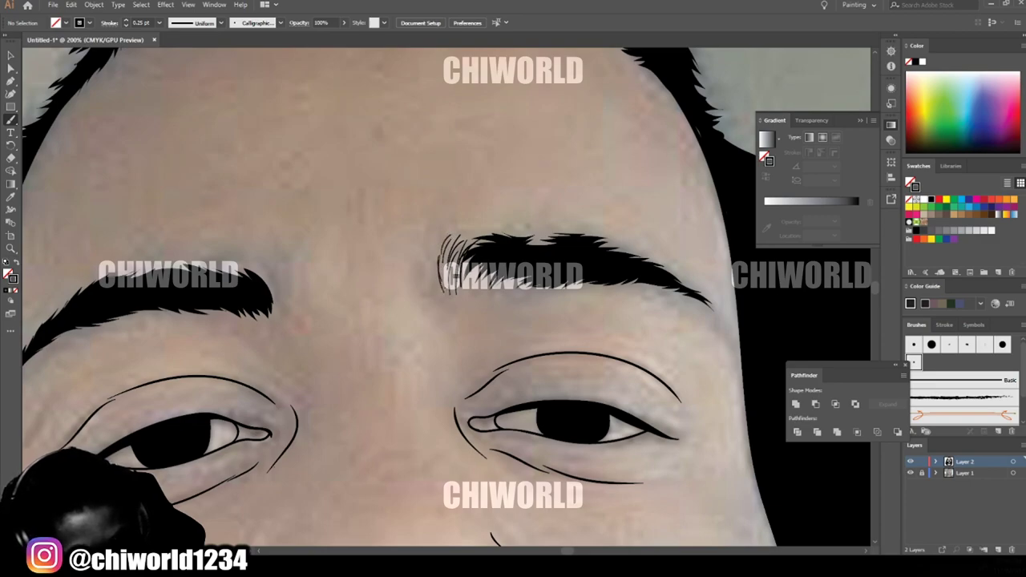
drag(492, 290, 531, 279)
mouse_move(465, 293)
mouse_down()
mouse_move(507, 267)
mouse_move(473, 258)
mouse_up()
drag(463, 247, 531, 231)
drag(696, 299, 722, 329)
drag(668, 287, 701, 304)
drag(567, 290, 609, 280)
drag(516, 292, 562, 286)
drag(477, 294, 513, 274)
mouse_move(459, 295)
mouse_down()
mouse_move(494, 259)
mouse_move(483, 241)
mouse_up()
drag(638, 255, 677, 281)
drag(564, 235, 616, 245)
drag(505, 242, 550, 231)
Step: Hide the photo layer to check the right eyebrow's hair strokes, and show it again
scroll(504, 258, down, 3)
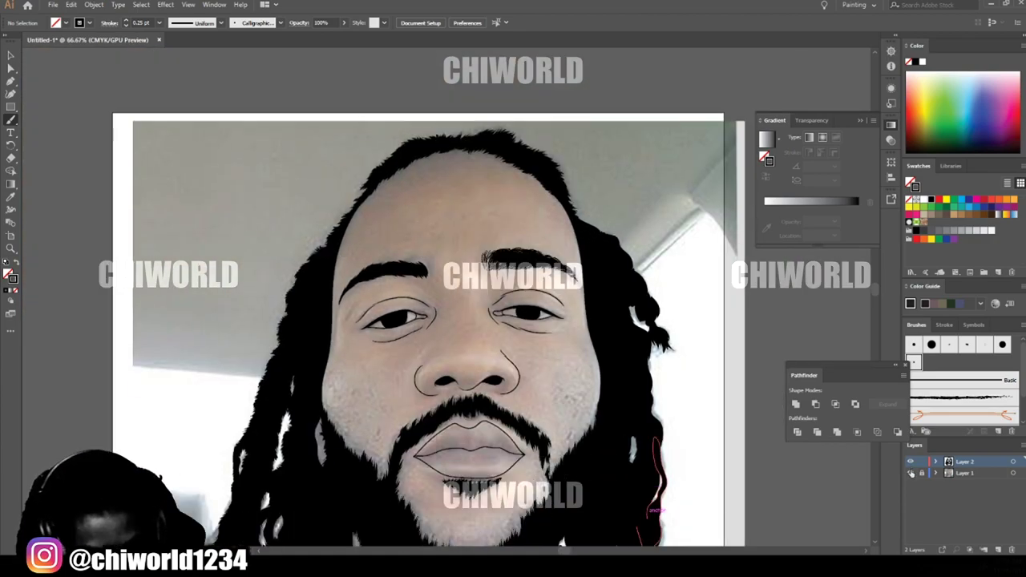
click(911, 473)
key(ctrl+equal)
key(ctrl+equal)
click(911, 473)
Step: Paint fine hair strokes at the inner end and along both edges of the left eyebrow
drag(423, 255, 424, 210)
drag(420, 242, 411, 210)
mouse_move(402, 234)
mouse_down()
mouse_move(383, 210)
mouse_move(352, 214)
mouse_move(385, 257)
mouse_up()
drag(387, 242, 315, 256)
drag(337, 243, 302, 254)
drag(219, 283, 206, 324)
mouse_move(211, 294)
mouse_down()
mouse_move(235, 256)
mouse_move(297, 216)
mouse_up()
drag(307, 225, 338, 214)
drag(226, 285, 297, 249)
mouse_move(277, 255)
mouse_down()
mouse_move(324, 251)
mouse_move(378, 211)
mouse_up()
drag(416, 229, 382, 208)
Step: Hide the photo layer to compare both eyebrows in the line art, and show it again
scroll(449, 201, down, 3)
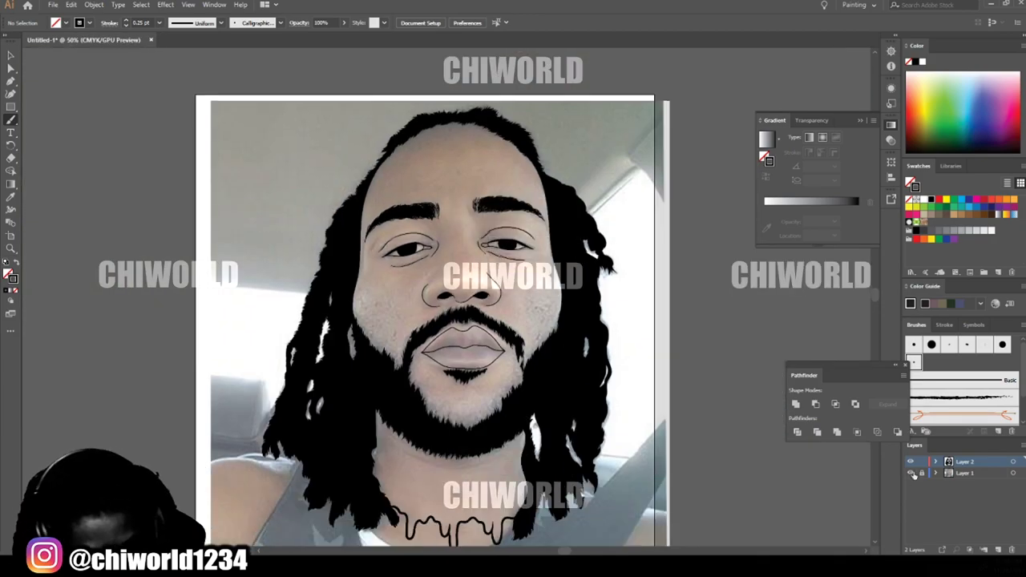
click(911, 473)
key(ctrl+equal)
key(ctrl+equal)
key(ctrl+equal)
click(911, 473)
Step: Paint fine hair strokes along the beard's inner edge from the middle of the chin up the right side
scroll(489, 401, down, 7)
mouse_move(492, 438)
mouse_down()
mouse_move(474, 399)
mouse_move(451, 396)
mouse_up()
mouse_move(446, 426)
mouse_down()
mouse_move(430, 386)
mouse_move(446, 442)
mouse_up()
scroll(659, 441, right, 2)
drag(497, 398, 453, 444)
drag(528, 369, 494, 423)
drag(510, 388, 481, 427)
drag(549, 354, 527, 396)
drag(571, 324, 544, 387)
mouse_move(595, 290)
mouse_down()
mouse_move(566, 368)
mouse_move(590, 320)
mouse_up()
drag(619, 276, 595, 329)
drag(557, 356, 547, 396)
Step: Paint fine hair strokes along the beard's inner edge up the left side to the moustache
drag(355, 372, 366, 407)
drag(336, 353, 350, 401)
drag(316, 319, 332, 372)
drag(305, 292, 319, 340)
mouse_move(281, 264)
mouse_down()
mouse_move(303, 326)
mouse_move(293, 314)
mouse_up()
drag(282, 231, 303, 275)
drag(287, 202, 300, 249)
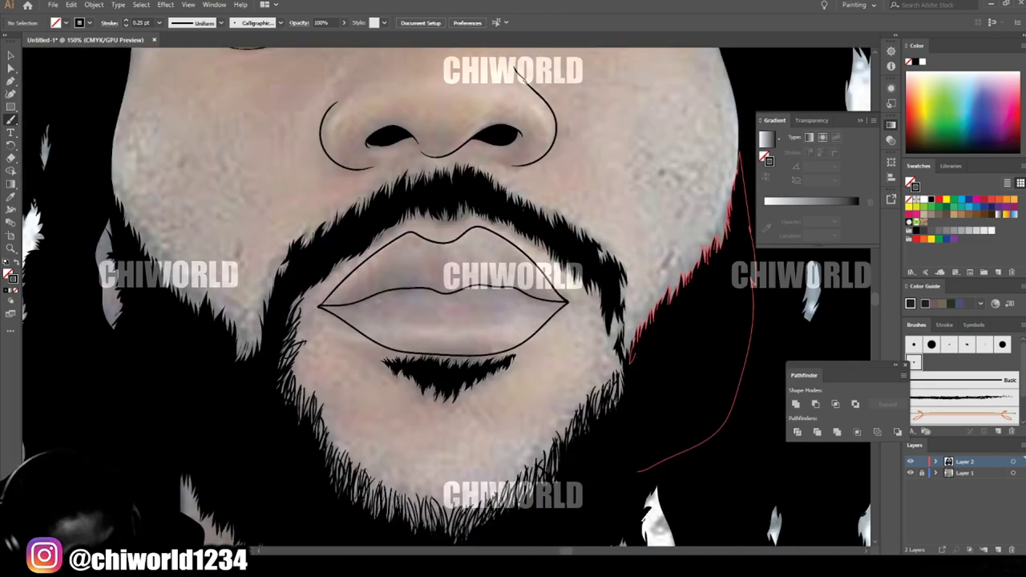
Step: Paint fine hair strokes along the right end of the moustache down to the beard
drag(623, 338, 605, 387)
drag(624, 310, 608, 346)
drag(607, 286, 595, 326)
mouse_move(600, 267)
mouse_down()
mouse_move(573, 311)
mouse_move(568, 290)
mouse_up()
drag(572, 241, 542, 285)
drag(632, 278, 620, 357)
Step: Paint fine hair strokes along the upper and lower edges of the moustache, working from right to left
mouse_move(606, 242)
mouse_down()
mouse_move(597, 267)
mouse_move(579, 244)
mouse_up()
drag(608, 249, 599, 274)
mouse_move(568, 210)
mouse_down()
mouse_move(536, 230)
mouse_move(514, 229)
mouse_up()
drag(505, 183, 504, 230)
drag(459, 206, 467, 219)
drag(451, 186, 449, 163)
drag(414, 208, 401, 225)
mouse_move(418, 187)
mouse_down()
mouse_move(414, 168)
mouse_move(388, 179)
mouse_up()
drag(358, 215, 350, 197)
drag(330, 238, 323, 217)
drag(282, 275, 286, 254)
Step: Paint fine hair strokes along the beard's left cheek edge, from beside the moustache up to the sideburn
mouse_move(307, 362)
mouse_down()
mouse_move(453, 388)
mouse_move(402, 353)
mouse_up()
mouse_move(388, 384)
mouse_down()
mouse_move(385, 343)
mouse_move(386, 355)
mouse_up()
drag(374, 361, 362, 320)
drag(351, 334, 347, 309)
drag(339, 327, 331, 297)
drag(321, 318, 317, 290)
drag(307, 298, 297, 268)
drag(290, 272, 285, 248)
drag(277, 255, 260, 211)
Step: Paint fine hair strokes along the beard's right cheek edge
scroll(326, 393, down, 2)
scroll(537, 340, up, 2)
mouse_move(536, 417)
mouse_down()
mouse_move(544, 377)
mouse_move(566, 350)
mouse_up()
drag(588, 364, 612, 295)
drag(518, 425, 523, 391)
scroll(630, 320, down, 2)
scroll(668, 341, up, 1)
mouse_move(668, 341)
mouse_down()
mouse_move(638, 401)
mouse_move(586, 427)
mouse_move(504, 440)
mouse_move(534, 442)
mouse_move(436, 417)
mouse_move(377, 370)
mouse_move(352, 332)
mouse_up()
Step: Check the whole portrait and save the document as DD.ai
scroll(351, 332, up, 3)
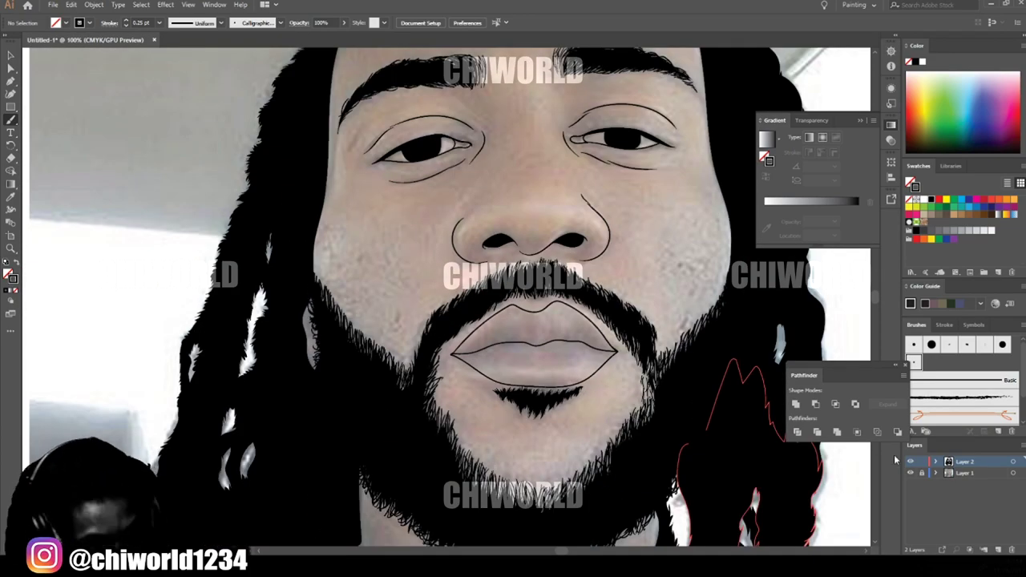
scroll(433, 320, up, 1)
scroll(433, 321, up, 4)
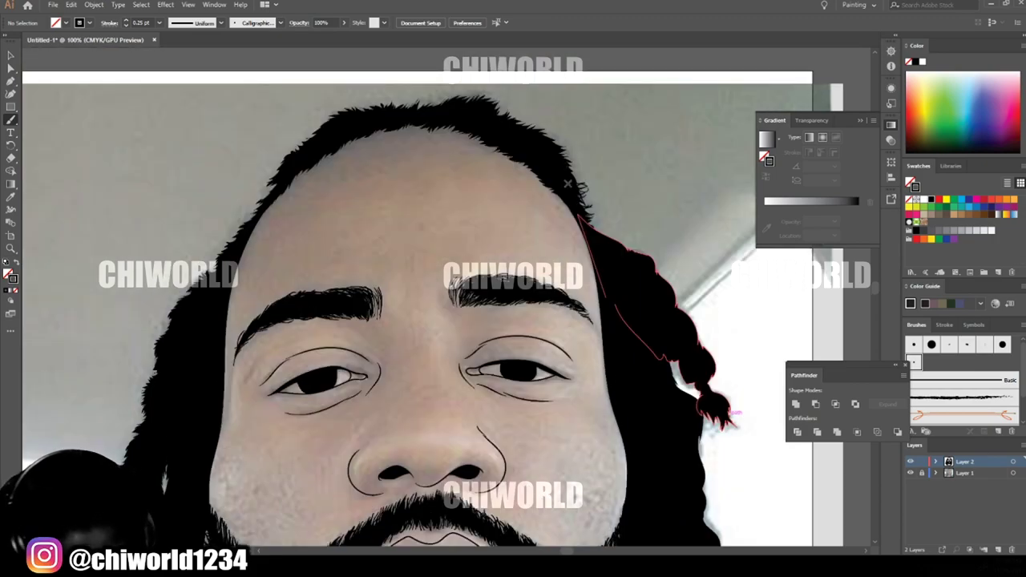
key(ctrl+minus)
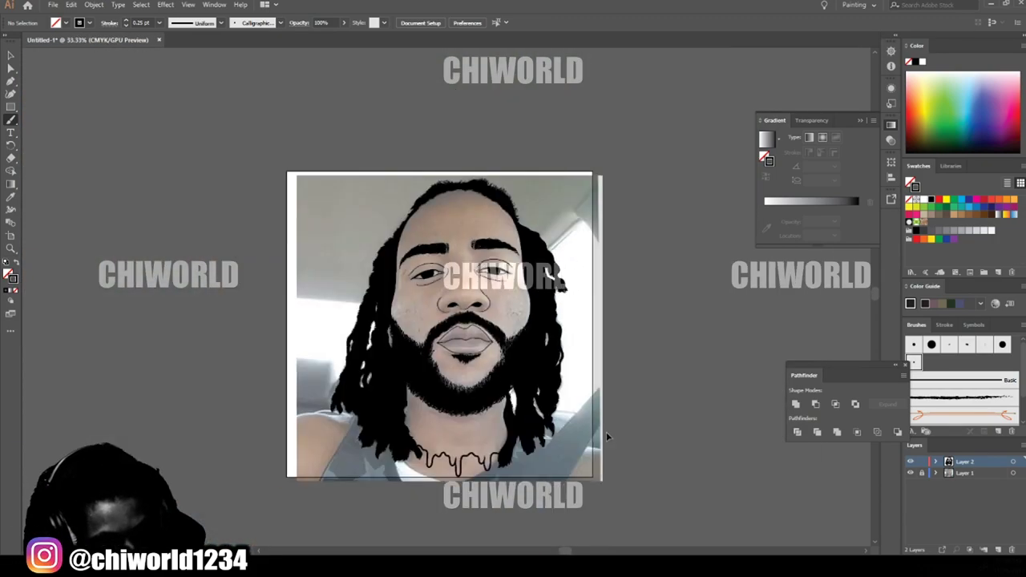
key(ctrl+s)
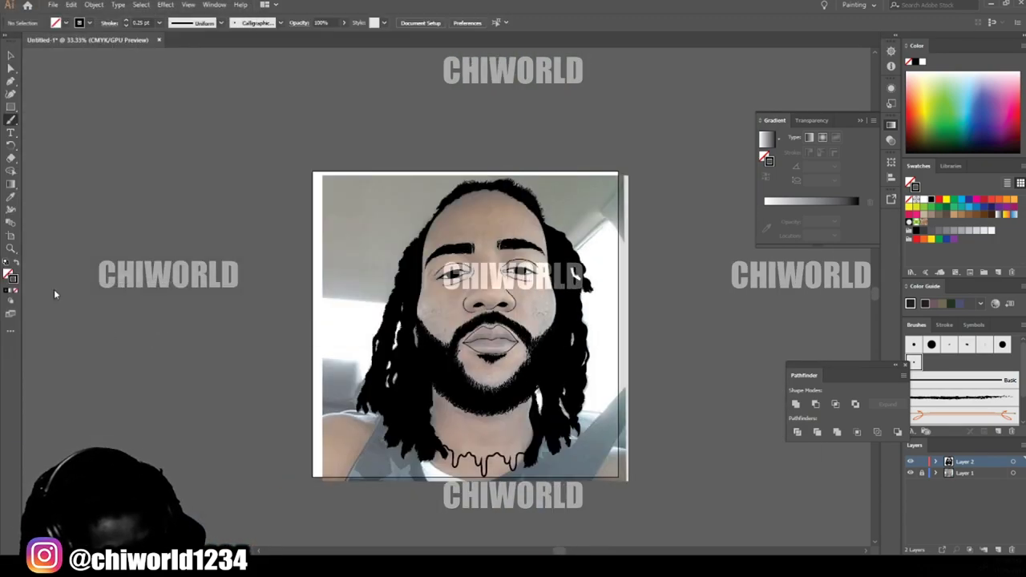
Step: With the Pencil tool and a black fill without stroke, draw a filled dripping shape beneath the middle neckline curve
drag(11, 119, 48, 145)
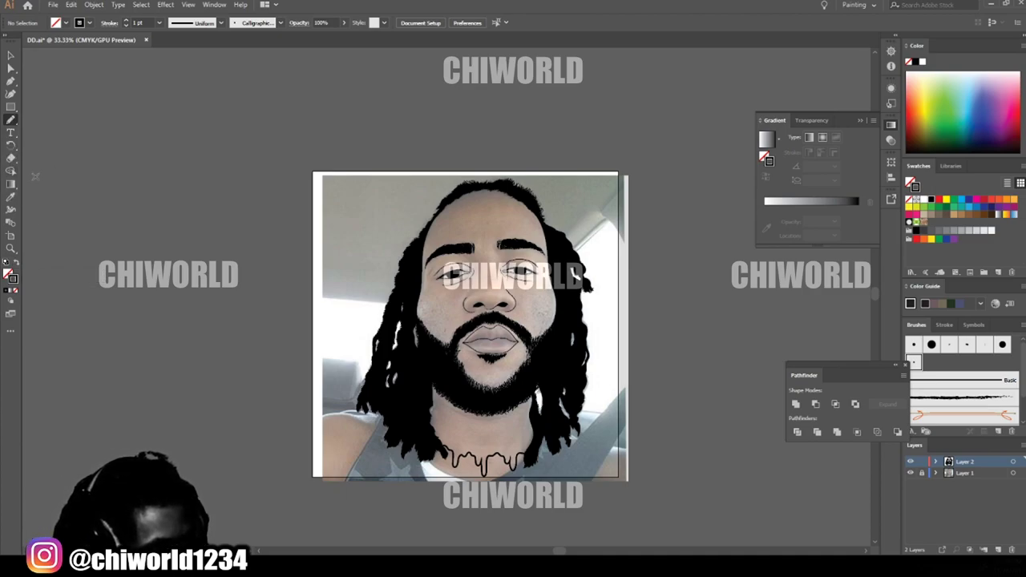
click(15, 263)
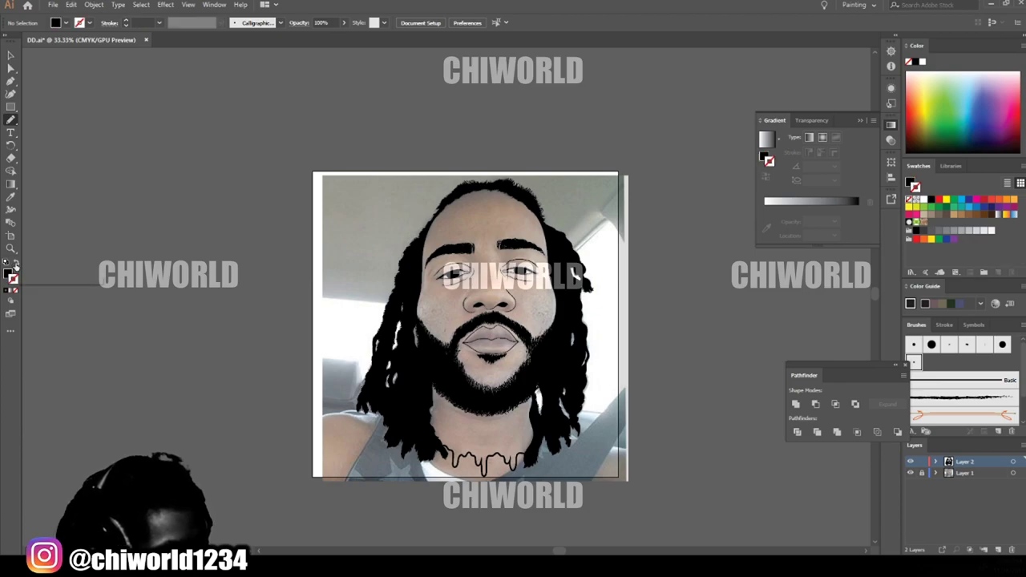
scroll(458, 346, down, 3)
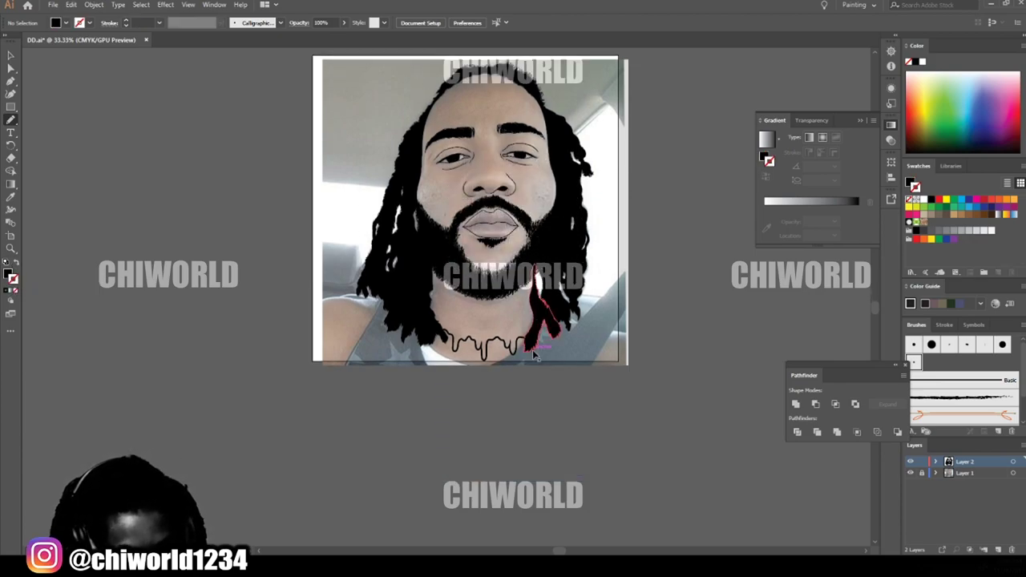
alt+scroll(458, 346, up, 4)
alt+scroll(458, 345, up, 3)
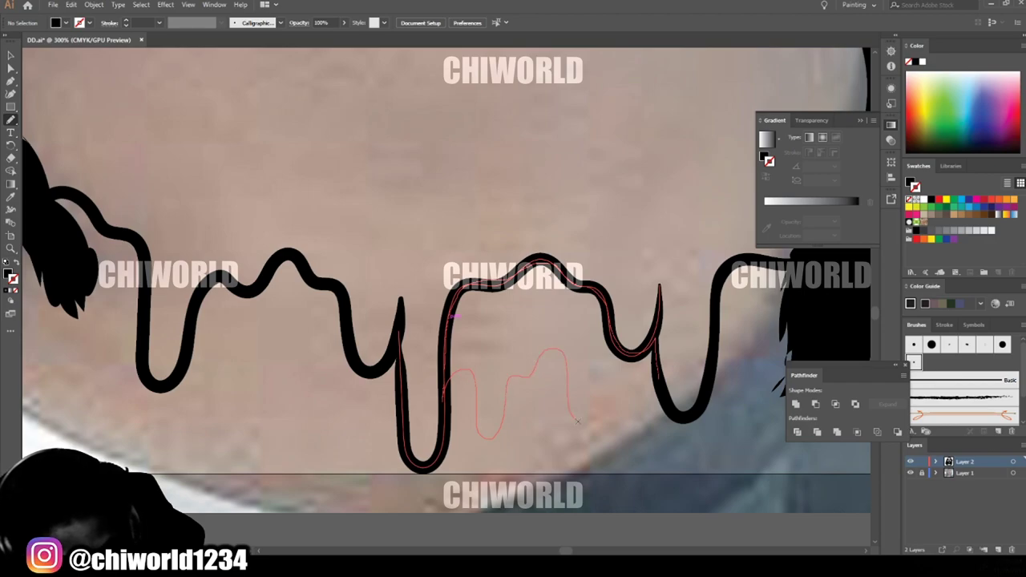
drag(657, 378, 648, 387)
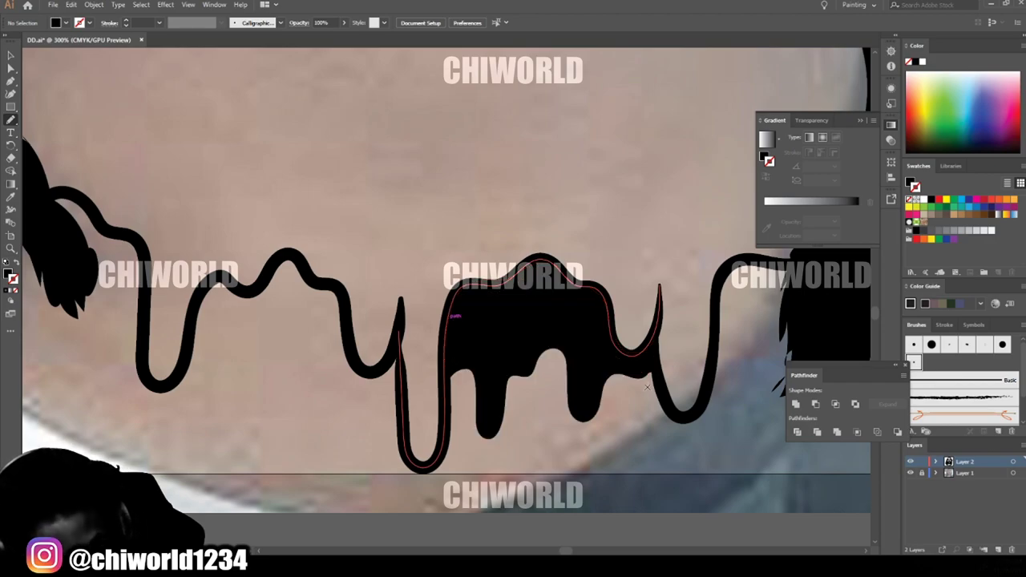
Step: Draw a filled black dripping shape beneath the left part of the neckline drip outline
key(ctrl+minus)
key(ctrl+minus)
scroll(579, 455, left, 2)
key(ctrl+equal)
key(ctrl+equal)
key(ctrl+equal)
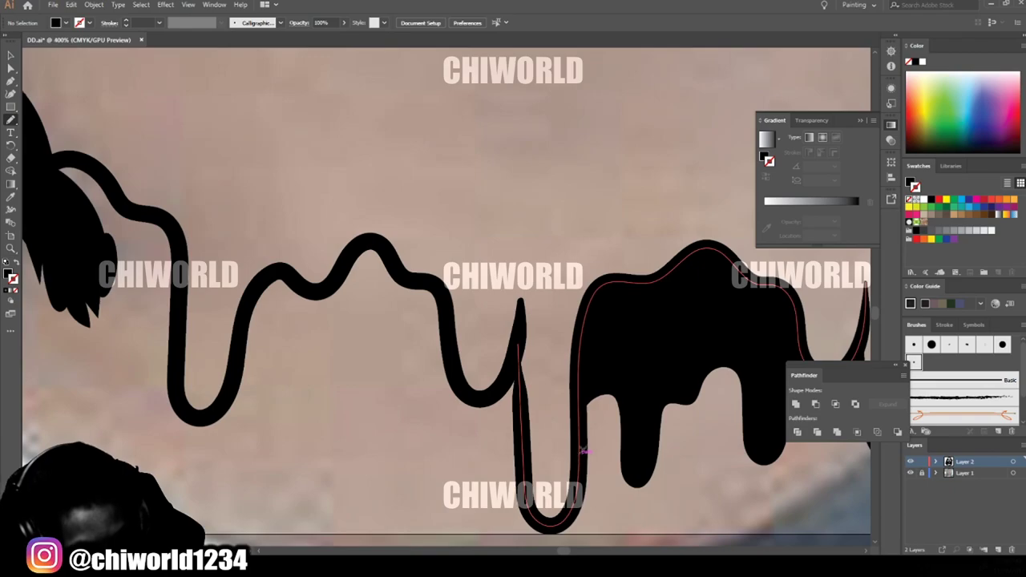
scroll(584, 446, down, 1)
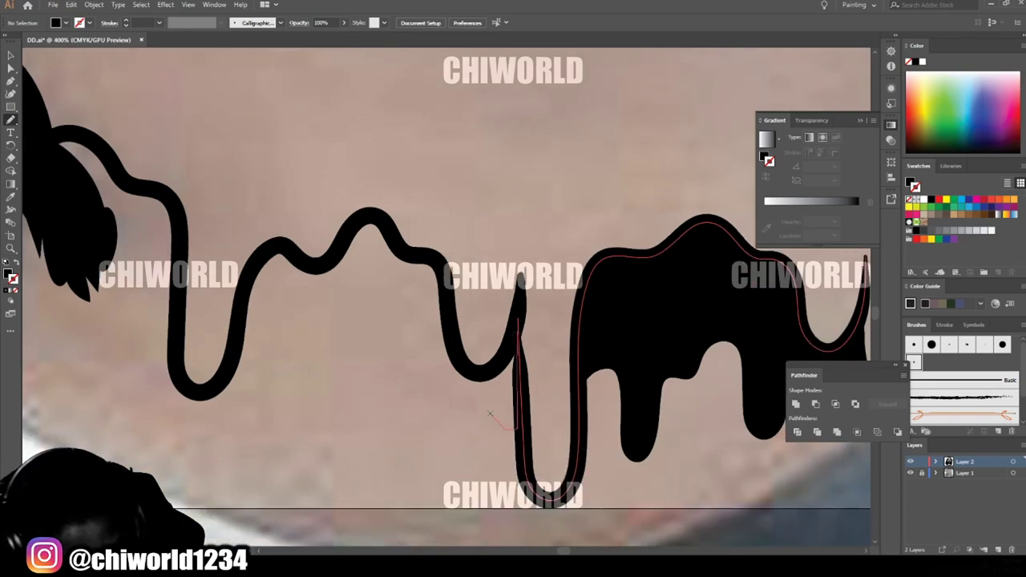
mouse_move(431, 414)
mouse_down()
mouse_move(392, 418)
mouse_move(237, 313)
mouse_move(405, 257)
mouse_move(513, 421)
mouse_up()
mouse_move(182, 227)
mouse_down()
mouse_move(100, 218)
mouse_move(165, 199)
mouse_move(183, 227)
mouse_up()
Step: Draw a filled black dripping shape beneath the right part of the neckline drip outline
key(ctrl+minus)
key(ctrl+minus)
scroll(751, 435, right, 3)
key(ctrl+equal)
mouse_move(549, 315)
mouse_down()
mouse_move(552, 270)
mouse_move(618, 361)
mouse_move(549, 315)
mouse_up()
Step: Thicken the upper lid line of the right-hand eye with a filled black pencil shape
key(ctrl+minus)
key(ctrl+minus)
key(ctrl+minus)
key(ctrl+minus)
key(ctrl+minus)
key(ctrl+minus)
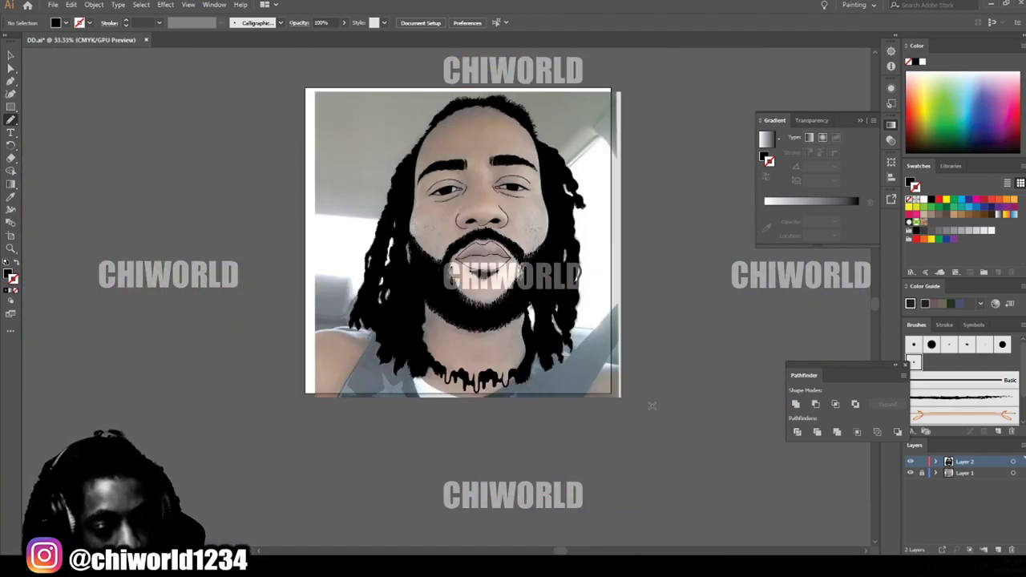
key(ctrl+equal)
scroll(651, 405, up, 3)
scroll(642, 400, left, 1)
scroll(627, 401, up, 6)
mouse_move(396, 230)
mouse_down()
mouse_move(511, 184)
mouse_move(610, 176)
mouse_move(659, 193)
mouse_move(476, 217)
mouse_move(437, 237)
mouse_move(547, 249)
mouse_move(634, 282)
mouse_up()
scroll(305, 293, down, 4)
scroll(565, 275, up, 3)
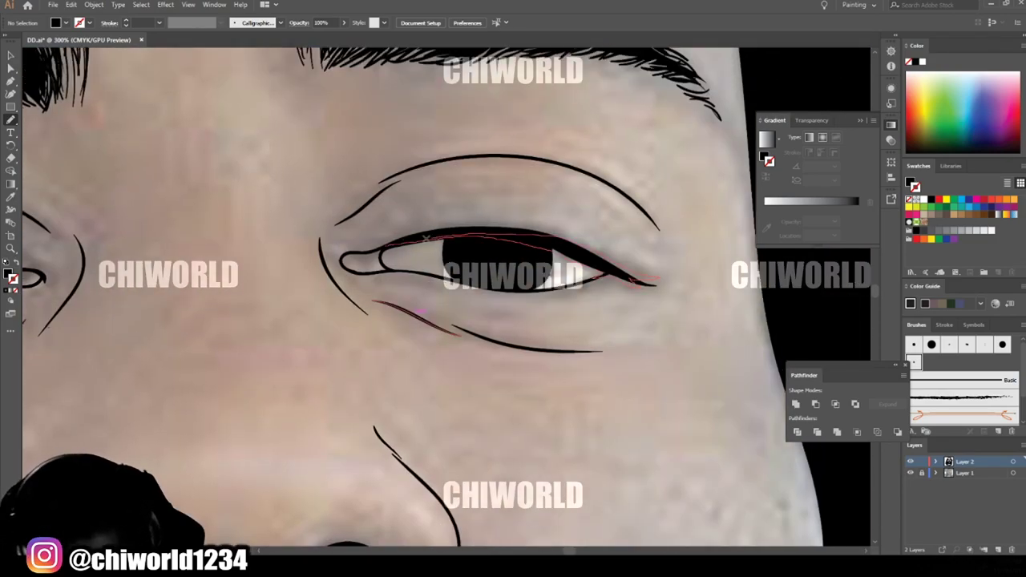
Step: Hide the photo on Layer 1 so only the line art shows
scroll(633, 282, down, 4)
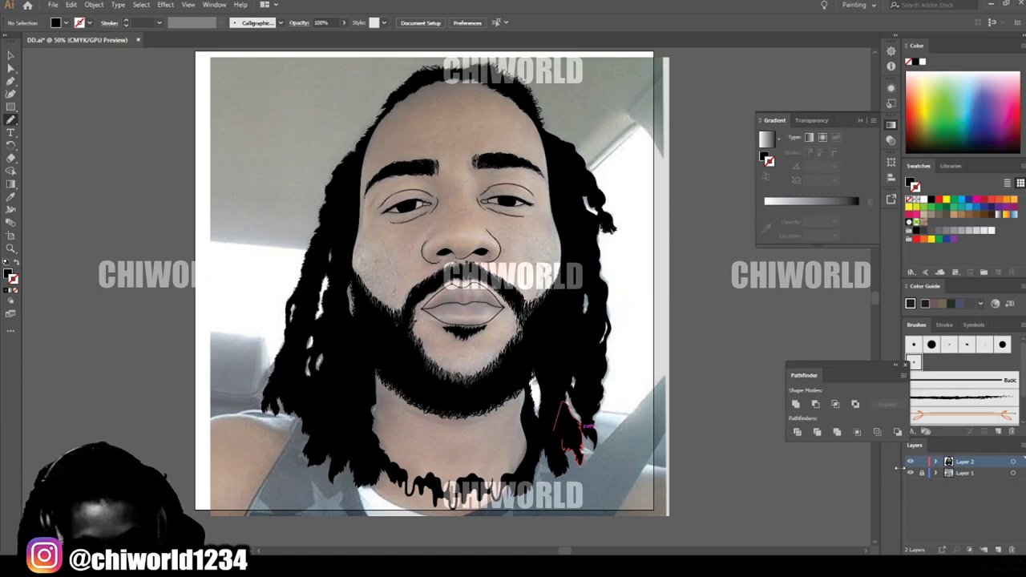
click(912, 473)
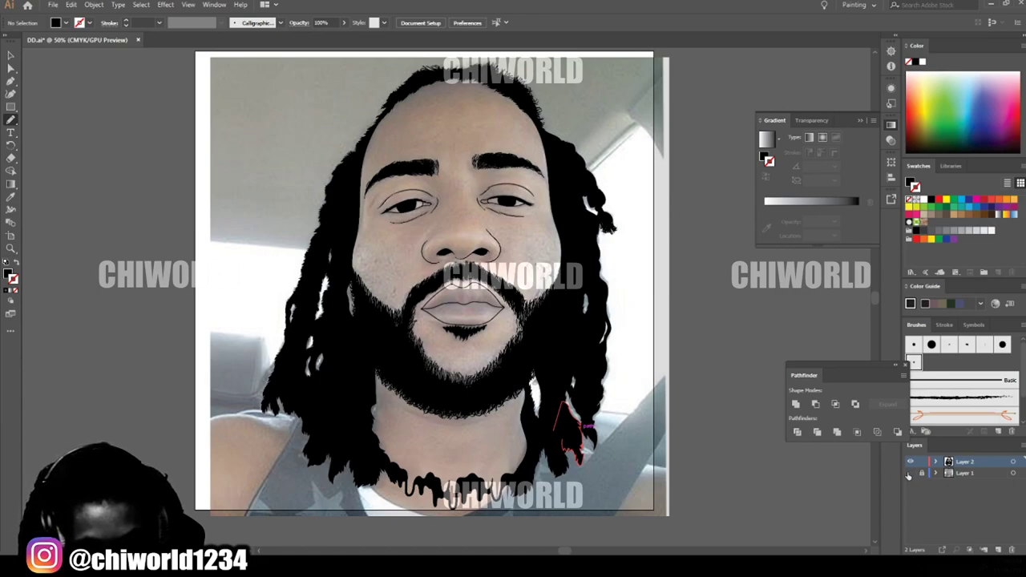
scroll(699, 441, up, 1)
scroll(699, 441, up, 1)
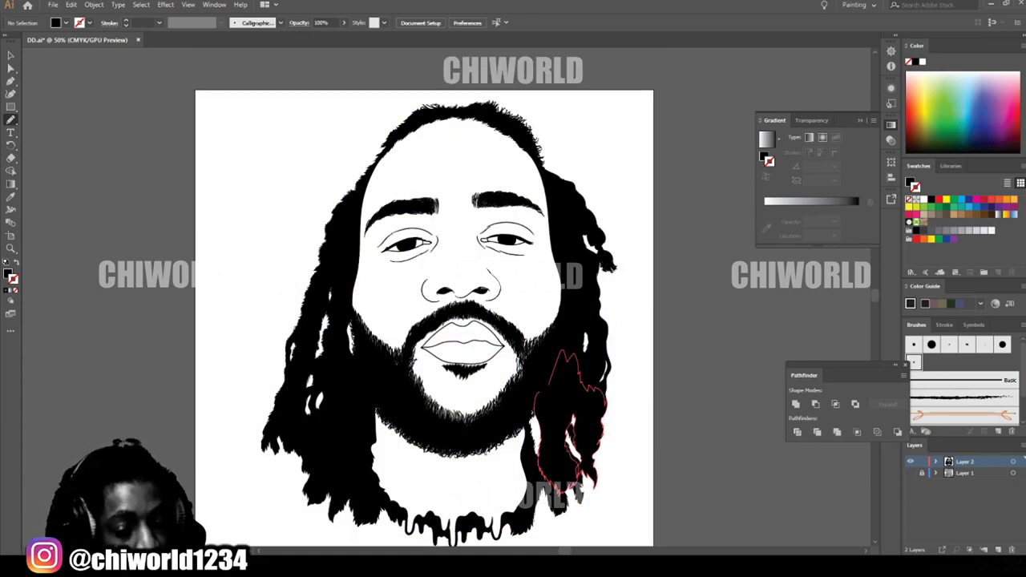
Step: Select all of the line art and expand its appearance into filled shapes
click(10, 54)
key(ctrl+shift+a)
scroll(261, 95, down, 1)
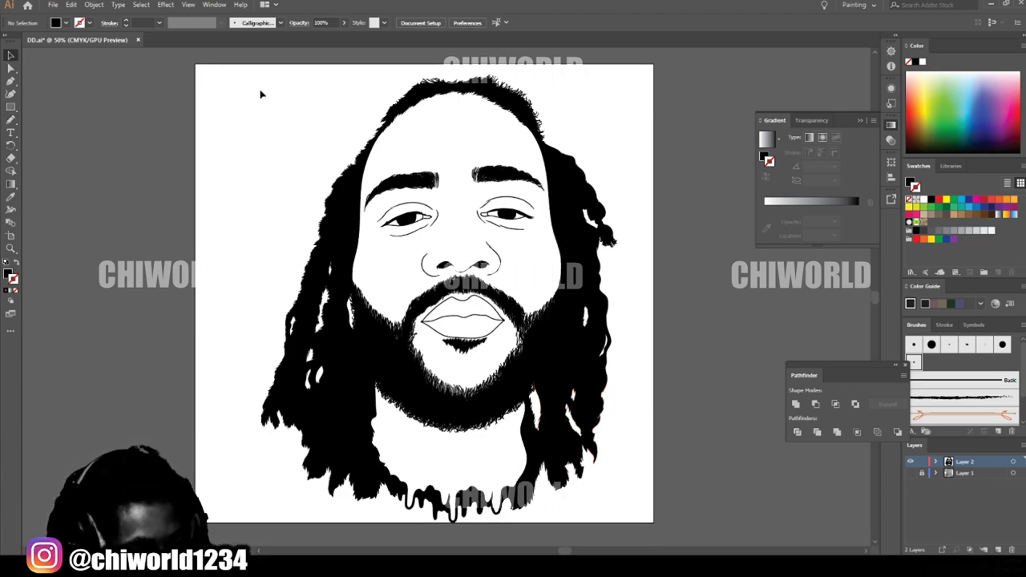
drag(236, 51, 688, 495)
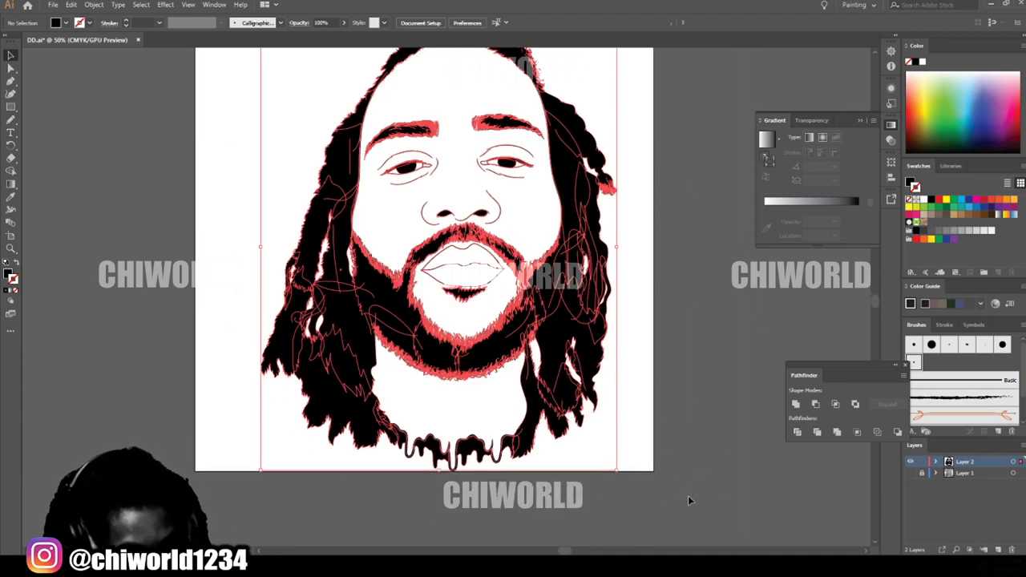
scroll(688, 495, up, 3)
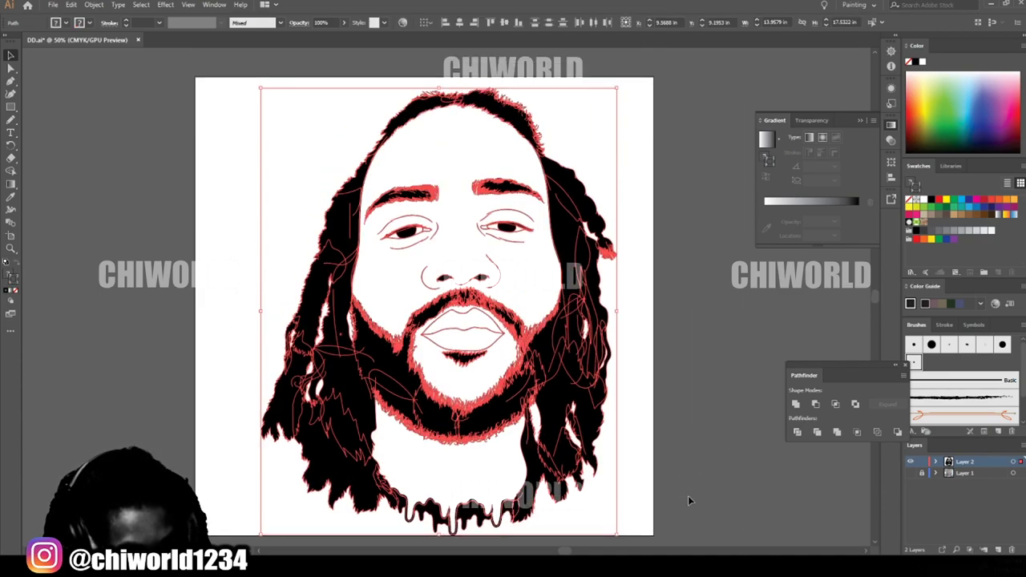
click(94, 4)
click(126, 144)
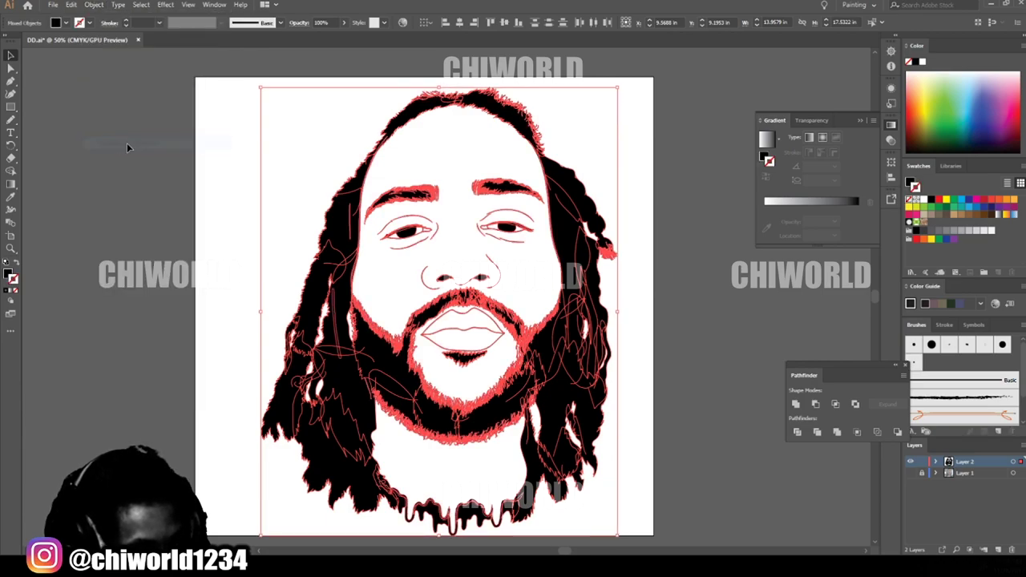
Step: Merge the overlapping line-art shapes with Pathfinder and scale the artwork down to about 13.7 × 17.25 in
click(837, 432)
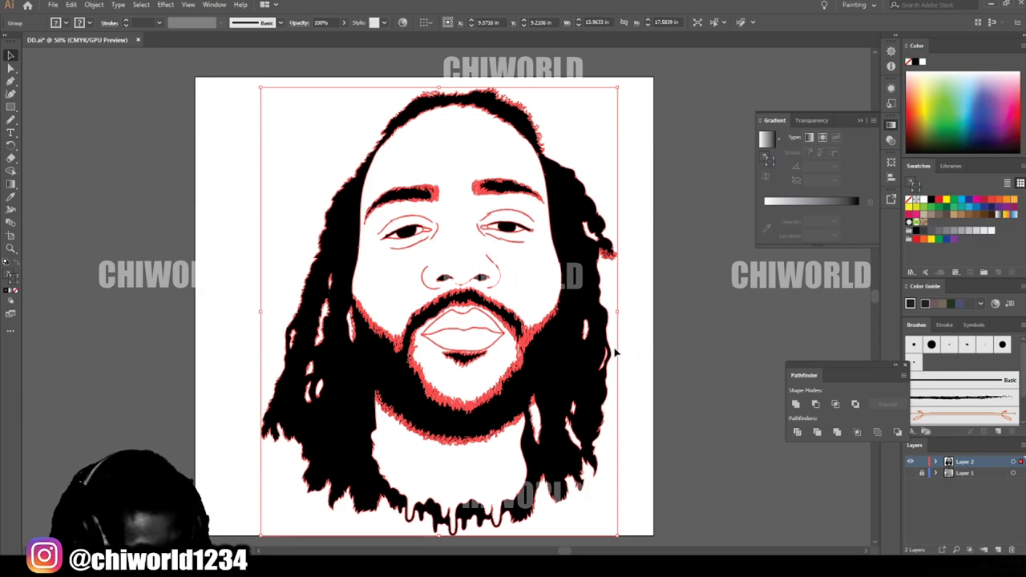
drag(618, 310, 596, 325)
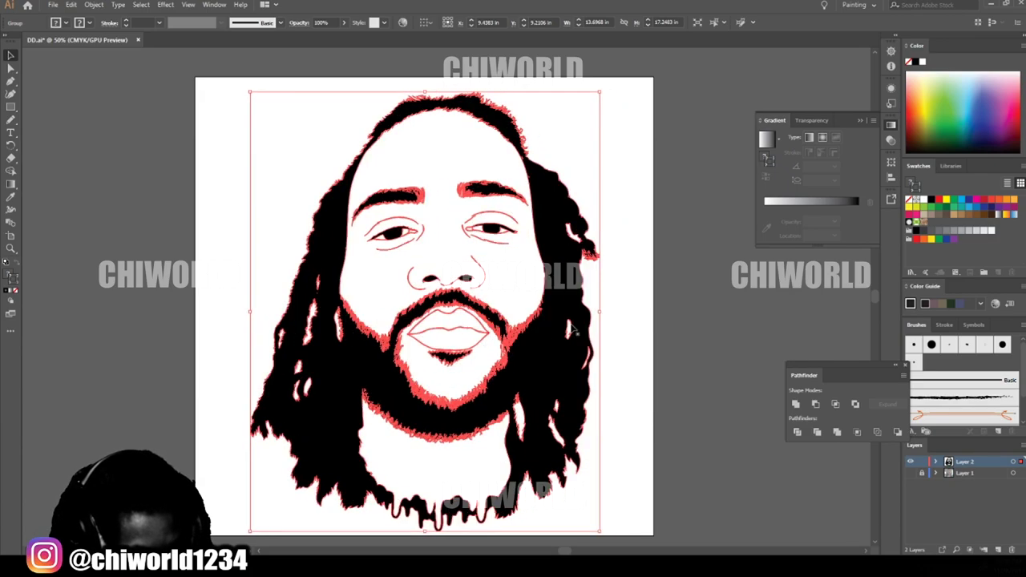
click(652, 341)
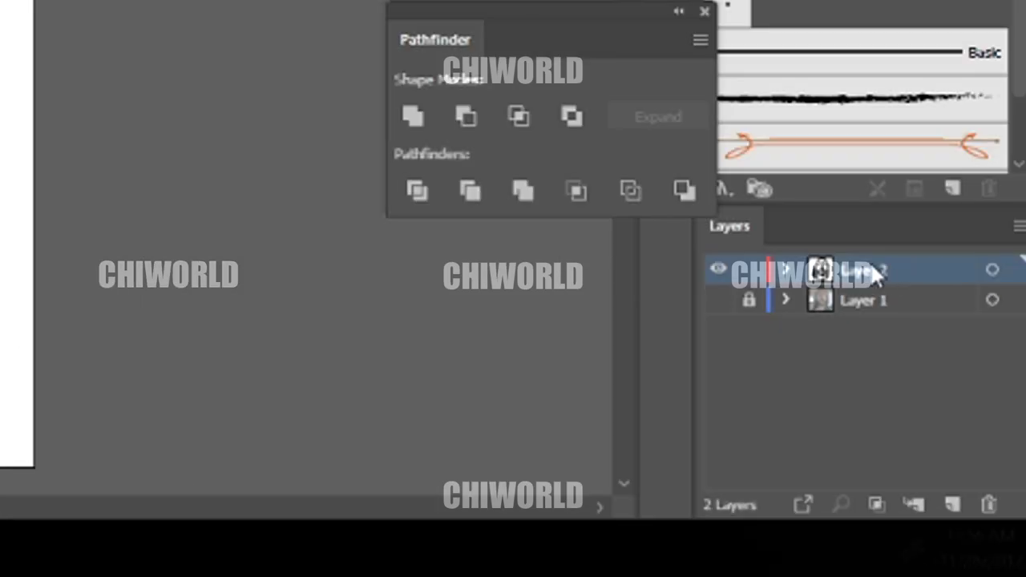
Step: Duplicate Layer 2 and lock the copy, keeping the original Layer 2 active
drag(876, 274, 953, 504)
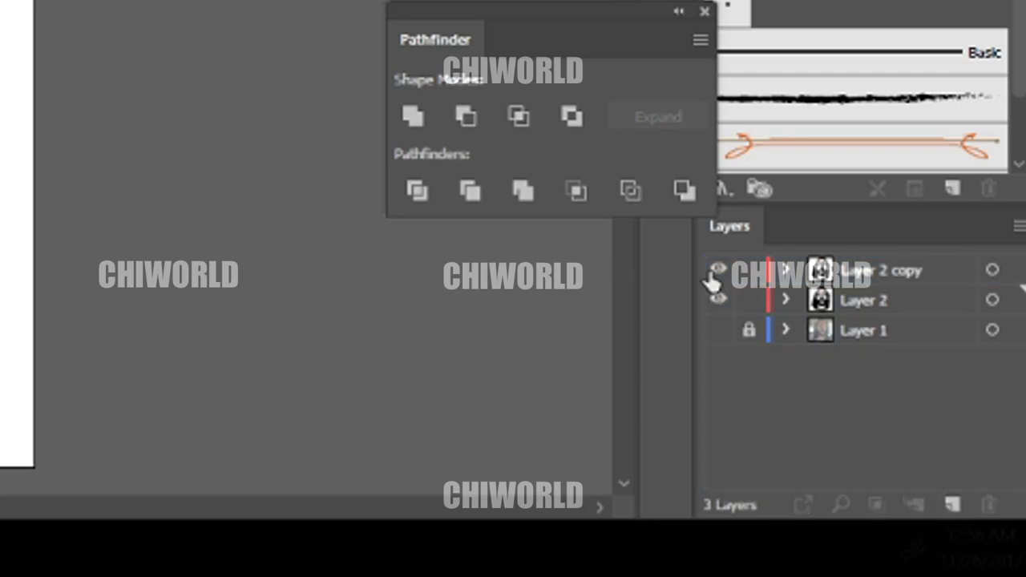
click(749, 270)
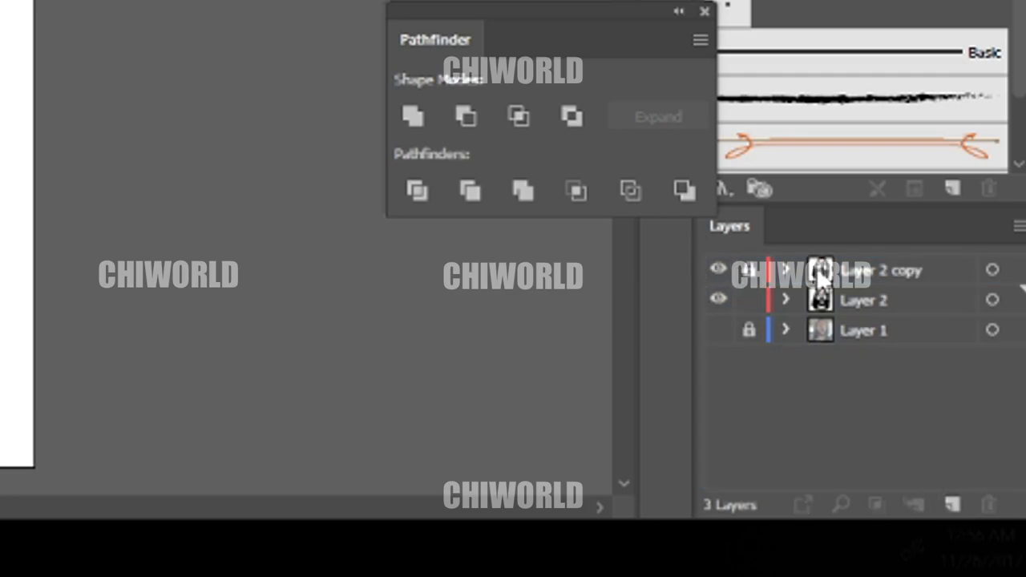
click(866, 300)
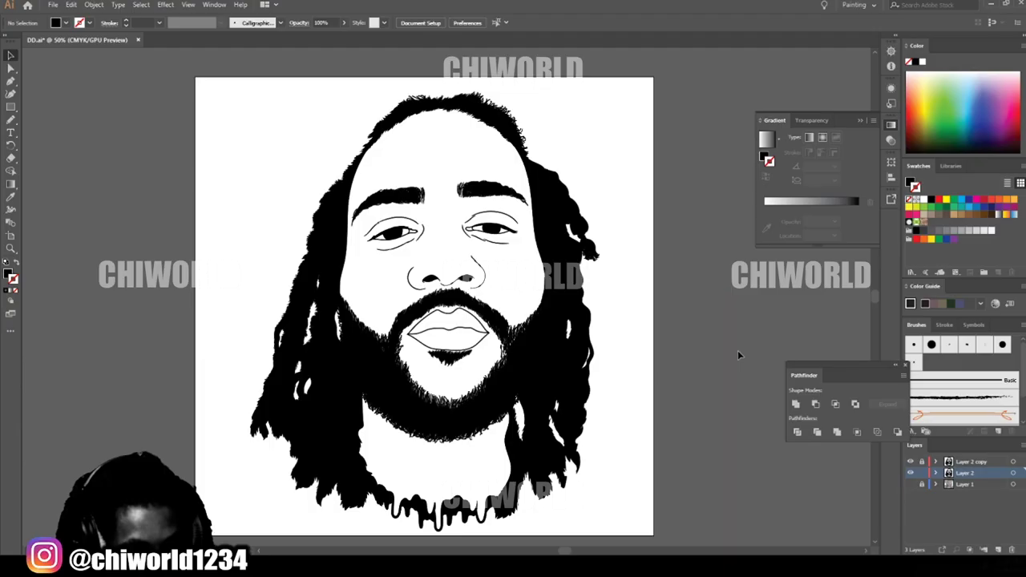
Step: Set the fill to the orange-brown skin tone D88256
double_click(8, 276)
click(166, 166)
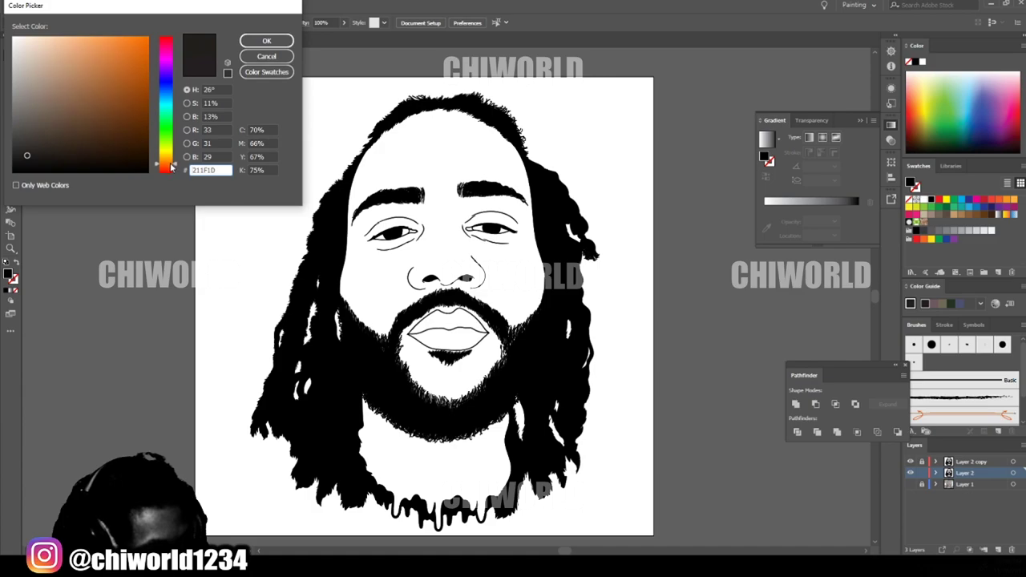
drag(166, 168, 167, 169)
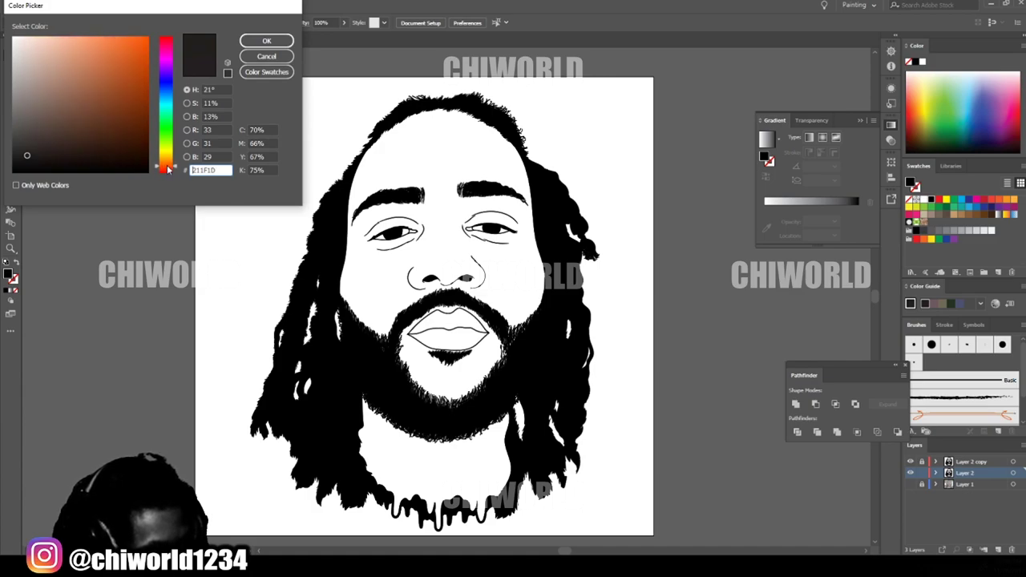
mouse_move(105, 98)
mouse_down()
mouse_move(81, 44)
mouse_move(97, 47)
mouse_move(94, 56)
mouse_up()
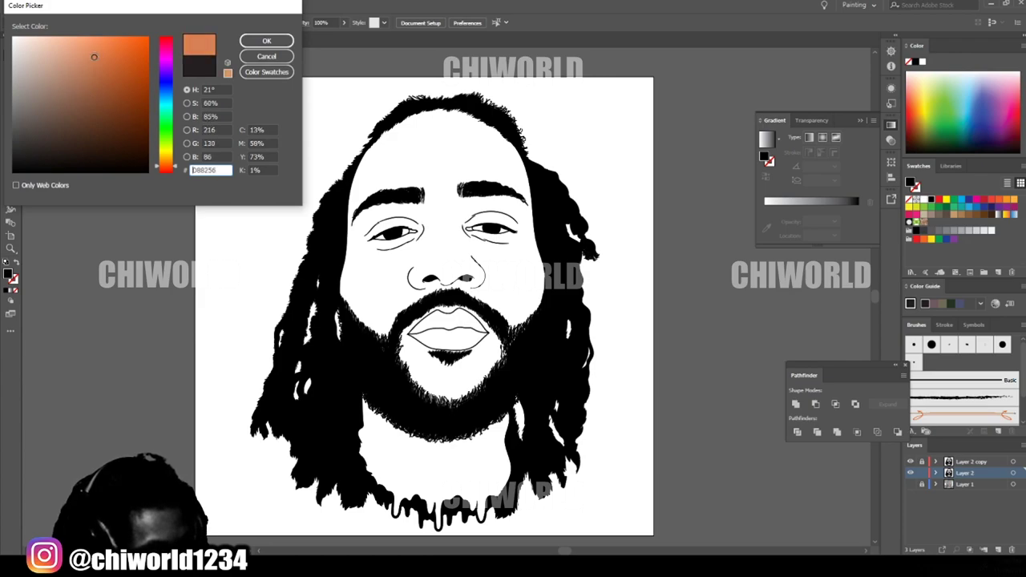
click(267, 41)
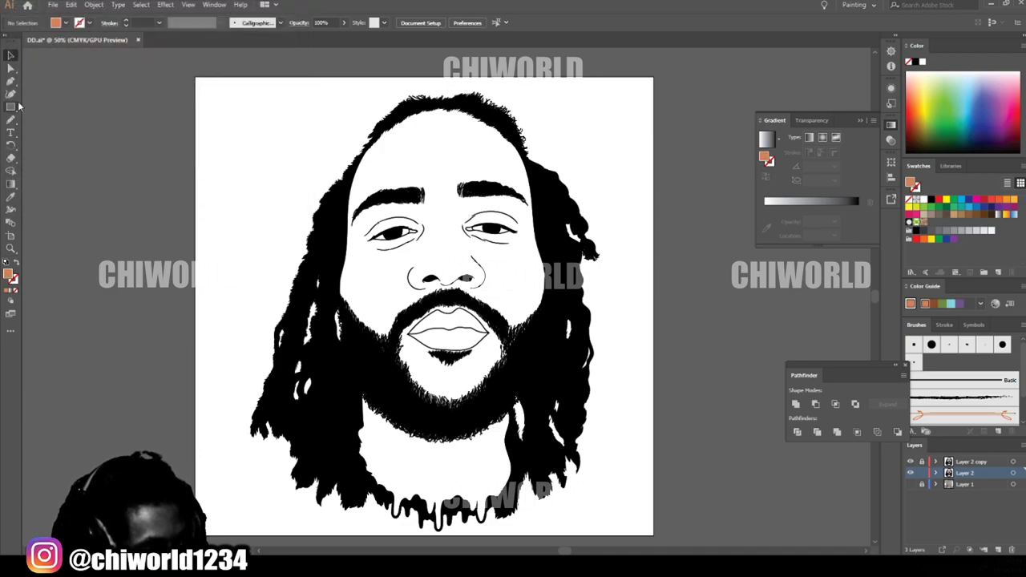
Step: Draw a skin-tone rectangle about 20.27 × 19.12 in on Layer 2, covering the whole artboard
click(10, 106)
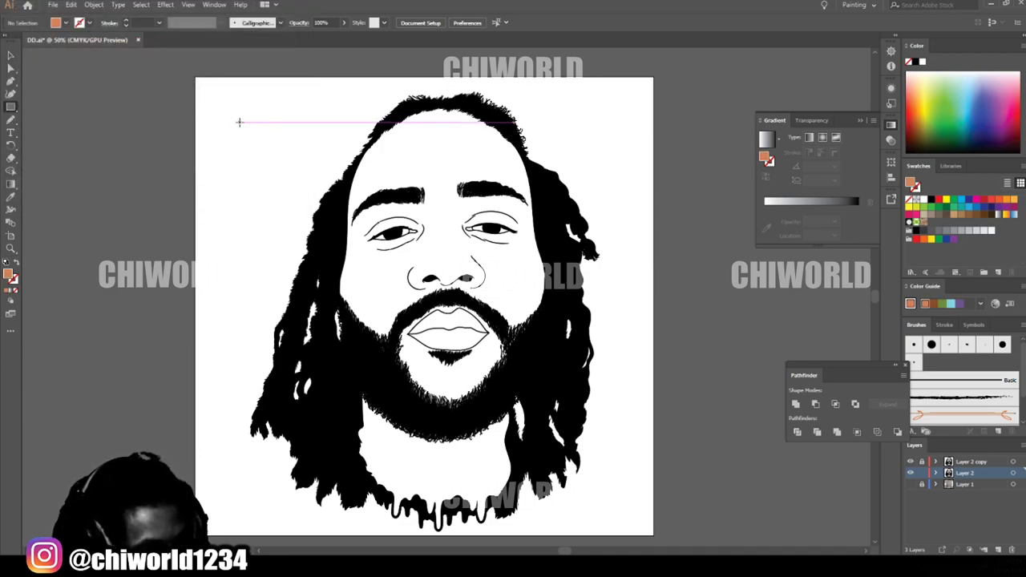
drag(190, 71, 708, 545)
scroll(691, 493, up, 1)
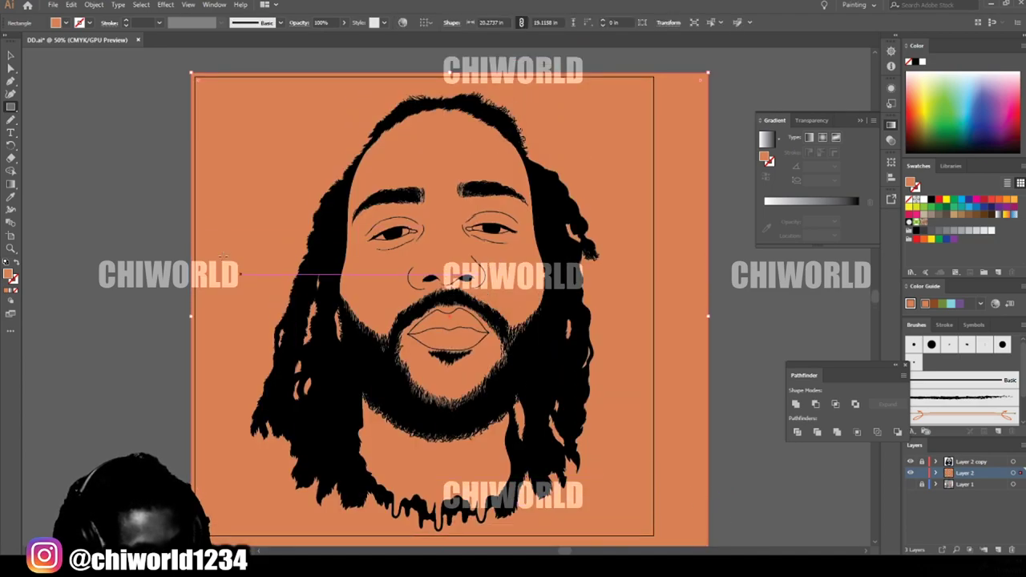
Step: Send the skin-tone rectangle to the back of Layer 2 and combine it with the line art using Pathfinder Merge
click(11, 56)
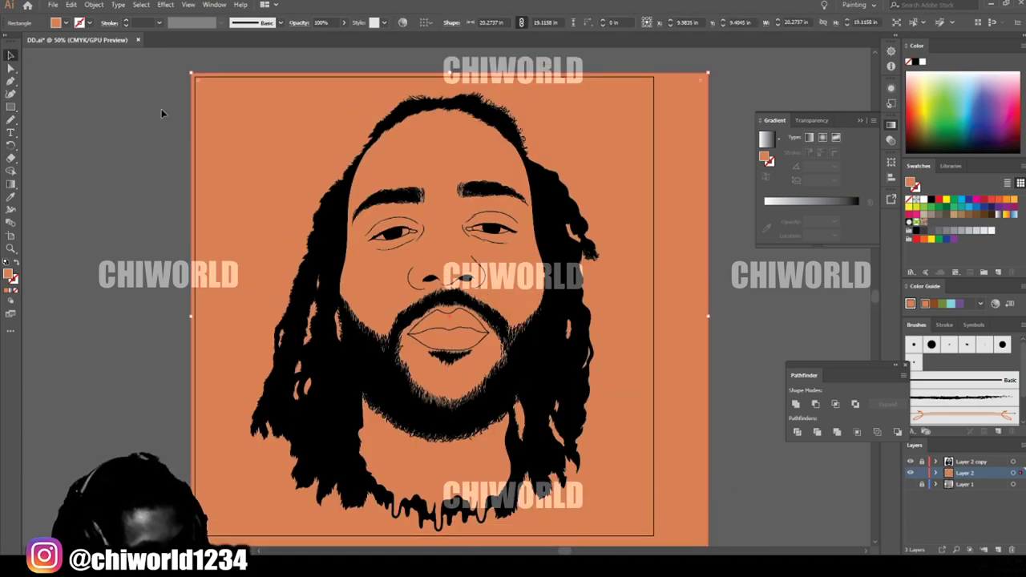
right_click(291, 146)
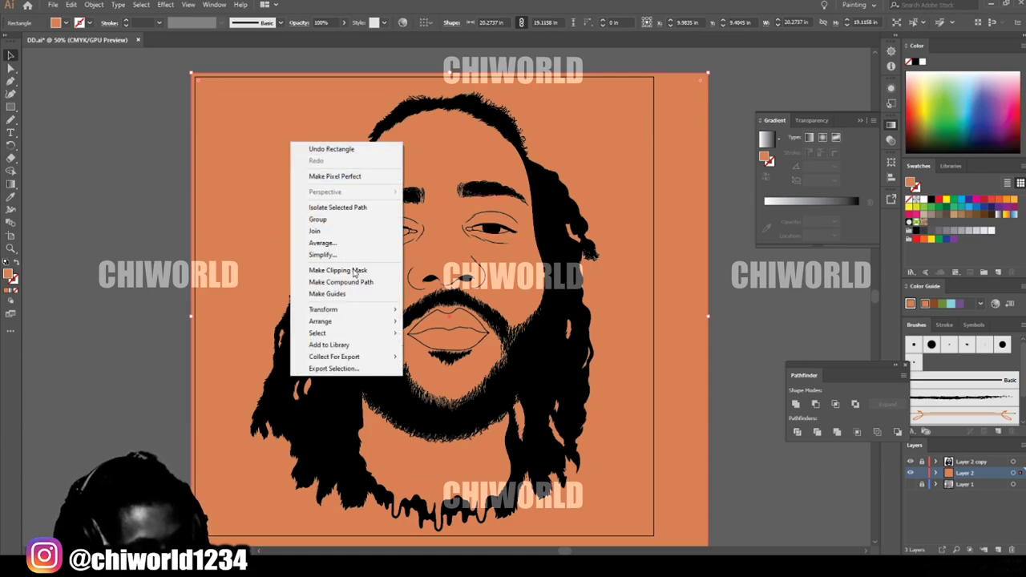
mouse_move(368, 326)
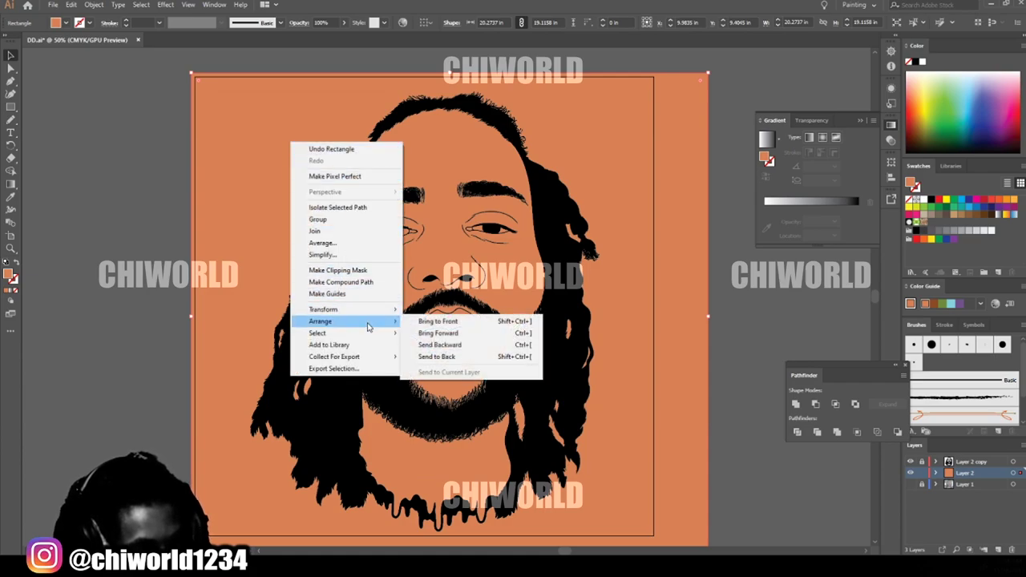
click(469, 357)
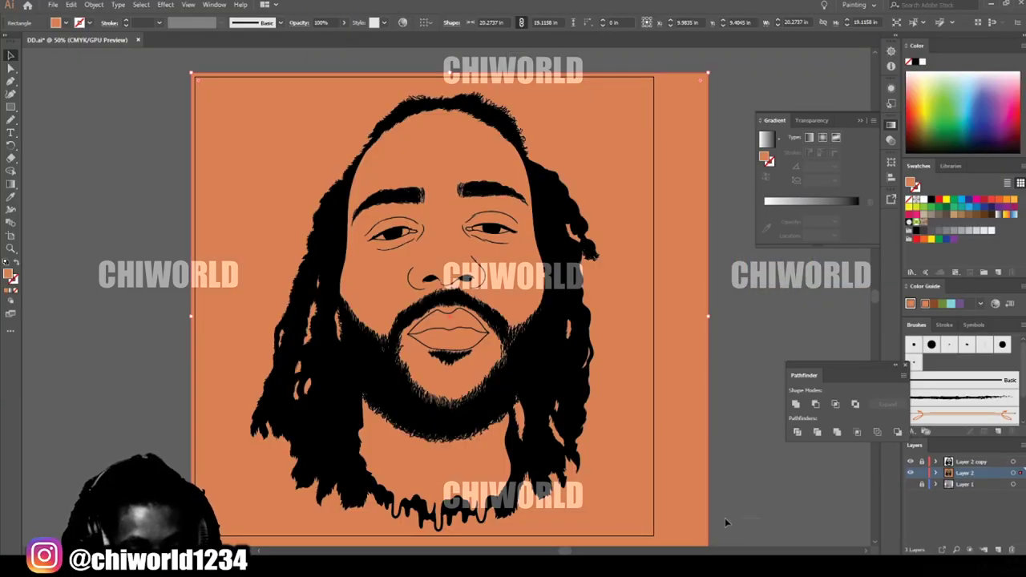
key(ctrl+a)
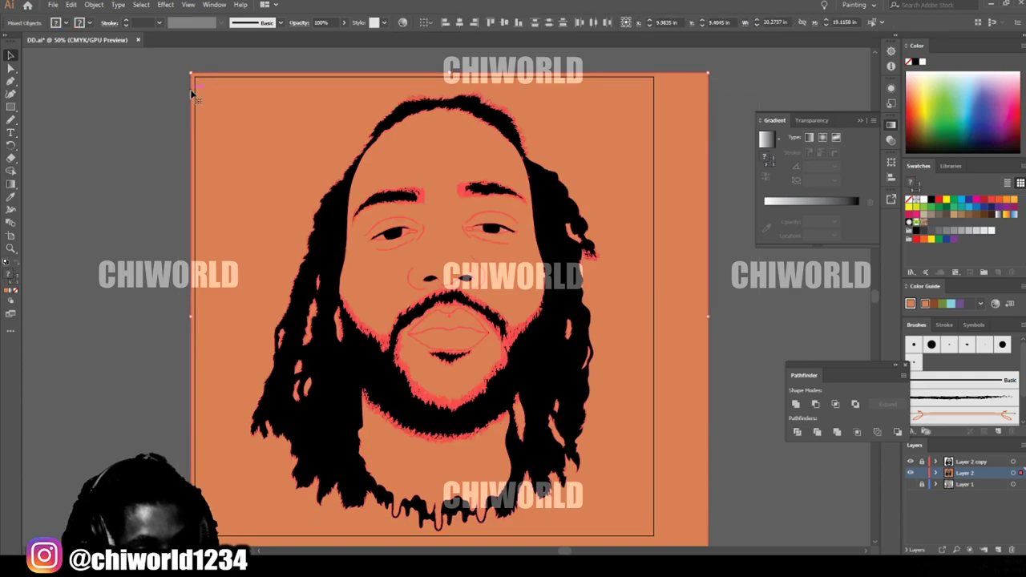
click(838, 433)
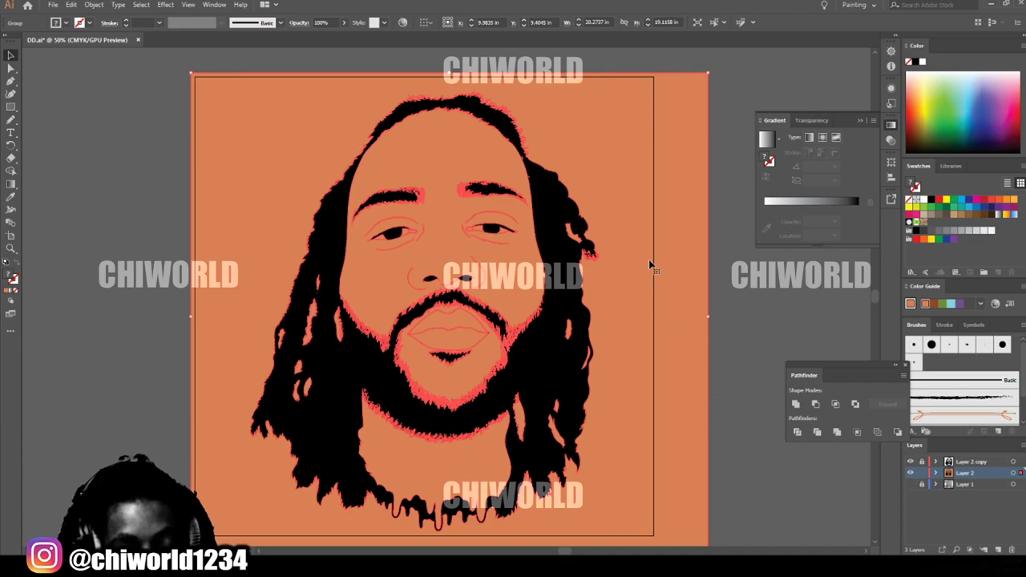
Step: Isolate the merged group and delete the skin-tone area surrounding the head
right_click(637, 160)
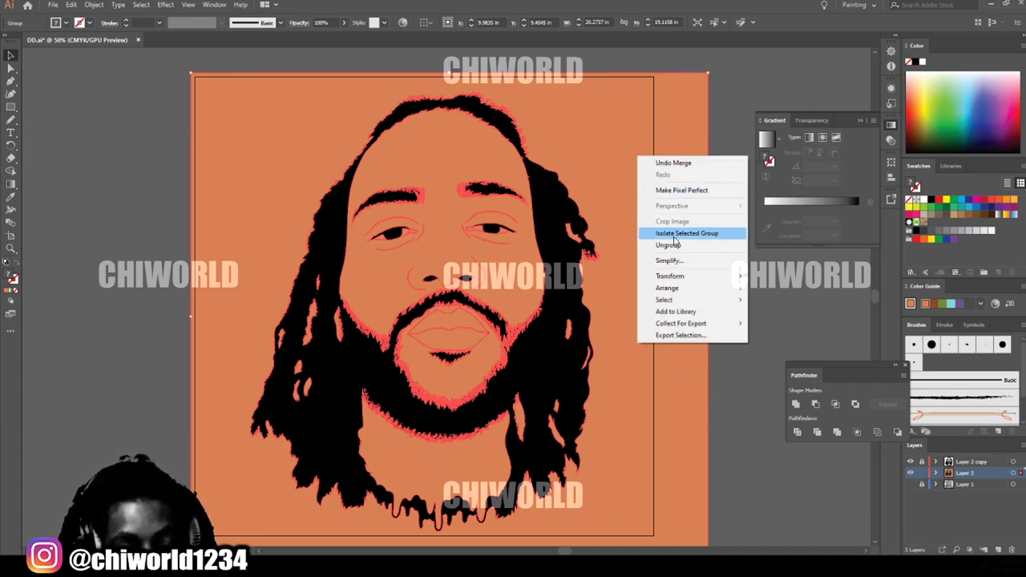
click(675, 233)
click(643, 157)
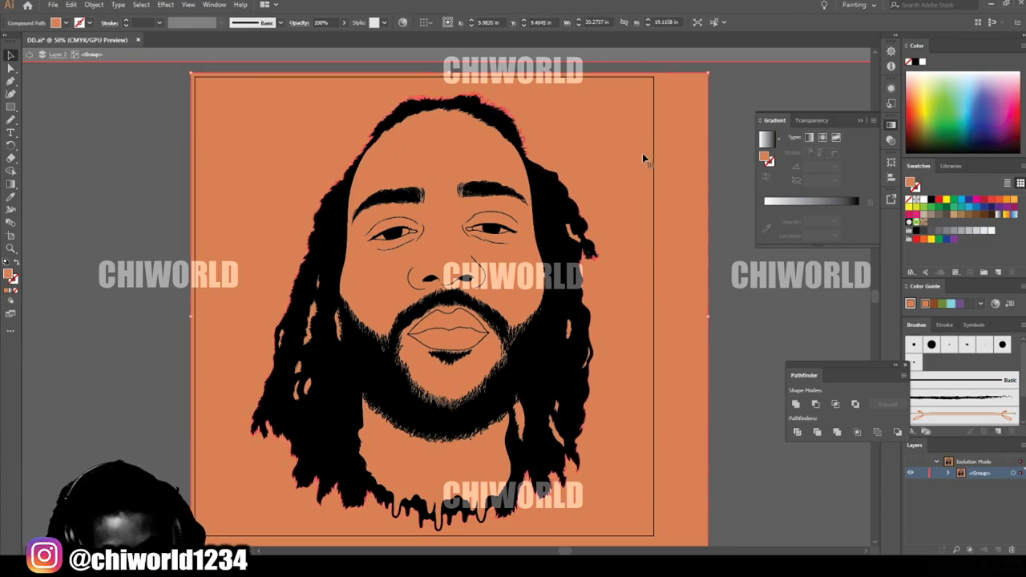
key(Delete)
Step: Examine the skin-tone fill up close around the eyes, nose, mouth, beard and hair
scroll(605, 244, up, 2)
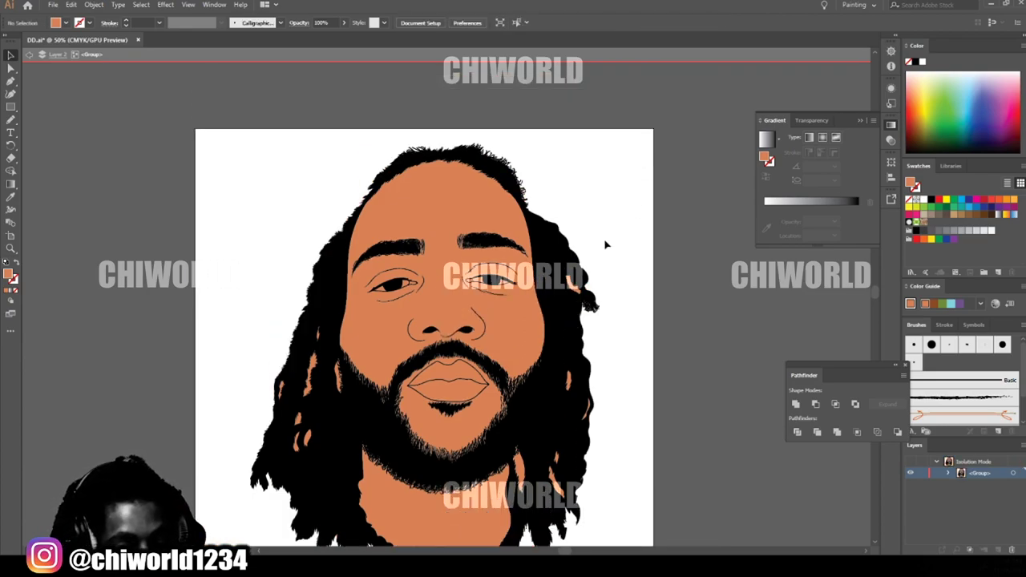
key(ctrl+equal)
key(ctrl+equal)
key(ctrl+equal)
scroll(545, 321, down, 2)
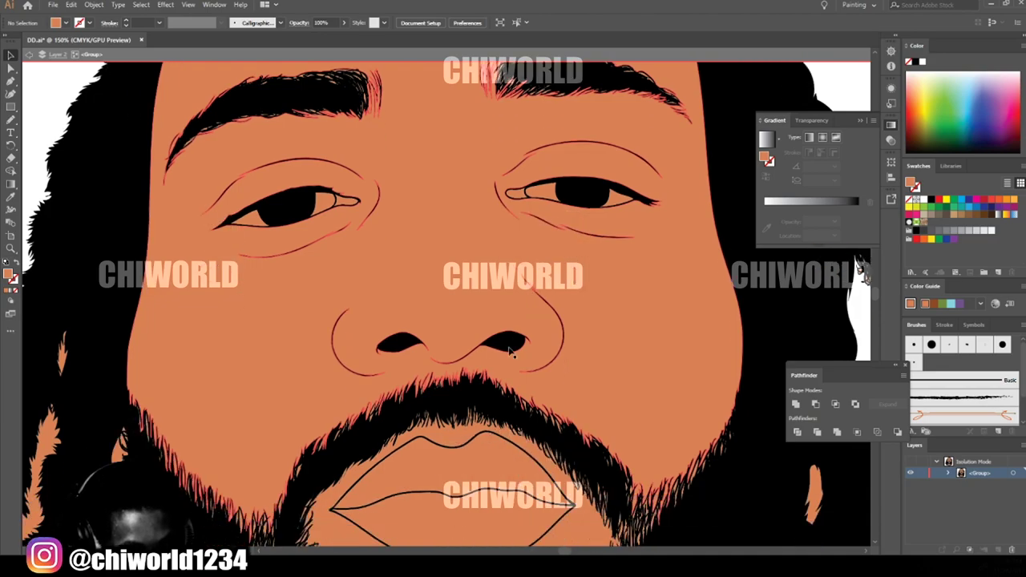
scroll(503, 361, down, 2)
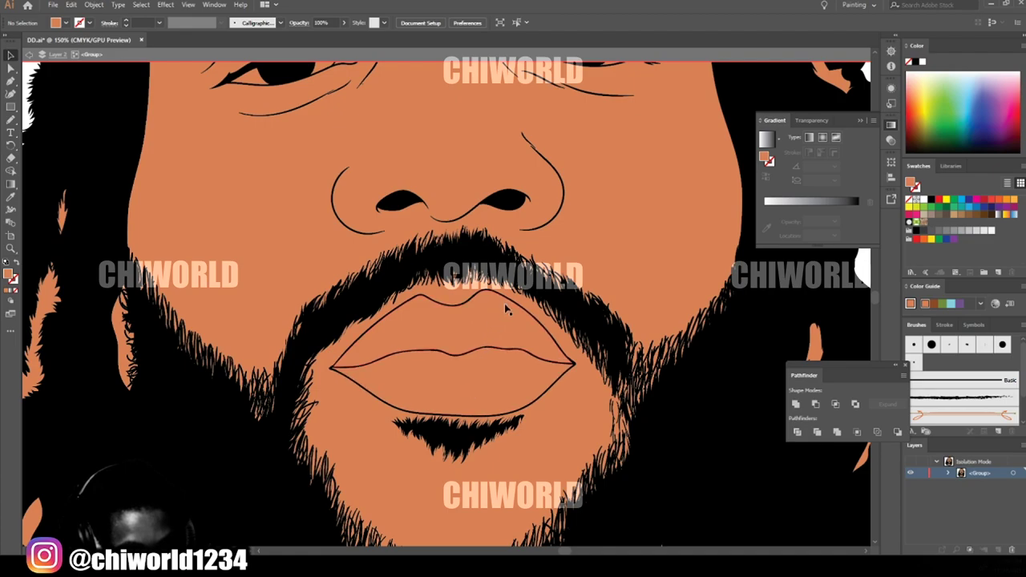
scroll(504, 301, up, 3)
scroll(542, 303, down, 1)
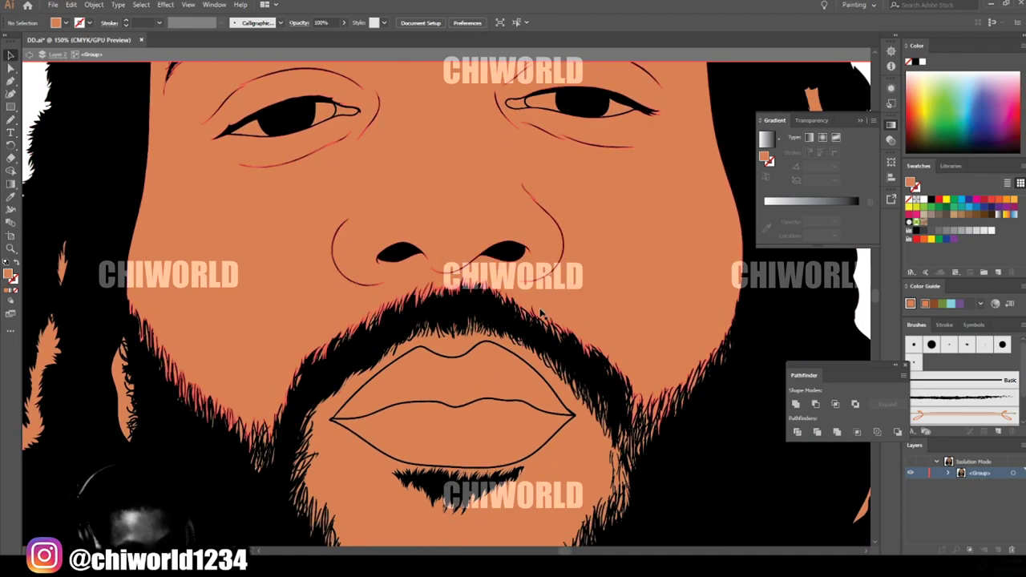
scroll(543, 314, down, 3)
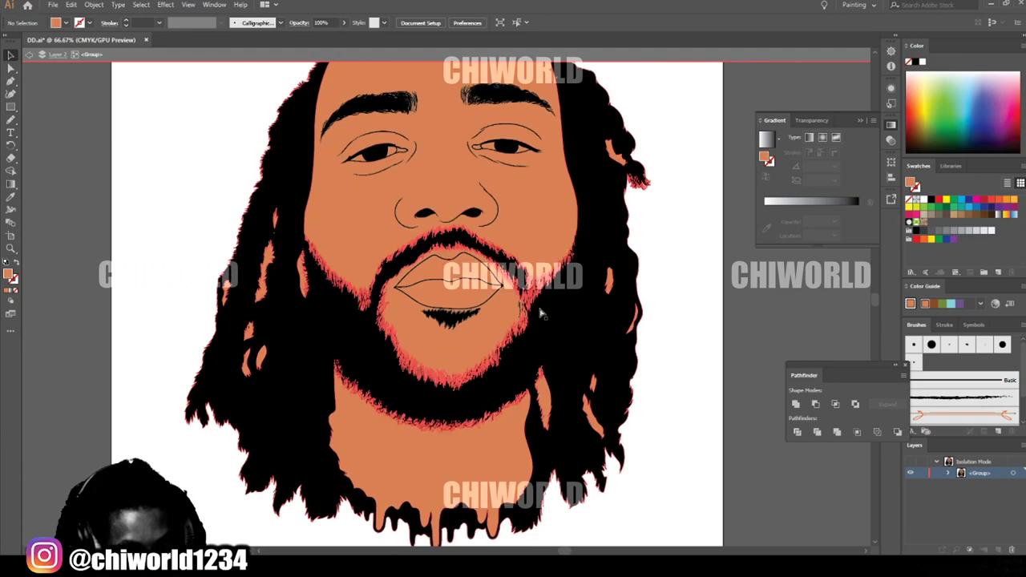
scroll(543, 313, up, 3)
scroll(542, 314, up, 6)
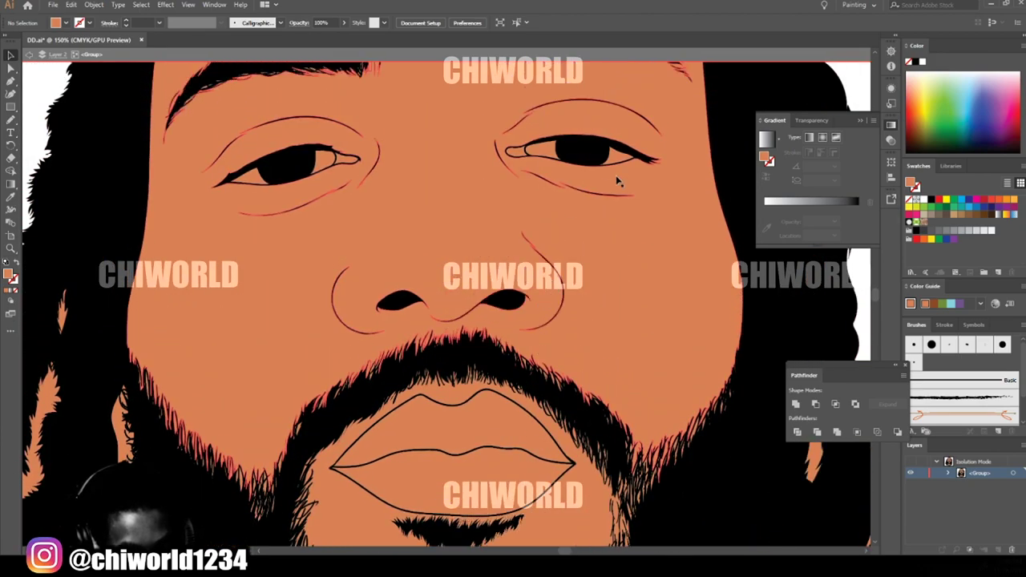
Step: Fill the whites of both eyes with the near-white swatch at the light end of the gray swatch group
click(616, 164)
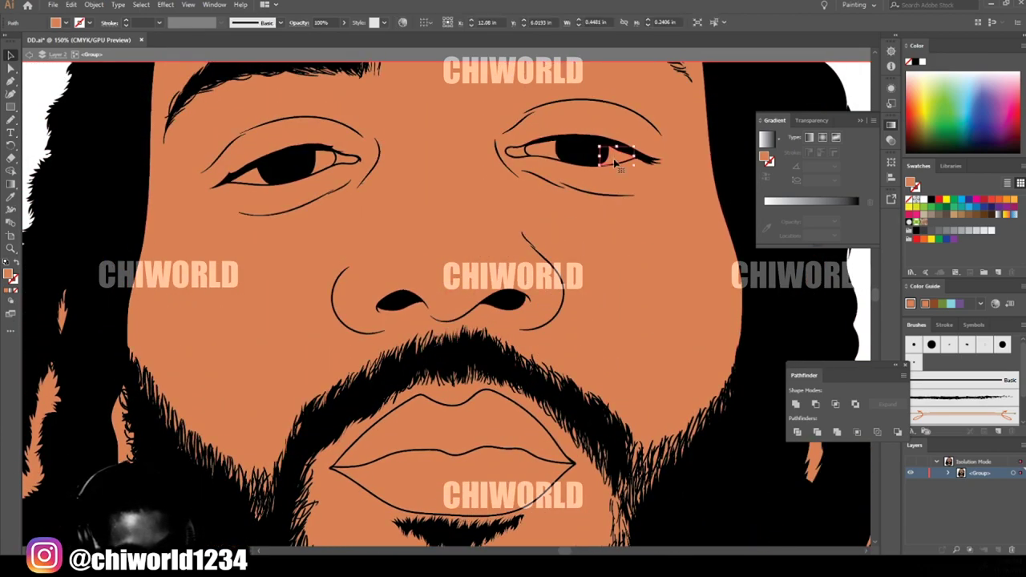
click(540, 151)
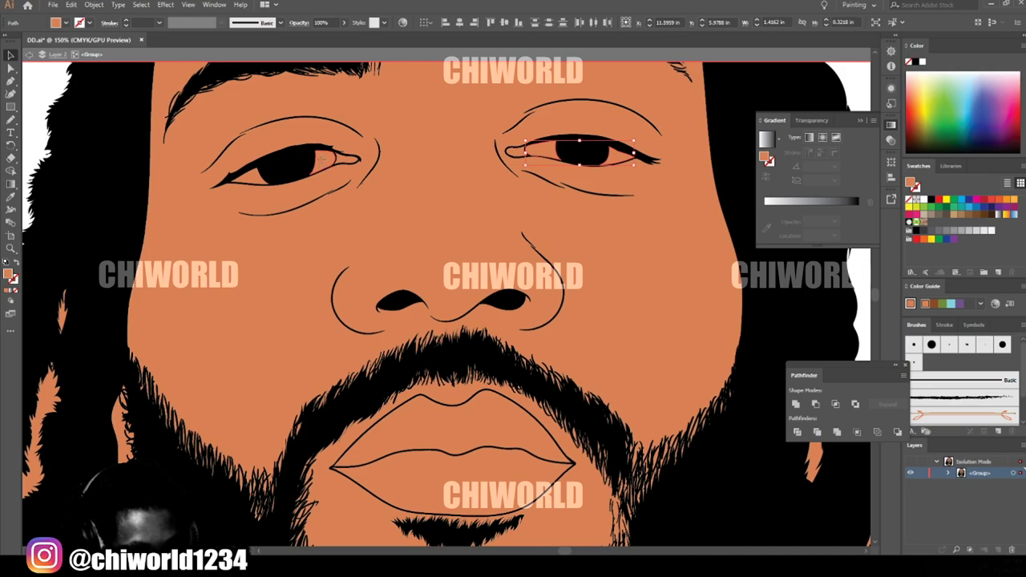
shift+click(313, 160)
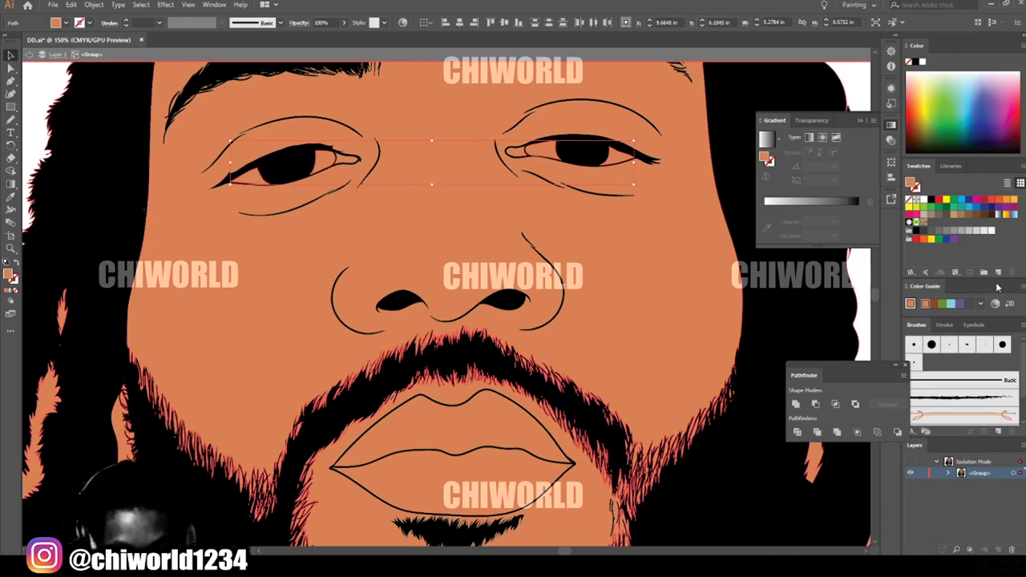
click(992, 230)
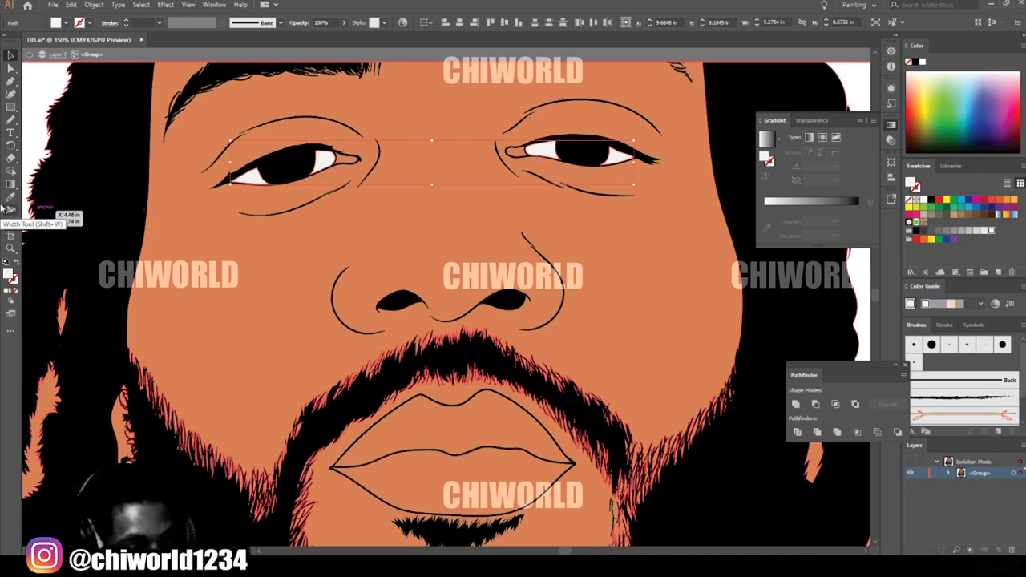
Step: Fill the upper lip with the muted brownish red A05E53
click(492, 440)
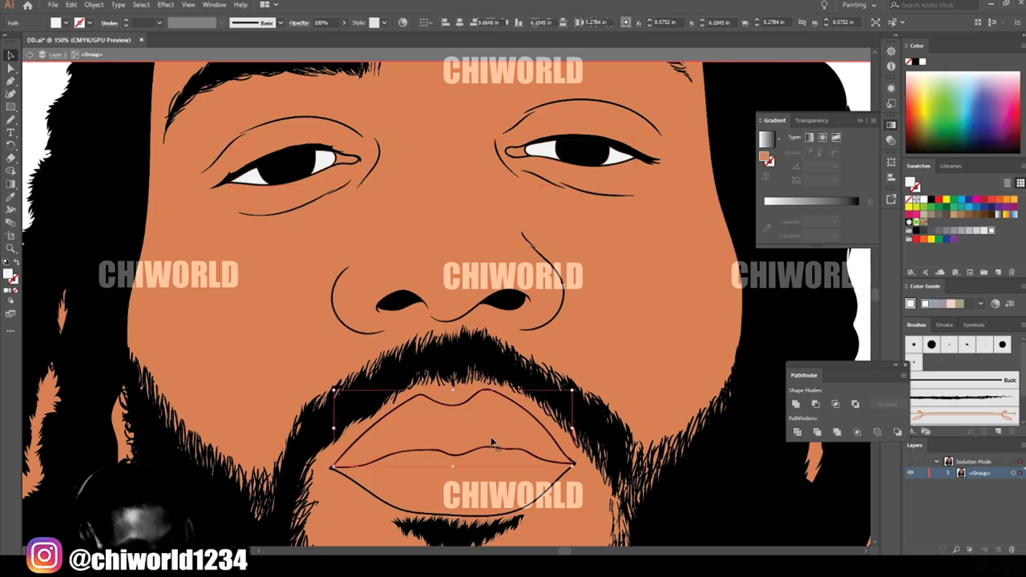
shift+click(127, 363)
double_click(10, 275)
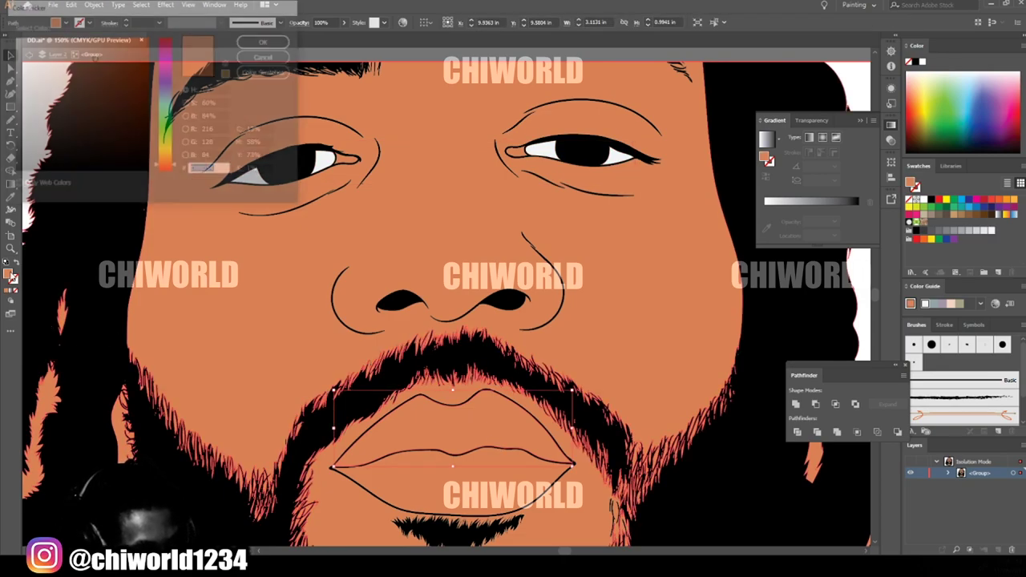
drag(163, 167, 163, 173)
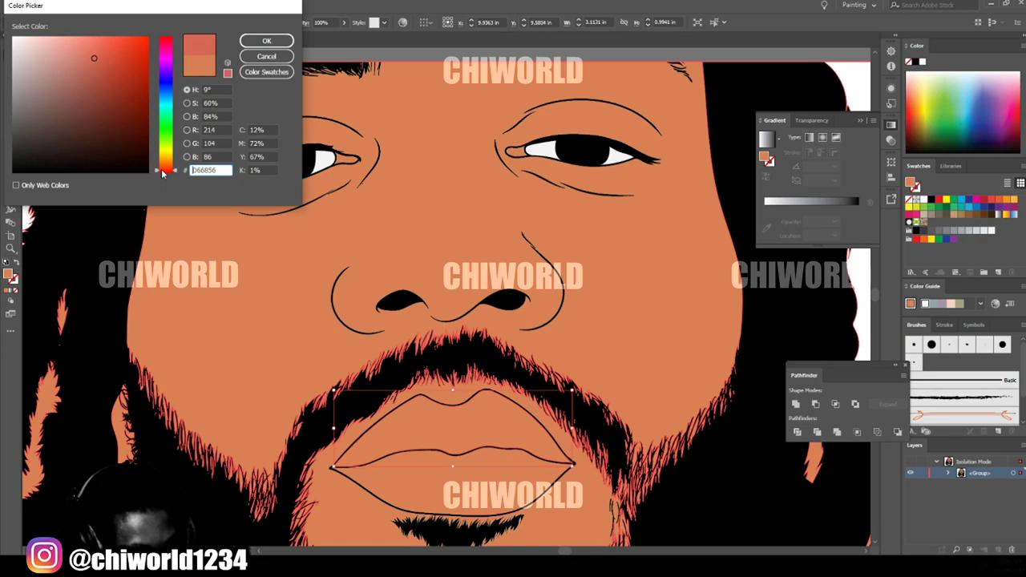
click(67, 87)
drag(71, 102, 80, 86)
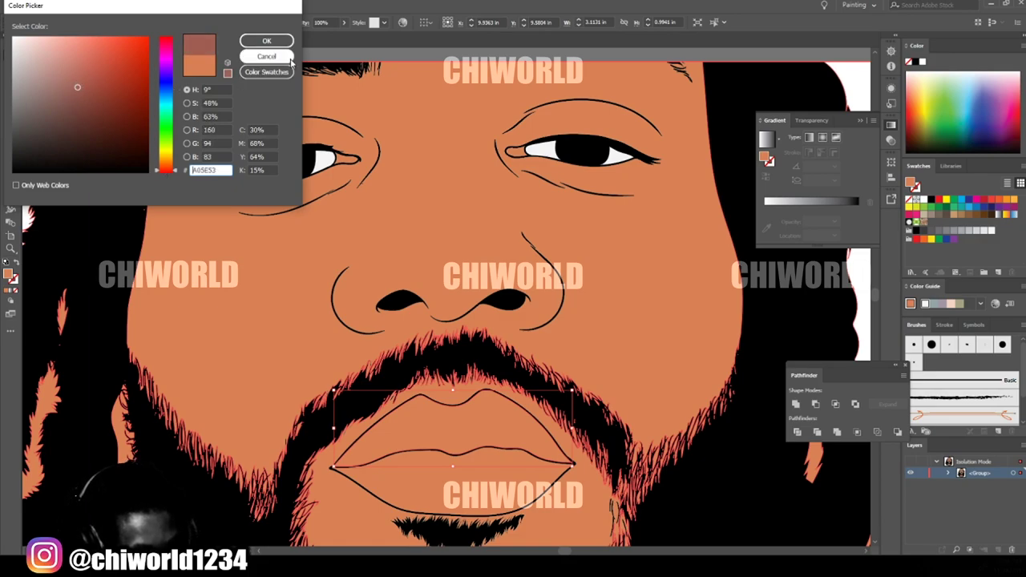
click(266, 40)
Step: Fill the lower lip with a muted pinkish red at hue 7°, lighter than the upper lip
click(453, 486)
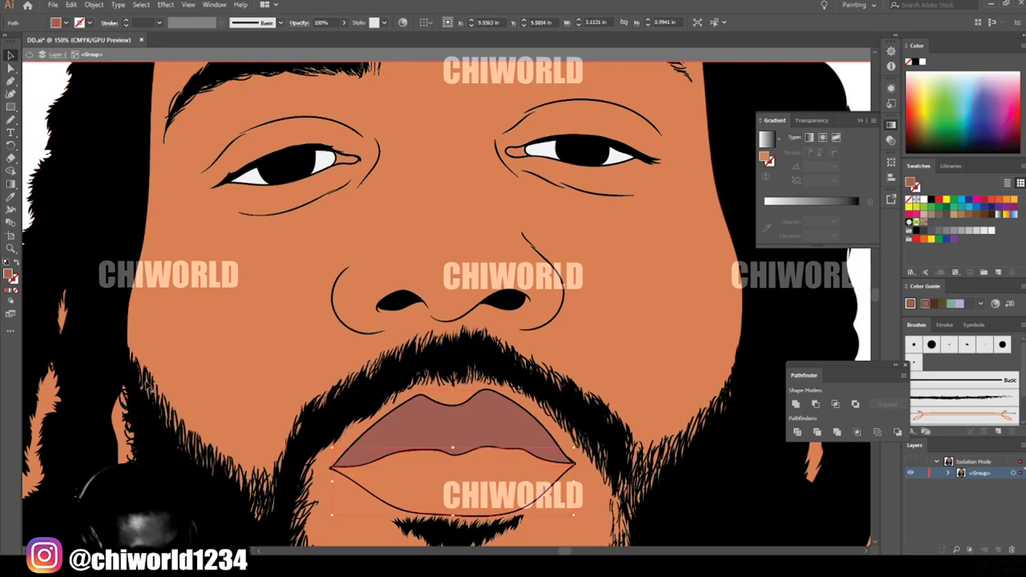
double_click(8, 275)
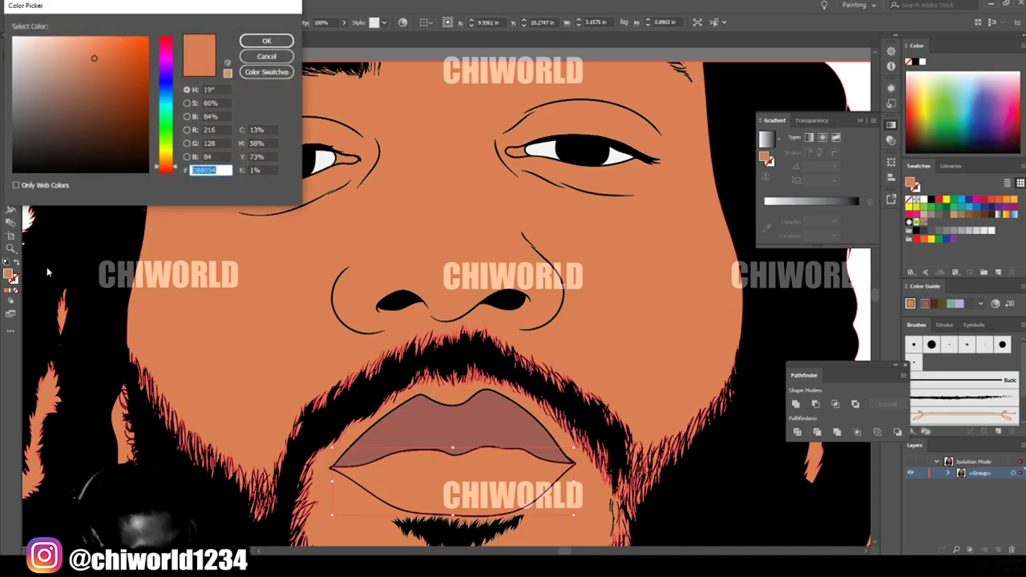
drag(171, 168, 171, 176)
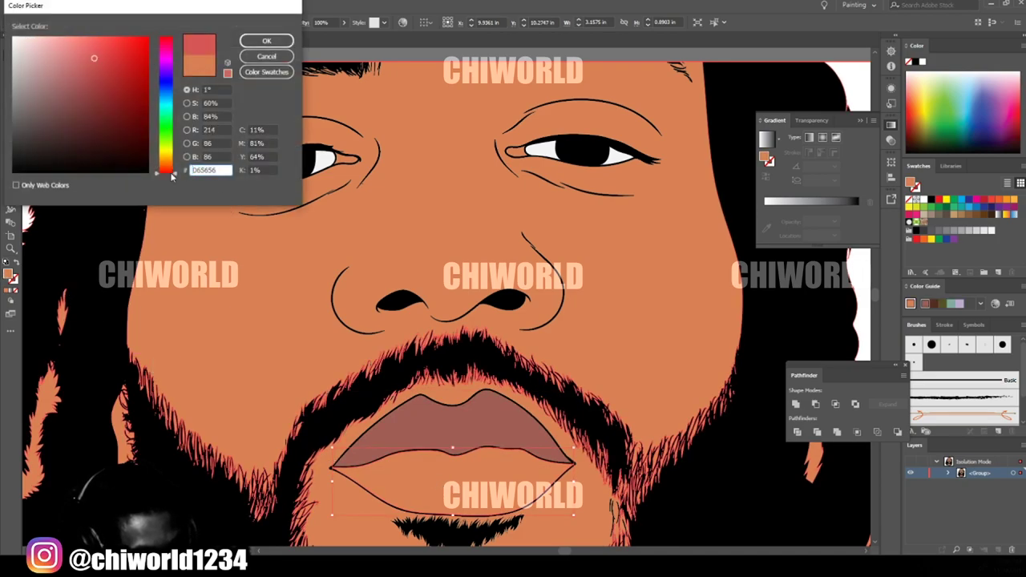
drag(171, 177, 168, 175)
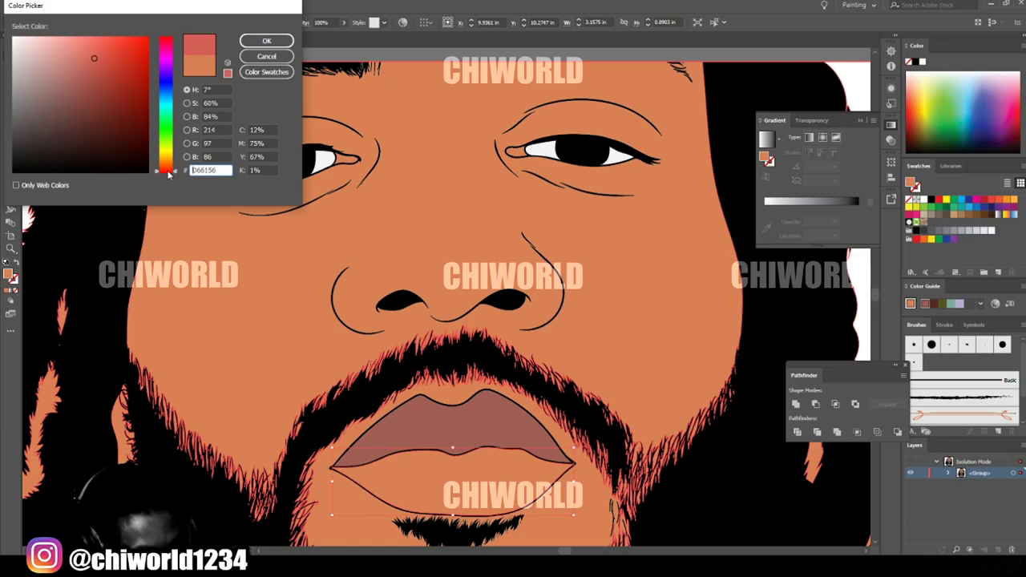
mouse_move(102, 103)
mouse_down()
mouse_move(74, 98)
mouse_move(67, 78)
mouse_up()
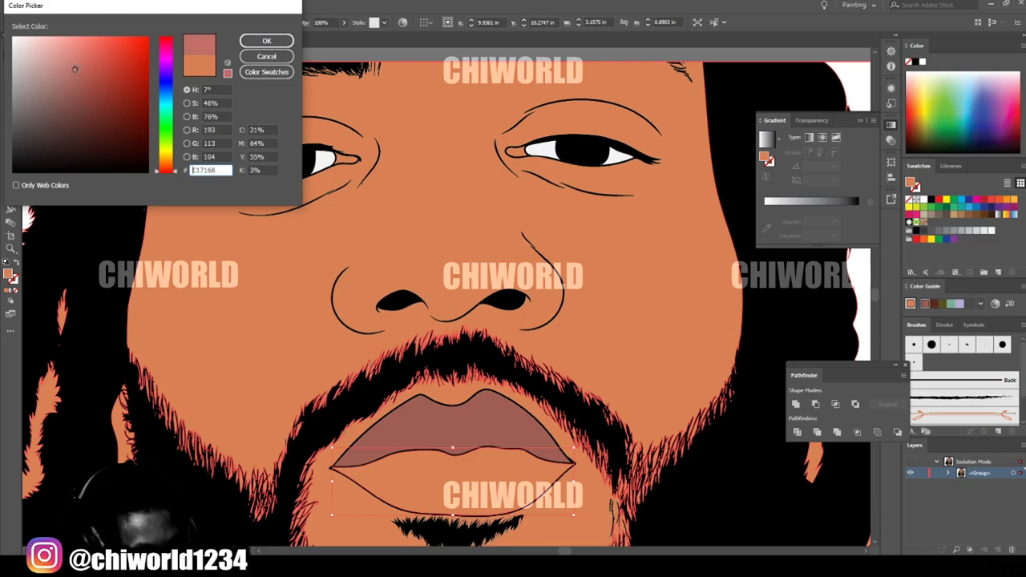
drag(74, 69, 75, 62)
click(266, 40)
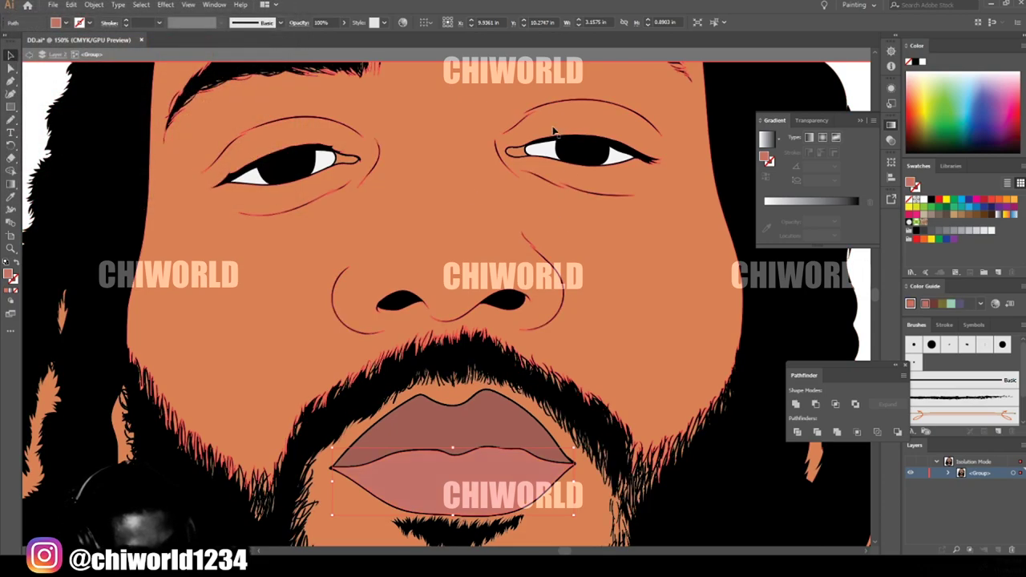
Step: Fill the inner corners of both eyes with the lower lip's colour, sampled with the Eyedropper
click(515, 152)
drag(515, 152, 346, 165)
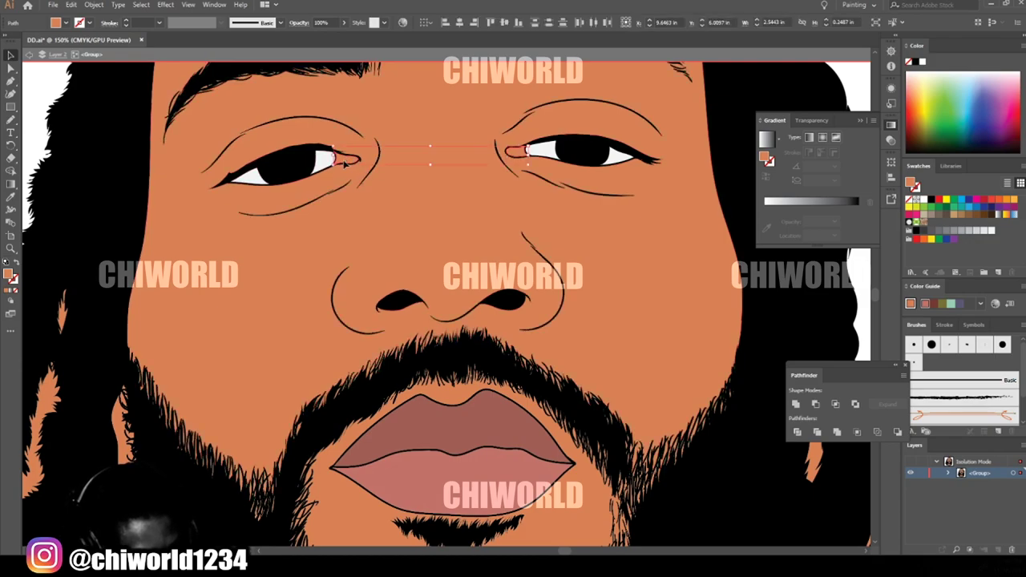
click(10, 198)
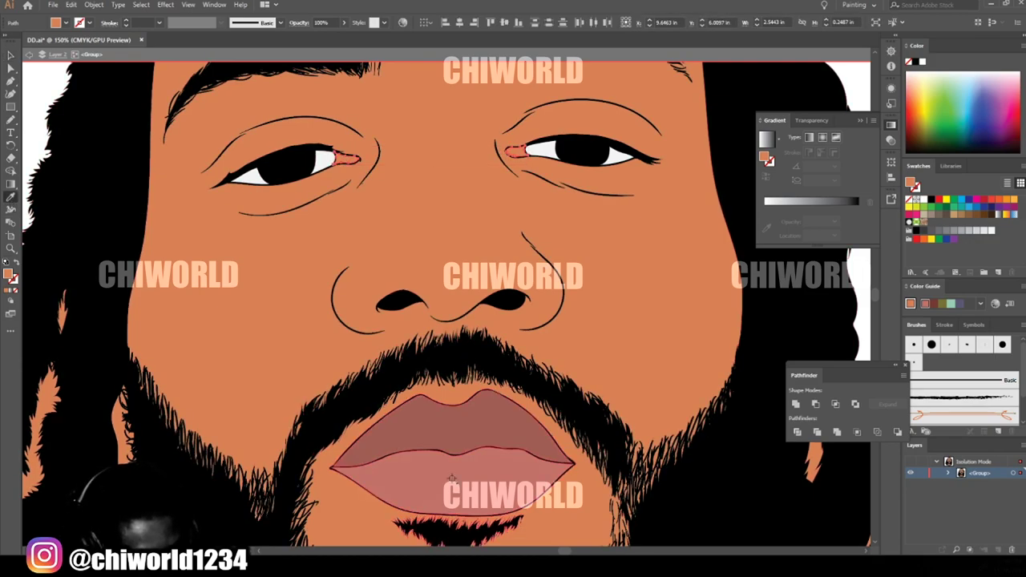
click(435, 474)
click(10, 56)
click(38, 87)
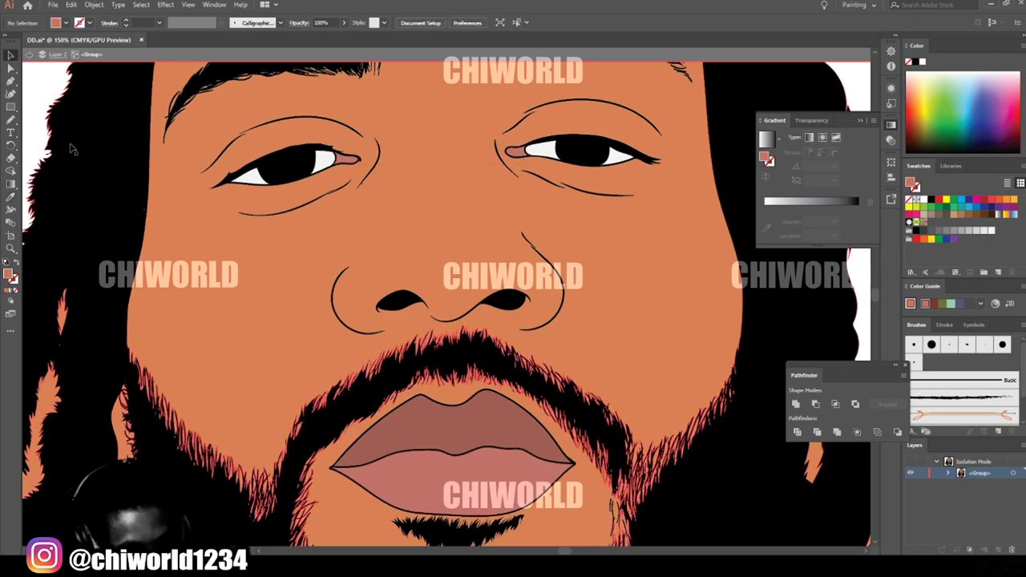
Step: Exit isolation mode on the merged group and return to the full layer structure
key(ctrl+minus)
key(ctrl+minus)
key(ctrl+minus)
key(ctrl+plus)
drag(739, 421, 697, 417)
double_click(738, 369)
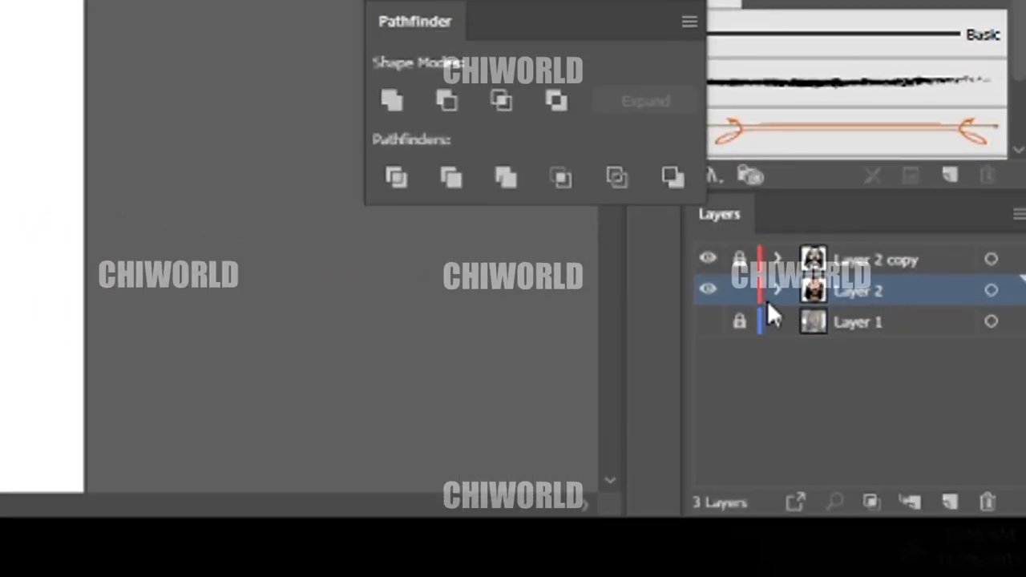
Step: Expand Layer 2's group, lock the black line-art paths inside it, and collapse the layer again
click(771, 289)
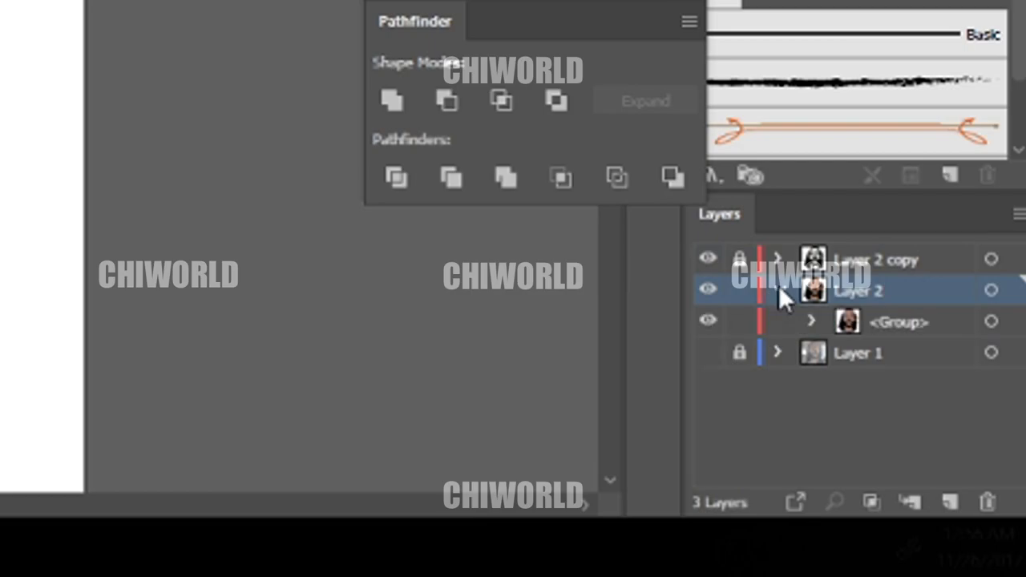
click(814, 321)
scroll(826, 329, down, 3)
scroll(832, 329, down, 10)
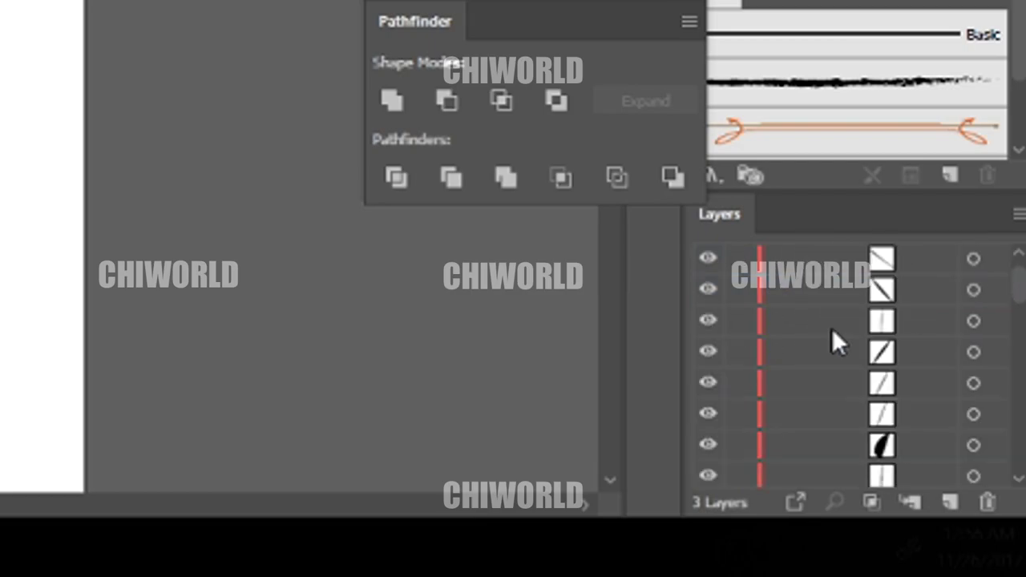
scroll(833, 330, down, 5)
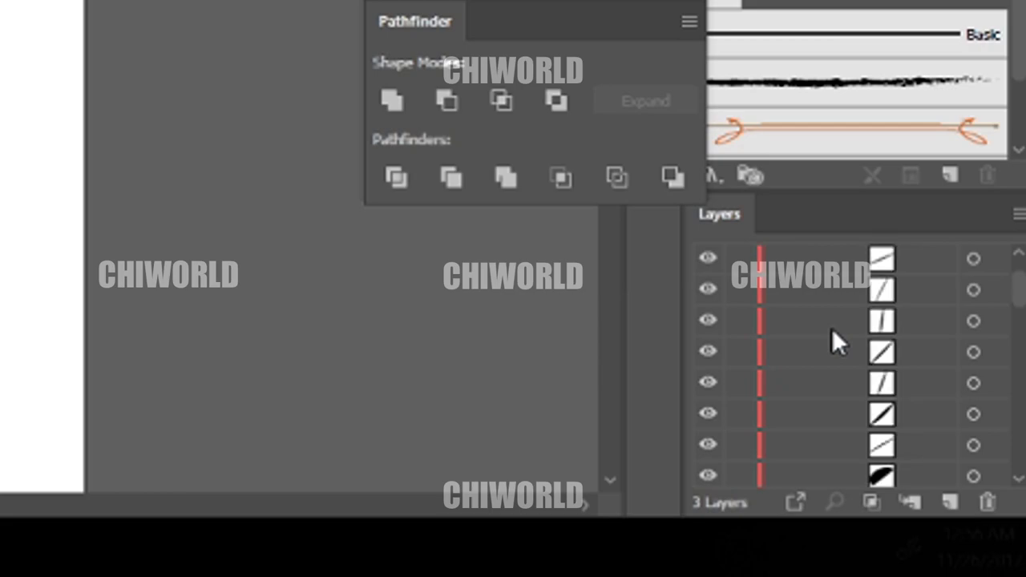
scroll(832, 329, down, 6)
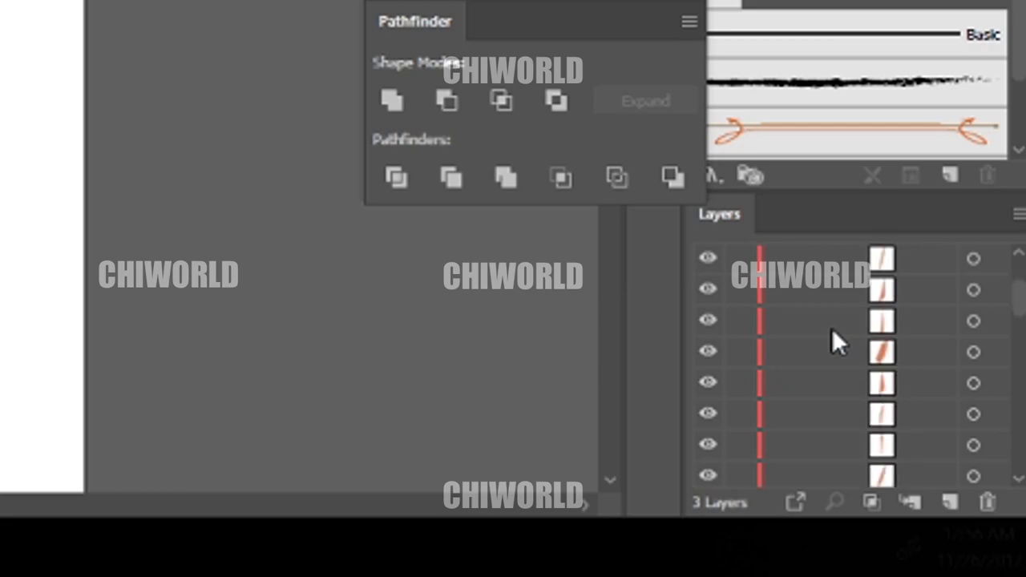
scroll(833, 328, down, 2)
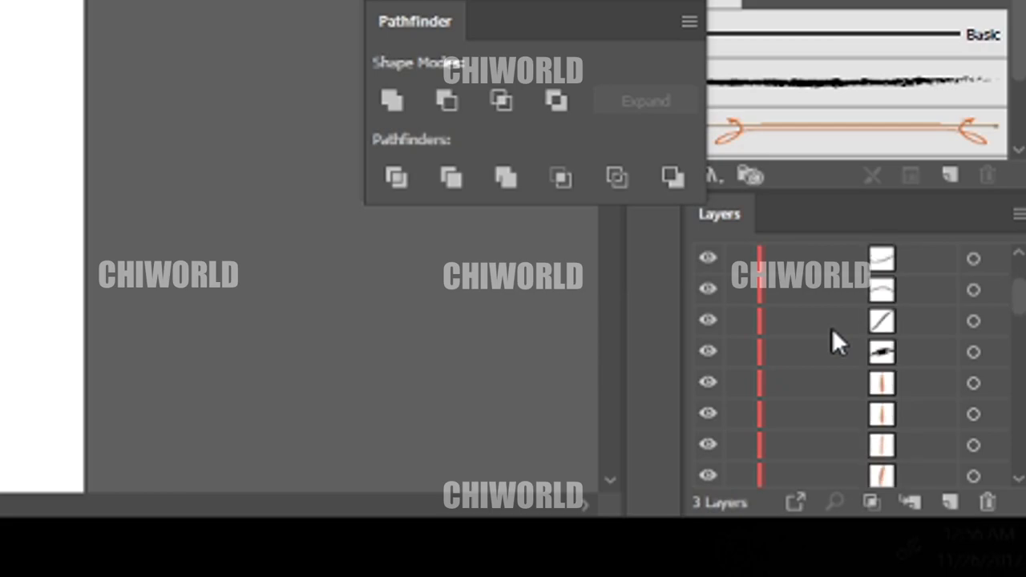
drag(742, 360, 742, 298)
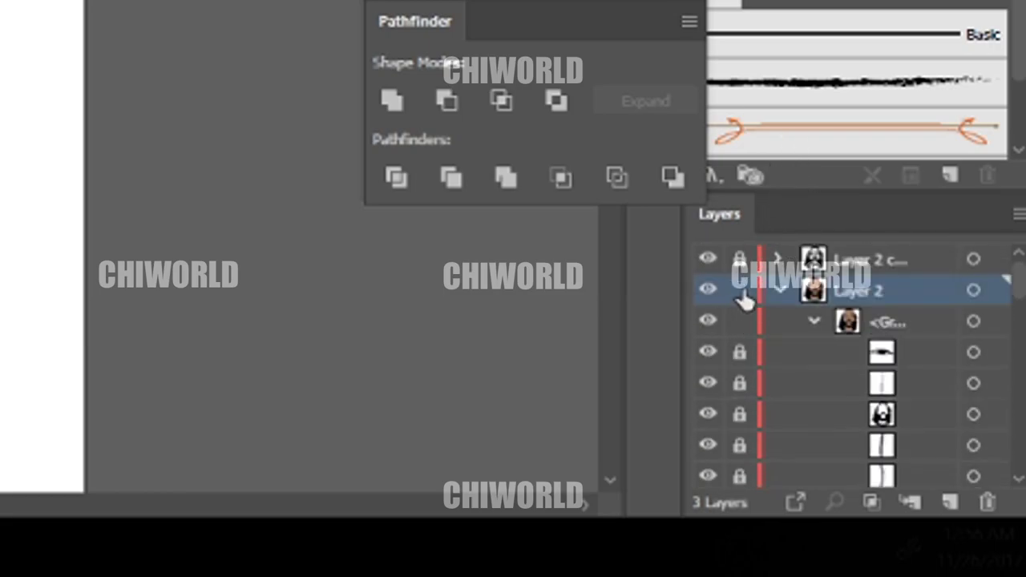
click(782, 289)
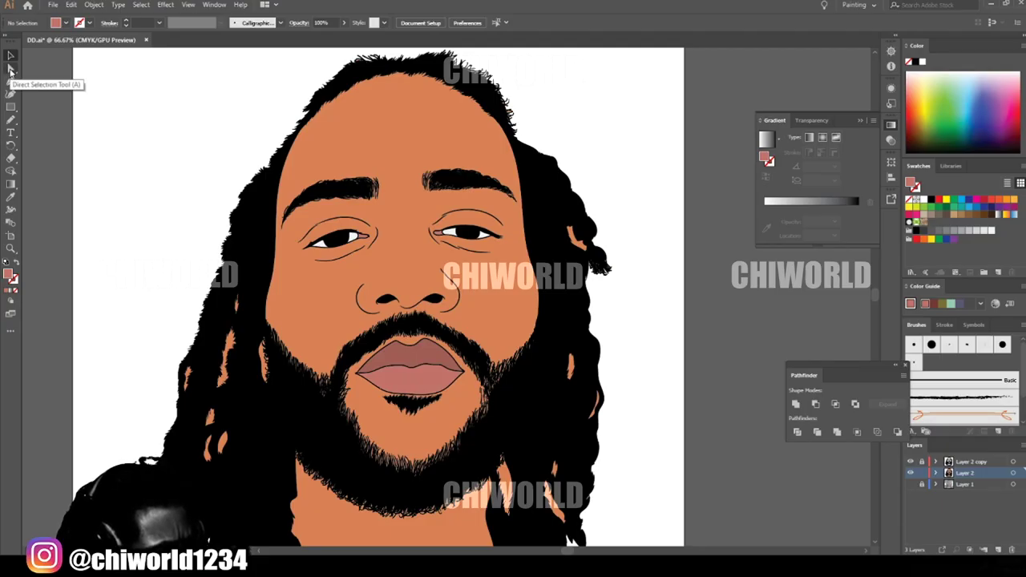
Step: Delete the orange skin shapes showing through the gaps in the dreadlocks on the left side of the portrait
click(11, 71)
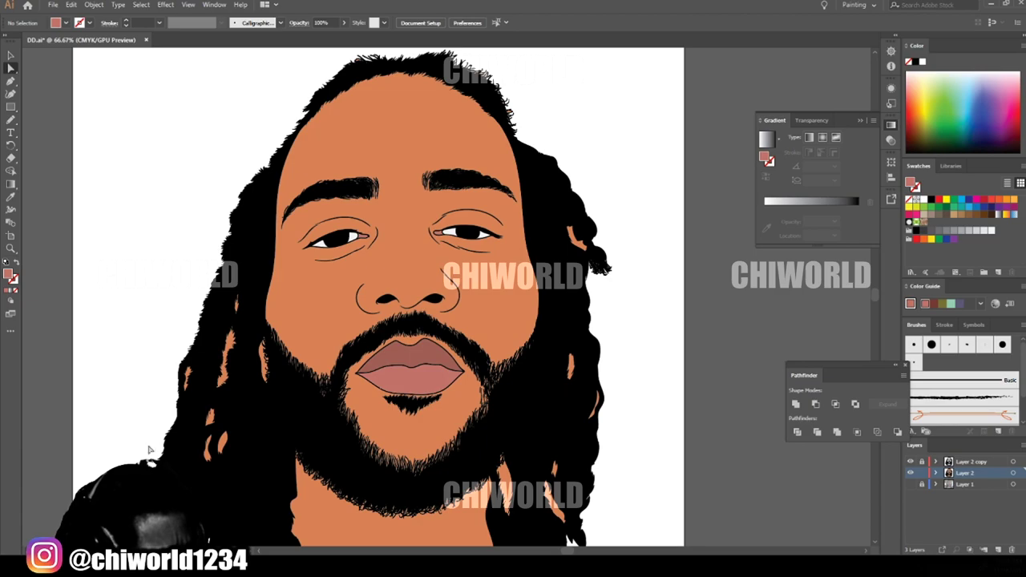
drag(141, 486, 242, 207)
key(Delete)
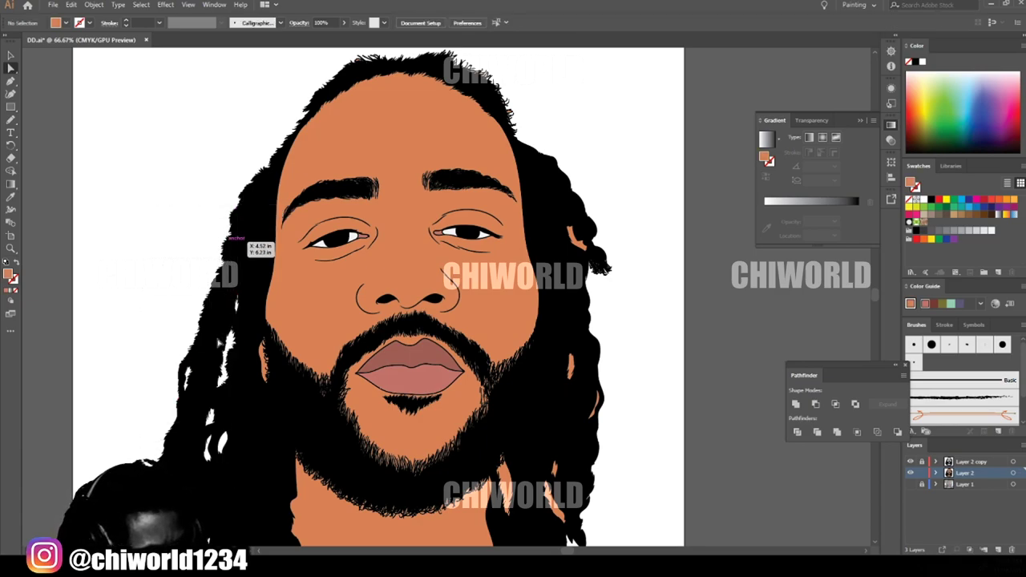
Step: Delete the orange shapes in the gaps of the lower dreadlocks on the right side of the portrait
scroll(222, 392, down, 2)
key(ctrl+plus)
key(ctrl+plus)
scroll(224, 417, left, 4)
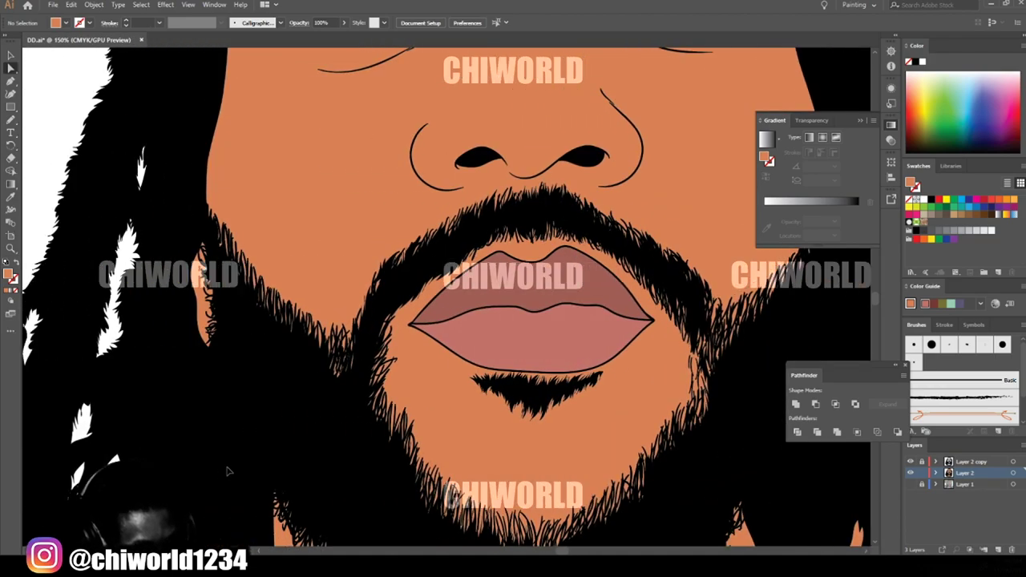
scroll(239, 473, down, 3)
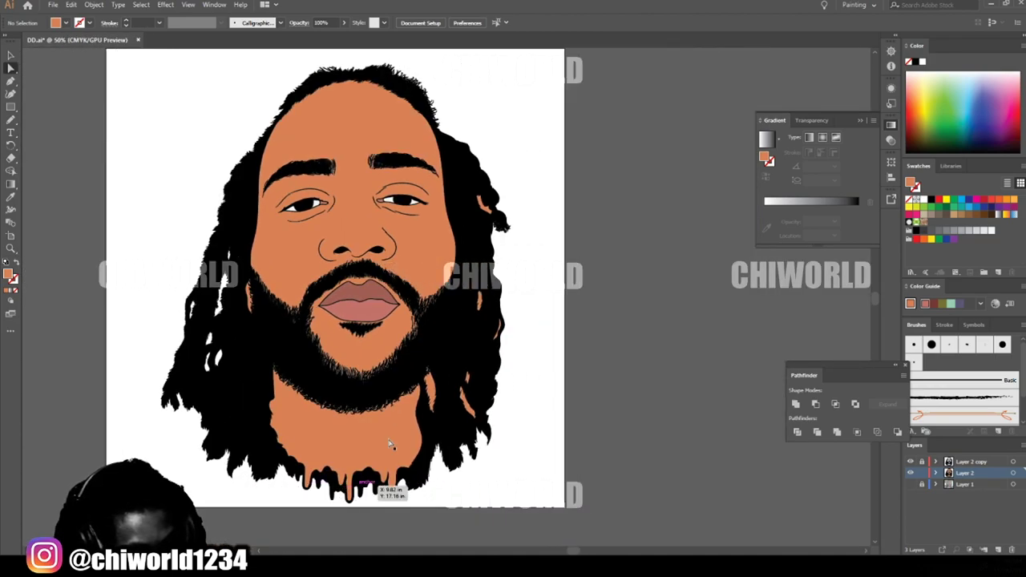
drag(431, 386, 425, 337)
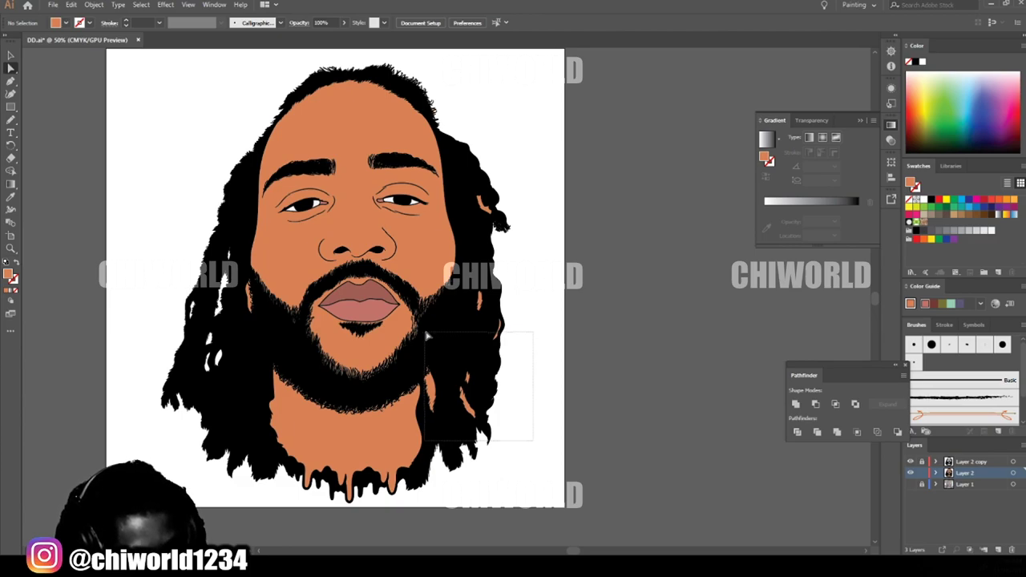
drag(428, 336, 428, 337)
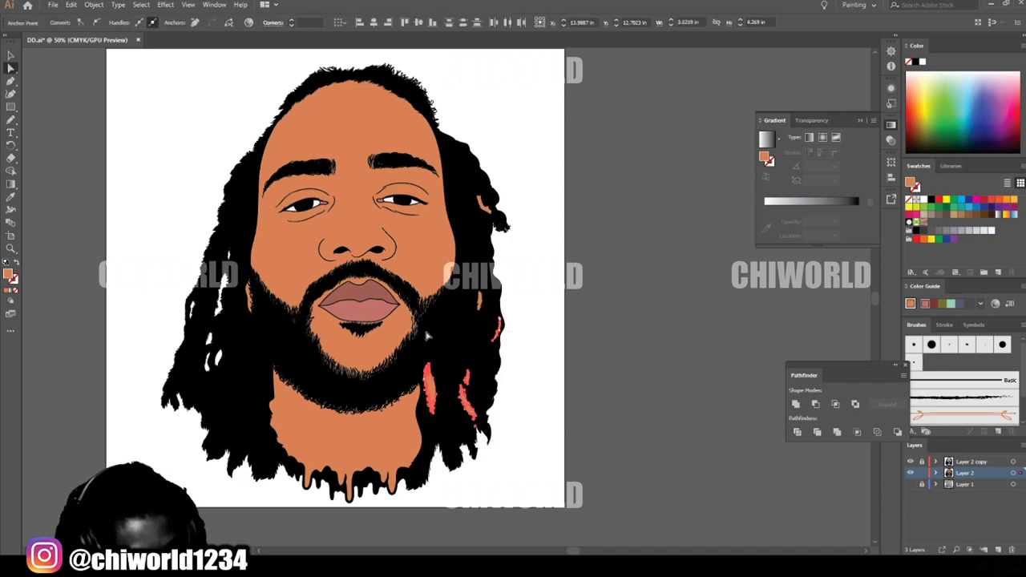
key(Delete)
click(551, 418)
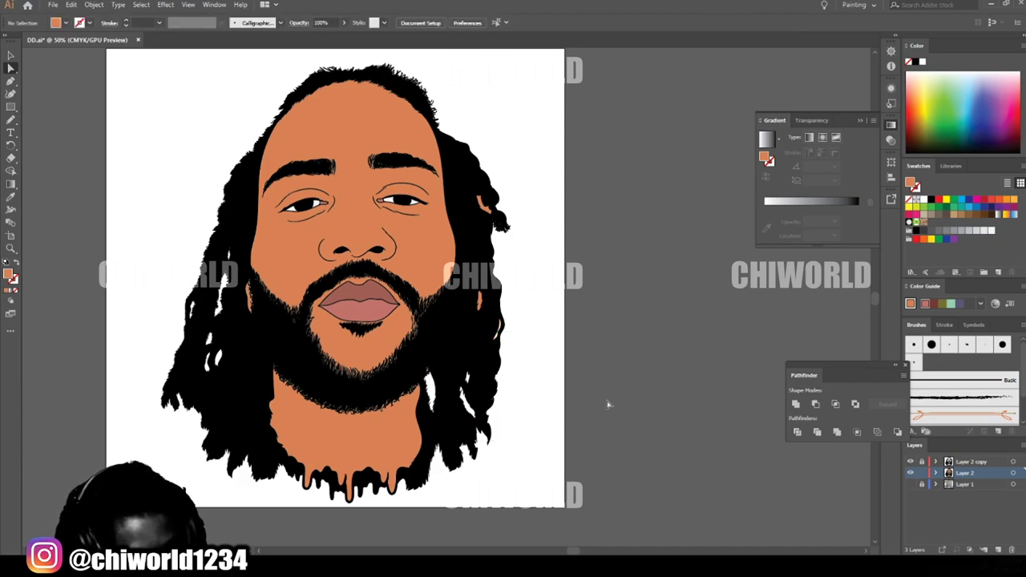
Step: Delete the remaining orange shapes in the upper and middle gaps of the right-hand dreadlocks
key(ctrl+minus)
scroll(600, 414, up, 1)
key(ctrl+plus)
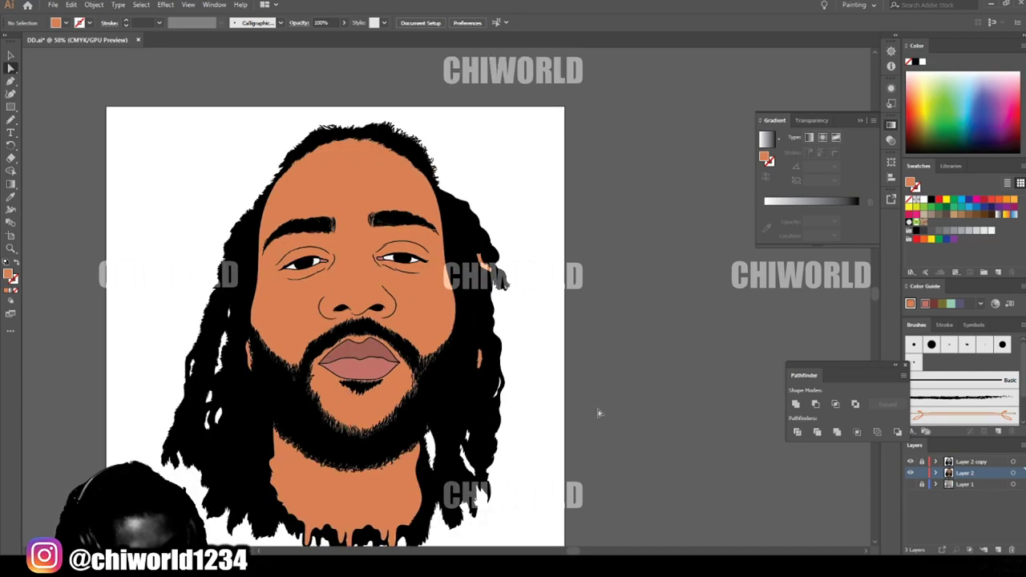
scroll(599, 414, down, 1)
key(ctrl+plus)
key(ctrl+plus)
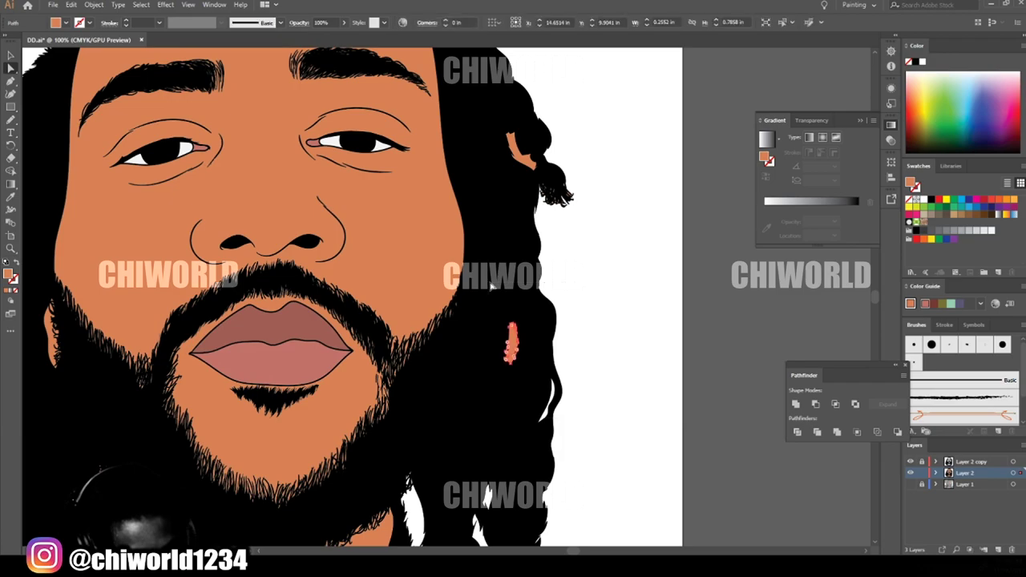
key(ctrl+minus)
key(ctrl+minus)
key(ctrl+minus)
scroll(626, 360, left, 1)
key(ctrl+plus)
key(ctrl+plus)
key(ctrl+plus)
key(ctrl+plus)
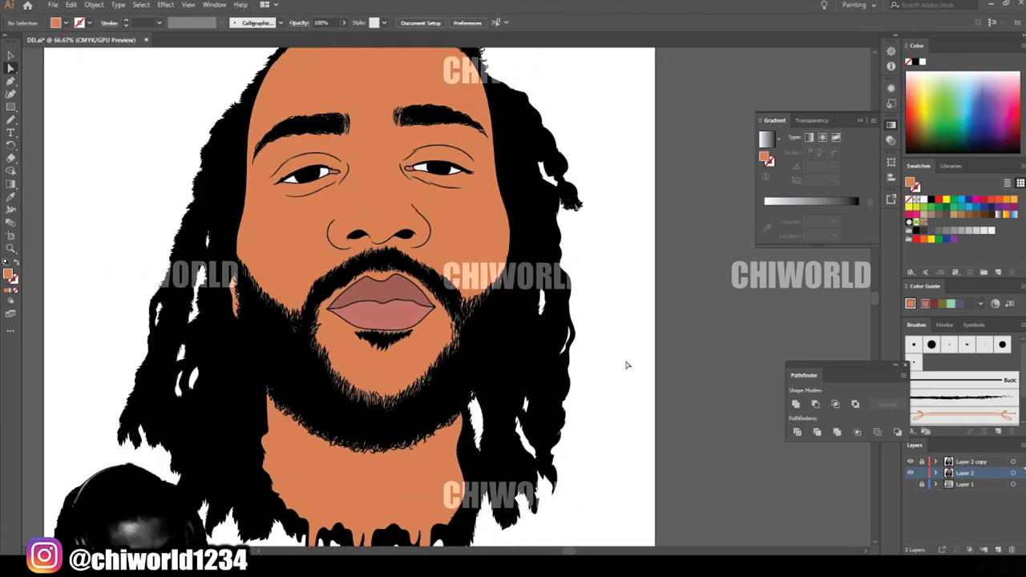
key(ctrl+minus)
key(ctrl+minus)
key(ctrl+minus)
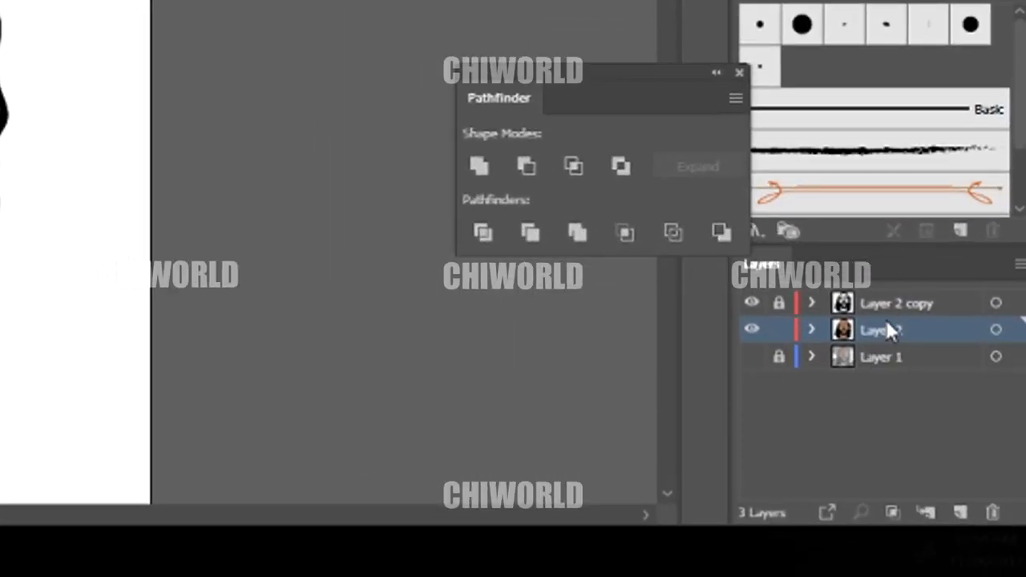
Step: Duplicate Layer 2, lock and hide the original Layer 2, and make Layer 2 copy 2 the active layer
drag(886, 331, 963, 514)
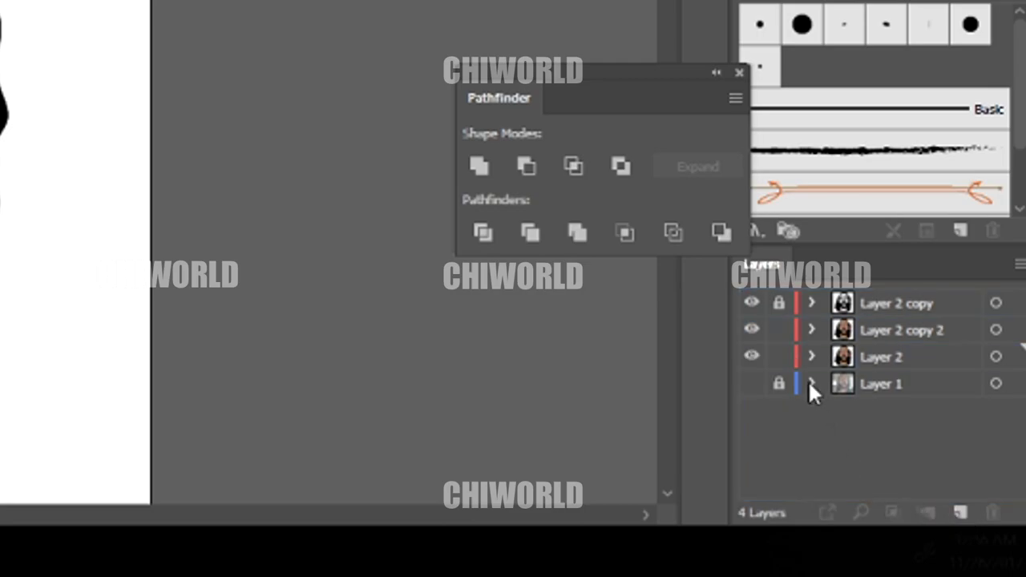
click(779, 357)
click(752, 357)
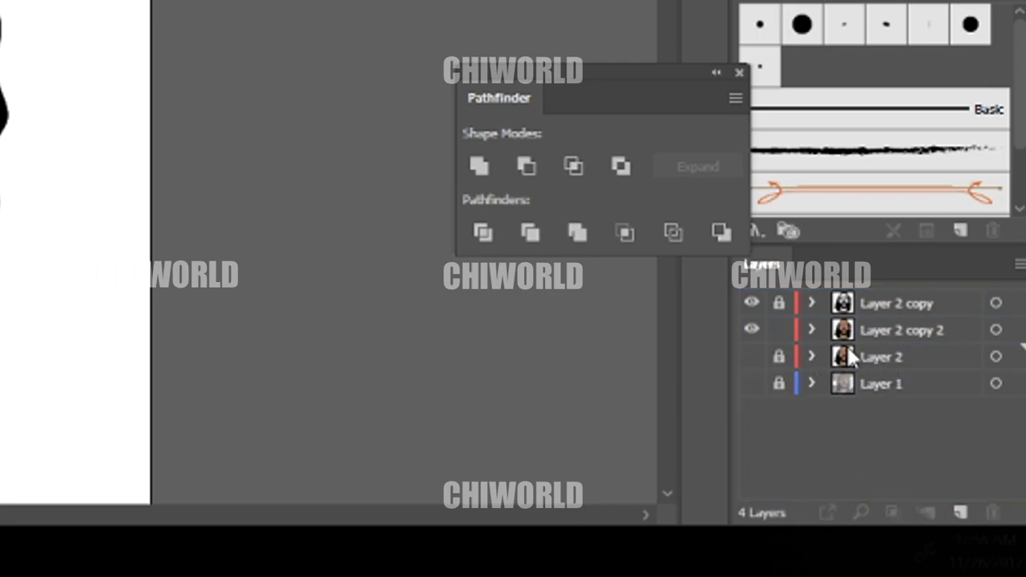
click(909, 331)
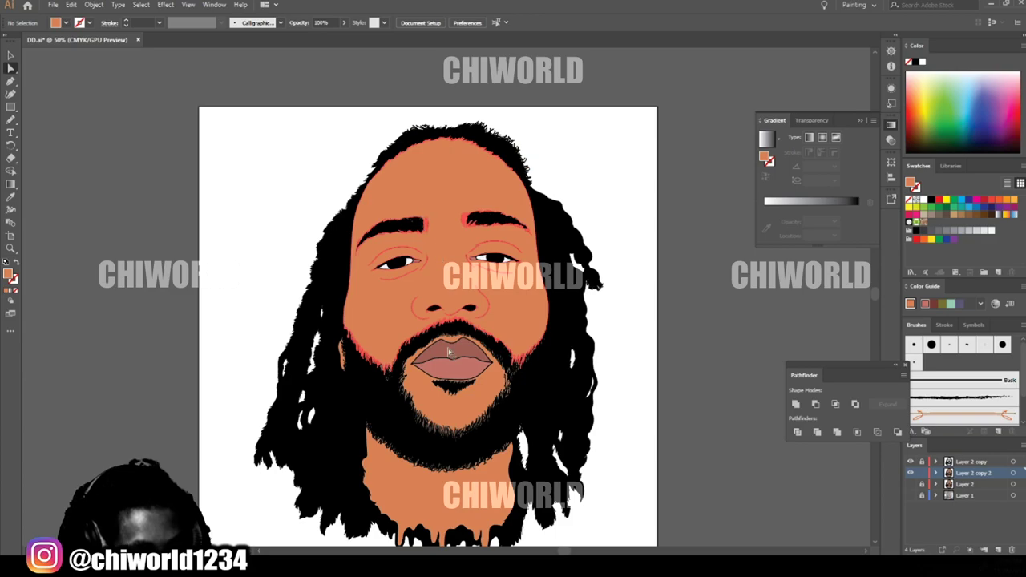
Step: Delete the orange skin fills around the mouth, on the neck and across the face from Layer 2 copy 2
scroll(445, 359, down, 2)
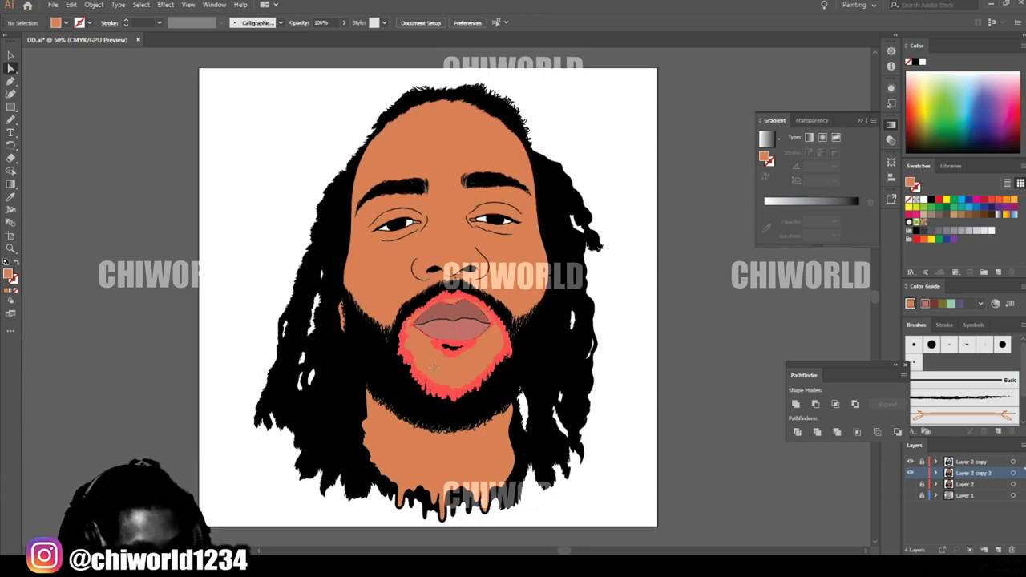
click(434, 368)
click(404, 477)
key(Delete)
click(385, 267)
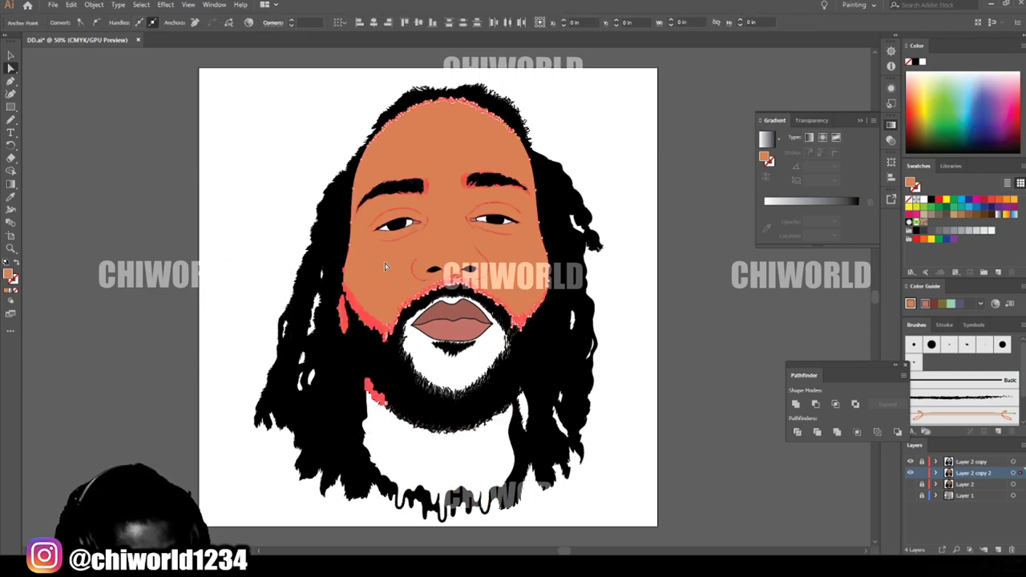
key(Delete)
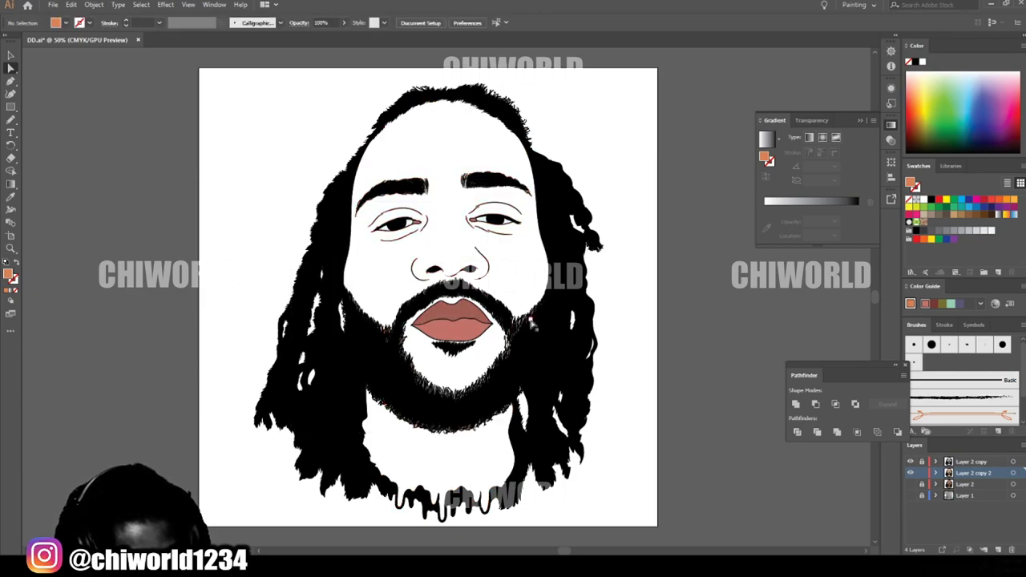
Step: Delete the leftover orange fragments between the hairs along the lower beard and jawline
scroll(532, 322, down, 2)
key(ctrl+plus)
key(ctrl+plus)
key(ctrl+plus)
scroll(360, 485, down, 3)
scroll(360, 475, right, 1)
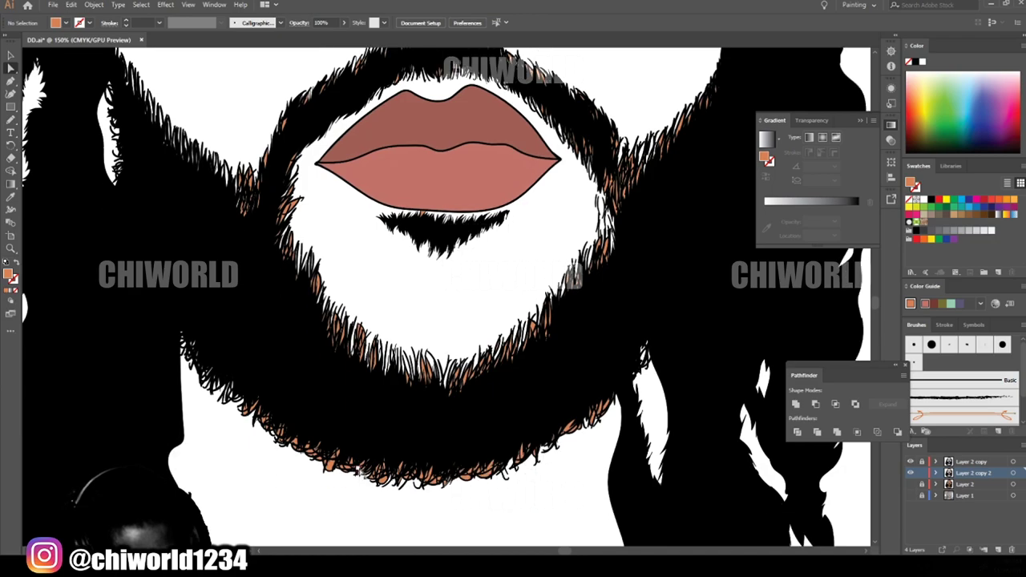
scroll(360, 473, down, 2)
drag(161, 465, 764, 173)
key(Delete)
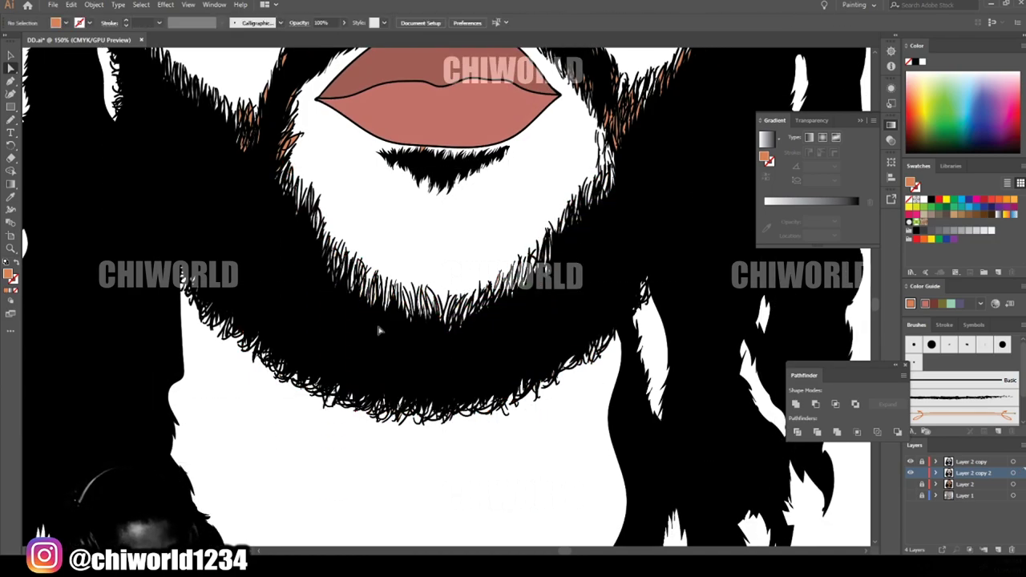
Step: Remove the leftover orange fragments from the beard hairs along the left cheek
scroll(149, 388, up, 6)
scroll(150, 387, up, 2)
drag(84, 506, 309, 172)
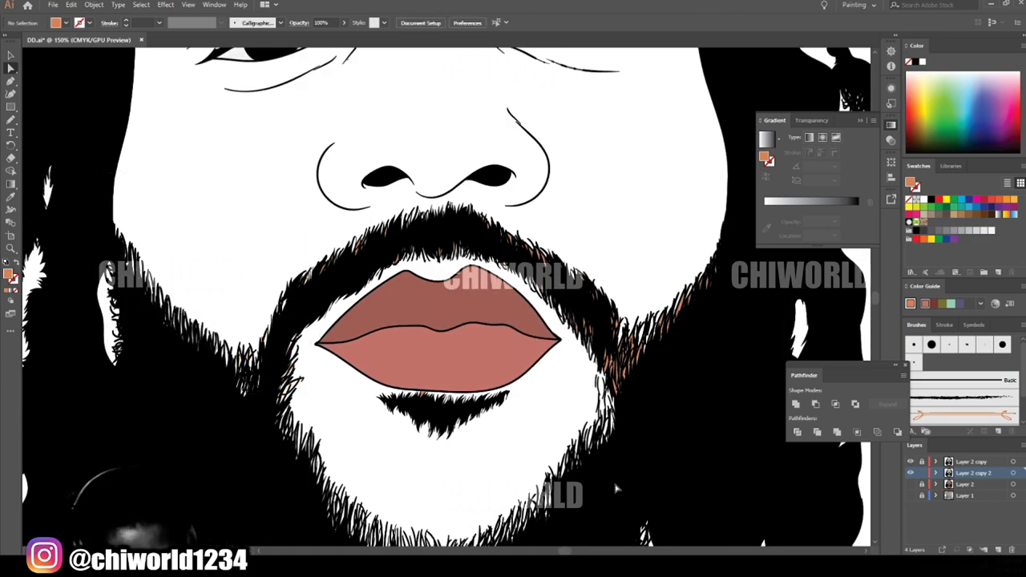
Step: Delete the orange fragments caught in the top hairline strands and the eyebrows
scroll(440, 217, up, 10)
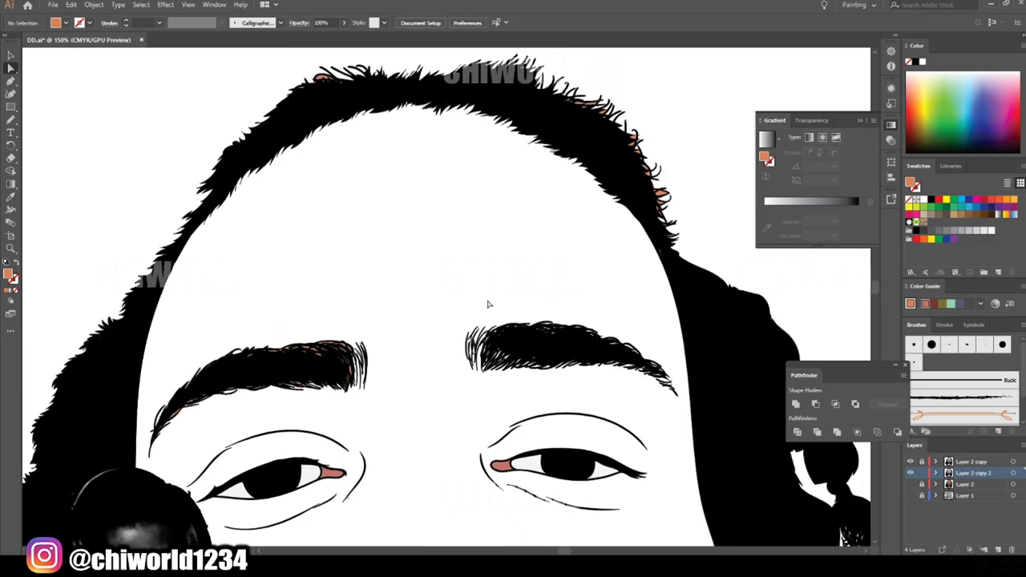
scroll(489, 305, up, 2)
scroll(489, 305, right, 5)
drag(48, 120, 672, 421)
key(Delete)
scroll(671, 421, left, 4)
drag(224, 417, 132, 521)
key(Delete)
drag(178, 384, 357, 529)
key(Delete)
Step: Delete the orange fragments between the hairs on the right half of the moustache
scroll(651, 473, down, 2)
key(ctrl+minus)
key(ctrl+minus)
key(ctrl+minus)
scroll(650, 487, down, 4)
key(ctrl+equal)
key(ctrl+equal)
key(ctrl+equal)
key(ctrl+equal)
key(ctrl+equal)
key(ctrl+equal)
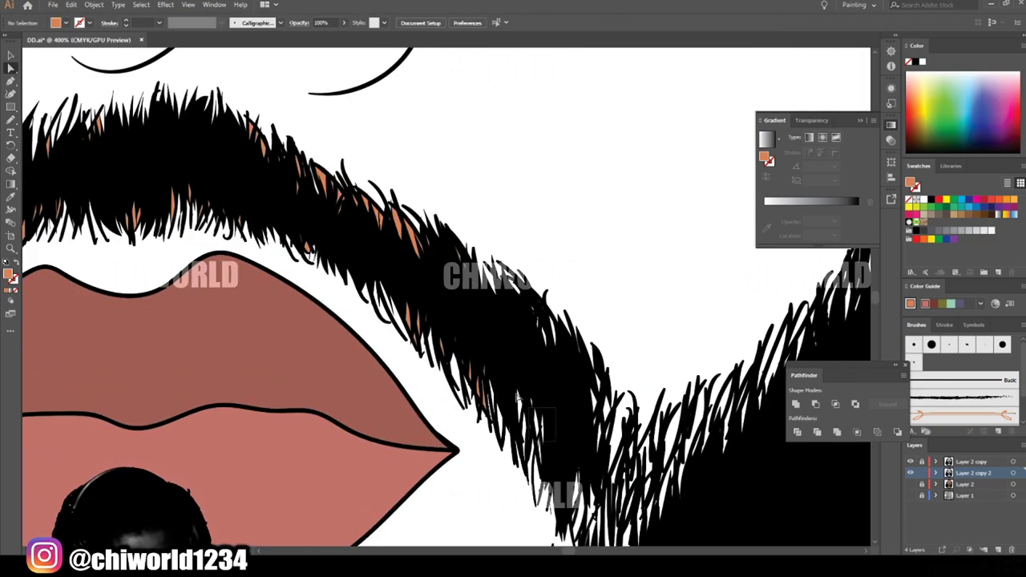
scroll(449, 349, up, 2)
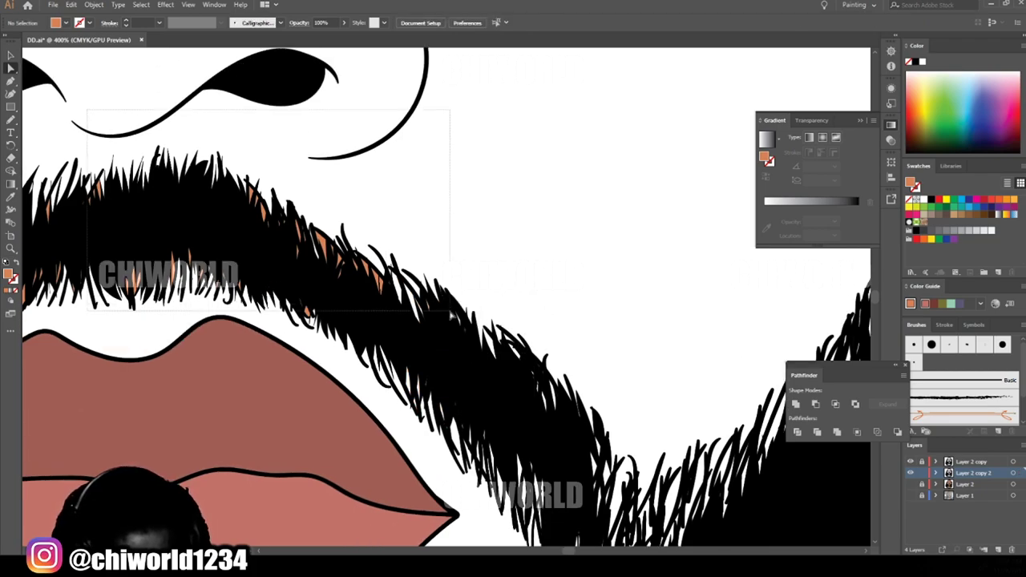
Step: Delete the orange fragments between the hairs on the left half of the moustache
scroll(503, 467, left, 5)
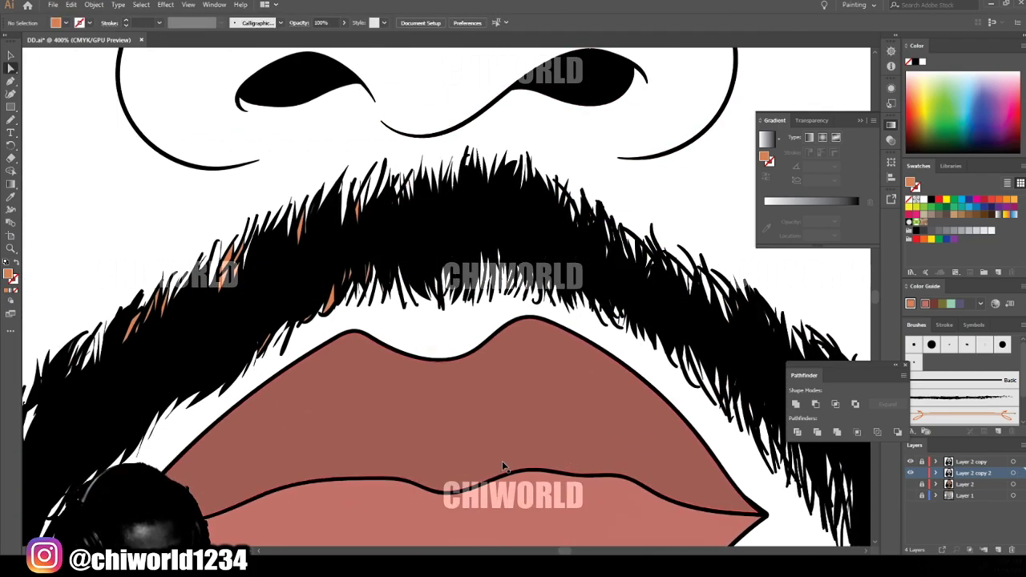
scroll(521, 393, left, 2)
scroll(449, 305, down, 3)
drag(212, 158, 295, 244)
key(Delete)
Step: Delete the leftover orange fragment in the hair patch beneath the lower lip
key(ctrl+minus)
key(ctrl+minus)
key(ctrl+plus)
key(ctrl+plus)
scroll(449, 433, down, 3)
click(525, 367)
key(Delete)
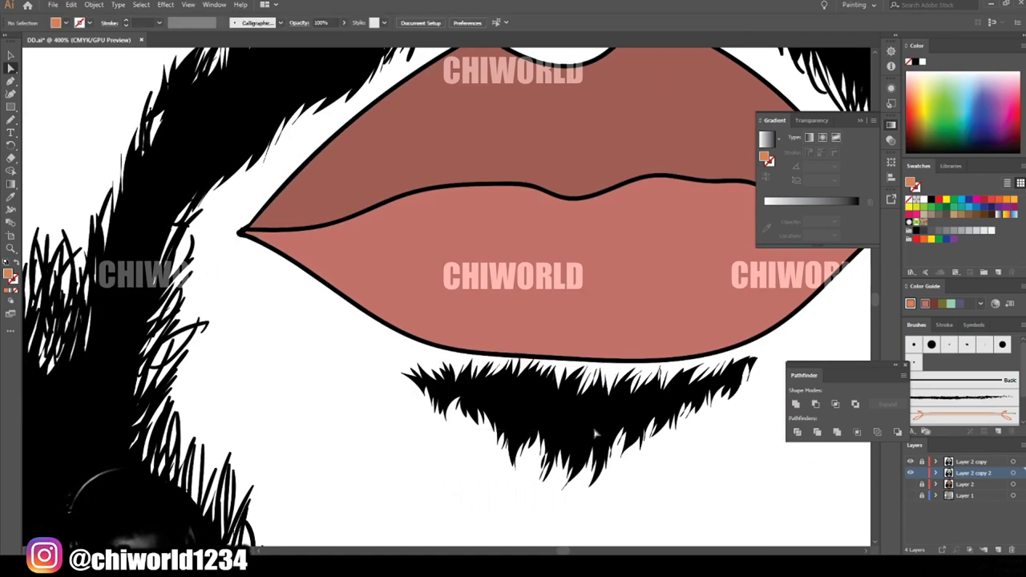
Step: Delete any remaining skin fragments across the beard and lower dreadlocks, and lock Layer 2 copy 2
key(ctrl+minus)
key(ctrl+minus)
key(ctrl+minus)
key(ctrl+minus)
scroll(442, 470, up, 2)
key(ctrl+minus)
key(ctrl+minus)
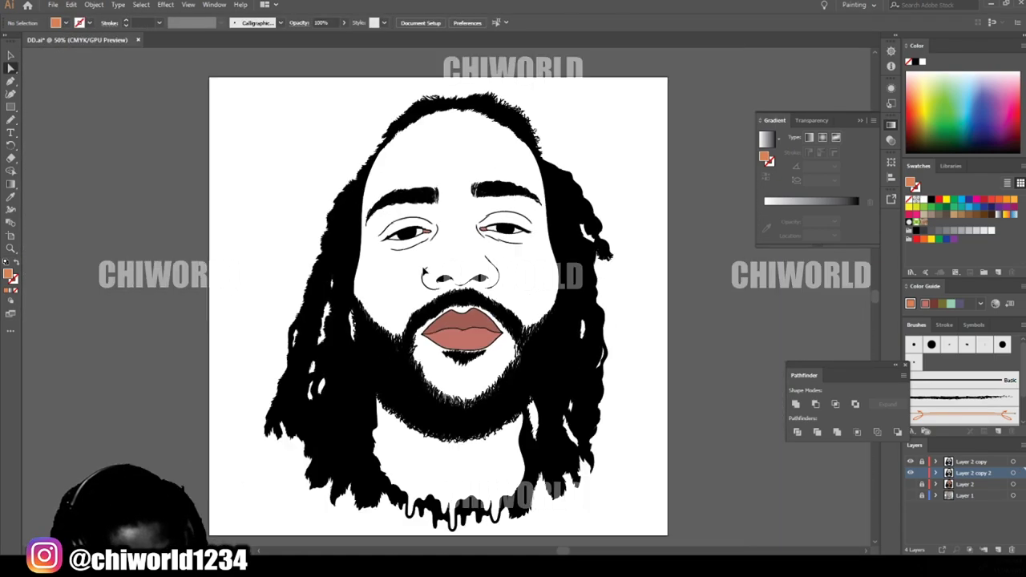
key(ctrl+minus)
drag(269, 473, 712, 355)
key(ctrl+plus)
key(Delete)
scroll(605, 436, up, 4)
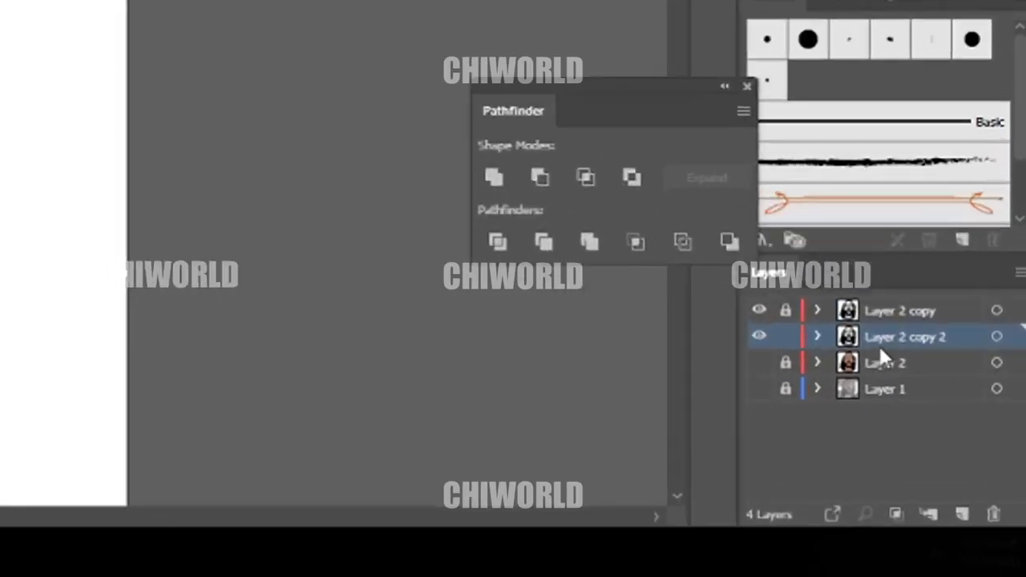
click(786, 337)
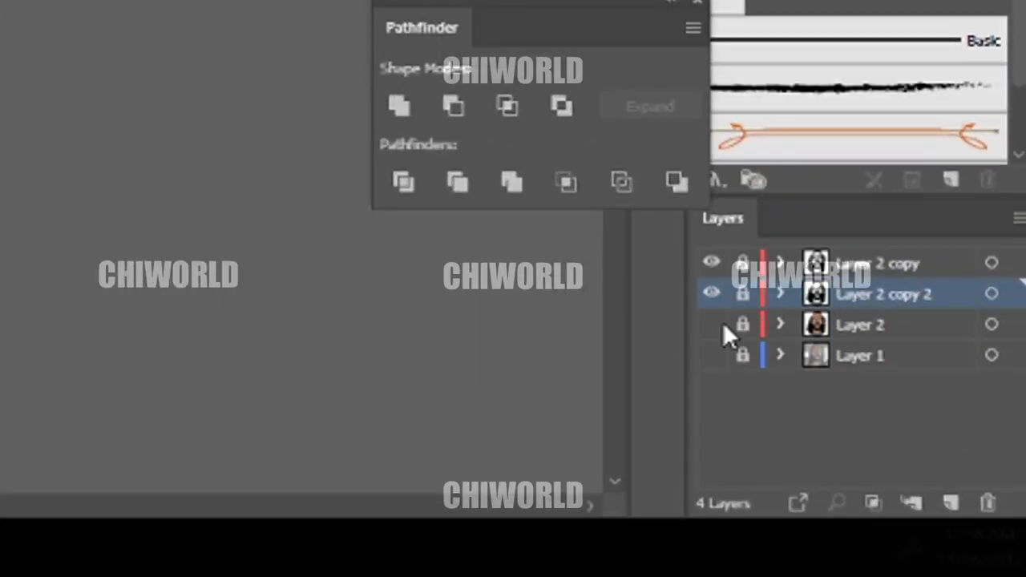
Step: Show Layer 2 and add a new layer placed between Layer 2 copy 2 and Layer 2
click(711, 325)
click(949, 503)
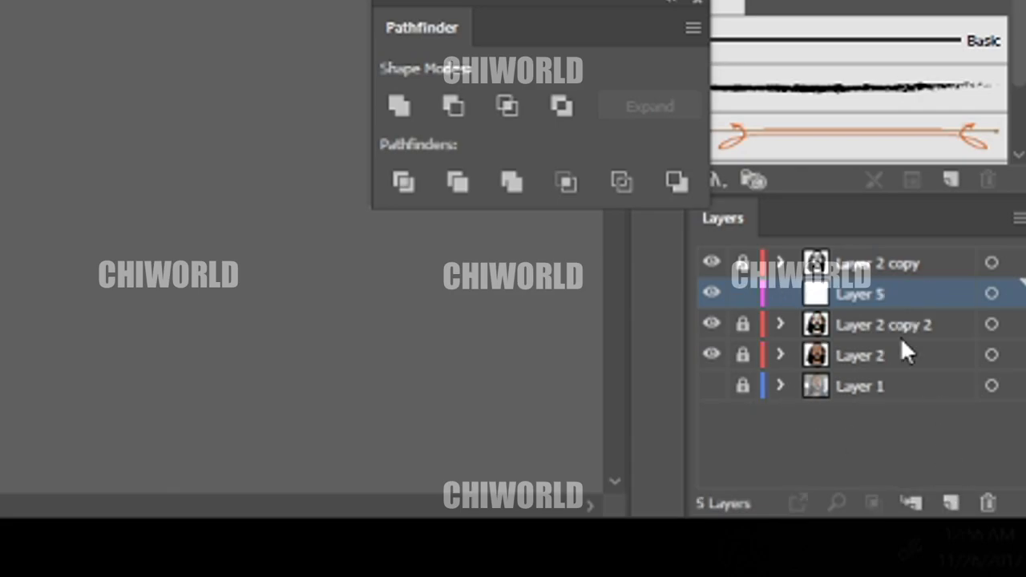
drag(848, 289, 850, 333)
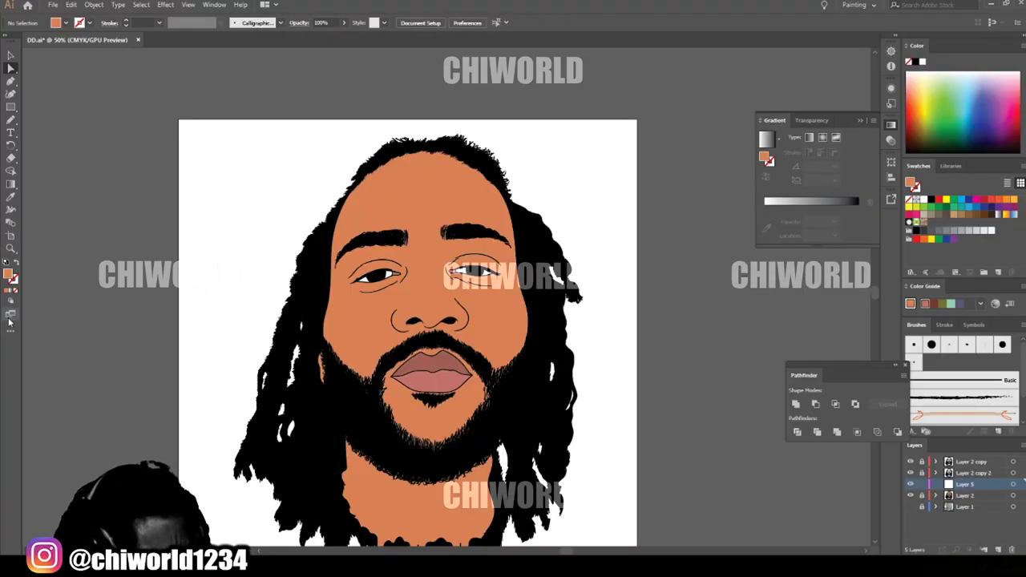
Step: Sample the orange skin colour with the Eyedropper and darken the fill to the brown shadow colour 82533F
key(ctrl+plus)
key(ctrl+plus)
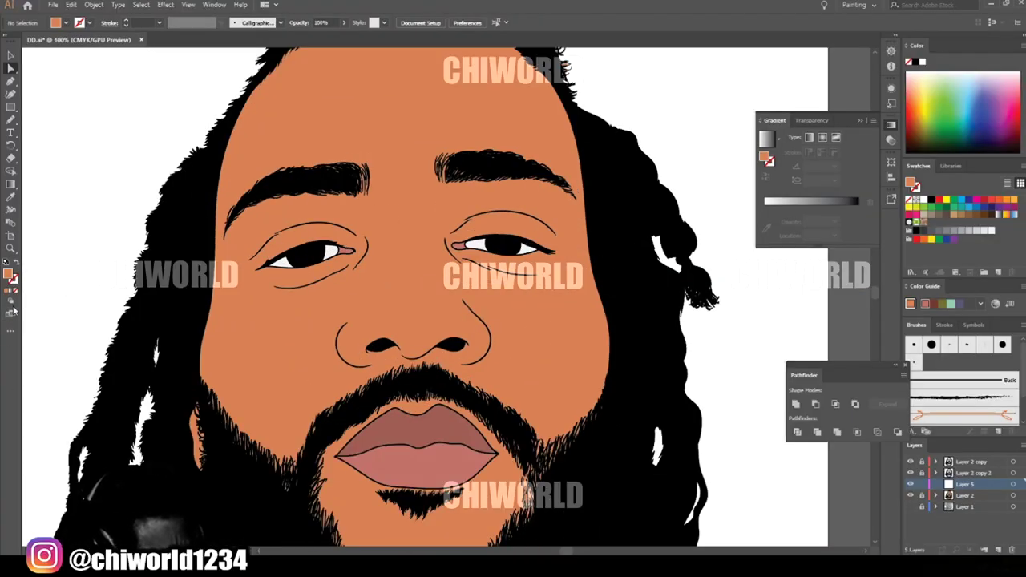
click(8, 197)
key(ctrl+equal)
click(484, 413)
double_click(9, 276)
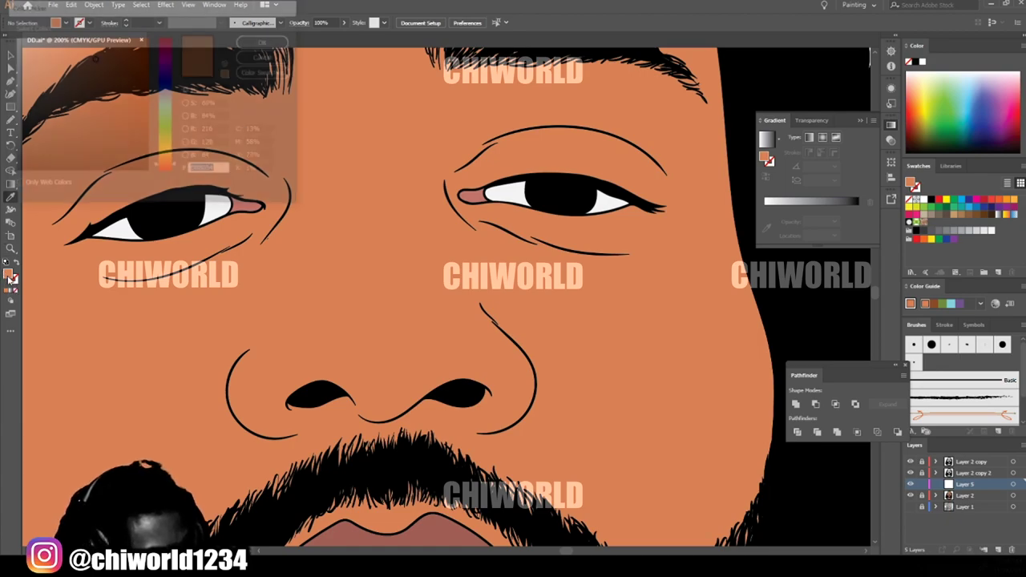
drag(104, 64, 88, 105)
drag(162, 163, 167, 170)
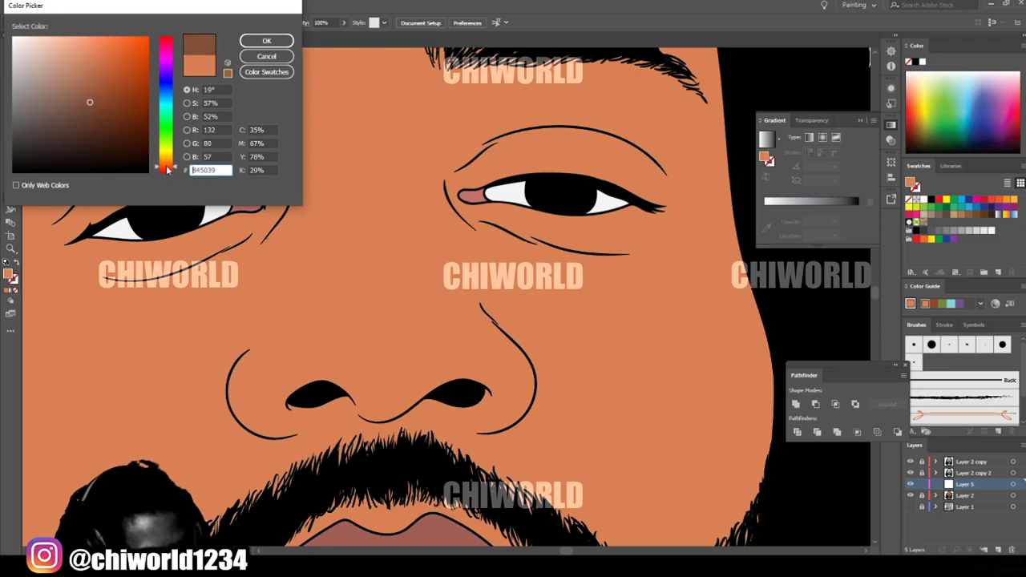
mouse_move(90, 102)
mouse_down()
mouse_move(80, 116)
mouse_move(92, 102)
mouse_up()
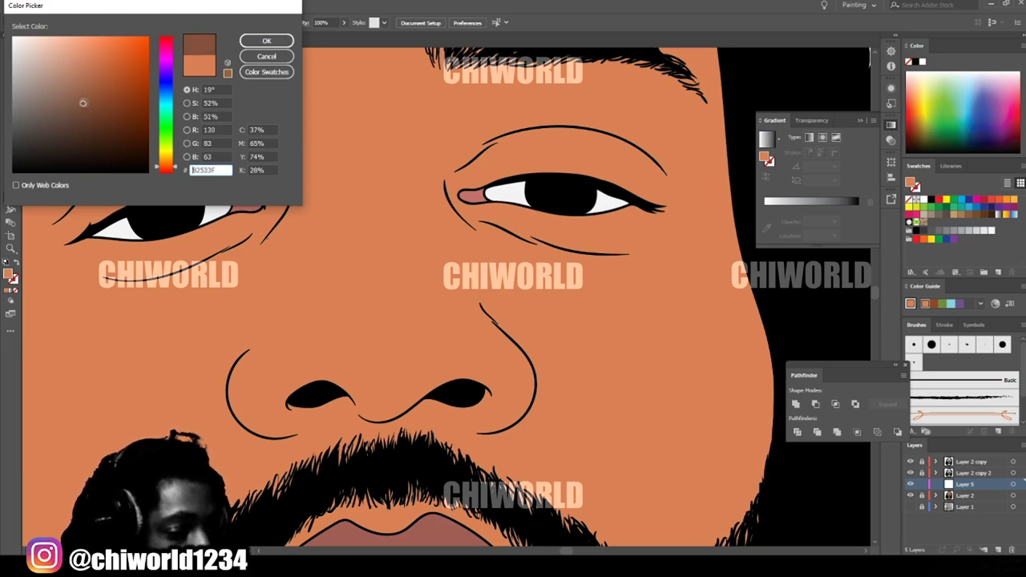
click(267, 40)
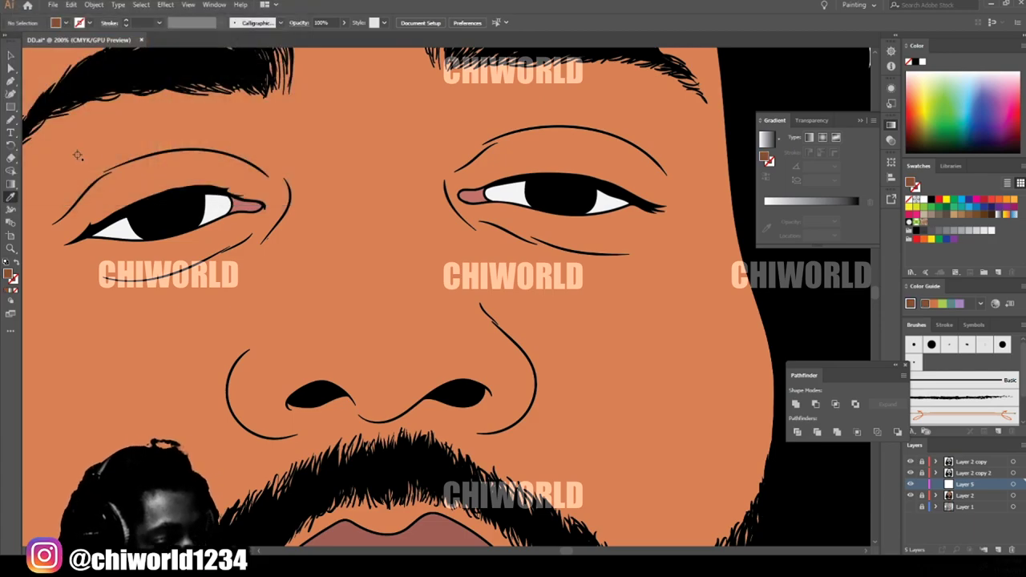
Step: Draw a brown shadow shape with the Pencil tool beneath the right nostril, tapering along the line to the nose tip
click(12, 122)
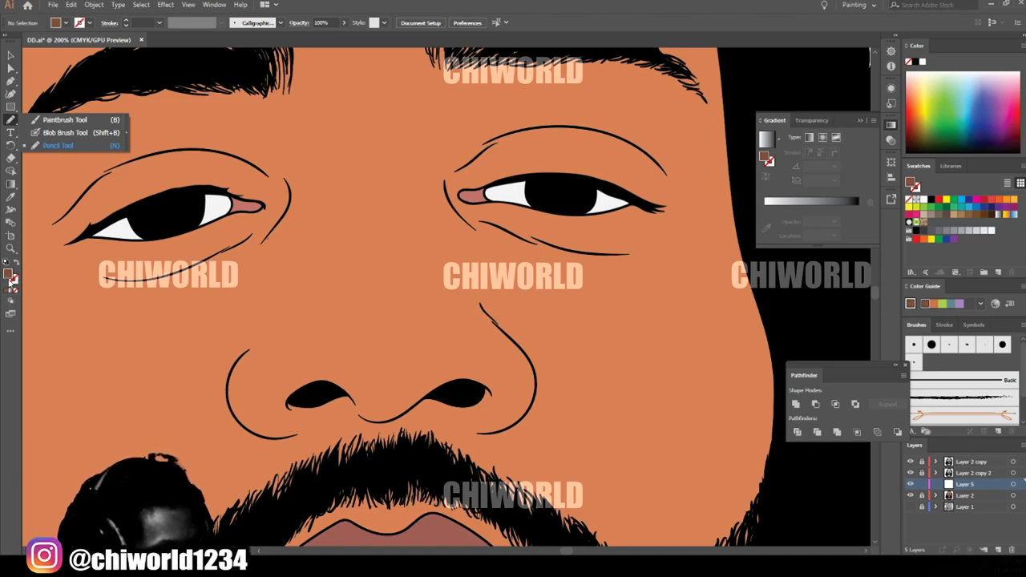
scroll(306, 273, up, 2)
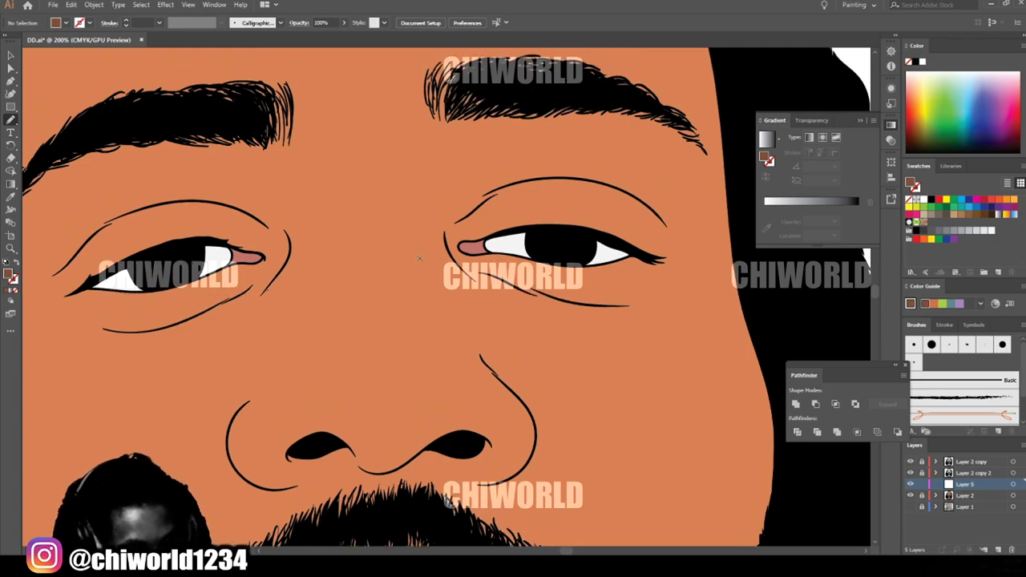
scroll(429, 263, down, 5)
key(ctrl+plus)
key(ctrl+plus)
key(ctrl+plus)
scroll(424, 281, up, 2)
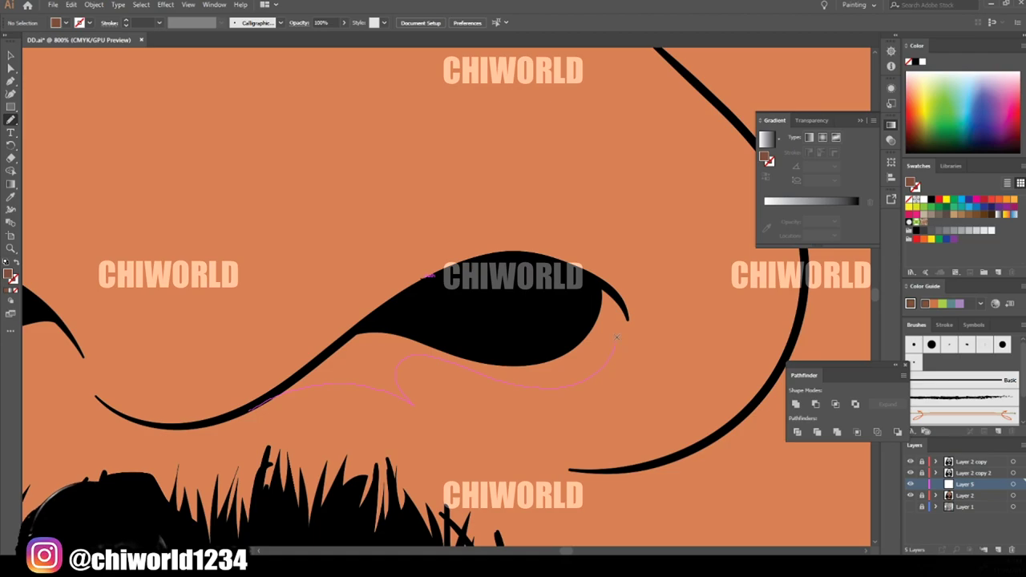
mouse_move(605, 291)
mouse_down()
mouse_move(569, 272)
mouse_move(505, 268)
mouse_move(368, 315)
mouse_up()
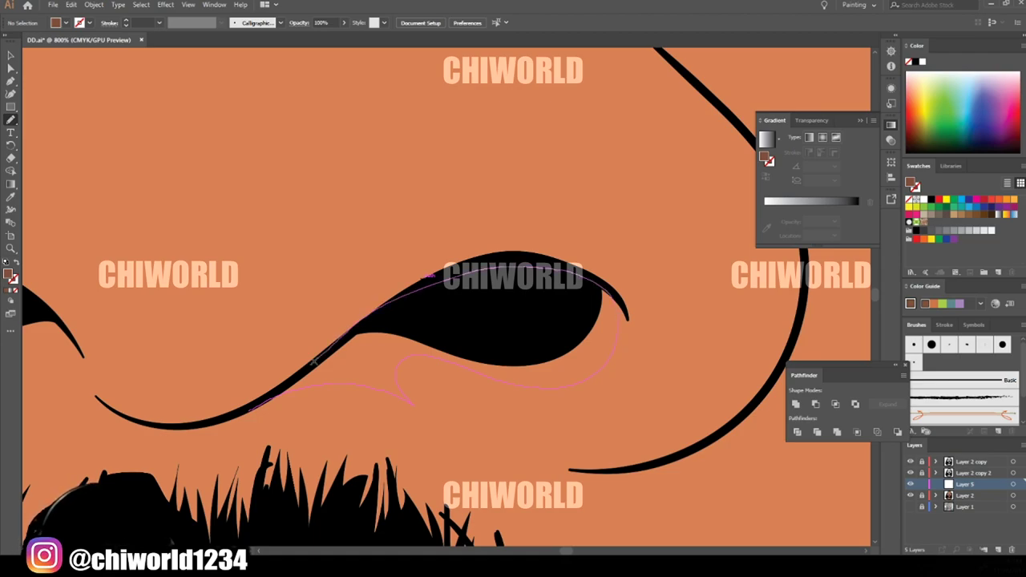
drag(314, 362, 277, 391)
key(ctrl+minus)
key(ctrl+minus)
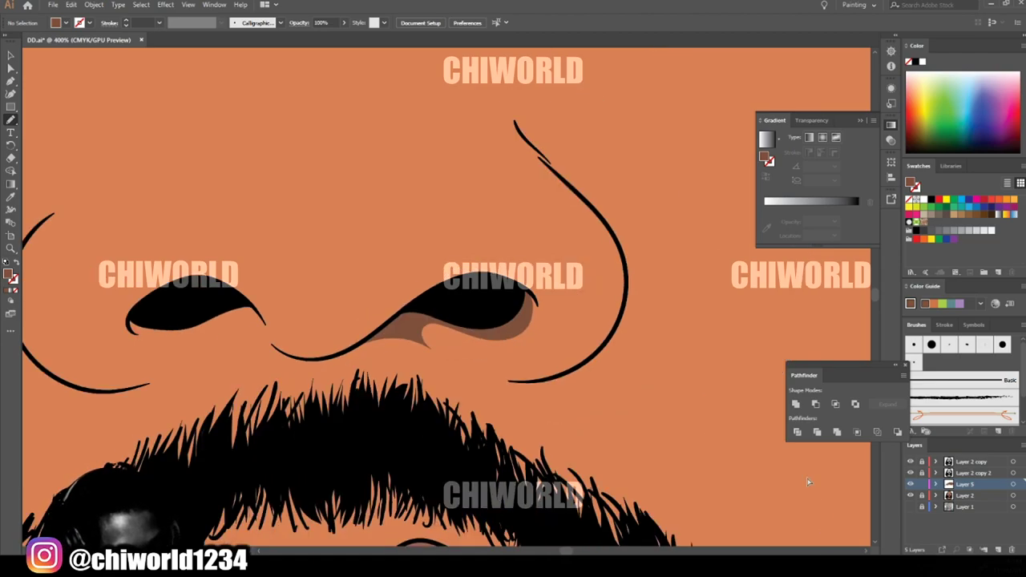
Step: Draw a matching brown shadow shape beneath the left nostril, extending down to the nose tip line
key(ctrl+minus)
key(ctrl+minus)
key(ctrl+minus)
scroll(808, 482, left, 3)
key(ctrl+plus)
key(ctrl+plus)
key(ctrl+plus)
key(ctrl+plus)
scroll(562, 503, right, 2)
key(ctrl+plus)
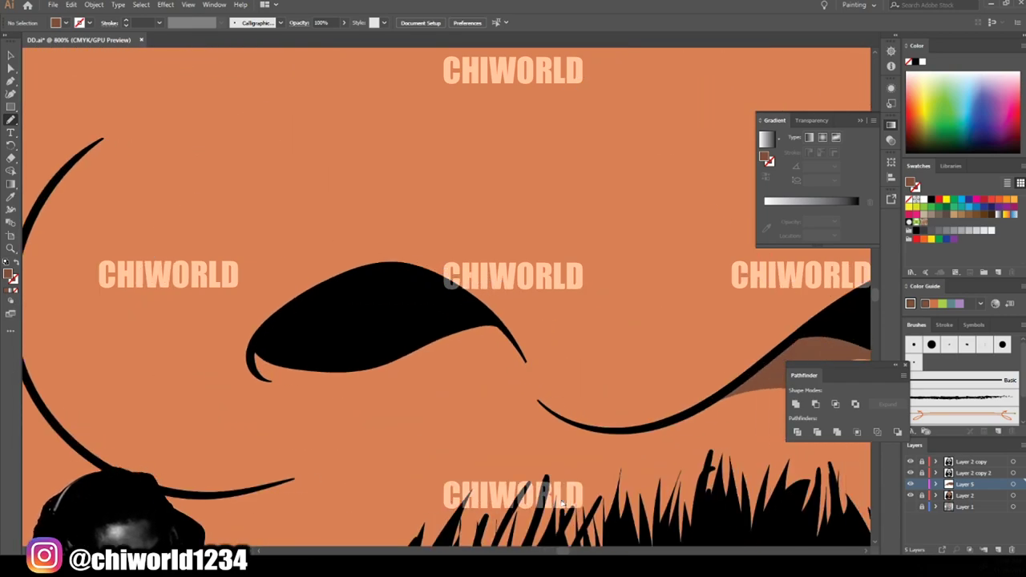
scroll(562, 502, right, 2)
drag(403, 306, 449, 307)
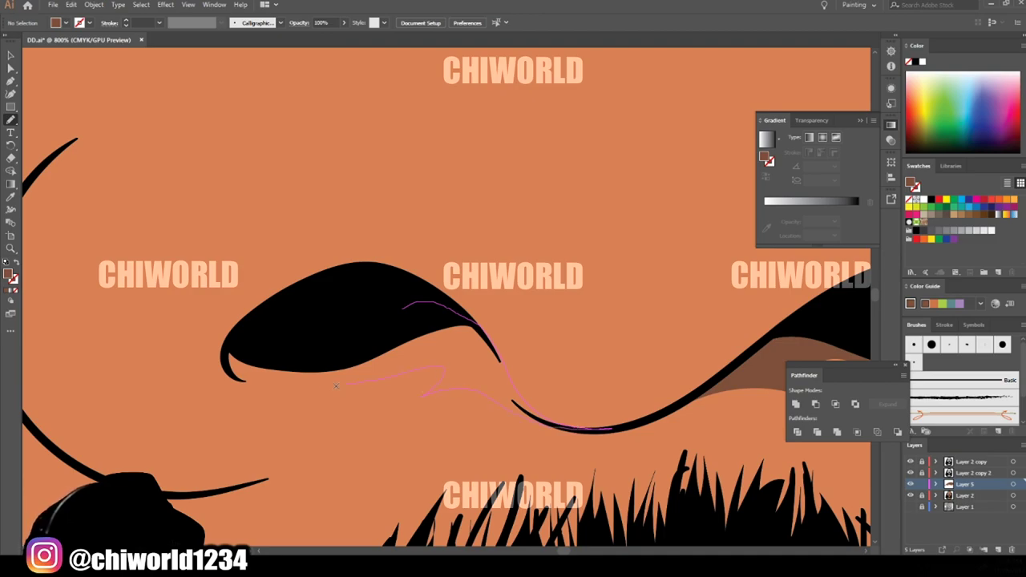
drag(230, 343, 233, 345)
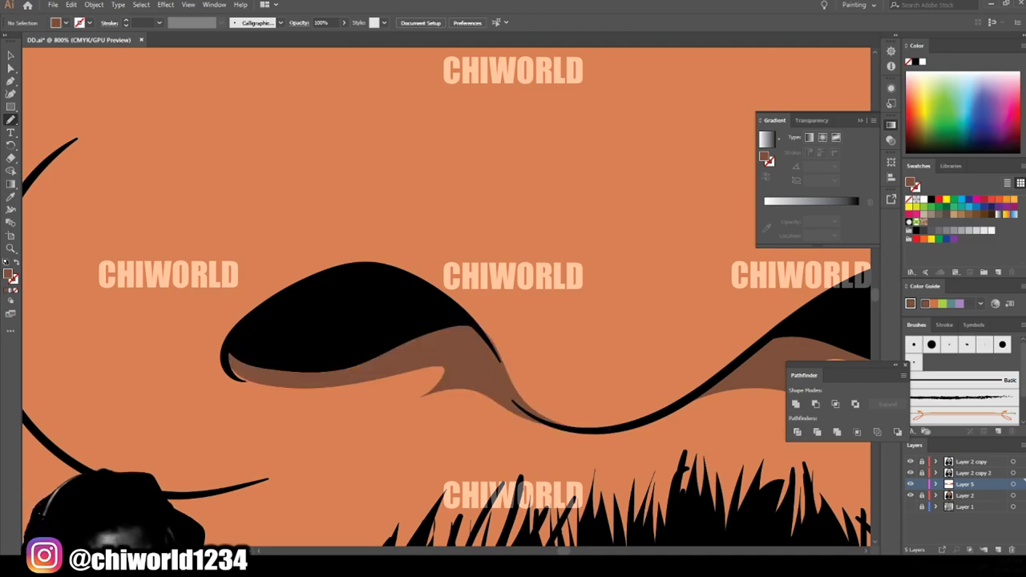
key(ctrl+minus)
key(ctrl+minus)
key(ctrl+minus)
key(ctrl+minus)
key(ctrl+minus)
key(ctrl+minus)
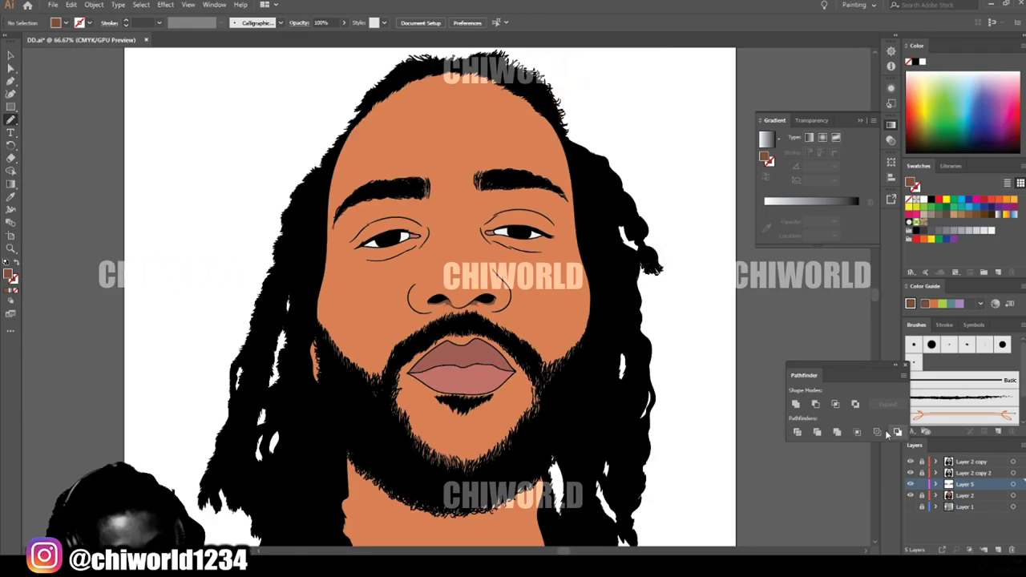
Step: Draw a dark brown Pencil shadow around the inner corner and along the under-eye creases of the portrait's right-hand eye
scroll(747, 428, up, 3)
scroll(748, 431, right, 2)
key(ctrl+plus)
key(ctrl+plus)
key(ctrl+plus)
key(ctrl+plus)
key(ctrl+plus)
key(ctrl+plus)
key(ctrl+plus)
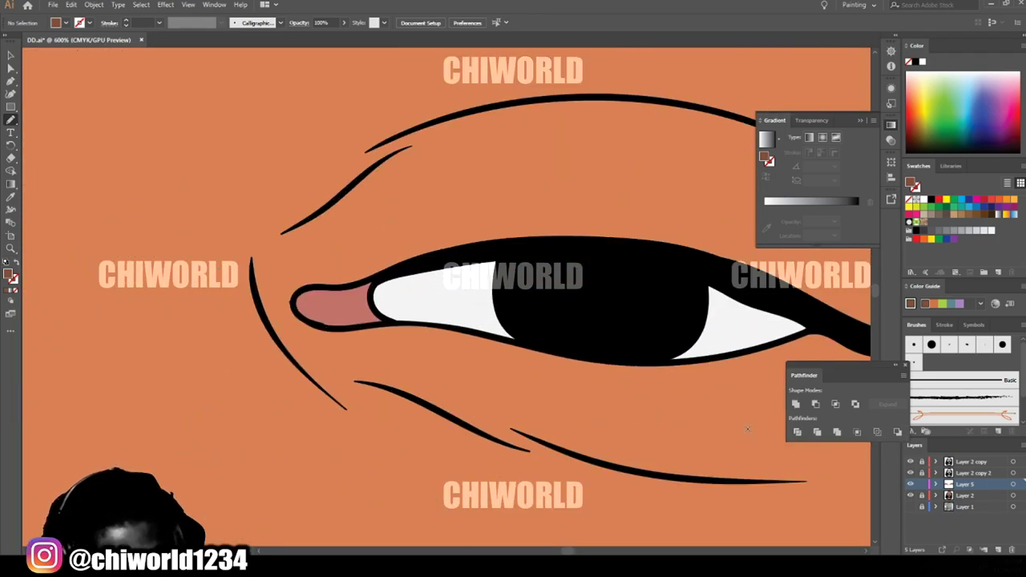
mouse_move(521, 273)
mouse_down()
mouse_move(470, 271)
mouse_move(380, 293)
mouse_move(383, 321)
mouse_up()
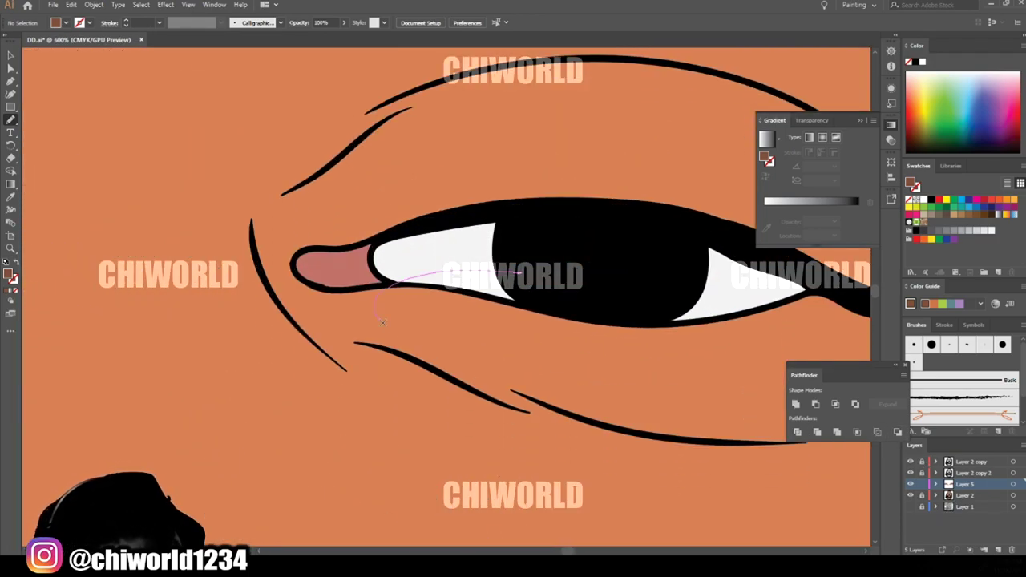
drag(469, 363, 608, 417)
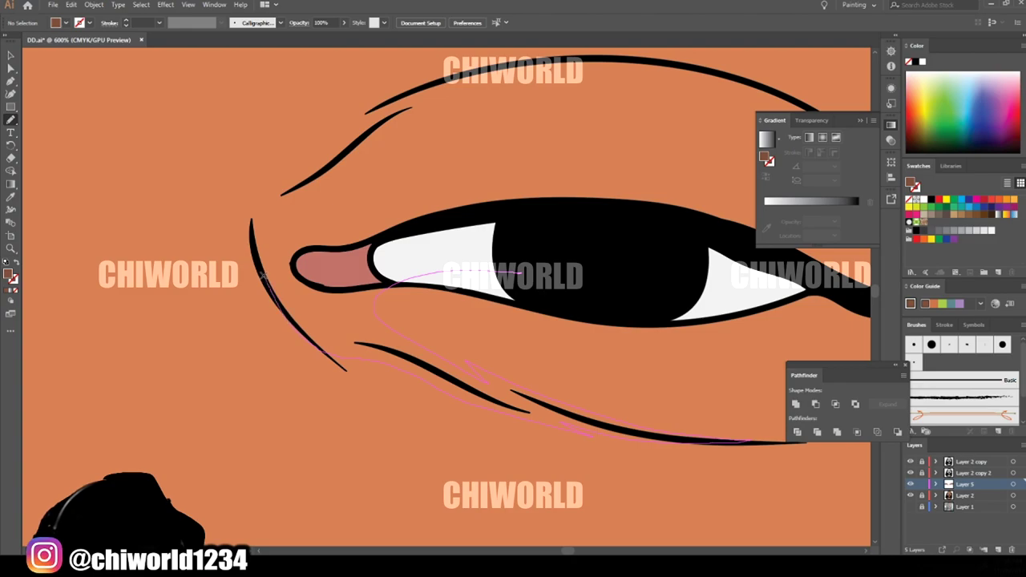
mouse_move(303, 250)
mouse_down()
mouse_move(467, 229)
mouse_move(519, 272)
mouse_up()
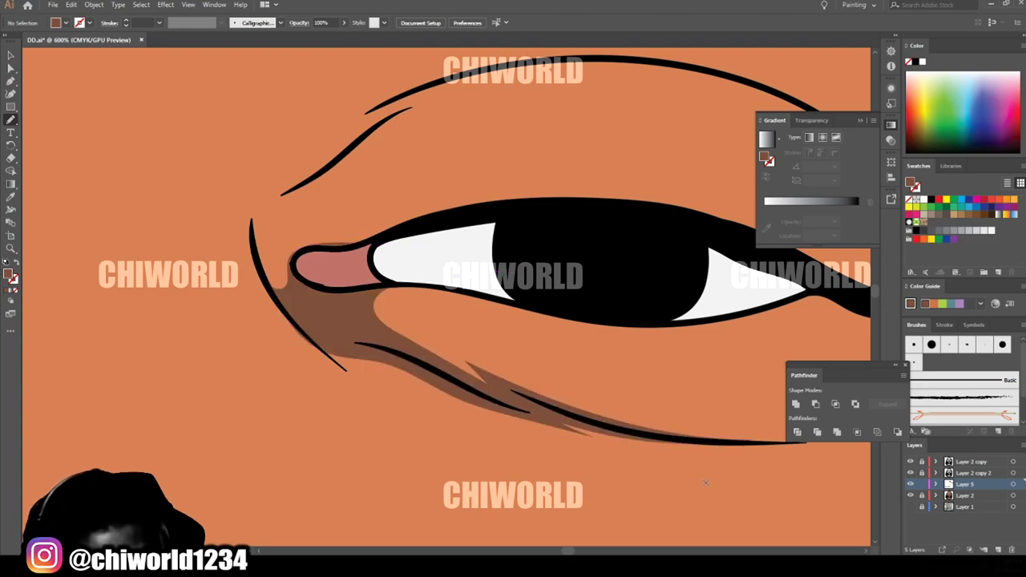
Step: Draw matching dark brown shadows around the inner corner, under-eye crease and upper lid of the portrait's left-hand eye
key(ctrl+minus)
key(ctrl+minus)
key(ctrl+minus)
key(ctrl+minus)
scroll(690, 521, left, 8)
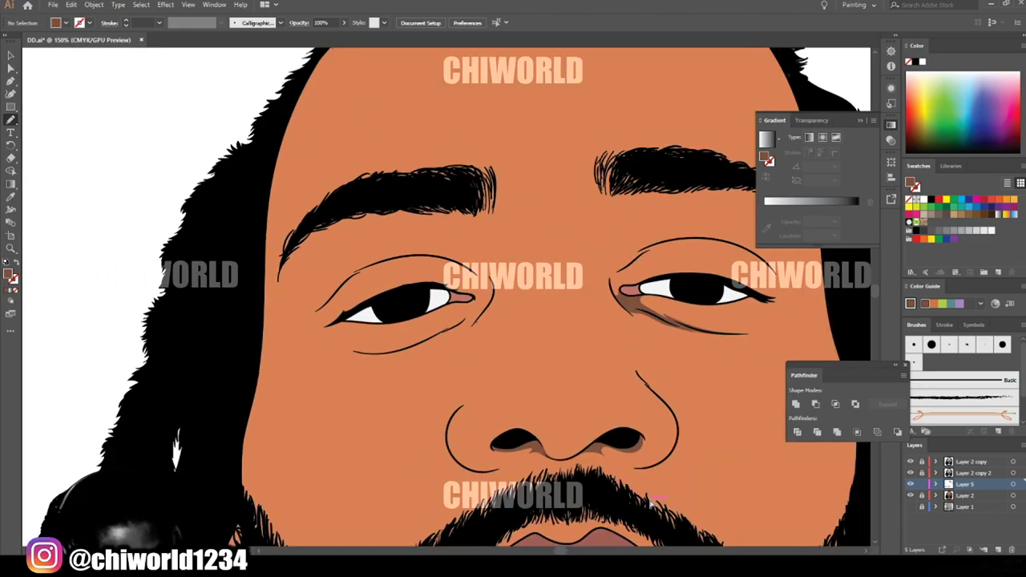
key(ctrl+equal)
key(ctrl+equal)
key(ctrl+equal)
drag(318, 442, 258, 440)
drag(576, 341, 436, 325)
scroll(435, 325, up, 2)
drag(559, 384, 599, 375)
mouse_move(504, 243)
mouse_down()
mouse_move(488, 332)
mouse_move(559, 384)
mouse_up()
Step: Add a dark brown shadow over the inner corner and upper lid crease of the right-hand eye
key(ctrl+minus)
key(ctrl+minus)
scroll(676, 474, right, 8)
key(ctrl+equal)
key(ctrl+equal)
drag(517, 348, 483, 358)
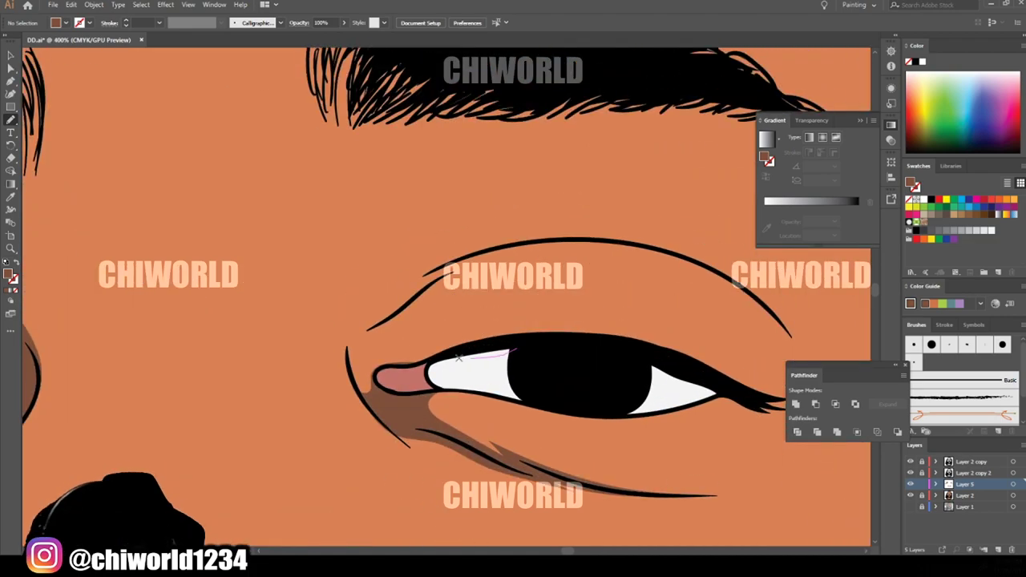
drag(608, 239, 410, 284)
mouse_move(348, 343)
mouse_down()
mouse_move(516, 349)
mouse_move(569, 384)
mouse_up()
Step: Draw a jagged dark brown shadow across the neck, following the lower edge of the beard
key(ctrl+minus)
key(ctrl+minus)
key(ctrl+minus)
key(ctrl+minus)
key(ctrl+minus)
key(ctrl+minus)
key(ctrl+equal)
key(ctrl+equal)
scroll(513, 384, down, 9)
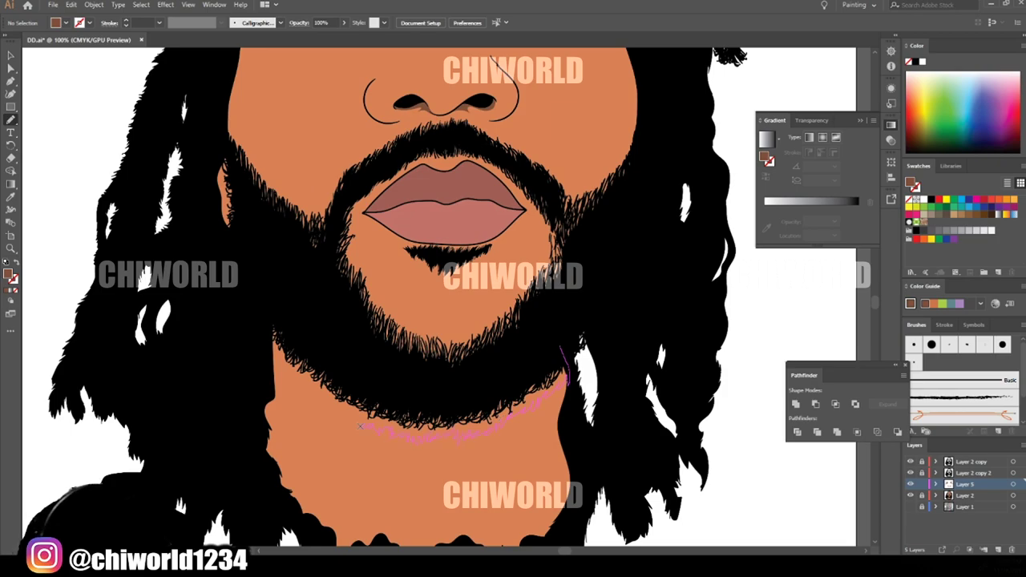
drag(278, 358, 561, 347)
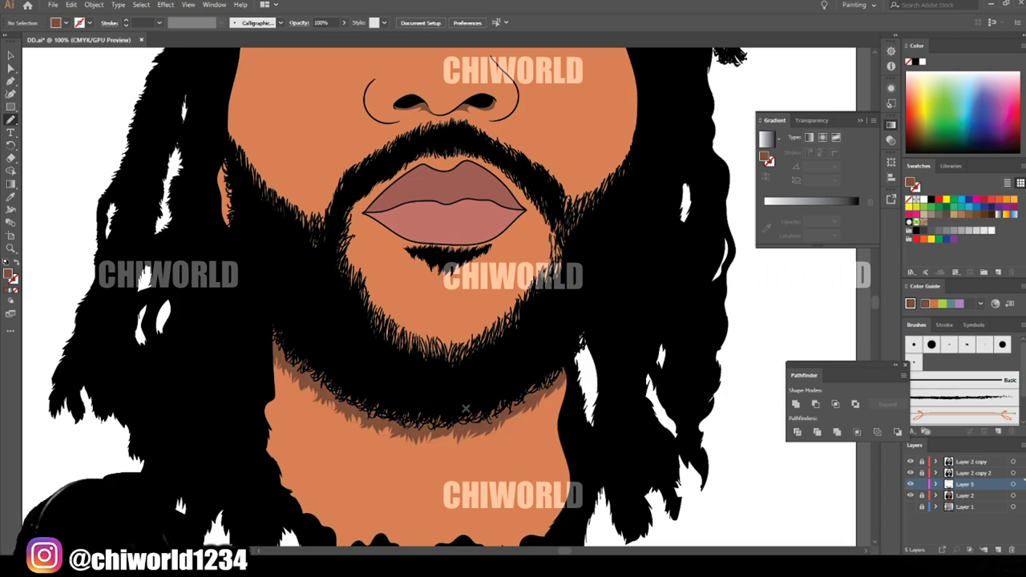
Step: Draw a dark brown shadow on the visible ear beside the beard
scroll(457, 377, down, 4)
scroll(397, 302, up, 6)
mouse_move(315, 480)
mouse_down()
mouse_move(268, 443)
mouse_move(279, 403)
mouse_up()
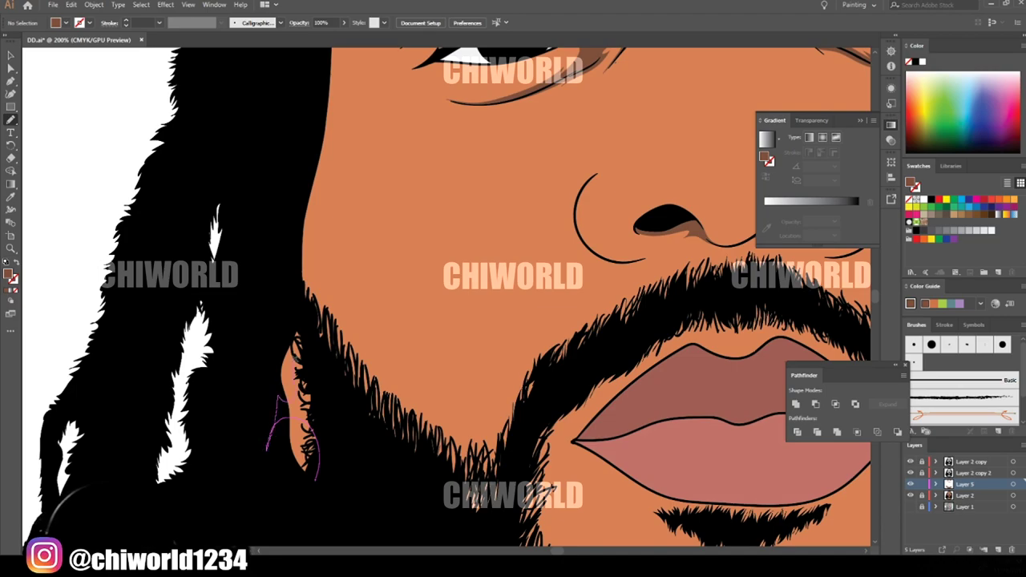
scroll(592, 402, down, 5)
scroll(592, 403, up, 2)
scroll(592, 402, up, 3)
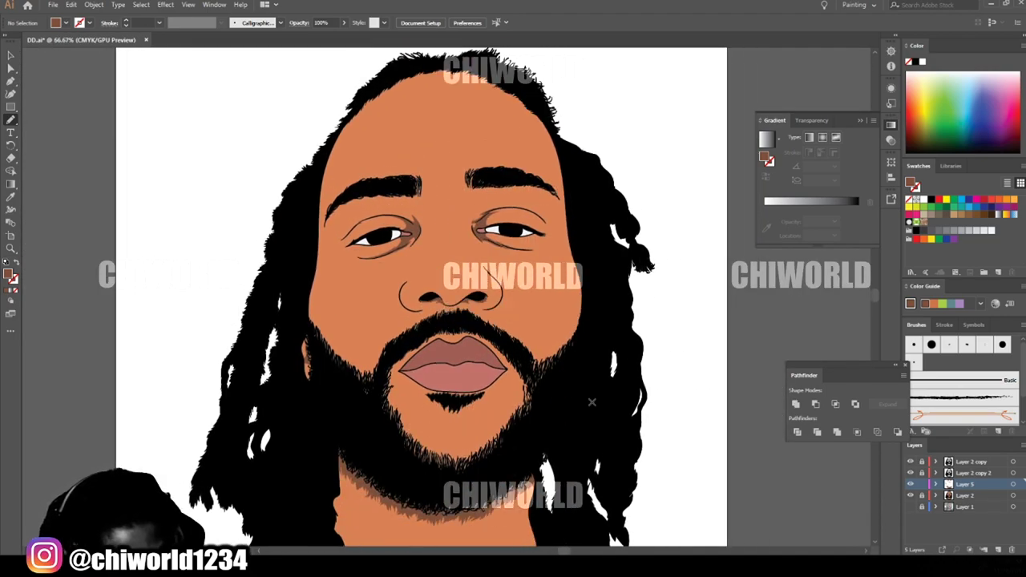
drag(441, 364, 441, 366)
scroll(441, 366, down, 6)
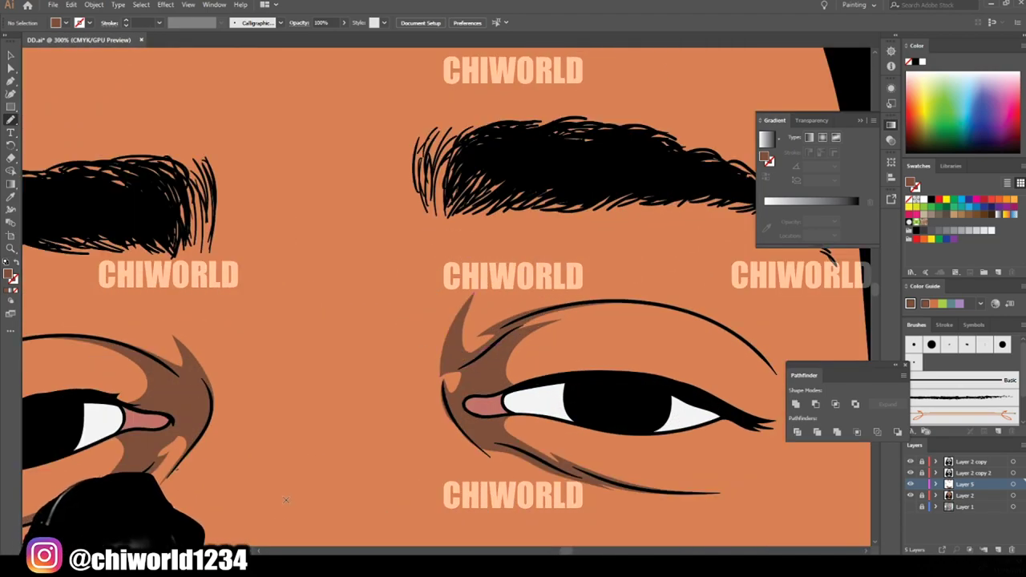
Step: Lock Layer 5 and create a new layer directly beneath it
click(922, 486)
click(998, 550)
drag(974, 485, 976, 500)
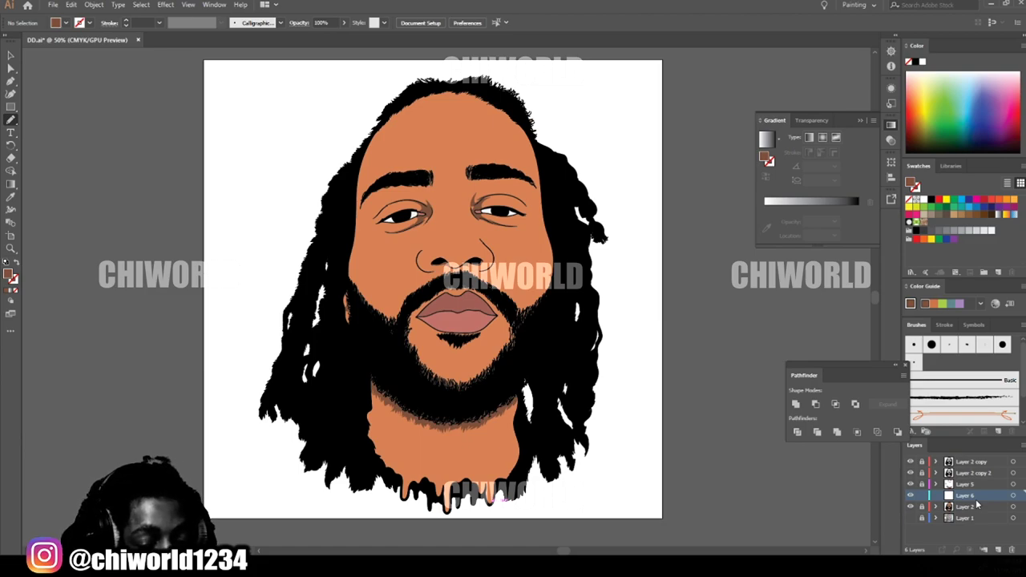
Step: Sample the skin colour and darken the fill to the mid-brown B26B4D
scroll(270, 430, up, 1)
scroll(288, 335, up, 2)
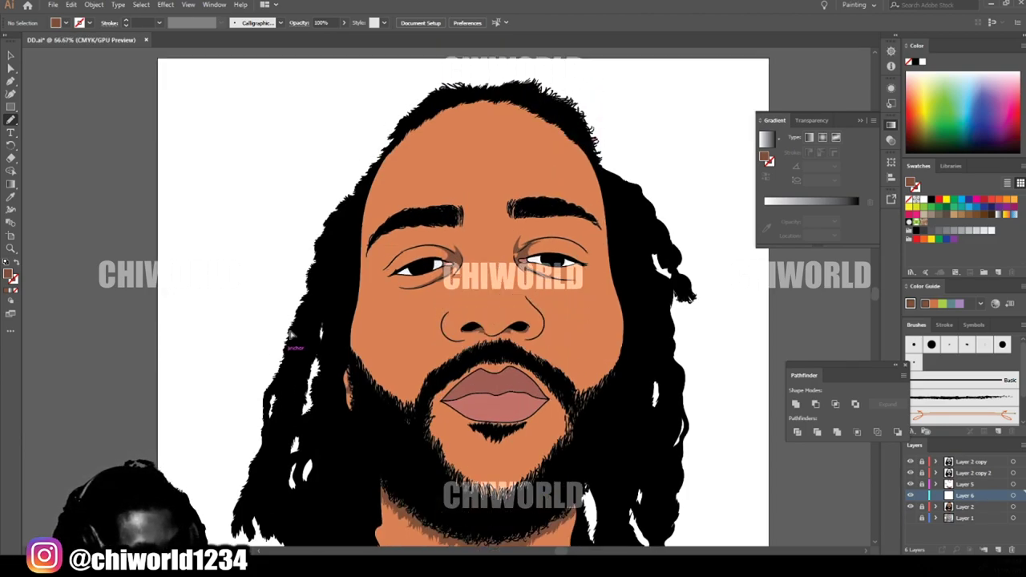
scroll(293, 334, up, 2)
scroll(284, 332, right, 1)
click(11, 197)
scroll(472, 353, up, 1)
click(450, 366)
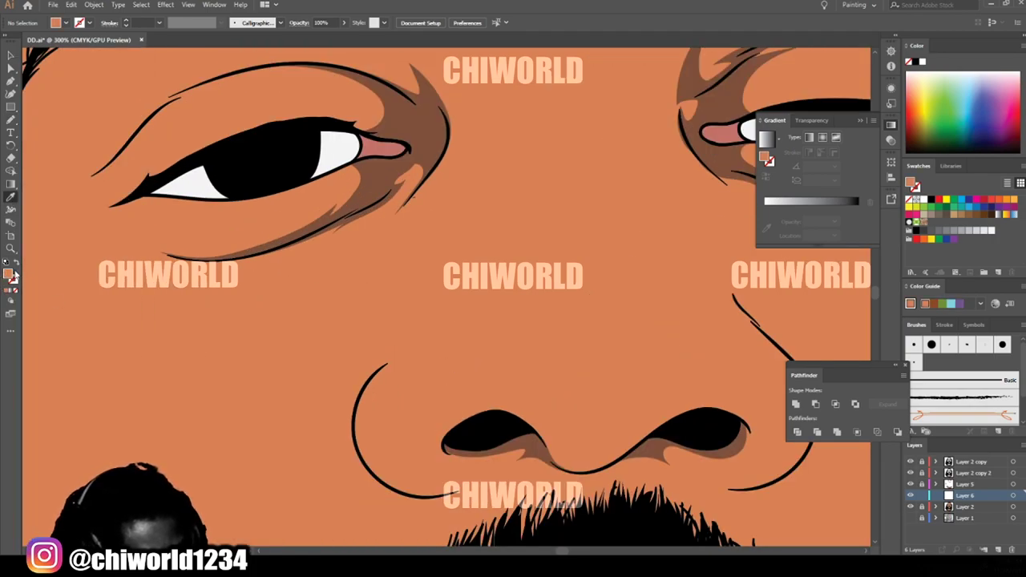
double_click(6, 276)
drag(94, 56, 94, 77)
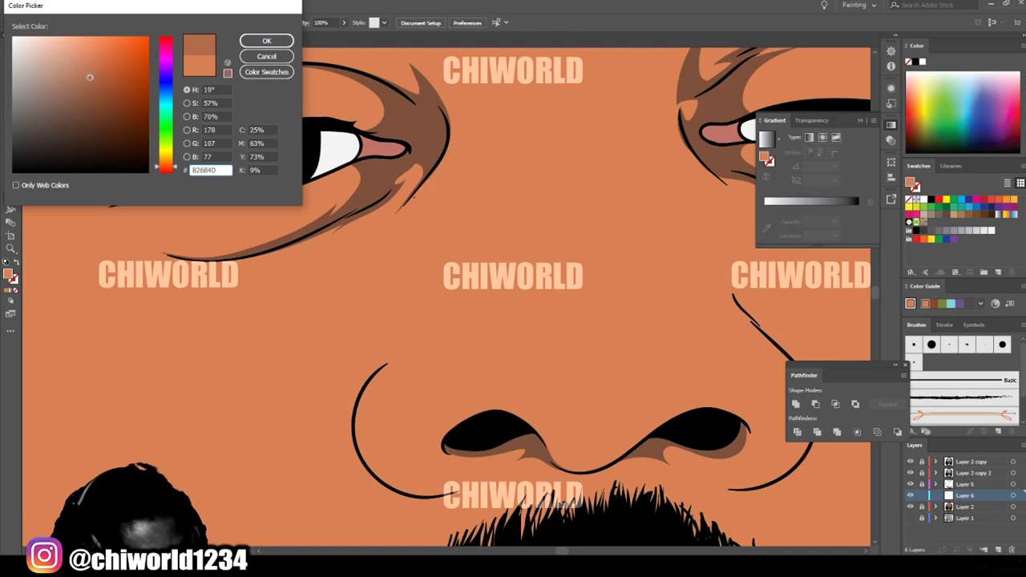
click(266, 41)
Step: Draw a mid-brown Pencil shadow across the tip of the nose, around the nostrils and along the right side of the nose
click(11, 120)
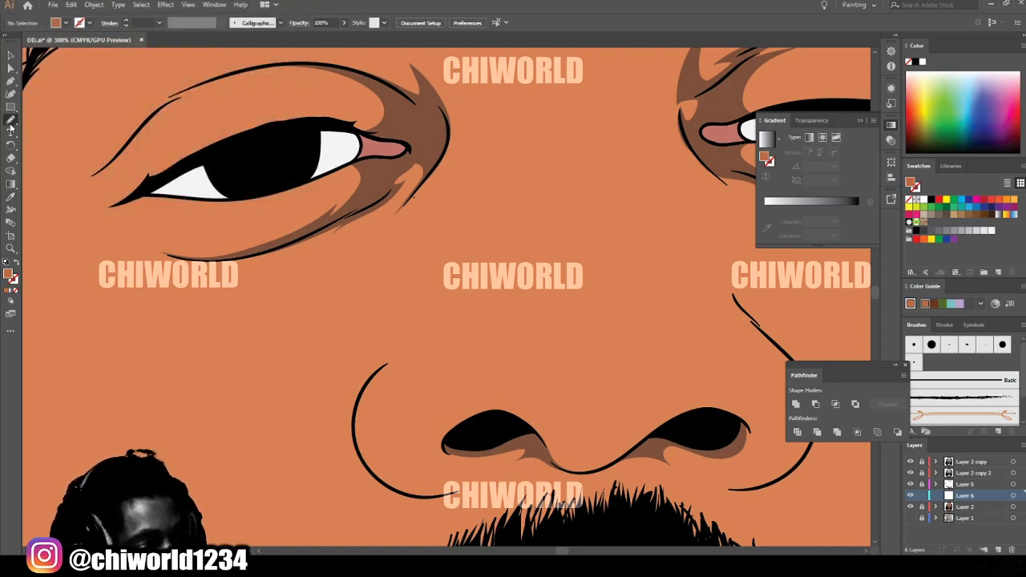
key(ctrl+minus)
key(ctrl+minus)
key(ctrl+minus)
scroll(502, 333, down, 1)
scroll(500, 332, up, 4)
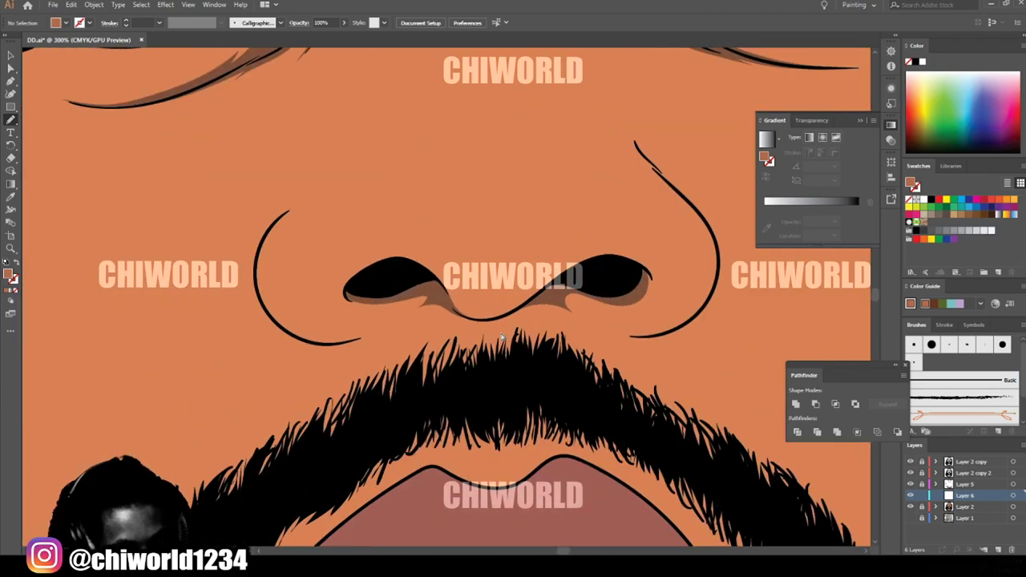
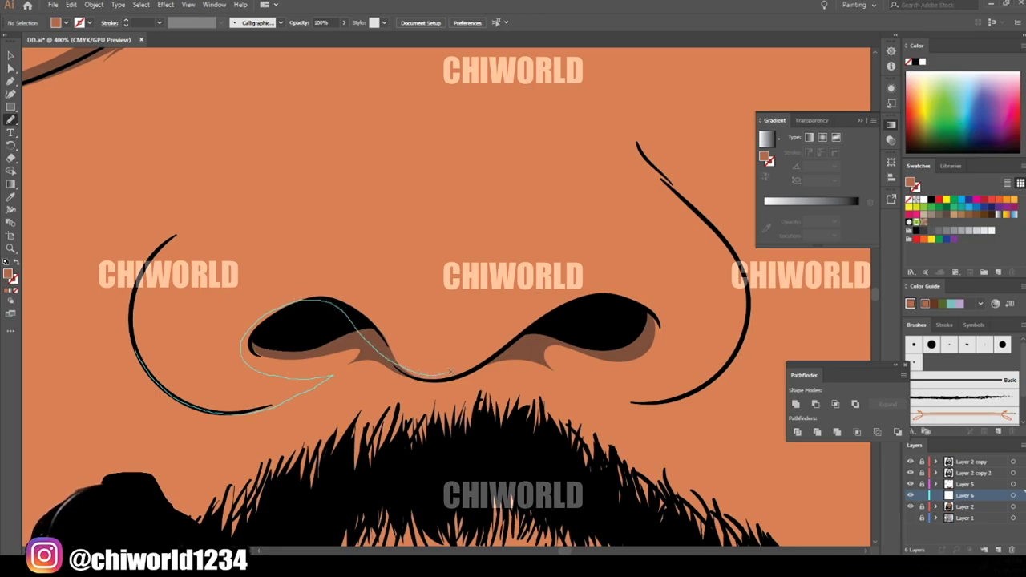
mouse_move(550, 299)
mouse_down()
mouse_move(599, 387)
mouse_move(719, 374)
mouse_move(704, 313)
mouse_move(587, 248)
mouse_move(539, 270)
mouse_move(346, 272)
mouse_move(183, 340)
mouse_move(130, 325)
mouse_up()
Step: Add a narrow mid-brown shadow along the outer edge of the nose's left wing
key(ctrl+minus)
key(ctrl+minus)
key(ctrl+minus)
scroll(583, 454, up, 3)
scroll(584, 456, up, 5)
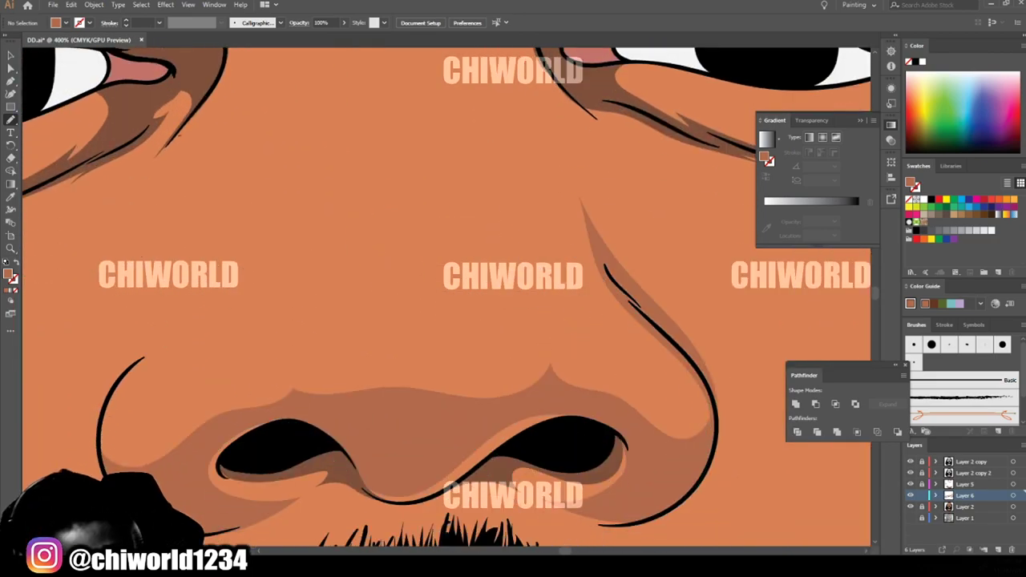
mouse_move(100, 455)
mouse_down()
mouse_move(114, 378)
mouse_move(97, 449)
mouse_up()
key(ctrl+minus)
key(ctrl+minus)
key(ctrl+minus)
key(ctrl+minus)
key(ctrl+minus)
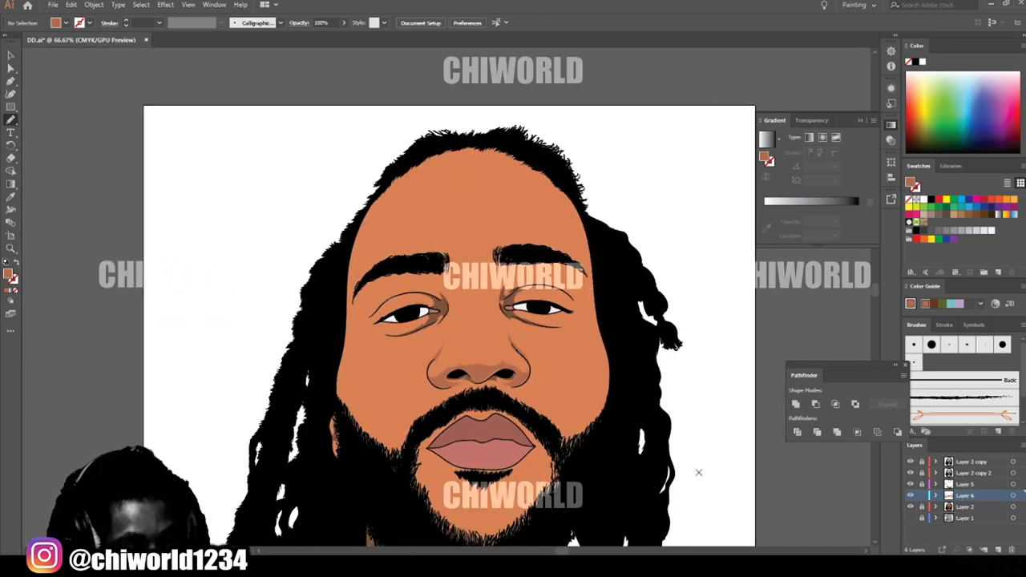
Step: Draw a mid-brown shadow from the left eyebrow's inner end around the inner corner and lids of that eye
key(ctrl+plus)
key(ctrl+plus)
key(ctrl+plus)
scroll(561, 441, up, 2)
mouse_move(295, 273)
mouse_down()
mouse_move(382, 235)
mouse_move(286, 210)
mouse_up()
mouse_move(435, 196)
mouse_down()
mouse_move(236, 95)
mouse_move(399, 57)
mouse_move(513, 218)
mouse_move(509, 258)
mouse_move(450, 361)
mouse_move(389, 405)
mouse_move(299, 315)
mouse_up()
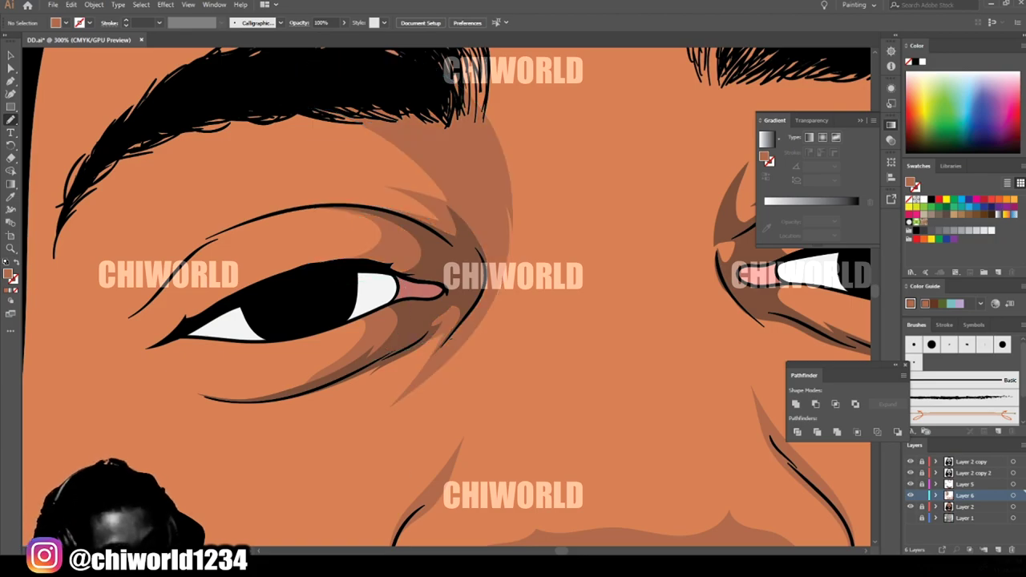
Step: Draw a mid-brown shadow from the right eyebrow's inner end around the inner corner and lids of that eye
scroll(657, 392, down, 2)
scroll(481, 297, up, 2)
mouse_move(448, 310)
mouse_down()
mouse_move(589, 294)
mouse_move(566, 225)
mouse_move(496, 210)
mouse_move(649, 101)
mouse_move(427, 112)
mouse_move(418, 296)
mouse_up()
mouse_move(498, 397)
mouse_down()
mouse_move(534, 385)
mouse_move(614, 402)
mouse_move(731, 397)
mouse_move(539, 356)
mouse_move(549, 311)
mouse_up()
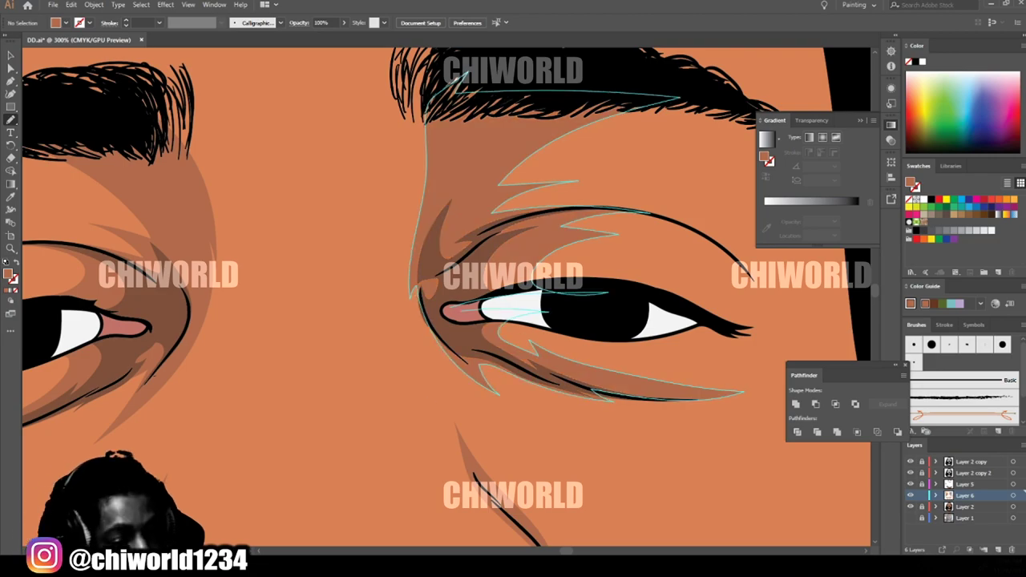
Step: Draw a mid-brown shadow down the left side of the neck below the beard
scroll(503, 297, down, 4)
scroll(473, 365, up, 1)
scroll(617, 495, down, 1)
scroll(469, 481, up, 2)
mouse_move(202, 353)
mouse_down()
mouse_move(298, 497)
mouse_move(345, 365)
mouse_move(303, 323)
mouse_move(178, 296)
mouse_up()
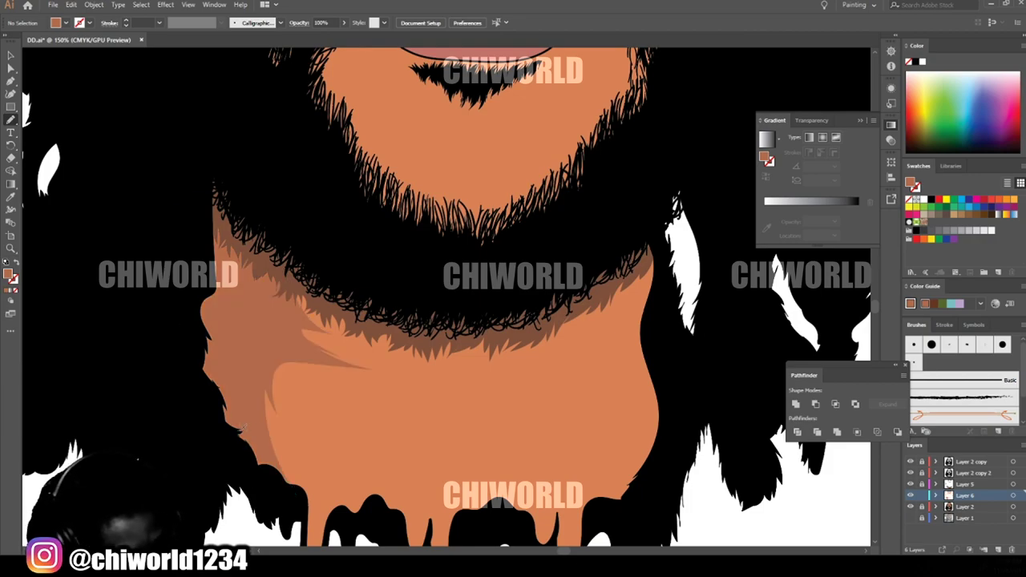
Step: Shade the left side of the chin below the lower lip and the cheek fold beside the nose in mid-brown
scroll(473, 186, down, 2)
scroll(473, 186, up, 3)
mouse_move(324, 361)
mouse_down()
mouse_move(426, 421)
mouse_move(435, 369)
mouse_move(337, 376)
mouse_move(335, 469)
mouse_up()
key(ctrl+minus)
key(ctrl+minus)
key(ctrl+minus)
key(ctrl+equal)
key(ctrl+equal)
key(ctrl+equal)
key(ctrl+equal)
key(ctrl+equal)
drag(645, 329, 639, 496)
mouse_move(367, 380)
mouse_down()
mouse_move(318, 409)
mouse_move(377, 281)
mouse_move(366, 377)
mouse_up()
key(ctrl+minus)
key(ctrl+minus)
key(ctrl+minus)
key(ctrl+minus)
key(ctrl+minus)
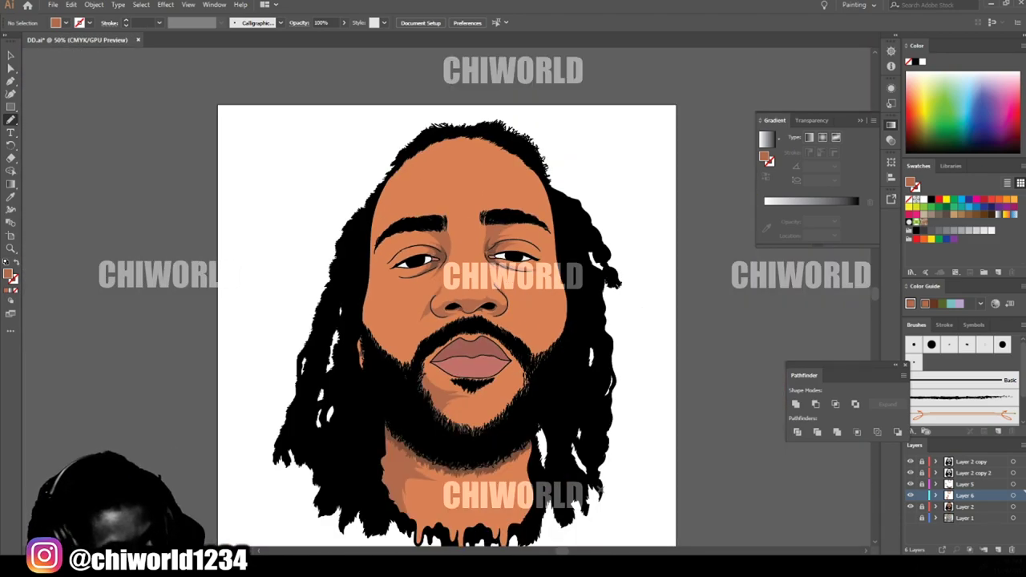
Step: Draw a small curved mid-brown shadow at the outer corner of the left-hand eye
scroll(380, 251, up, 5)
mouse_move(453, 341)
mouse_down()
mouse_move(539, 340)
mouse_move(434, 360)
mouse_up()
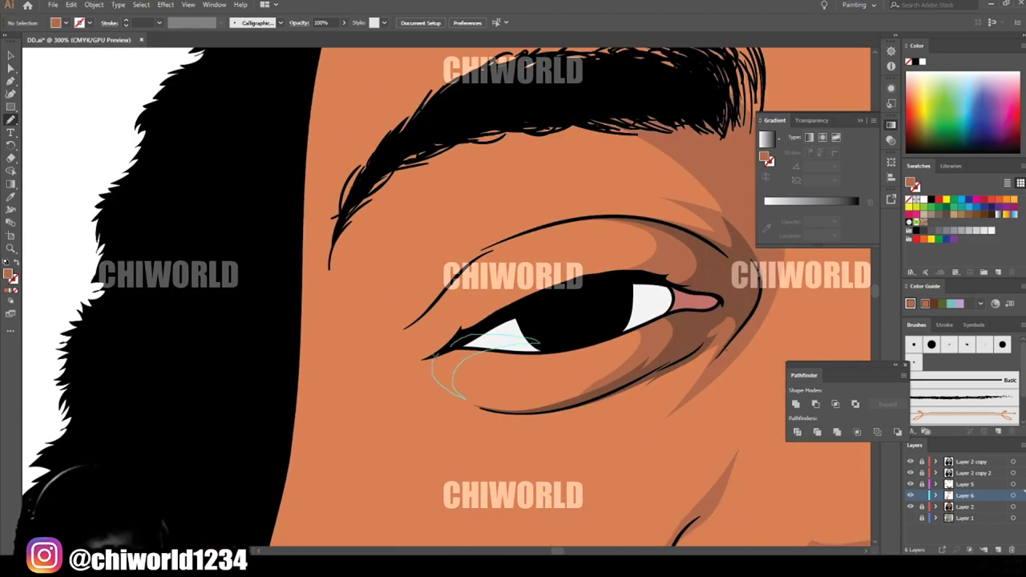
drag(432, 324, 437, 329)
Step: Draw mid-brown shadows along the forehead's left hairline and down the left side of the face
scroll(437, 329, down, 2)
drag(269, 493, 431, 107)
drag(345, 170, 272, 490)
scroll(448, 425, down, 4)
scroll(494, 352, up, 3)
mouse_move(301, 217)
mouse_down()
mouse_move(215, 393)
mouse_move(214, 437)
mouse_move(286, 309)
mouse_move(611, 120)
mouse_move(619, 94)
mouse_move(308, 214)
mouse_up()
key(ctrl+minus)
key(ctrl+minus)
key(ctrl+minus)
drag(624, 545, 600, 463)
key(ctrl+minus)
key(ctrl+plus)
key(ctrl+plus)
scroll(661, 465, up, 3)
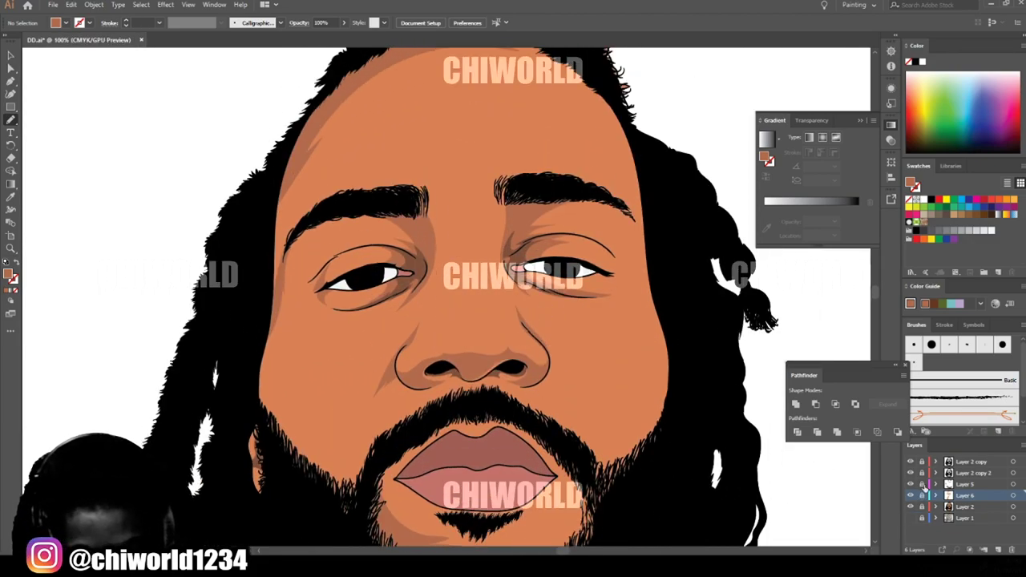
Step: Make Layer 5 active and select all of its dark brown shadow shapes
click(962, 486)
key(ctrl+minus)
key(ctrl+minus)
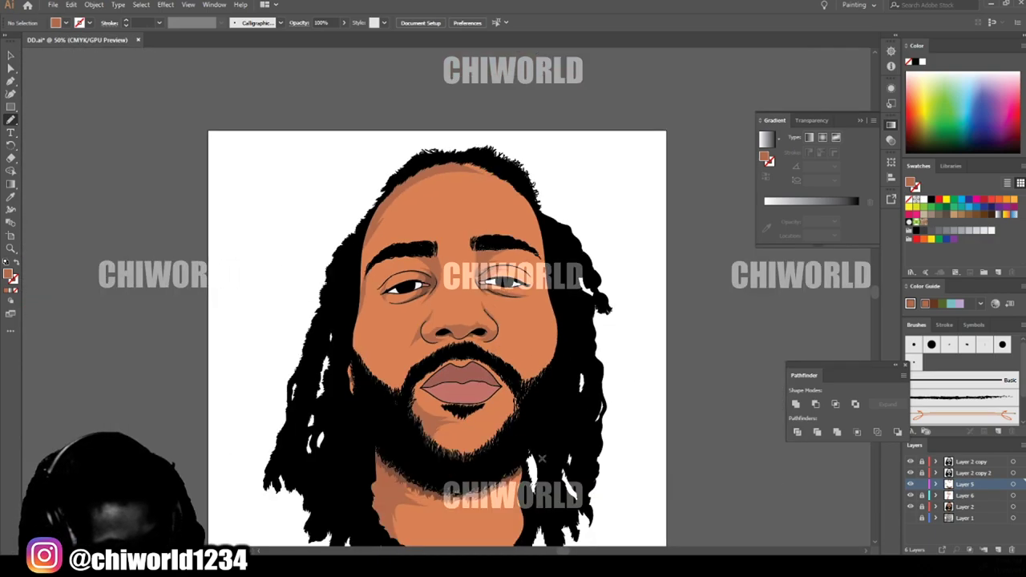
click(18, 58)
mouse_move(240, 135)
mouse_down()
mouse_move(705, 472)
mouse_move(675, 551)
mouse_move(692, 508)
mouse_up()
scroll(685, 510, up, 2)
scroll(681, 511, up, 3)
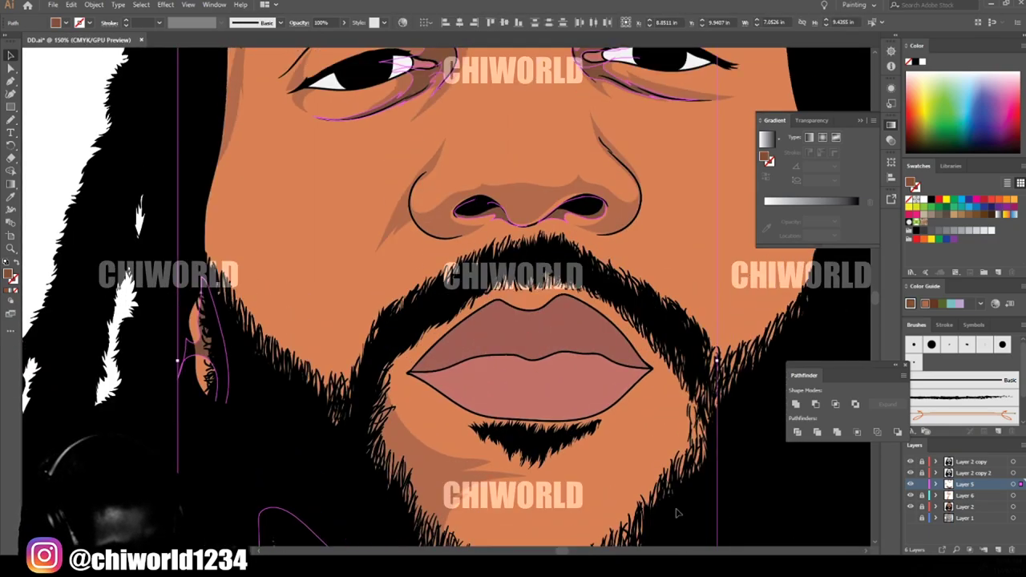
Step: Try to shift the selected dark brown Layer 5 shadows toward a redder tone with the CMYK color balance adjustment
scroll(660, 472, up, 3)
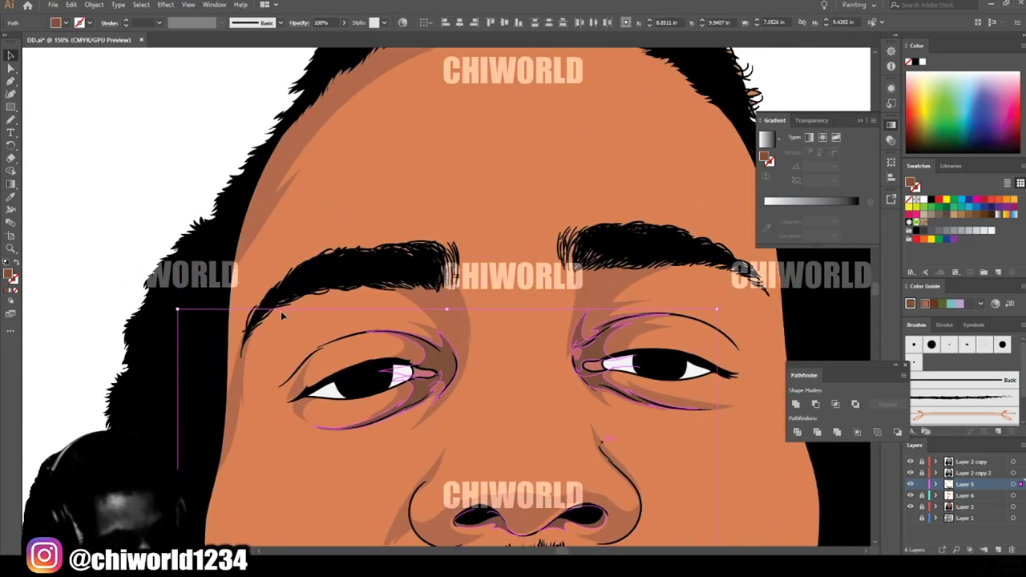
click(75, 5)
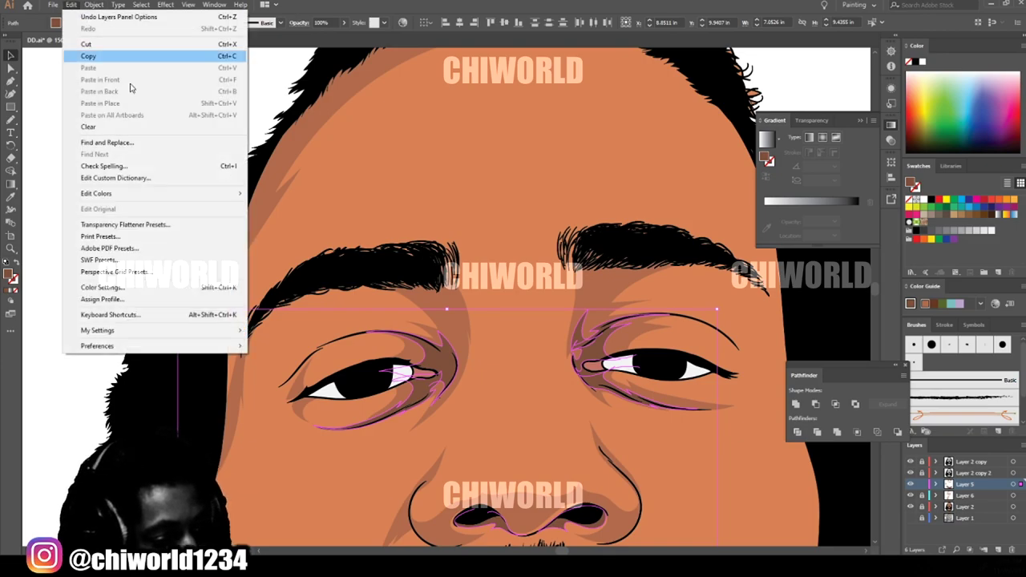
mouse_move(205, 197)
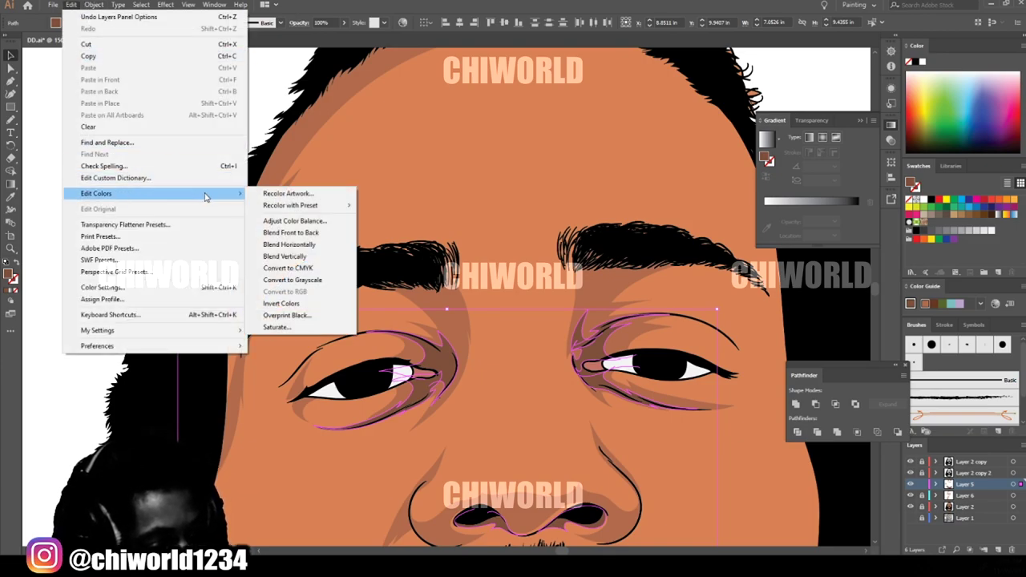
click(306, 221)
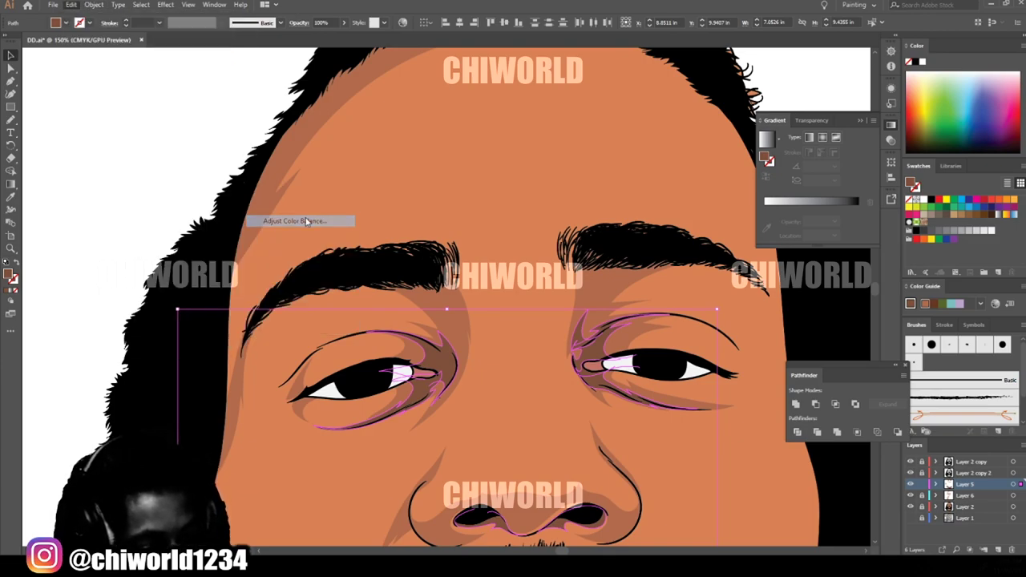
click(22, 179)
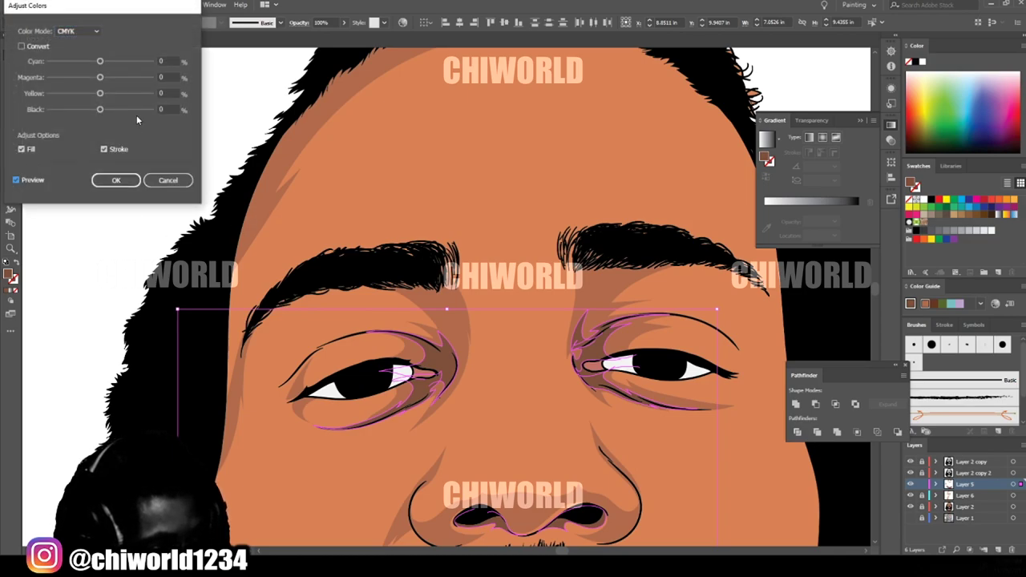
drag(117, 77, 113, 80)
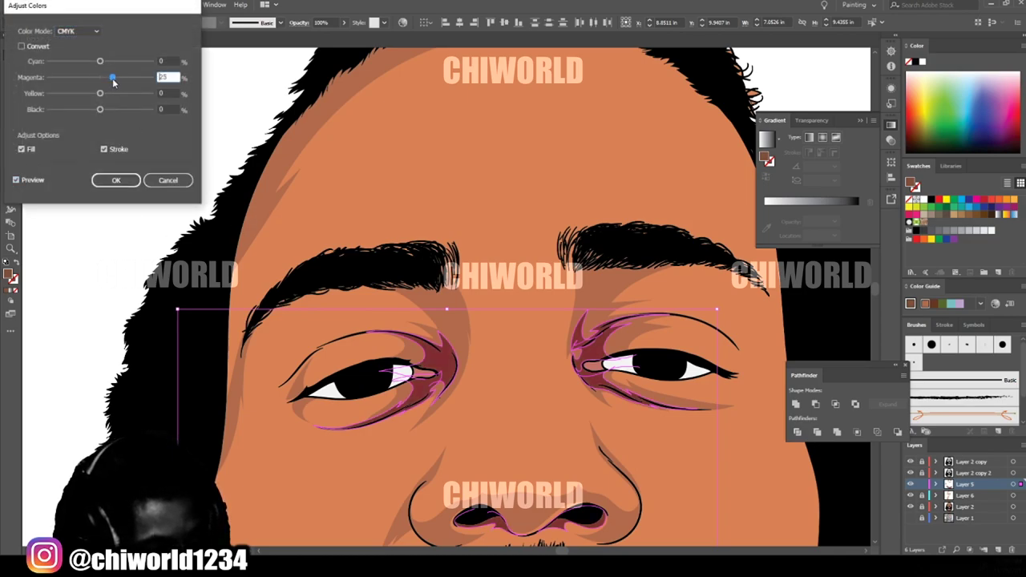
drag(108, 81, 107, 82)
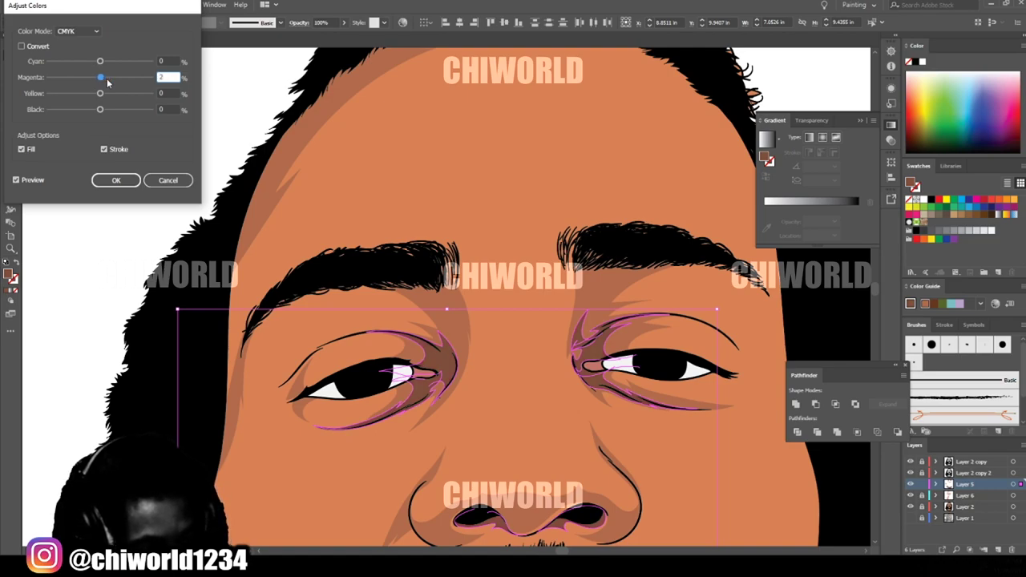
drag(100, 93, 107, 77)
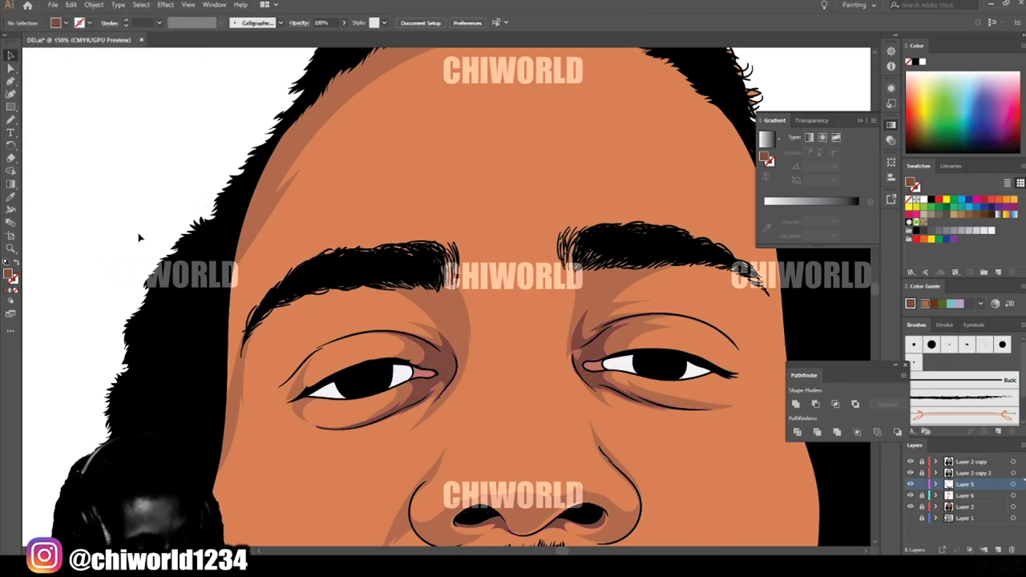
Step: Check the recoloured dark shadows around the eyes and nose, and undo the color balance change
key(ctrl+0)
scroll(710, 499, up, 4)
key(ctrl+minus)
key(ctrl+minus)
key(ctrl+plus)
key(ctrl+plus)
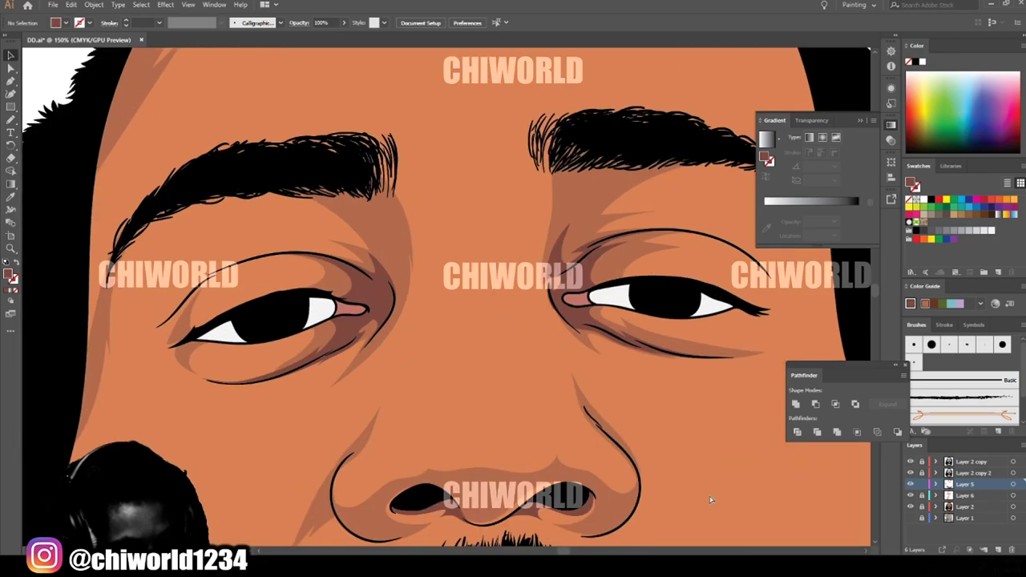
key(ctrl+z)
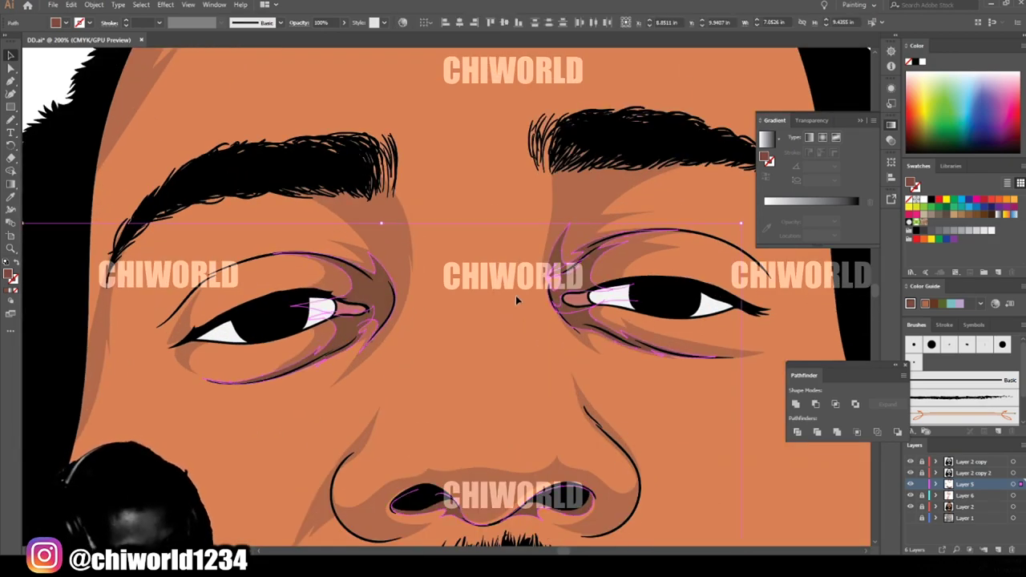
Step: Readjust the CMYK color balance of the dark brown shadow shapes and deselect them
click(71, 5)
mouse_move(161, 194)
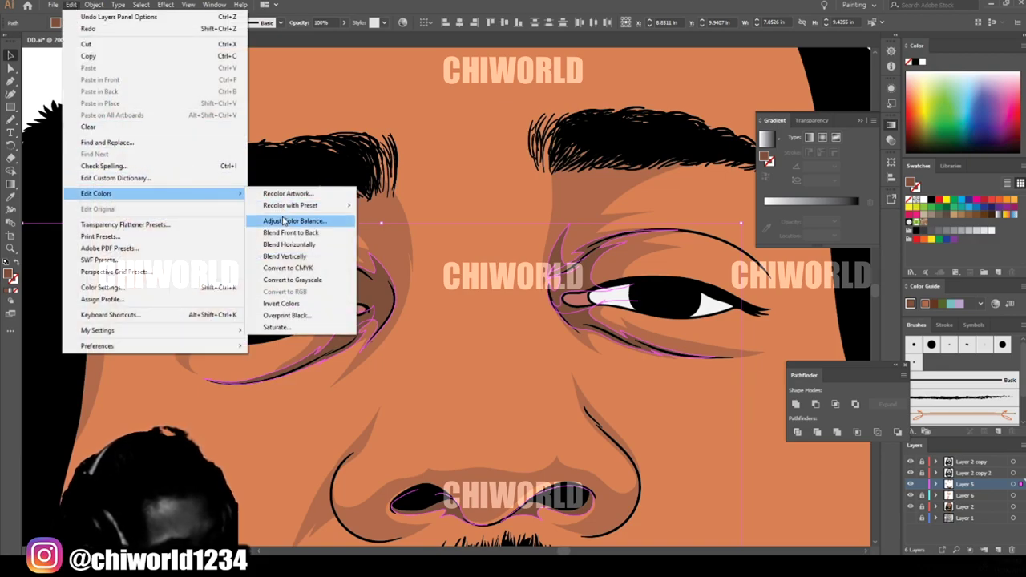
click(277, 216)
click(100, 77)
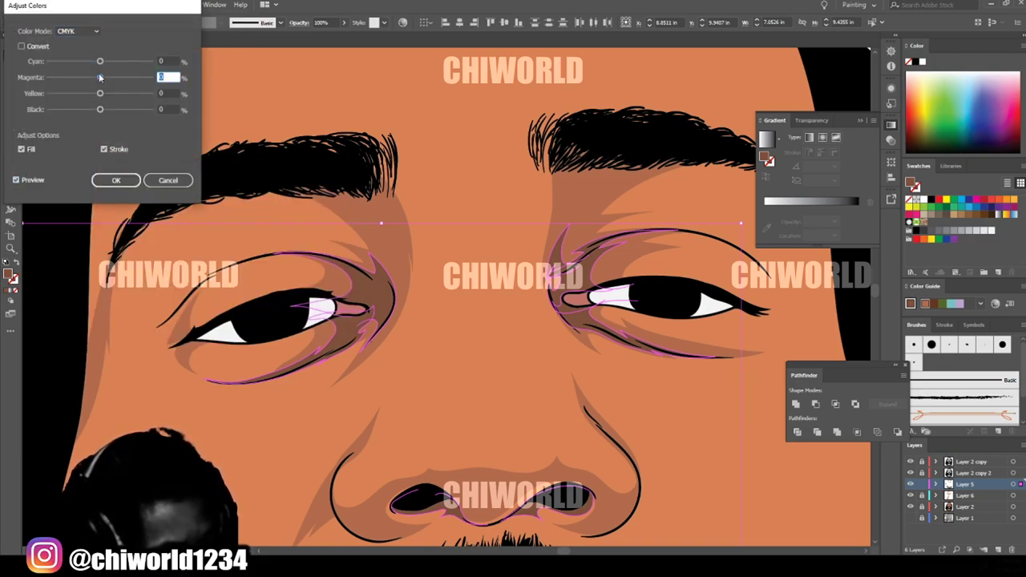
click(115, 179)
click(422, 269)
Step: Create a new layer and place it between Layer 6 and Layer 2
key(ctrl+minus)
key(ctrl+minus)
key(ctrl+minus)
key(ctrl+minus)
key(ctrl+minus)
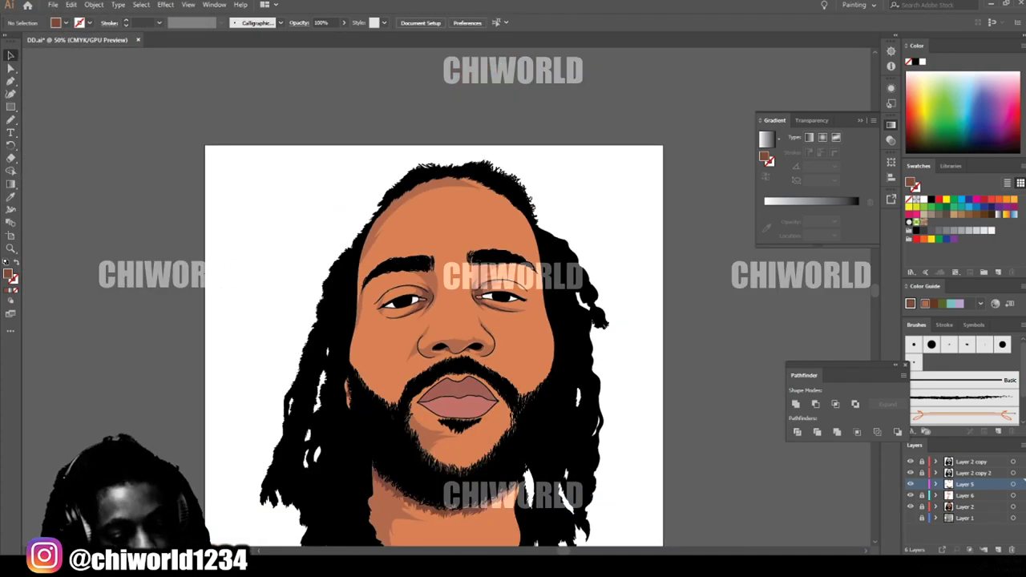
scroll(674, 494, down, 1)
key(ctrl+equal)
key(ctrl+equal)
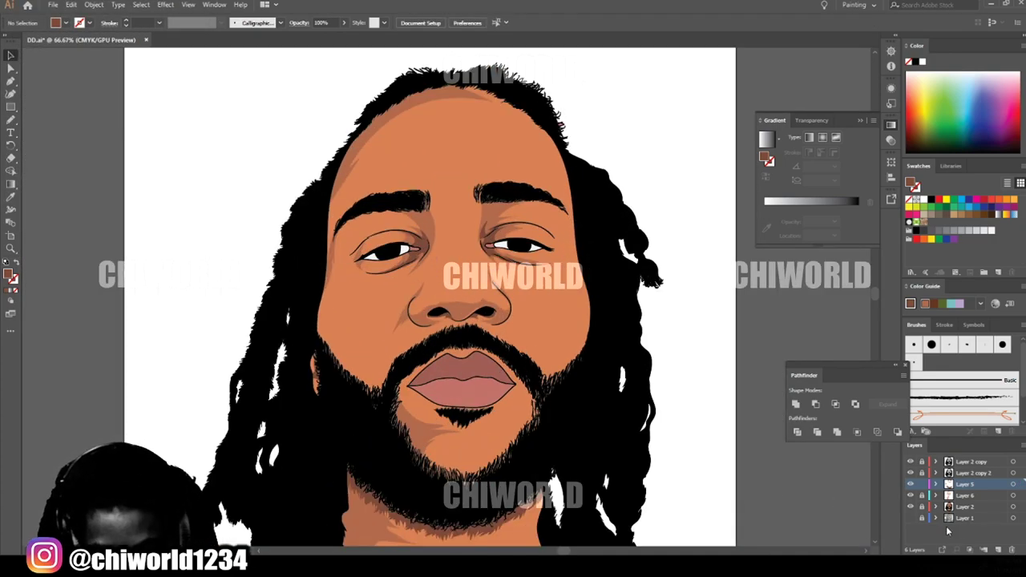
click(998, 550)
drag(971, 506, 970, 512)
Step: Sample the orange skin tone above the nose and darken the fill slightly to hex C16D48
key(ctrl+equal)
key(ctrl+equal)
scroll(638, 496, up, 1)
key(ctrl+equal)
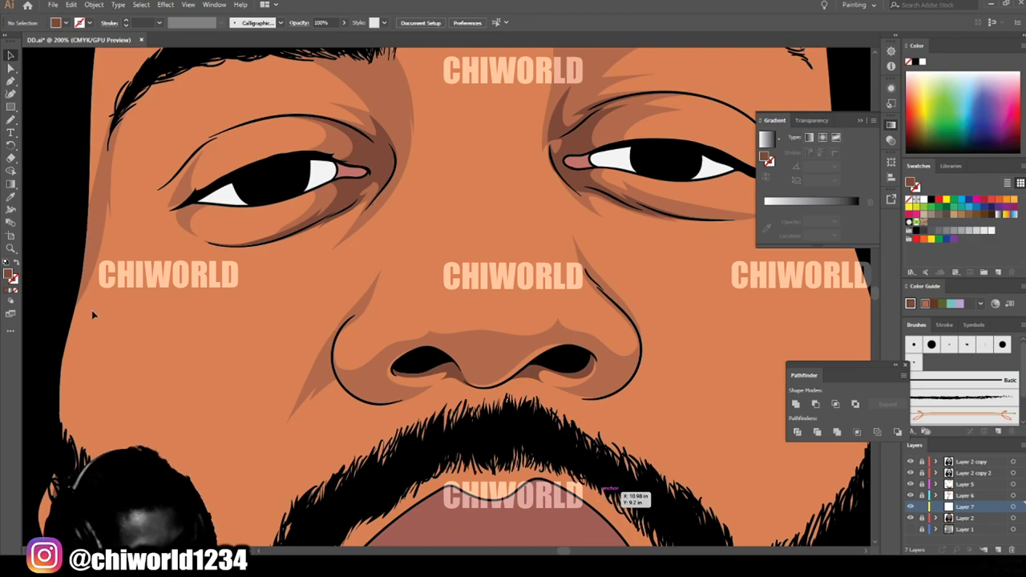
click(11, 197)
key(ctrl+plus)
key(ctrl+plus)
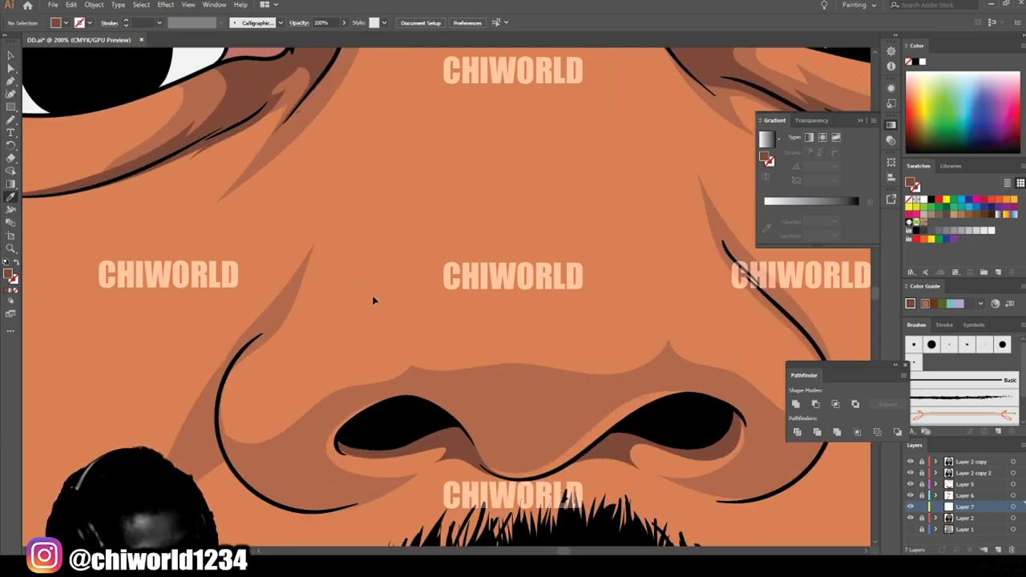
click(366, 349)
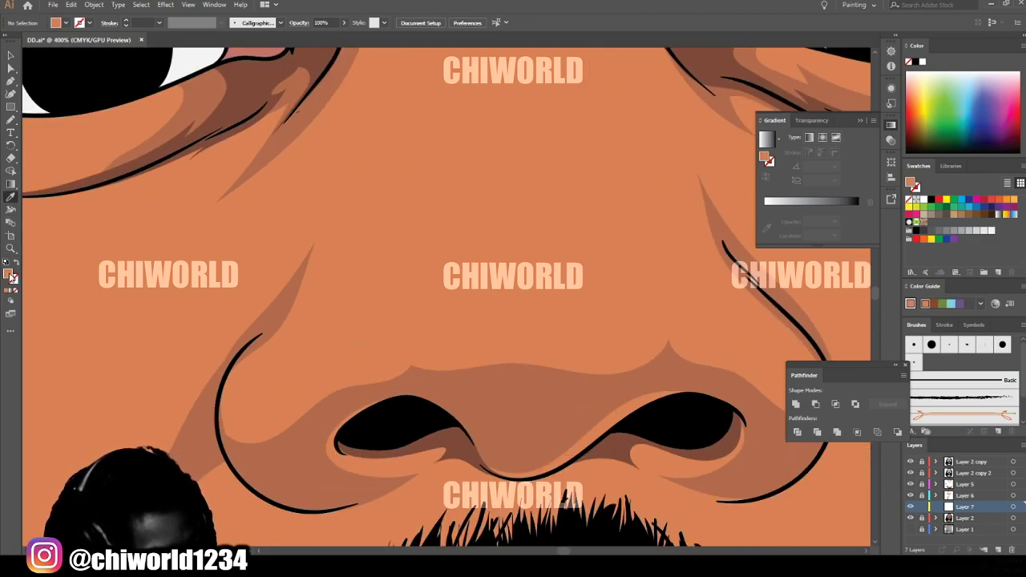
double_click(12, 277)
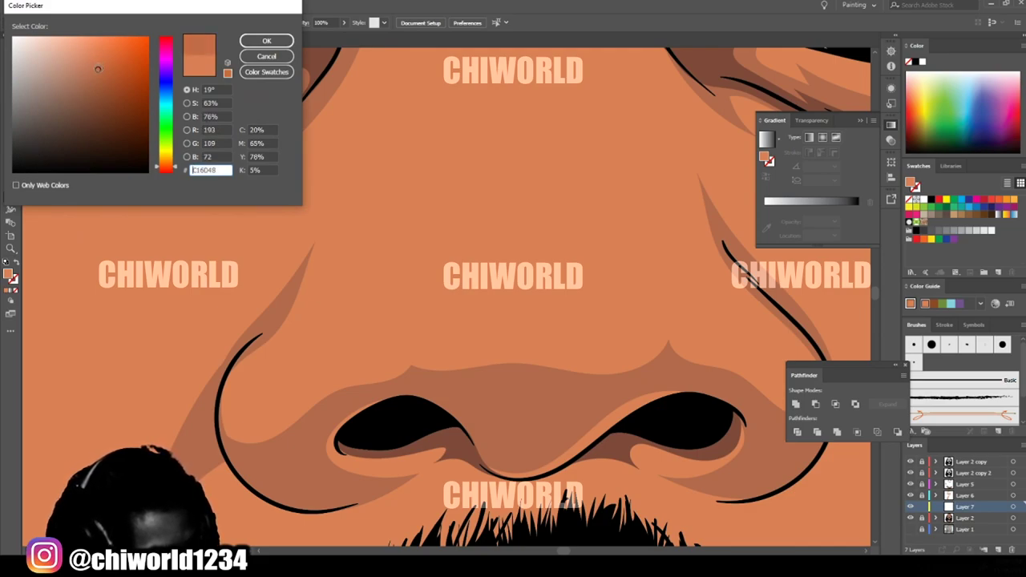
click(266, 41)
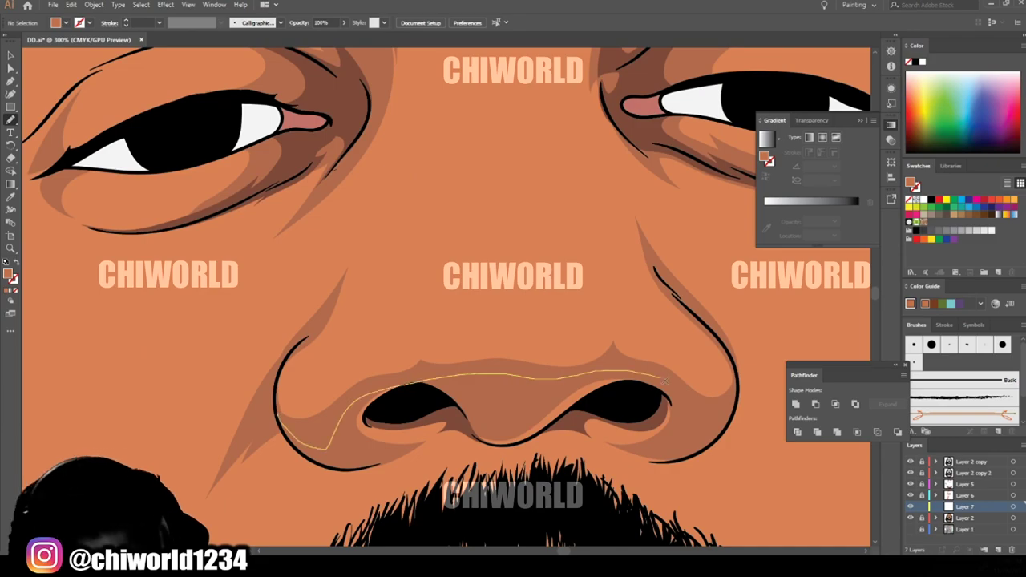
Step: Draw light brown shadow shapes across the nose above the nostrils and up the nose bridge with jagged edges
mouse_move(276, 387)
mouse_down()
mouse_move(441, 337)
mouse_move(561, 317)
mouse_move(445, 56)
mouse_up()
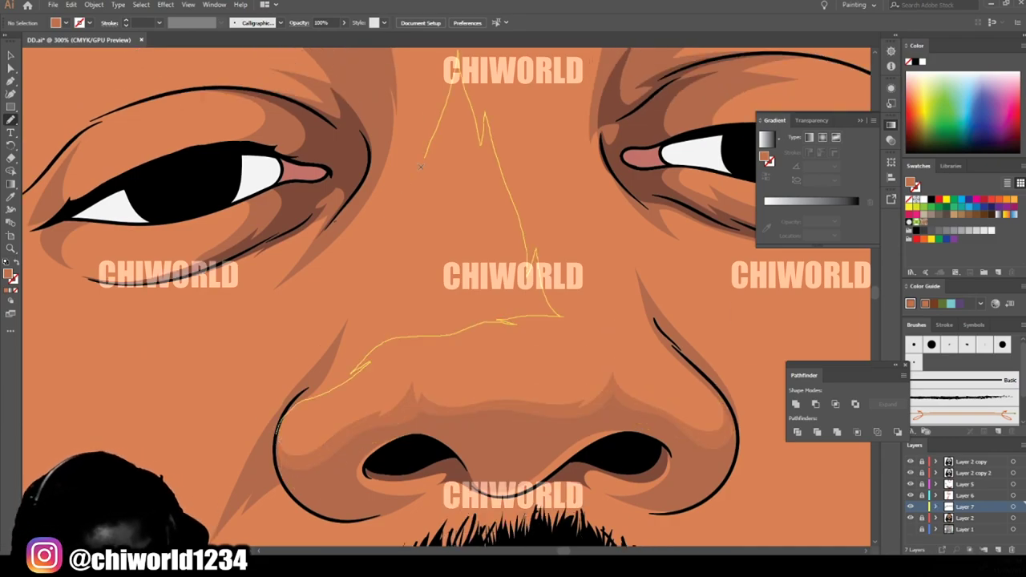
drag(445, 56, 322, 314)
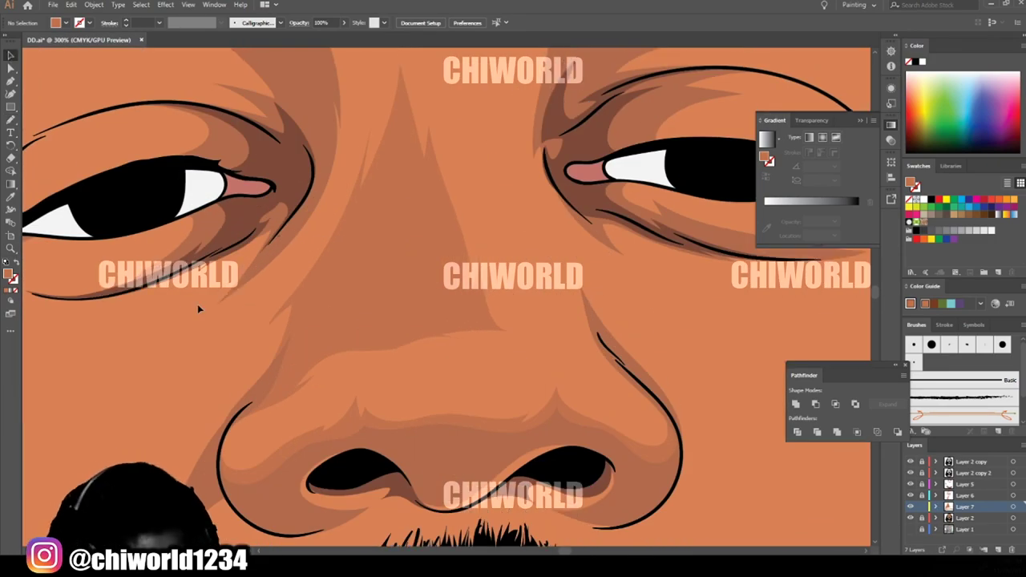
Step: Fine-tune the CMYK color balance of the new light brown nose shadows, raising cyan by 6%
click(345, 296)
click(70, 5)
mouse_move(112, 194)
click(294, 221)
click(16, 180)
mouse_move(101, 93)
mouse_down()
mouse_move(90, 94)
mouse_move(96, 62)
mouse_move(98, 77)
mouse_up()
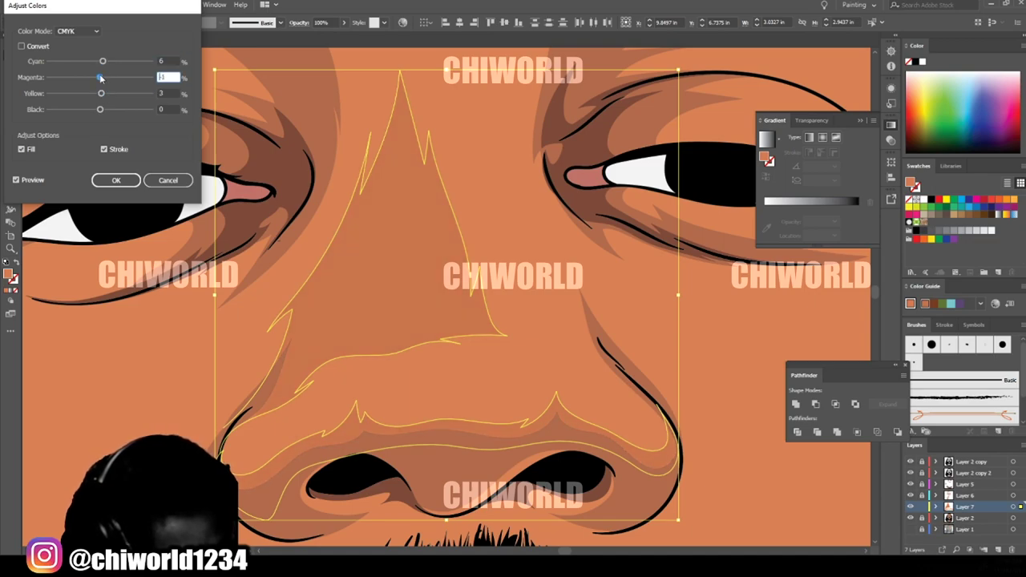
drag(100, 94, 98, 94)
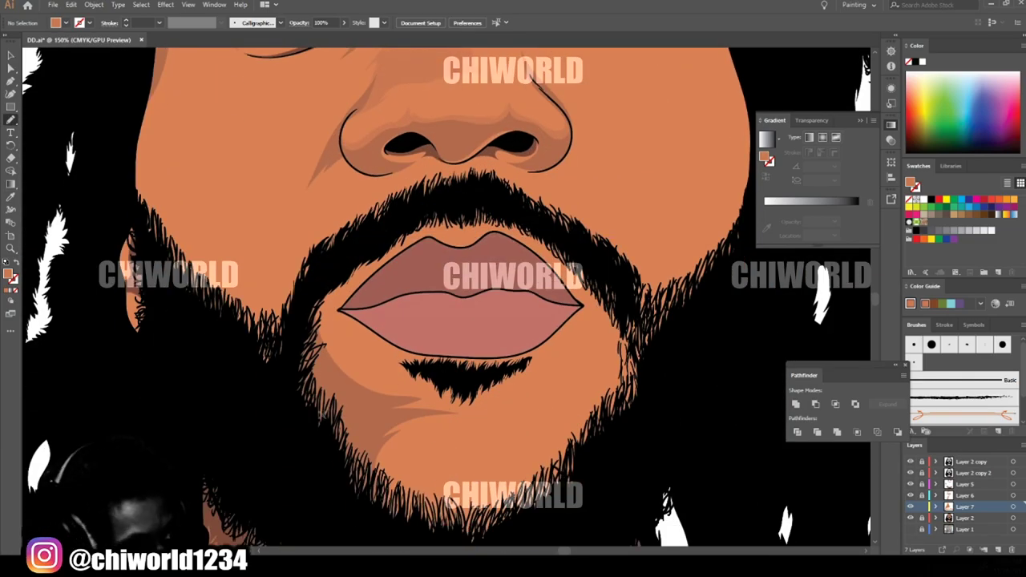
Step: Draw light brown shadows along the left of the chin and on the neck down into the drips
drag(325, 437, 535, 389)
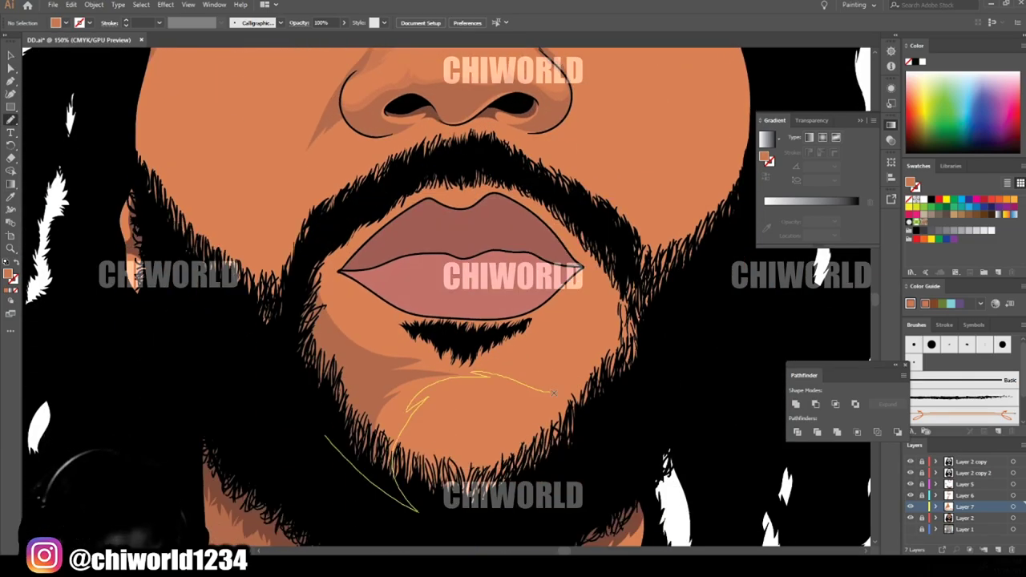
drag(363, 333, 365, 335)
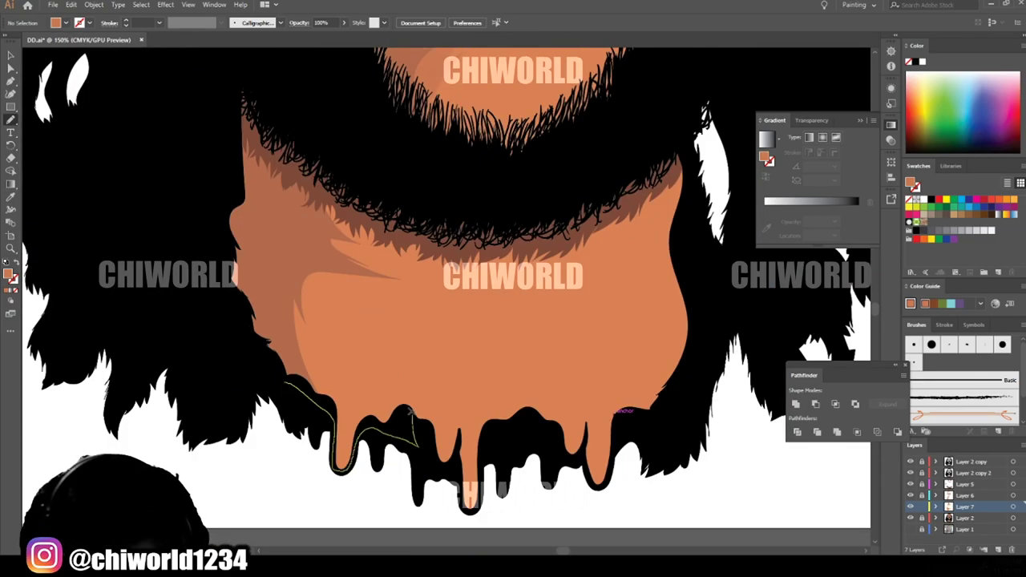
drag(409, 412, 407, 412)
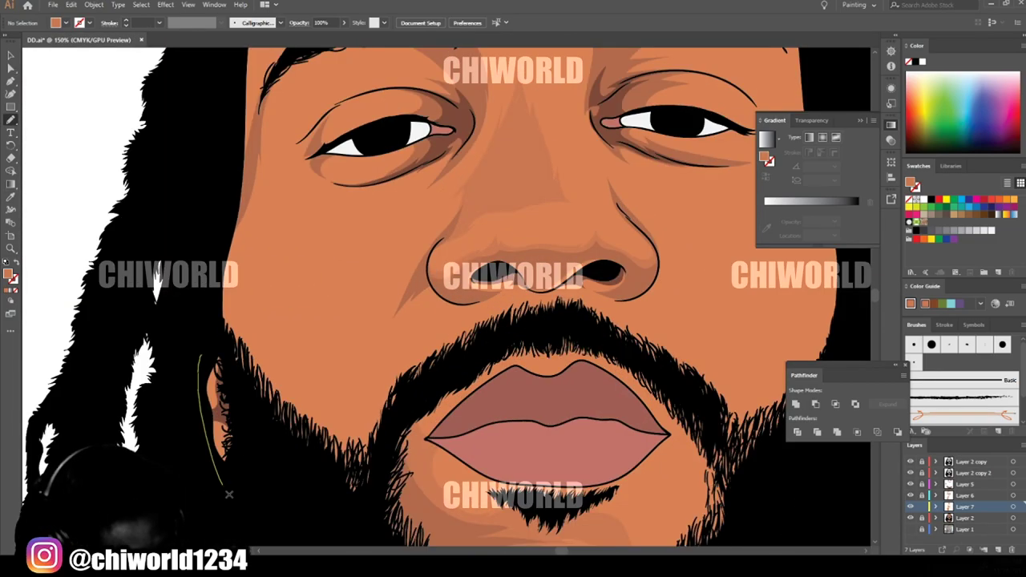
Step: Shade the left-hand ear and the cheek fold beside the nose in light brown
scroll(401, 463, up, 1)
mouse_move(529, 287)
mouse_down()
mouse_move(482, 299)
mouse_move(462, 330)
mouse_up()
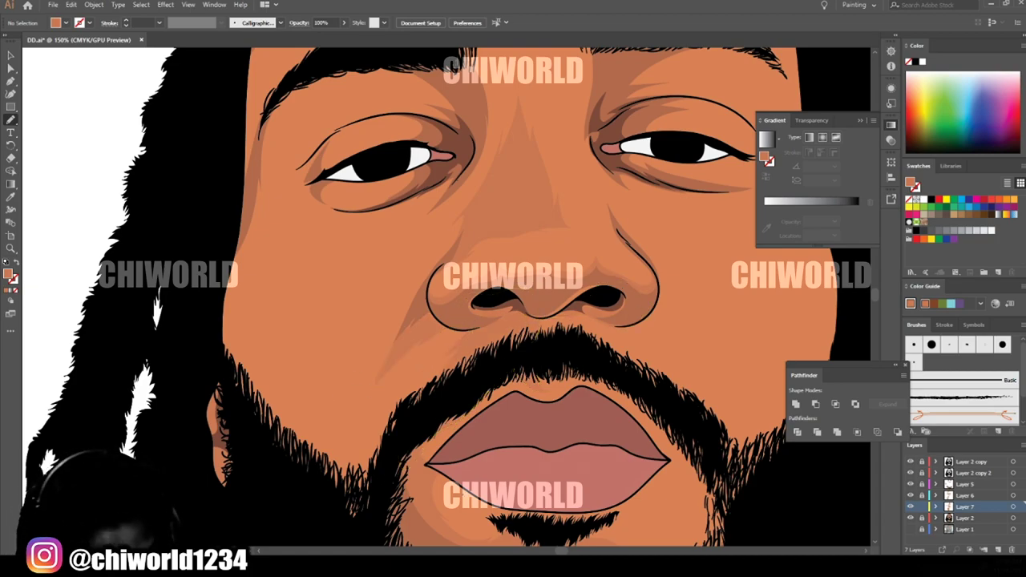
scroll(589, 264, left, 3)
scroll(589, 264, up, 1)
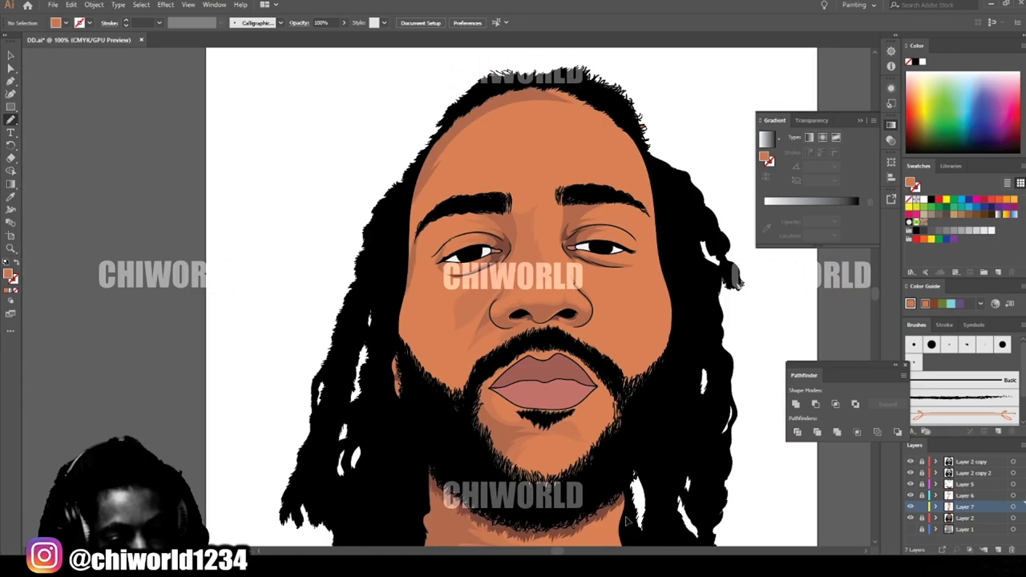
Step: Extend the light brown shading over the left-hand cheek and the forehead, and beside the right-hand nostril
alt+scroll(673, 414, up, 4)
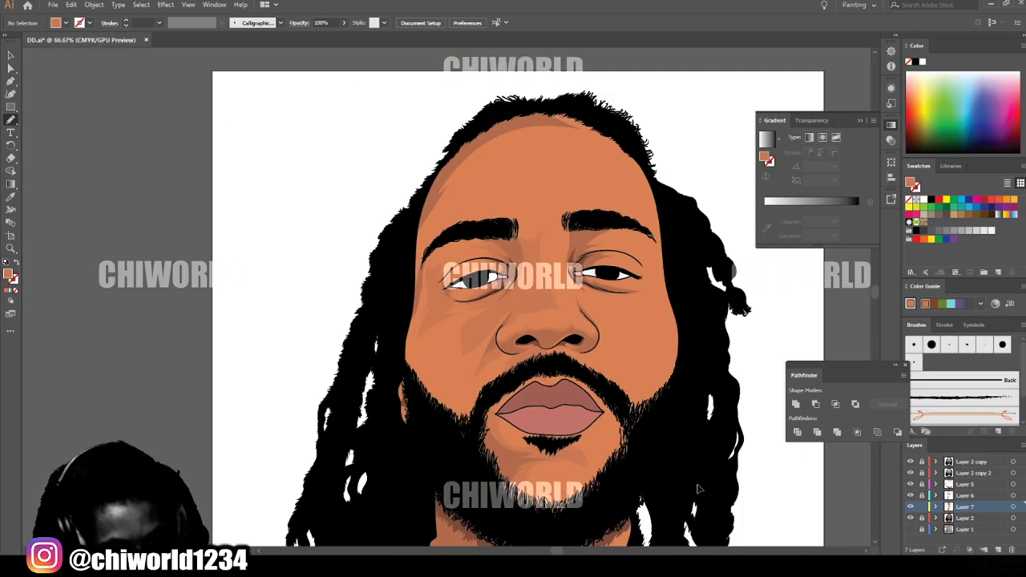
alt+scroll(684, 458, up, 4)
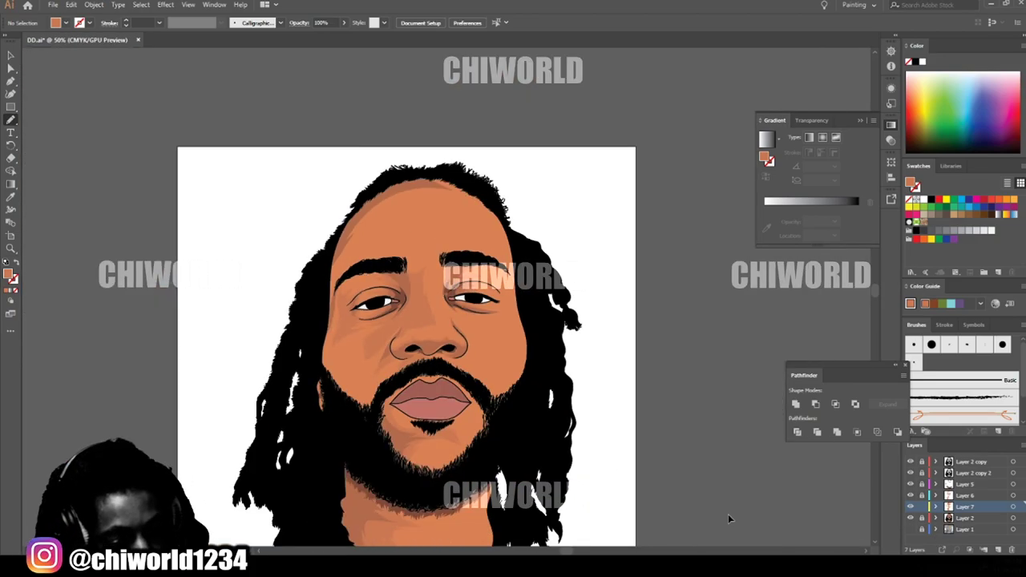
alt+scroll(673, 465, up, 4)
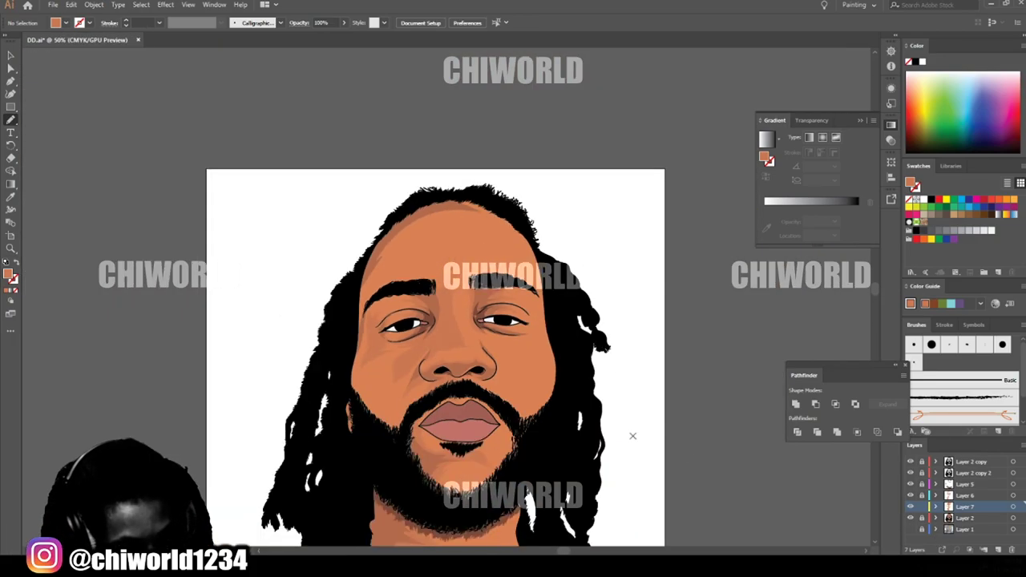
alt+scroll(436, 371, up, 4)
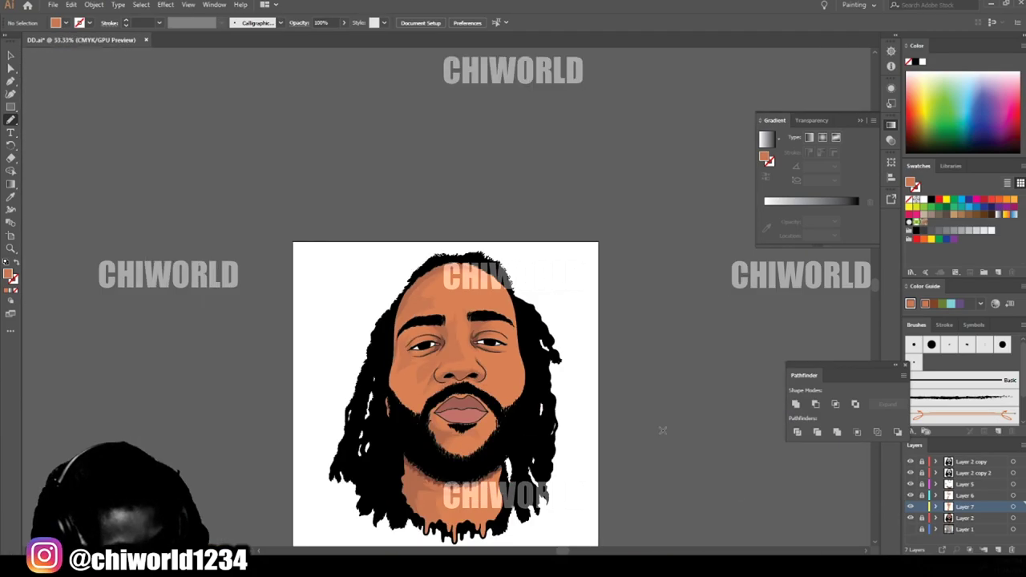
scroll(505, 303, up, 6)
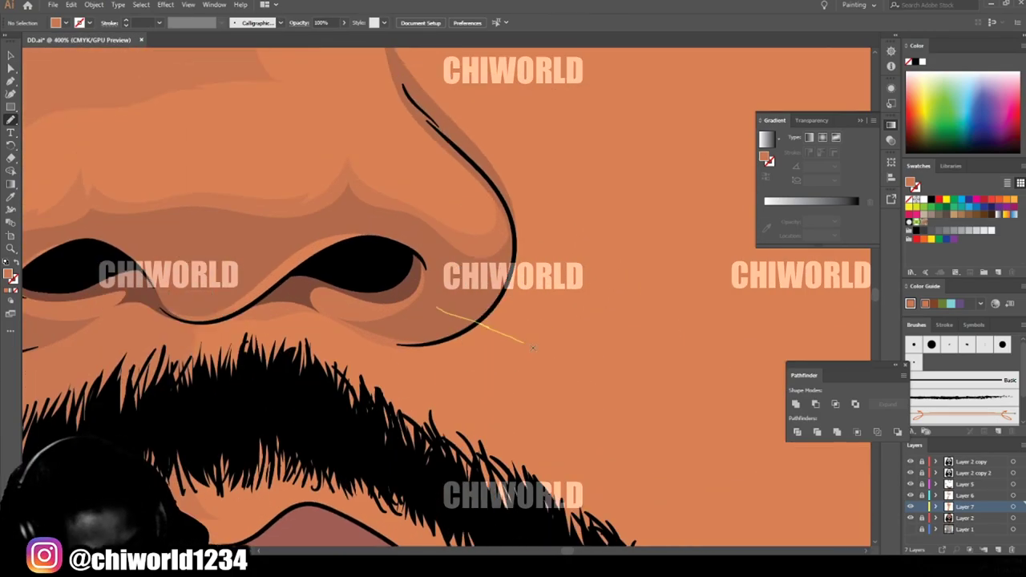
scroll(447, 297, down, 5)
key(ctrl+minus)
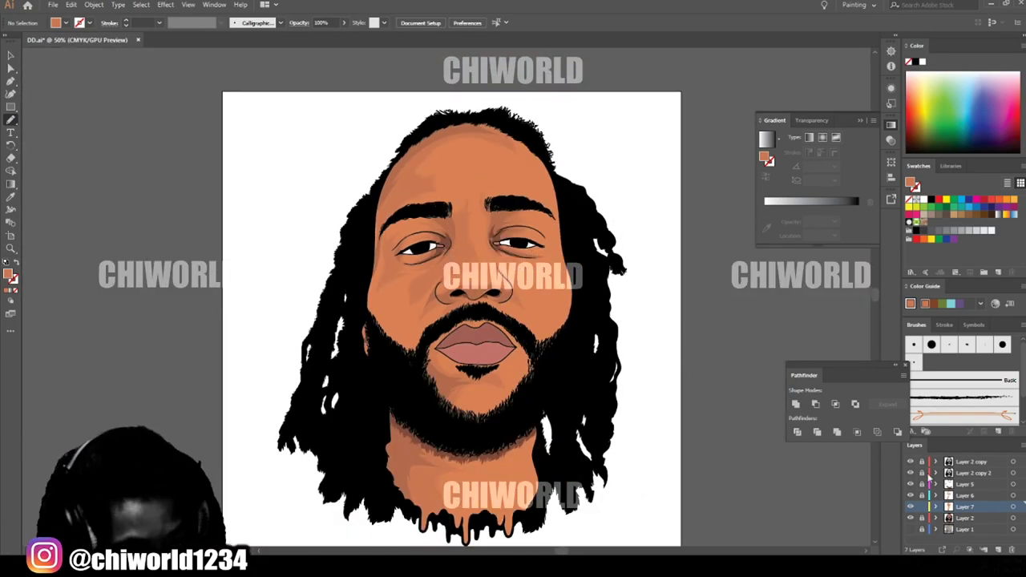
Step: Lock Layer 7, unlock and activate Layer 6, and sample the mid-brown shadow colour near the hairline as the fill
click(923, 507)
click(923, 495)
click(967, 496)
key(ctrl+plus)
key(ctrl+plus)
key(ctrl+plus)
click(11, 197)
click(451, 120)
click(449, 133)
scroll(104, 192, down, 4)
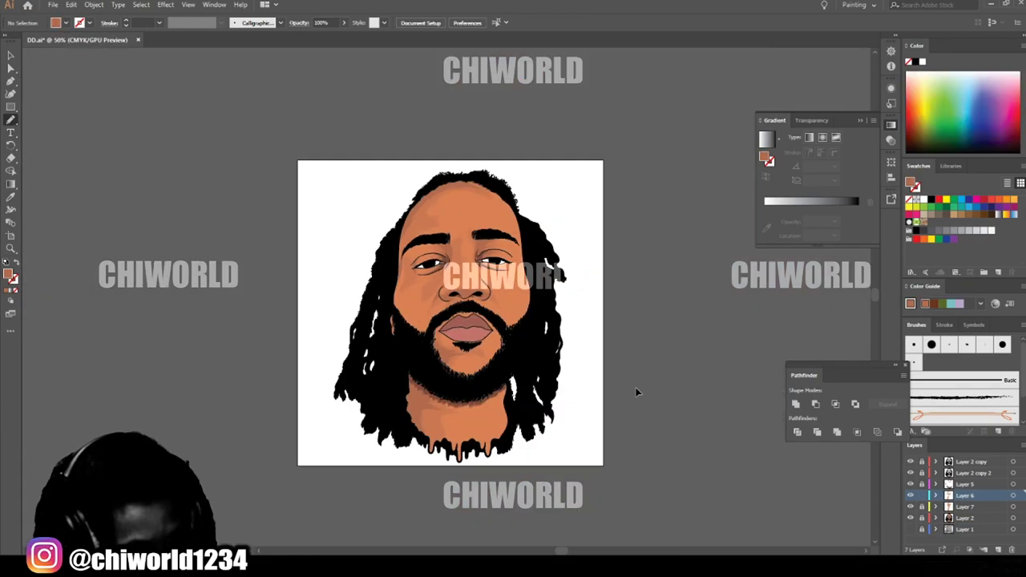
Step: Draw a jagged mid-brown shadow on the upper eyelid of the left-hand eye
scroll(636, 390, up, 6)
scroll(584, 391, down, 4)
scroll(428, 332, up, 6)
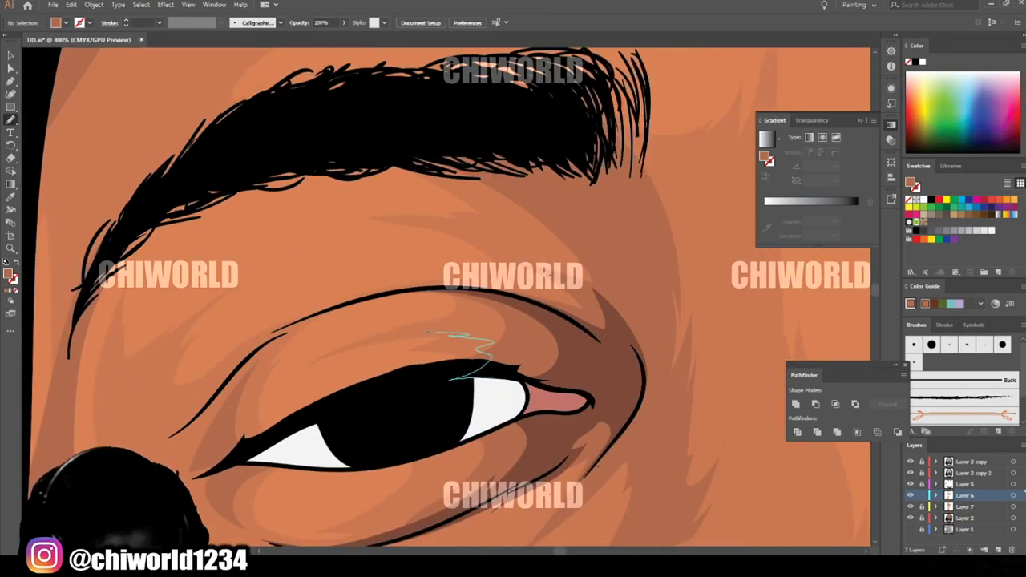
Step: Draw jagged mid-brown shadows around the right-hand eye and down the left-hand side of the forehead to the brow
scroll(448, 297, down, 4)
scroll(447, 297, up, 5)
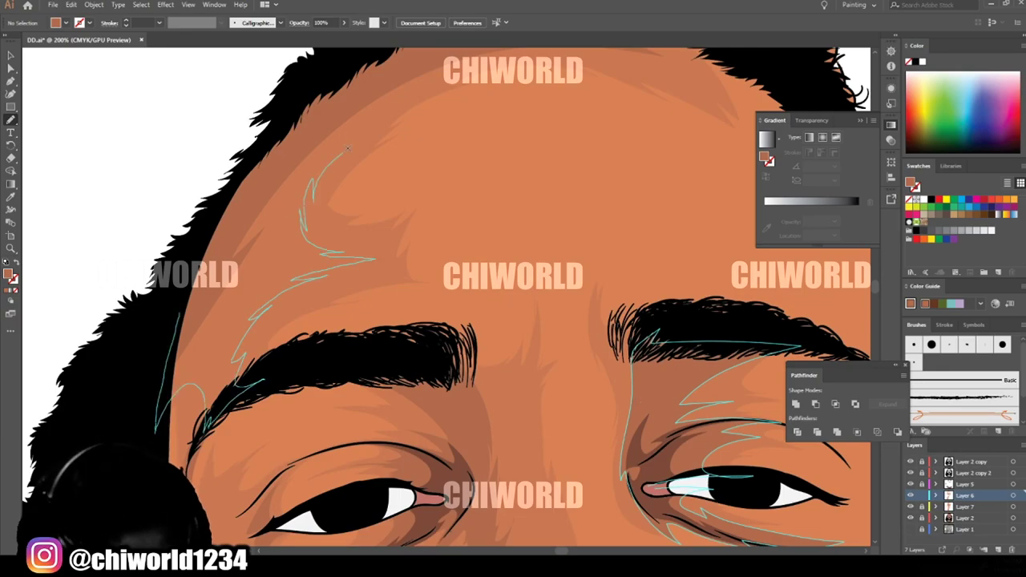
scroll(347, 147, down, 4)
scroll(520, 216, up, 5)
scroll(672, 469, down, 4)
scroll(349, 245, up, 5)
scroll(499, 430, down, 4)
scroll(603, 275, up, 4)
scroll(535, 232, down, 4)
Step: Make Layer 7 the active layer and sample the light brown shadow colour from the forehead for the Pencil tool
click(965, 507)
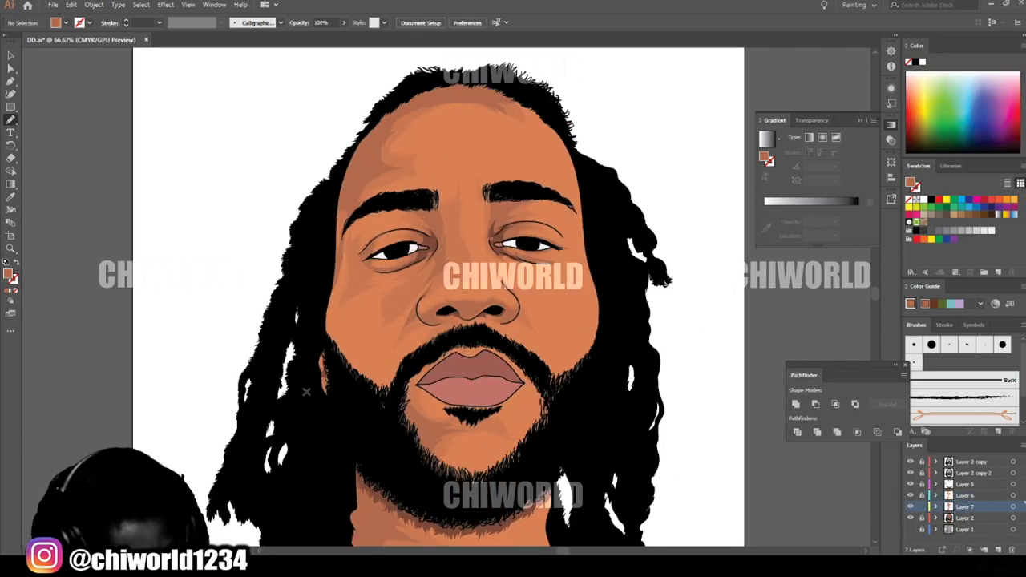
key(i)
click(401, 152)
key(n)
Step: Draw light brown shadows on the neck under the beard and over the right-hand side of the lower face
scroll(476, 385, down, 2)
scroll(475, 386, up, 2)
mouse_move(519, 527)
mouse_down()
mouse_move(505, 380)
mouse_move(519, 527)
mouse_up()
scroll(593, 320, up, 3)
scroll(594, 321, right, 3)
mouse_move(546, 455)
mouse_down()
mouse_move(532, 325)
mouse_move(547, 455)
mouse_up()
scroll(639, 300, up, 3)
drag(494, 150, 624, 170)
scroll(443, 295, down, 3)
scroll(351, 330, up, 3)
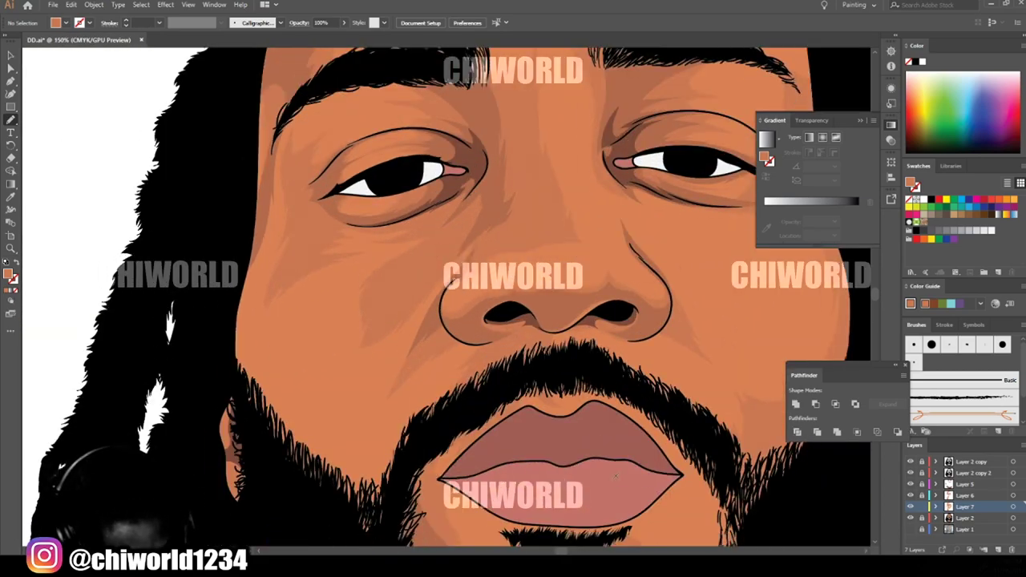
Step: Shade around the outside of the right-hand eye and across the middle of the forehead in light brown with jagged edges
scroll(357, 335, down, 1)
drag(407, 480, 358, 338)
drag(311, 227, 263, 483)
scroll(482, 385, down, 3)
scroll(529, 229, up, 3)
drag(667, 393, 686, 400)
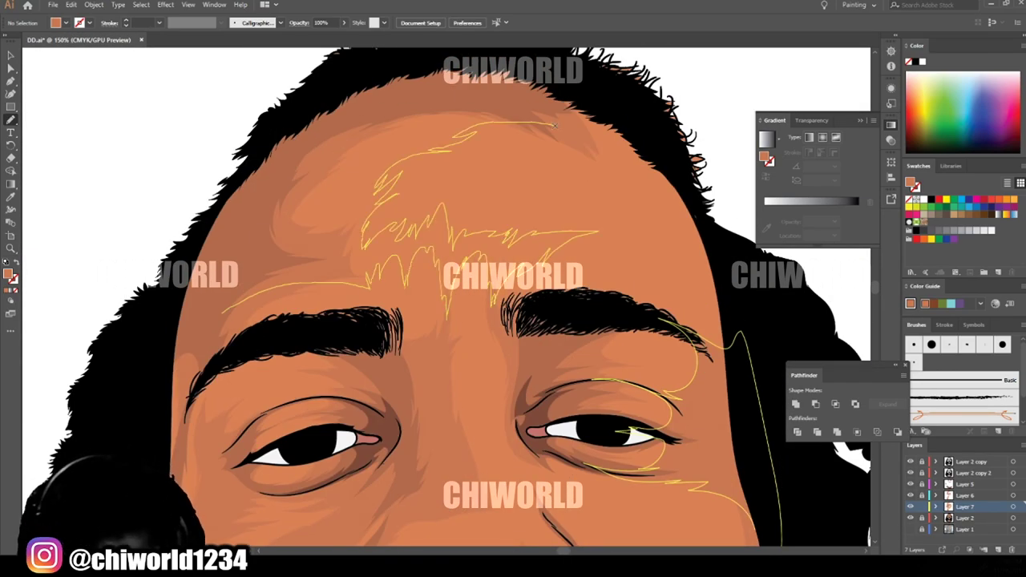
scroll(555, 124, down, 4)
scroll(340, 435, up, 4)
drag(431, 366, 449, 350)
mouse_move(653, 213)
mouse_down()
mouse_move(553, 326)
mouse_move(417, 345)
mouse_up()
Step: Extend the light brown shading over the right-hand cheek
scroll(481, 401, down, 3)
scroll(470, 193, up, 3)
mouse_move(569, 422)
mouse_down()
mouse_move(478, 497)
mouse_move(407, 453)
mouse_up()
mouse_move(691, 418)
mouse_down()
mouse_move(591, 479)
mouse_move(691, 417)
mouse_up()
scroll(469, 365, down, 3)
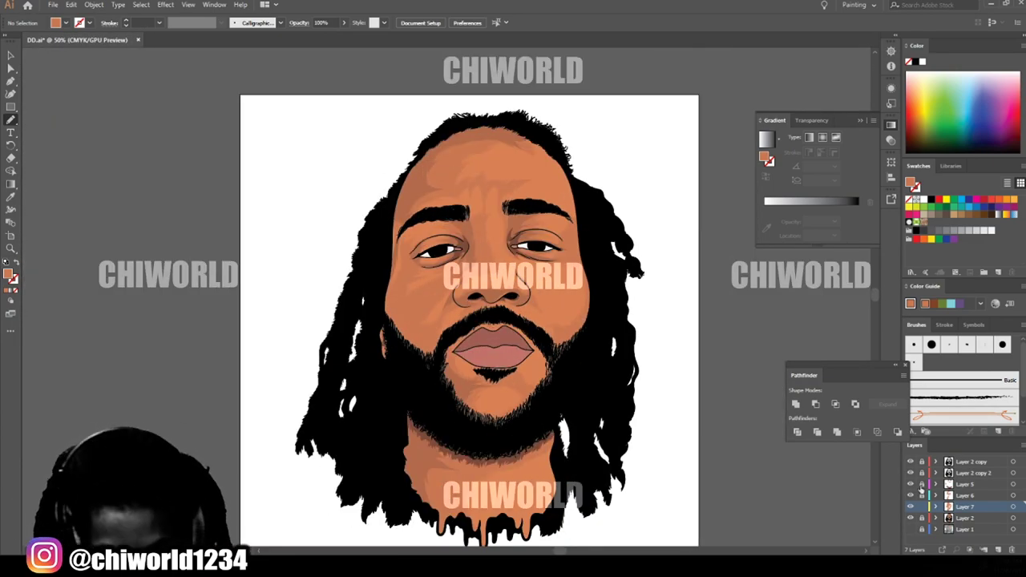
Step: Lock Layer 7, unlock and activate Layer 6, and sample the mid-brown shadow colour as the fill
click(922, 507)
click(922, 496)
click(967, 496)
scroll(441, 491, up, 1)
click(10, 197)
click(473, 383)
Step: Draw spiky mid-brown shadows over the left-hand cheek below the eye
scroll(503, 369, up, 3)
mouse_move(433, 301)
mouse_down()
mouse_move(639, 312)
mouse_move(421, 294)
mouse_move(327, 323)
mouse_up()
scroll(449, 235, down, 3)
scroll(449, 143, up, 3)
drag(429, 284, 326, 324)
scroll(337, 336, up, 1)
mouse_move(286, 448)
mouse_down()
mouse_move(219, 312)
mouse_move(286, 448)
mouse_up()
scroll(288, 401, up, 3)
scroll(289, 401, left, 4)
Step: Shade the side of the nose bridge beside the left-hand eye in mid-brown
drag(341, 378, 439, 485)
mouse_move(354, 379)
mouse_down()
mouse_move(382, 262)
mouse_move(353, 376)
mouse_move(376, 434)
mouse_up()
scroll(437, 326, down, 5)
scroll(487, 292, up, 5)
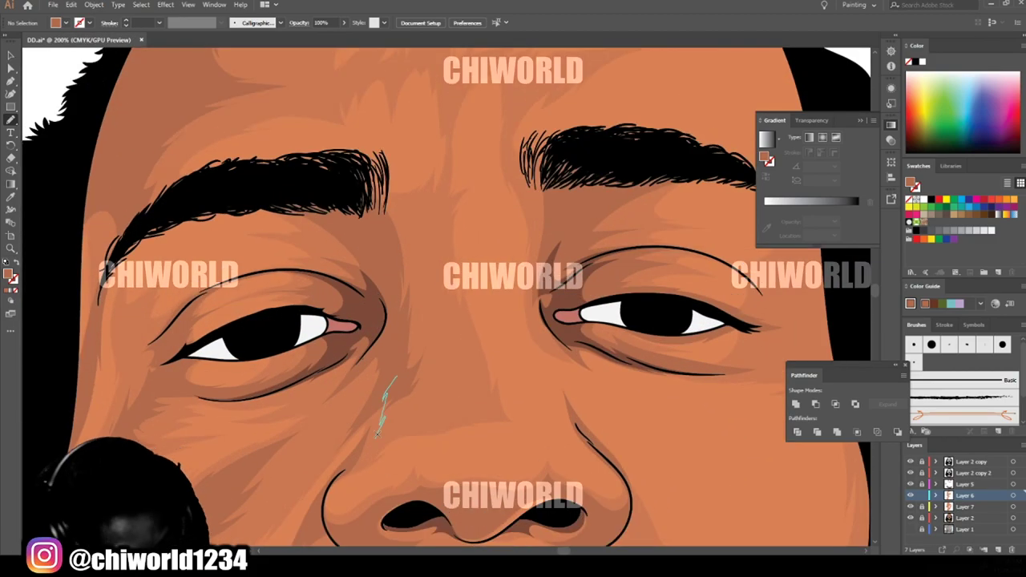
drag(382, 218, 397, 376)
scroll(401, 321, up, 4)
scroll(513, 353, down, 2)
mouse_move(553, 240)
mouse_down()
mouse_move(630, 365)
mouse_move(562, 249)
mouse_up()
Step: Add mid-brown shadows and frown lines to the forehead above the left-hand eyebrow and between the brows
scroll(481, 252, up, 5)
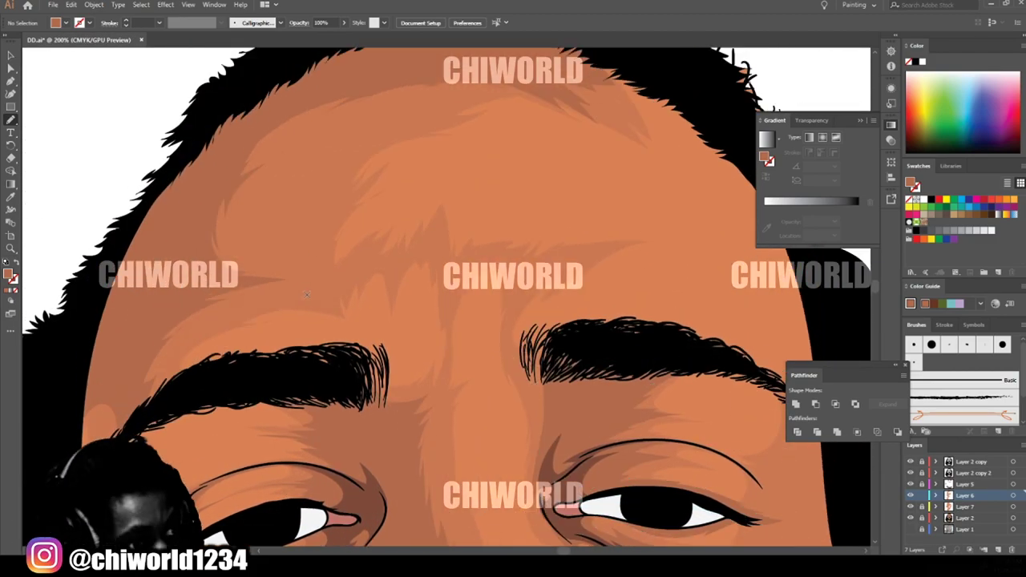
scroll(441, 265, up, 1)
drag(394, 300, 442, 305)
drag(285, 279, 223, 315)
scroll(437, 190, down, 3)
scroll(413, 178, up, 3)
mouse_move(304, 305)
mouse_down()
mouse_move(337, 300)
mouse_move(305, 305)
mouse_up()
Step: Draw a large mid-brown shadow along the left-hand side of the neck above the drips
scroll(603, 471, down, 3)
scroll(603, 471, up, 3)
drag(239, 391, 293, 463)
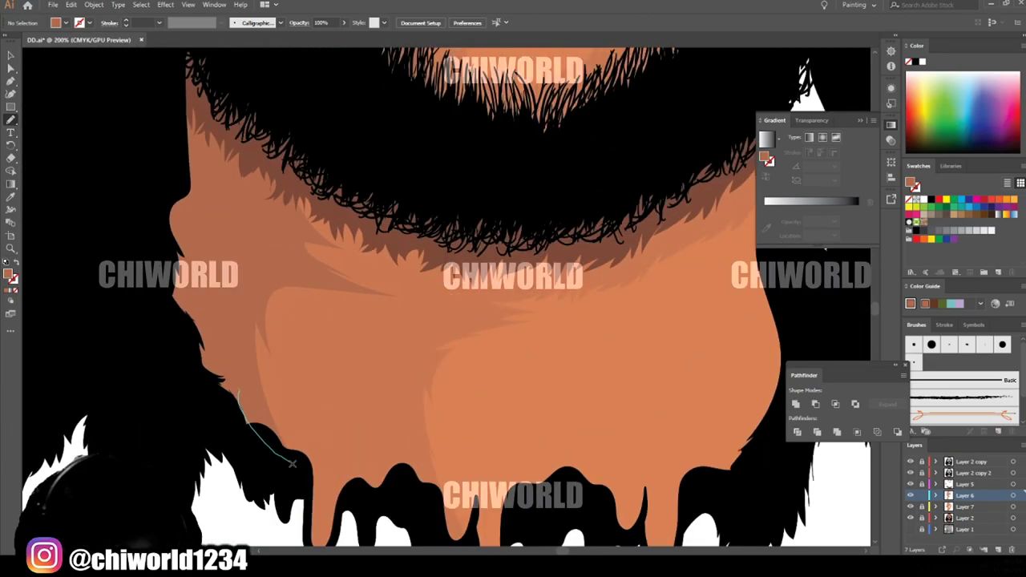
drag(361, 369, 239, 390)
scroll(401, 321, up, 3)
mouse_move(421, 409)
mouse_down()
mouse_move(727, 223)
mouse_move(540, 462)
mouse_move(421, 449)
mouse_up()
Step: Draw a spiky mid-brown shadow on the right-hand side of the chin along the beard edge
key(ctrl+minus)
key(ctrl+minus)
key(ctrl+minus)
key(ctrl+equal)
scroll(706, 391, up, 4)
scroll(706, 390, up, 2)
mouse_move(499, 443)
mouse_down()
mouse_move(450, 437)
mouse_move(406, 412)
mouse_move(593, 362)
mouse_up()
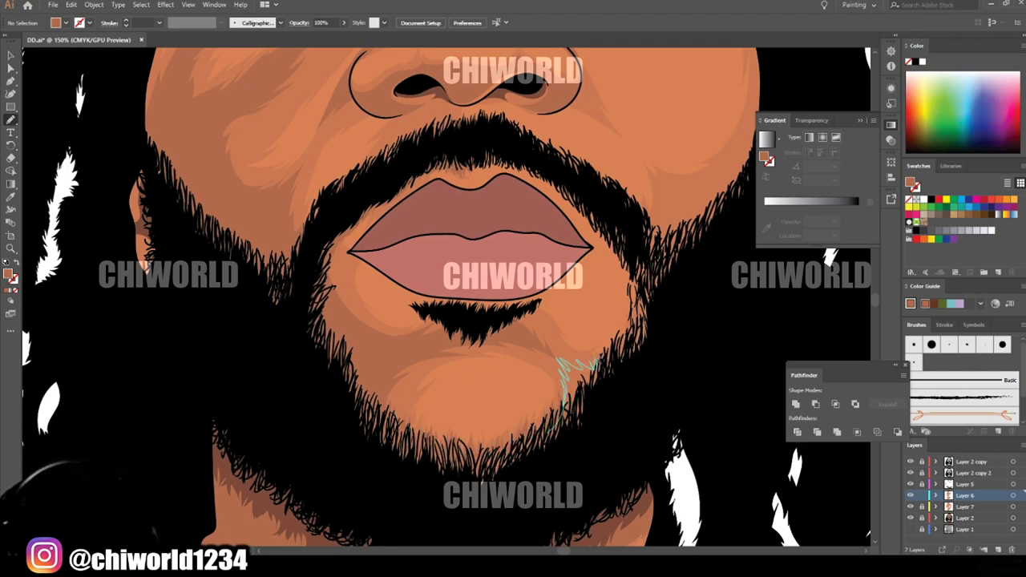
drag(654, 255, 553, 429)
Step: Extend the mid-brown shading along the beard edge of the right-hand cheek
drag(481, 281, 409, 397)
drag(261, 358, 274, 345)
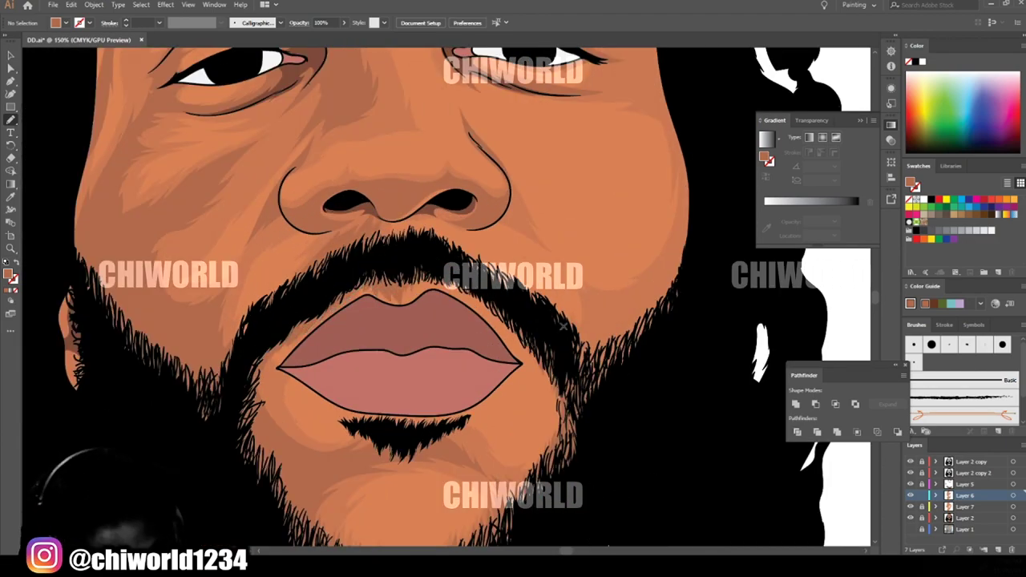
drag(703, 187, 579, 437)
scroll(446, 309, down, 4)
scroll(373, 240, up, 1)
Step: Lock Layer 6, activate Layer 5, and sample the dark brown shadow colour as the fill
click(923, 495)
click(966, 485)
scroll(410, 277, up, 2)
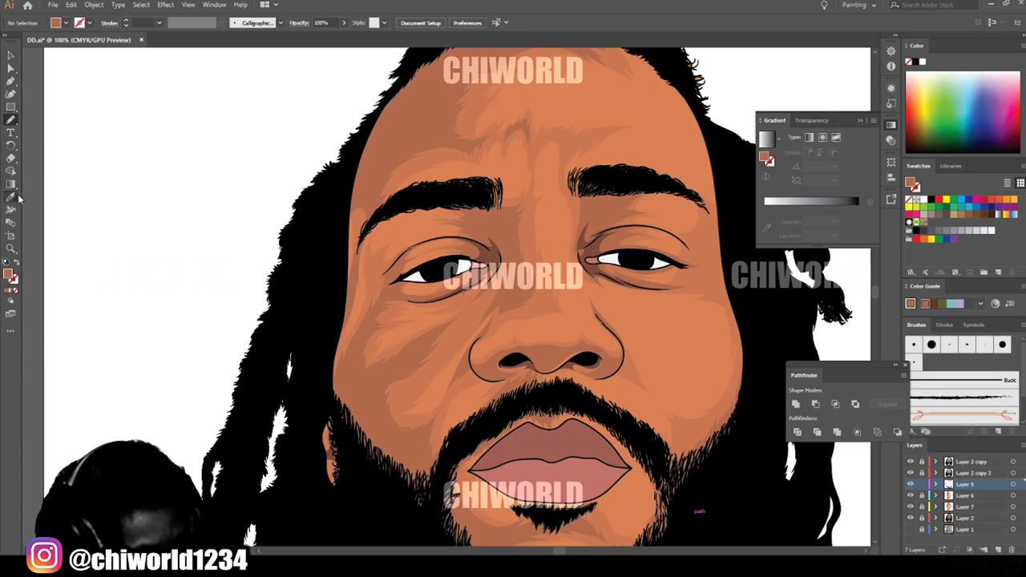
click(12, 197)
scroll(438, 201, up, 2)
Step: Draw a dark brown shadow between the inner end of the left-hand eyebrow and the eye corner
scroll(552, 292, up, 2)
drag(417, 297, 491, 393)
scroll(470, 195, down, 4)
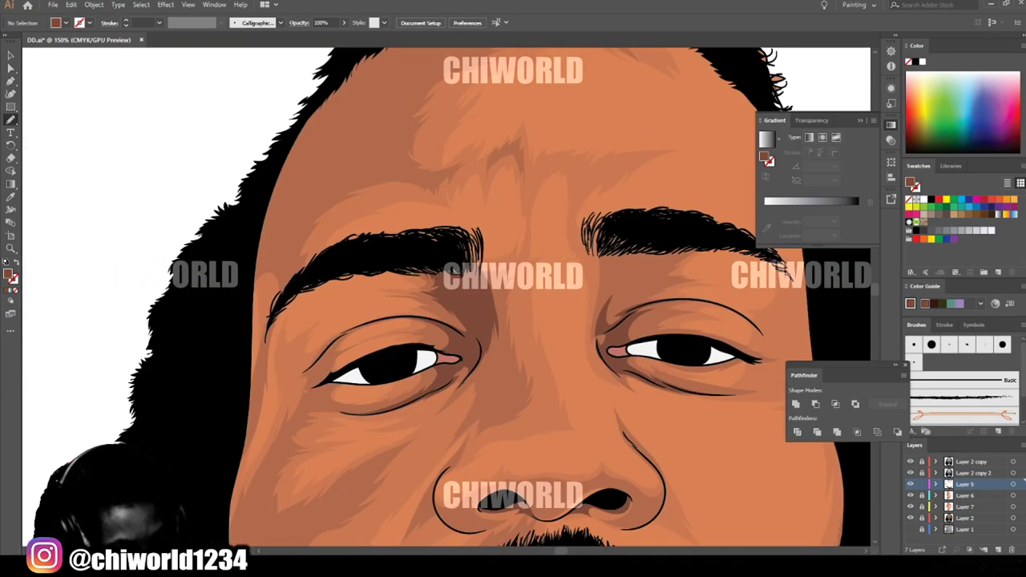
scroll(527, 372, up, 3)
drag(495, 393, 489, 394)
Step: Draw a dark brown shadow down the left-hand edge of the neck
scroll(497, 393, down, 4)
scroll(477, 513, up, 3)
drag(268, 353, 286, 416)
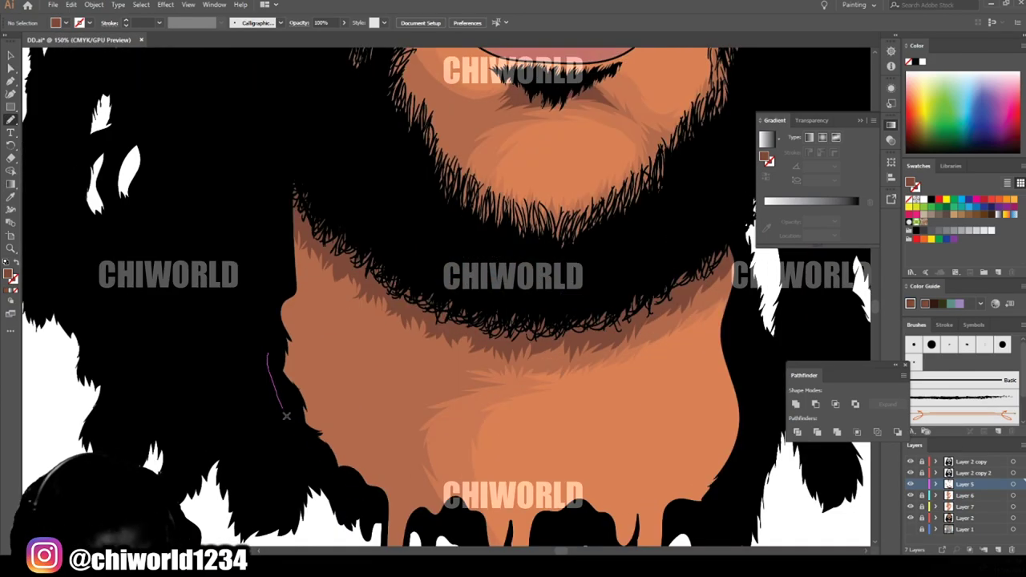
scroll(391, 335, down, 2)
Step: Draw a jagged dark brown shadow on the left-hand cheek along the upper edge of the beard
scroll(403, 416, up, 1)
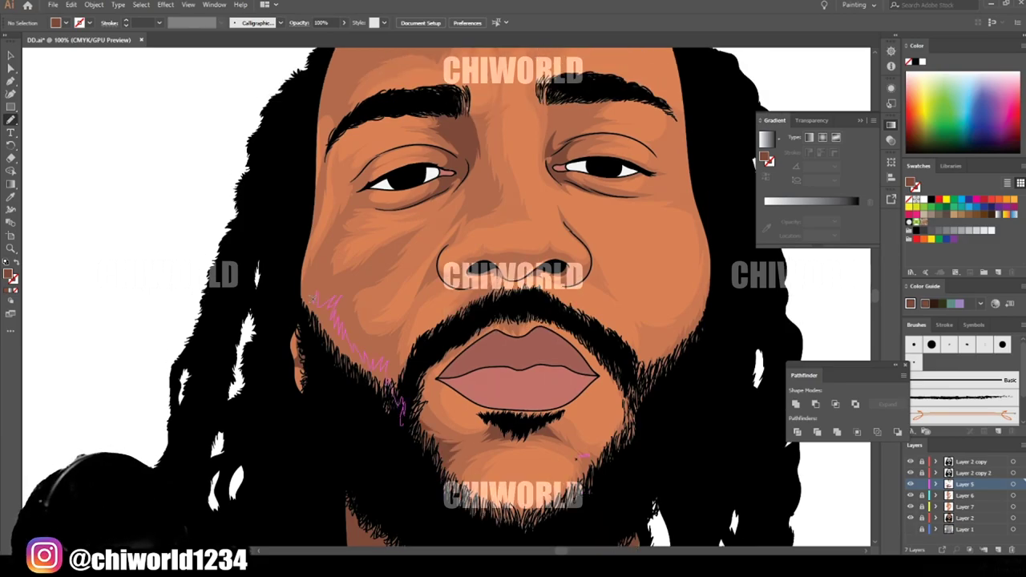
scroll(446, 289, down, 1)
scroll(383, 275, up, 2)
scroll(366, 354, down, 2)
Step: Draw dark brown shadows at the inner corner and under the lower lid of the left-hand eye
scroll(561, 210, up, 3)
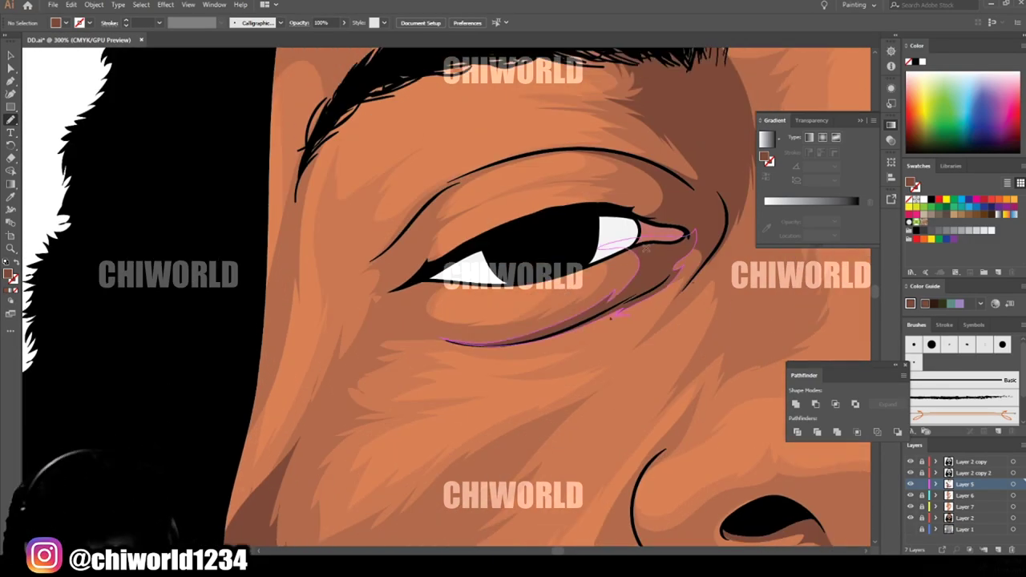
scroll(436, 328, down, 2)
scroll(446, 332, down, 1)
Step: Add dark brown shadow spikes on the nose bridge beside the left-hand eye's inner corner
scroll(449, 335, up, 1)
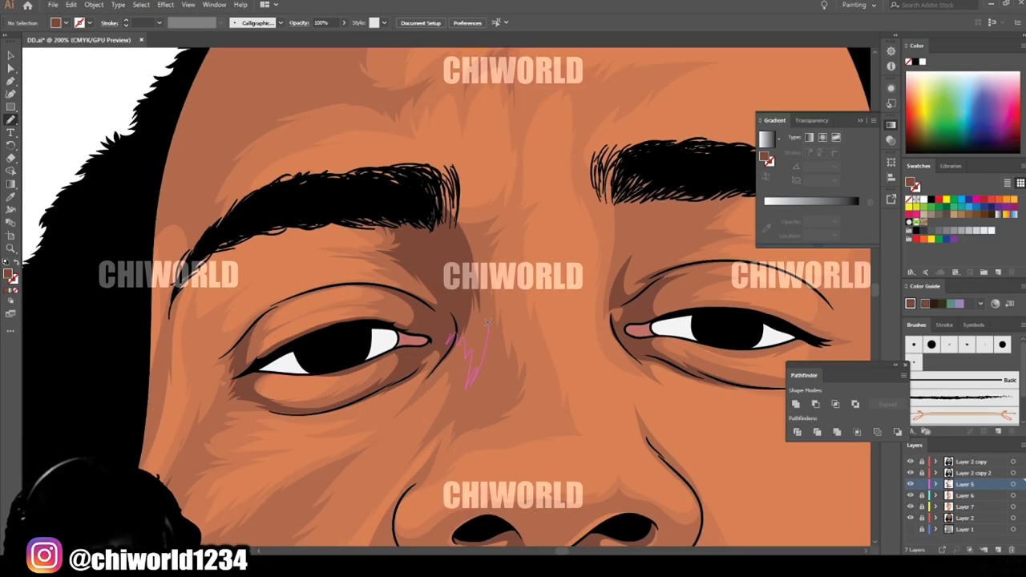
scroll(688, 418, down, 1)
scroll(388, 268, up, 4)
scroll(375, 269, down, 3)
scroll(605, 280, up, 3)
drag(639, 305, 396, 265)
scroll(484, 315, down, 4)
Step: Draw a dark brown shadow along the left-hand hairline of the forehead
key(ctrl+plus)
key(ctrl+plus)
key(ctrl+plus)
key(ctrl+plus)
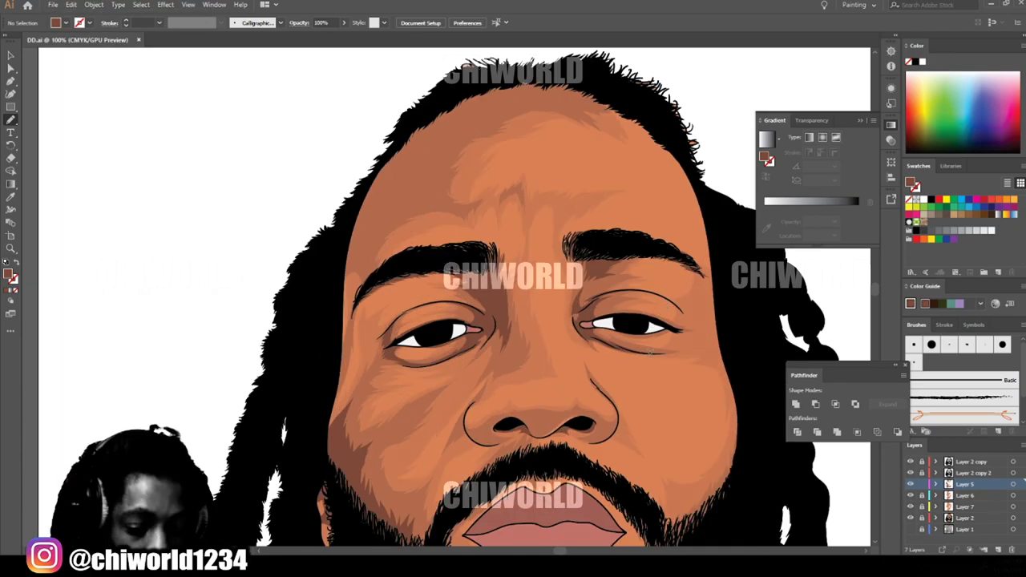
drag(322, 260, 188, 436)
drag(244, 454, 276, 340)
mouse_move(266, 293)
mouse_down()
mouse_move(321, 284)
mouse_move(346, 243)
mouse_up()
scroll(346, 243, up, 2)
drag(390, 197, 593, 103)
Step: Draw a narrow dark brown shadow down the temple outside the left-hand eye, from the brow to the cheek
key(ctrl+minus)
key(ctrl+minus)
key(ctrl+minus)
key(ctrl+minus)
key(ctrl+plus)
key(ctrl+plus)
key(ctrl+plus)
drag(353, 417, 383, 335)
scroll(497, 401, down, 2)
scroll(481, 353, up, 2)
drag(667, 368, 655, 369)
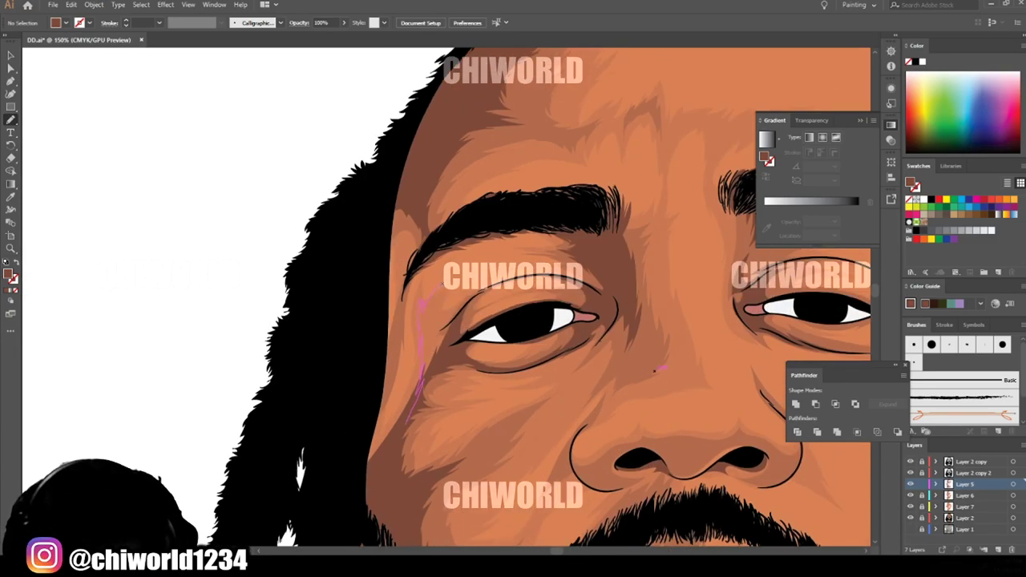
Step: Add a tapering dark brown shadow at the outer edge of the left-hand cheek below the temple
key(ctrl+minus)
key(ctrl+minus)
key(ctrl+minus)
key(ctrl+plus)
key(ctrl+plus)
key(ctrl+plus)
key(ctrl+plus)
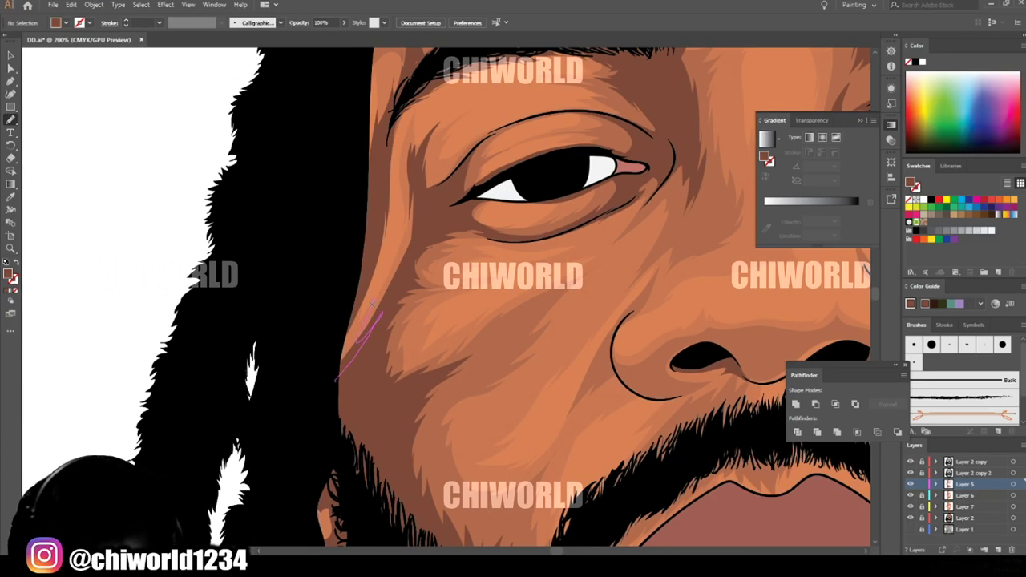
Step: Draw a dark brown shadow between the moustache and the left-hand side of the upper lip
key(ctrl+minus)
key(ctrl+minus)
key(ctrl+minus)
key(ctrl+minus)
key(ctrl+plus)
key(ctrl+plus)
key(ctrl+plus)
key(ctrl+plus)
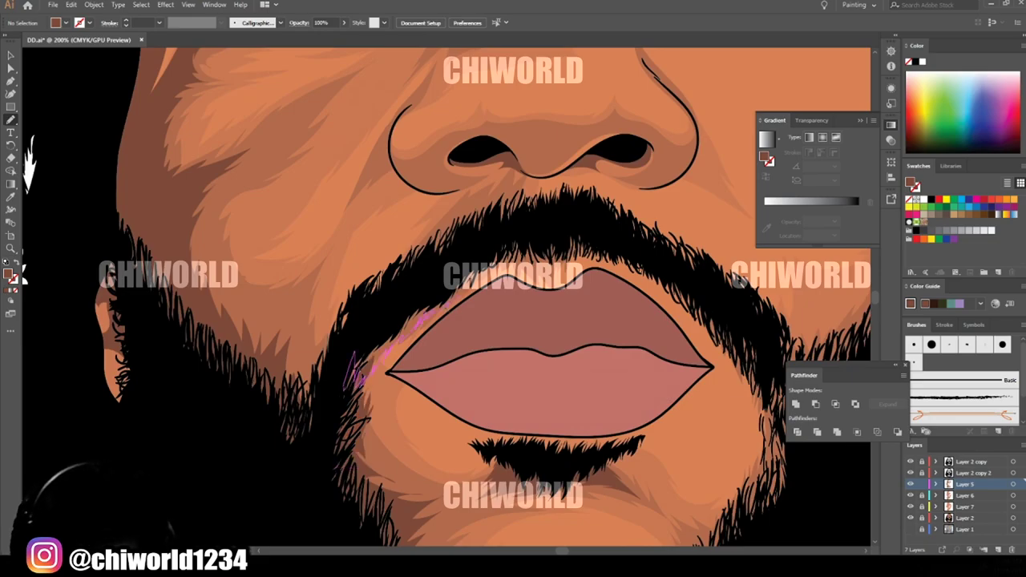
Step: Add dark brown shadows beneath the nose and beside the moustache
drag(531, 231, 523, 174)
drag(405, 248, 322, 357)
key(ctrl+minus)
key(ctrl+minus)
key(ctrl+minus)
key(ctrl+minus)
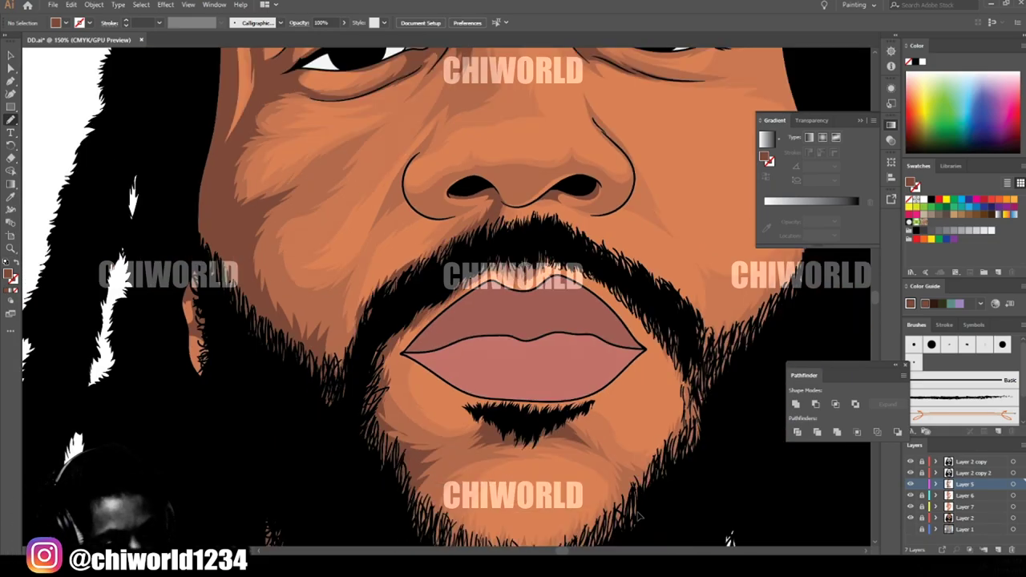
Step: Add a small dark brown shadow in the nose and mouth area on Layer 5
key(ctrl+plus)
key(ctrl+plus)
key(ctrl+plus)
key(ctrl+plus)
key(ctrl+plus)
key(ctrl+plus)
scroll(437, 241, up, 1)
mouse_move(513, 180)
mouse_down()
mouse_move(405, 372)
mouse_move(454, 376)
mouse_up()
Step: Draw dark brown shadows around the inner corner of the left-hand eye, between brow and eyelid and under the lower lid
key(ctrl+minus)
key(ctrl+minus)
key(ctrl+minus)
key(ctrl+minus)
key(ctrl+minus)
key(ctrl+minus)
scroll(594, 464, up, 1)
key(ctrl+plus)
key(ctrl+plus)
key(ctrl+plus)
key(ctrl+plus)
key(ctrl+plus)
mouse_move(320, 416)
mouse_down()
mouse_move(510, 372)
mouse_move(321, 417)
mouse_up()
scroll(502, 321, up, 1)
drag(493, 308, 452, 267)
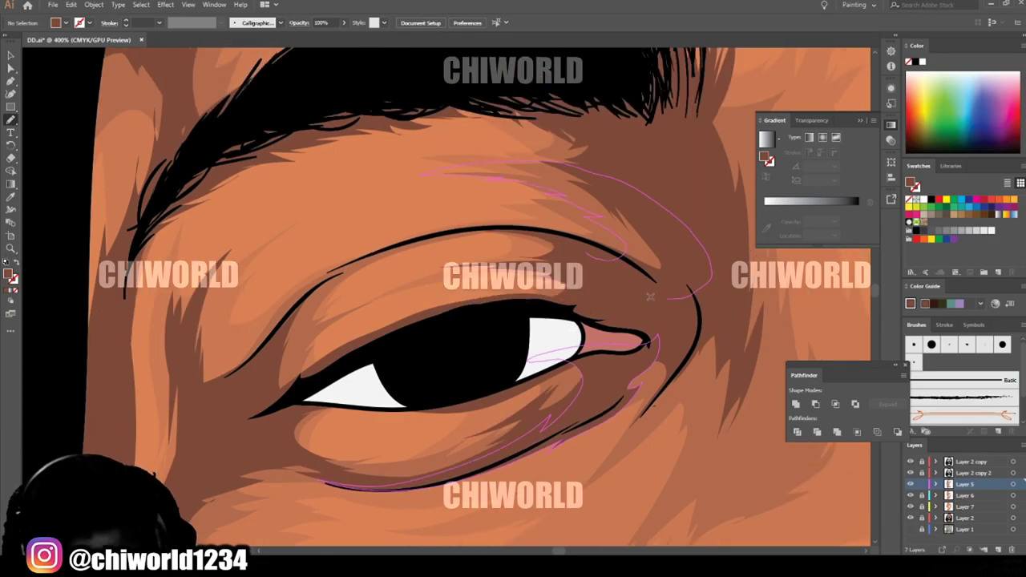
drag(704, 285, 589, 257)
Step: Draw a dark brown shadow at the inner corner of the right-hand eye
key(ctrl+minus)
key(ctrl+minus)
key(ctrl+minus)
key(ctrl+minus)
key(ctrl+minus)
key(ctrl+minus)
key(ctrl+minus)
key(ctrl+minus)
key(ctrl+plus)
key(ctrl+plus)
key(ctrl+plus)
key(ctrl+plus)
scroll(502, 300, right, 1)
key(ctrl+plus)
key(ctrl+plus)
key(ctrl+plus)
drag(509, 327, 606, 268)
Step: Draw dark brown shadows beneath both nostrils and along the underside of the nose tip
key(ctrl+minus)
key(ctrl+minus)
key(ctrl+minus)
key(ctrl+minus)
key(ctrl+minus)
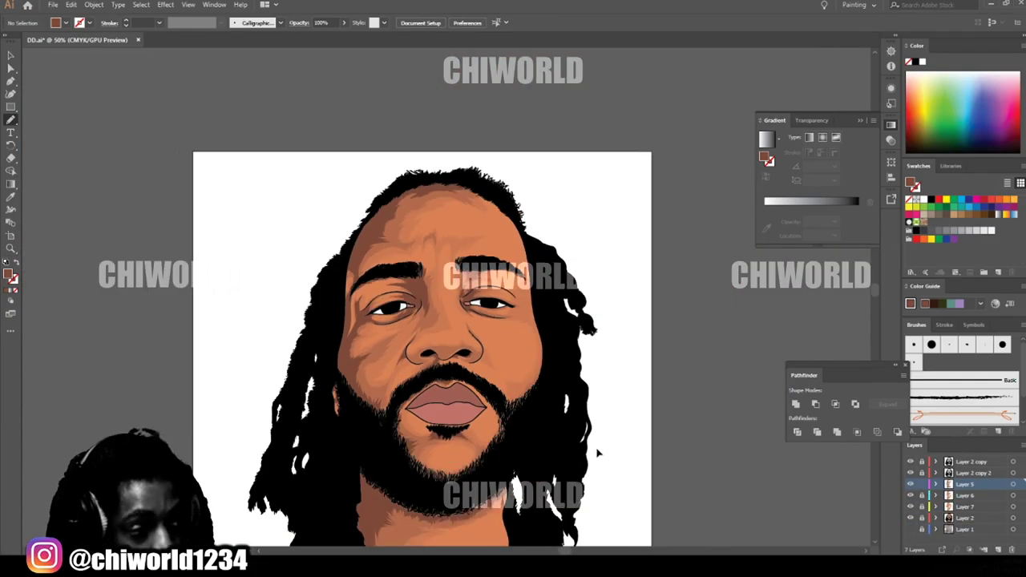
key(ctrl+plus)
key(ctrl+plus)
key(ctrl+plus)
key(ctrl+plus)
key(ctrl+plus)
key(ctrl+plus)
key(ctrl+plus)
drag(222, 237, 244, 308)
drag(725, 356, 490, 392)
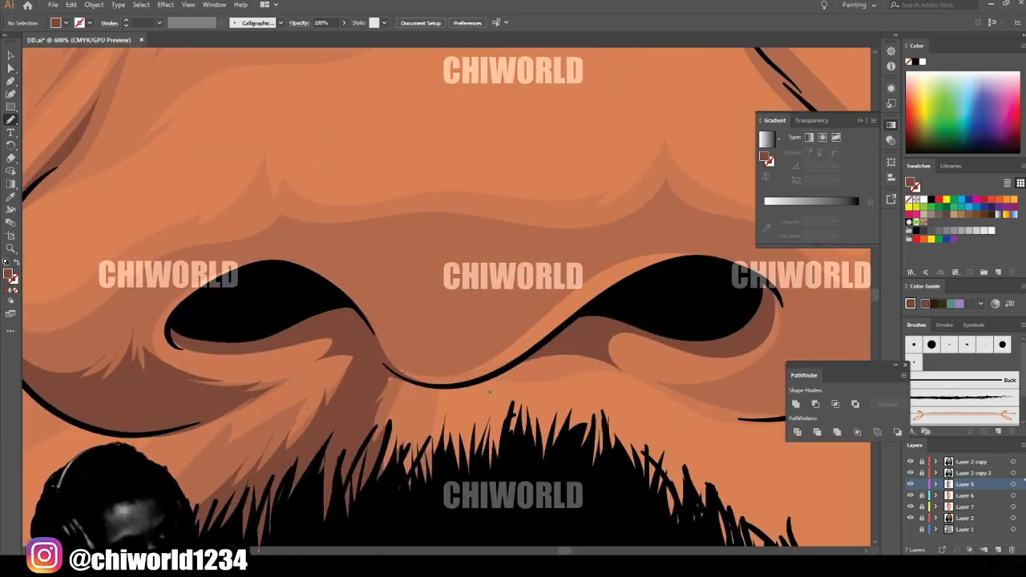
drag(547, 295, 361, 334)
Step: Draw a dark brown shadow inside the lower curve of the right-hand nose wing, beside the nostril
scroll(503, 287, right, 3)
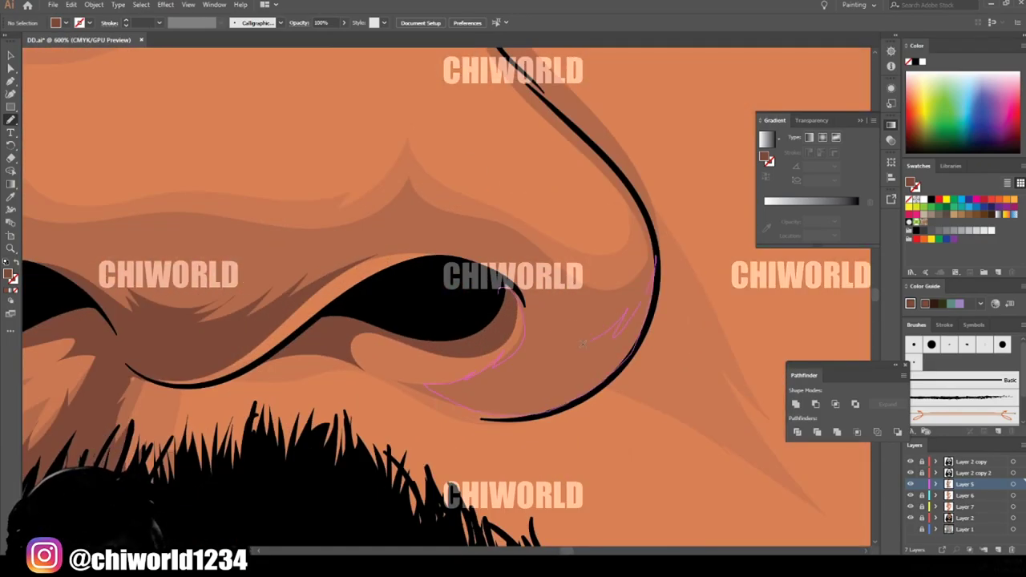
drag(583, 344, 501, 292)
key(ctrl+minus)
key(ctrl+minus)
key(ctrl+minus)
key(ctrl+minus)
key(ctrl+minus)
key(ctrl+minus)
key(ctrl+minus)
mouse_move(665, 483)
mouse_down()
mouse_move(721, 510)
mouse_move(701, 471)
mouse_up()
key(ctrl+plus)
key(ctrl+plus)
key(ctrl+plus)
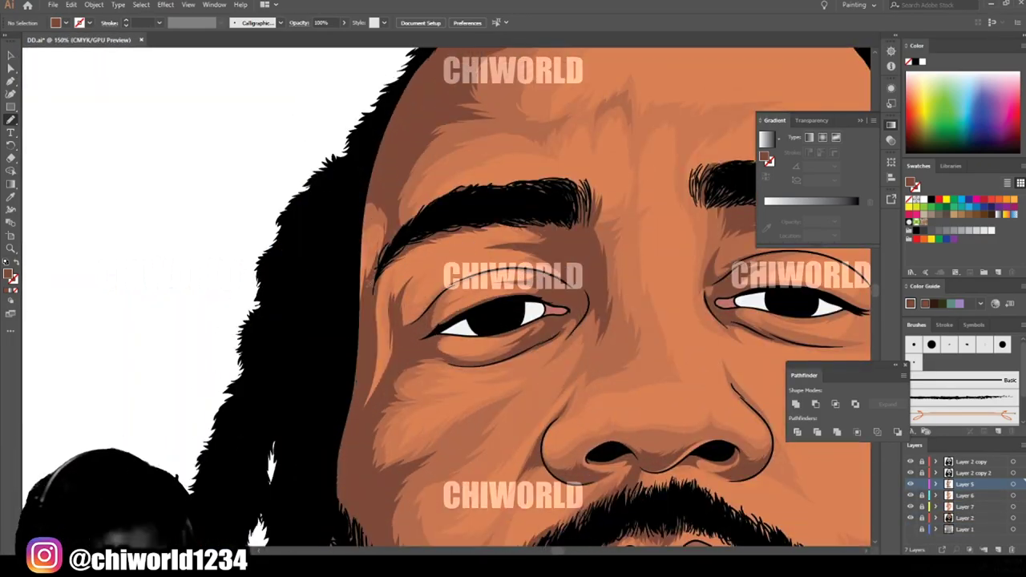
Step: Select the light brown shadow shapes on Layer 7 and adjust their colour balance to Magenta 2, Yellow 2 and Black 2
scroll(559, 427, down, 4)
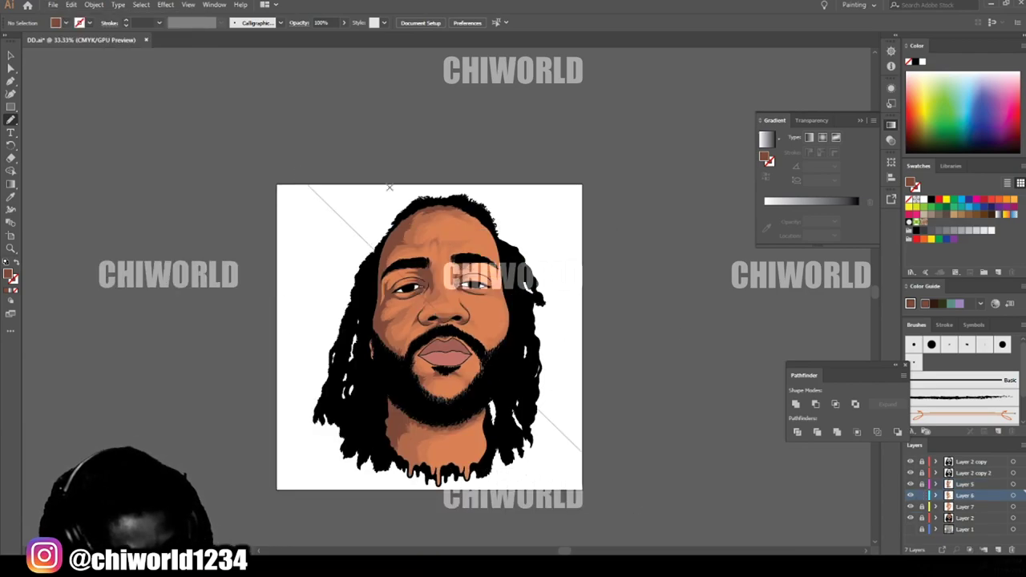
key(v)
drag(269, 148, 687, 539)
scroll(425, 288, up, 4)
click(94, 5)
click(837, 433)
click(70, 5)
mouse_move(97, 192)
click(264, 221)
drag(100, 109, 102, 109)
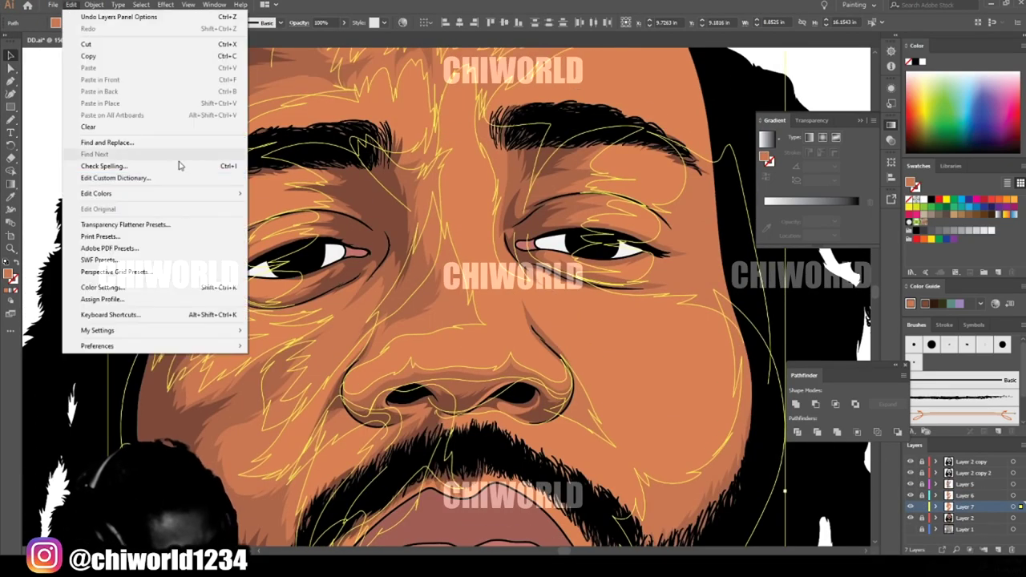
drag(99, 109, 101, 109)
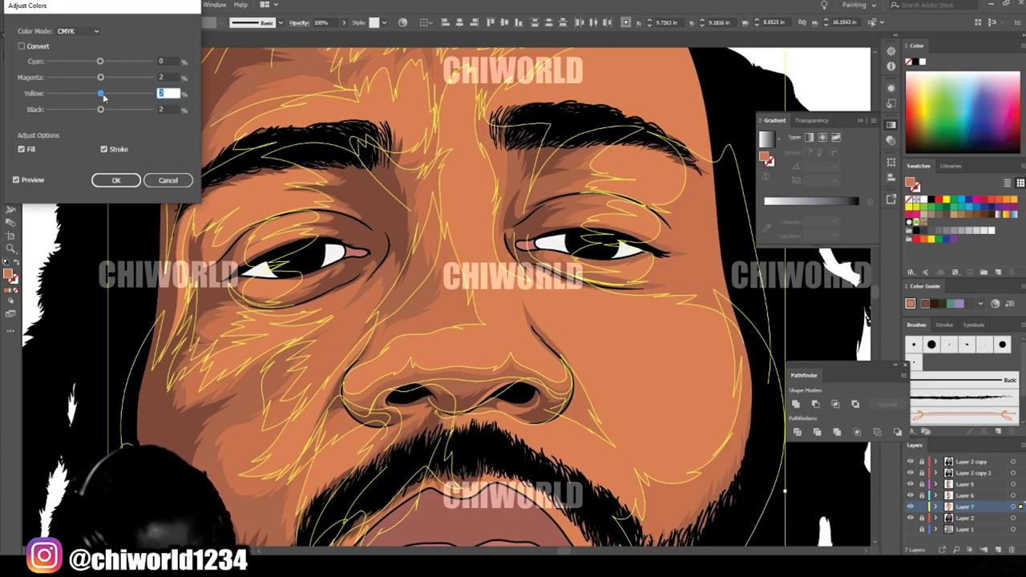
click(117, 180)
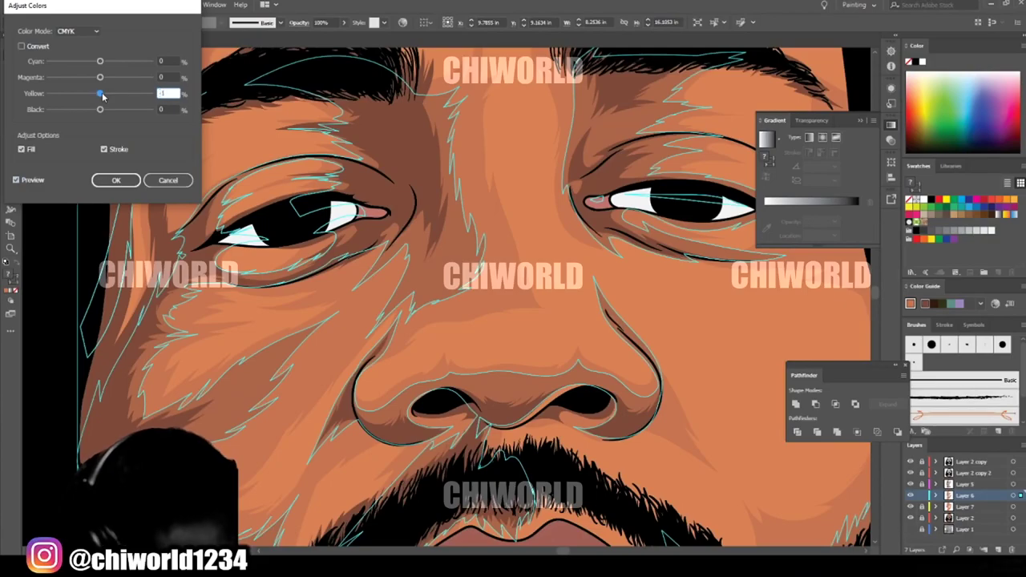
Step: Adjust the yellow and raise the magenta in the colour balance of the mid-brown shadows on Layer 6
drag(102, 96, 100, 95)
drag(101, 77, 104, 78)
click(115, 180)
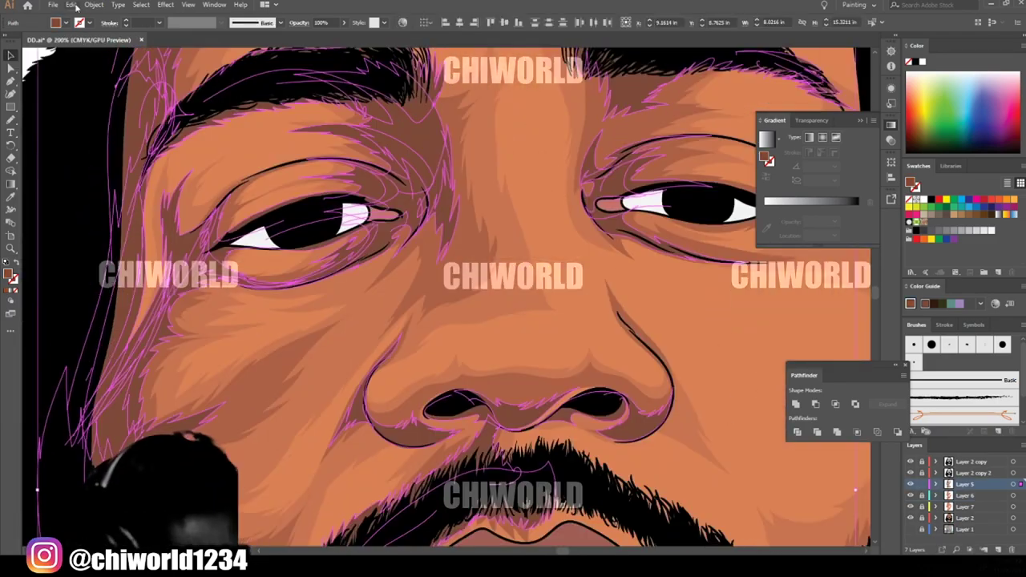
Step: Adjust the colour balance of the dark brown shadows on Layer 5
click(75, 7)
mouse_move(104, 198)
click(268, 225)
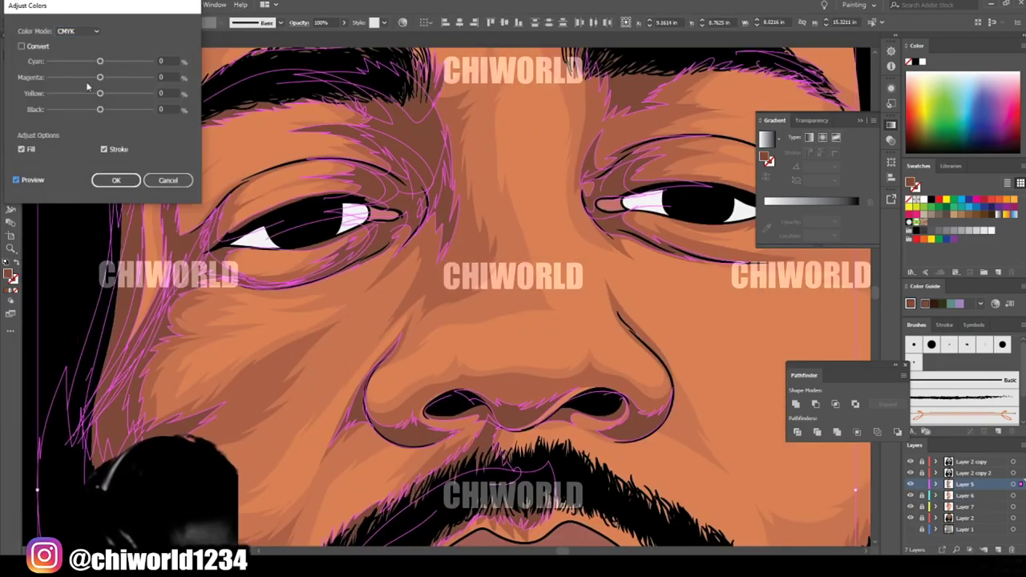
click(115, 180)
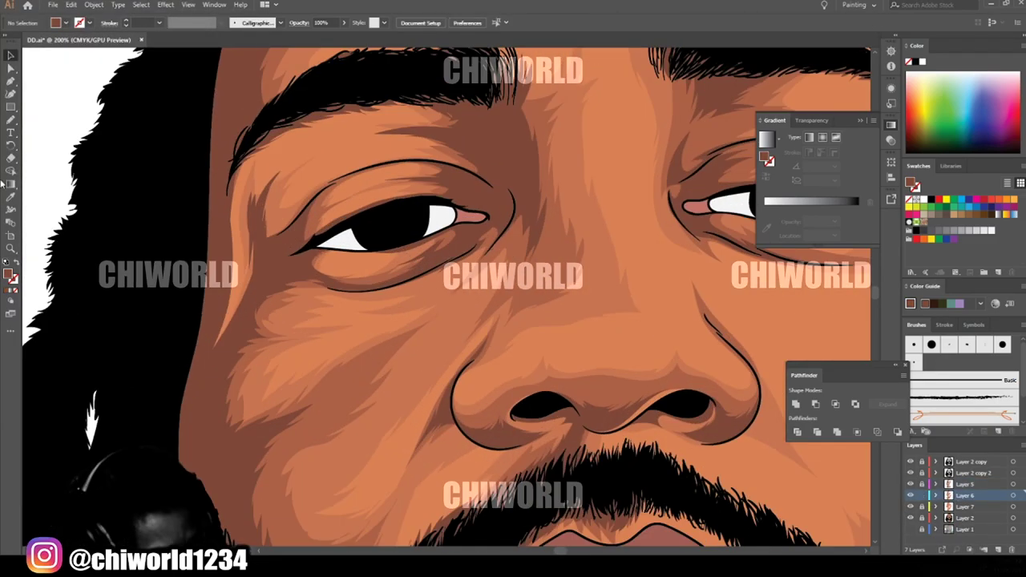
Step: Sample the mid-brown from the left-hand cheek shadow and draw more shadow shapes with the Pencil tool on Layer 6
click(10, 196)
click(360, 373)
click(11, 120)
scroll(401, 292, up, 1)
drag(470, 354, 575, 472)
drag(232, 307, 291, 416)
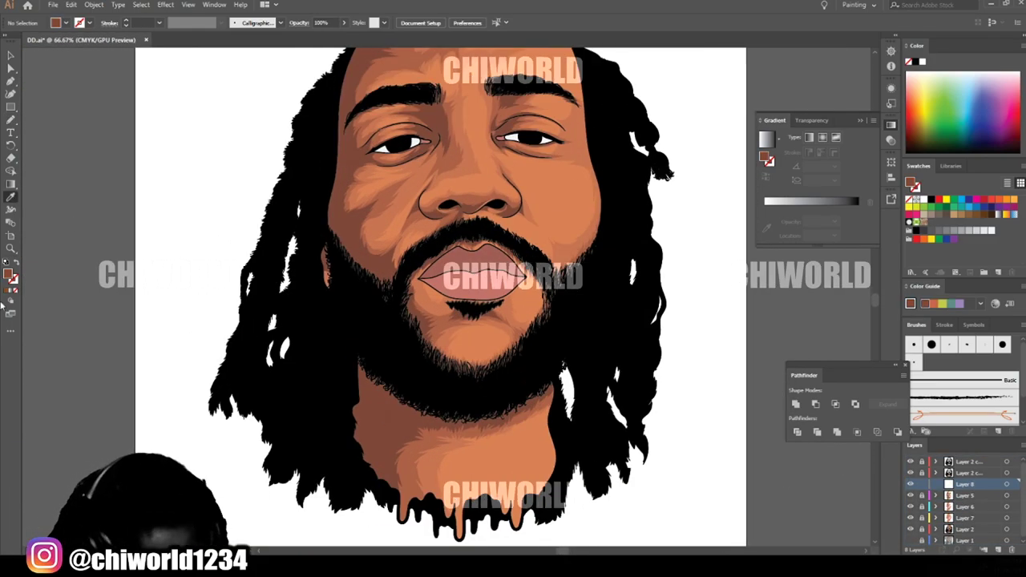
Step: Set the fill to a very dark brown and draw deep shadows on the neck's left-hand side and beneath the beard on Layer 8
double_click(8, 275)
key(Return)
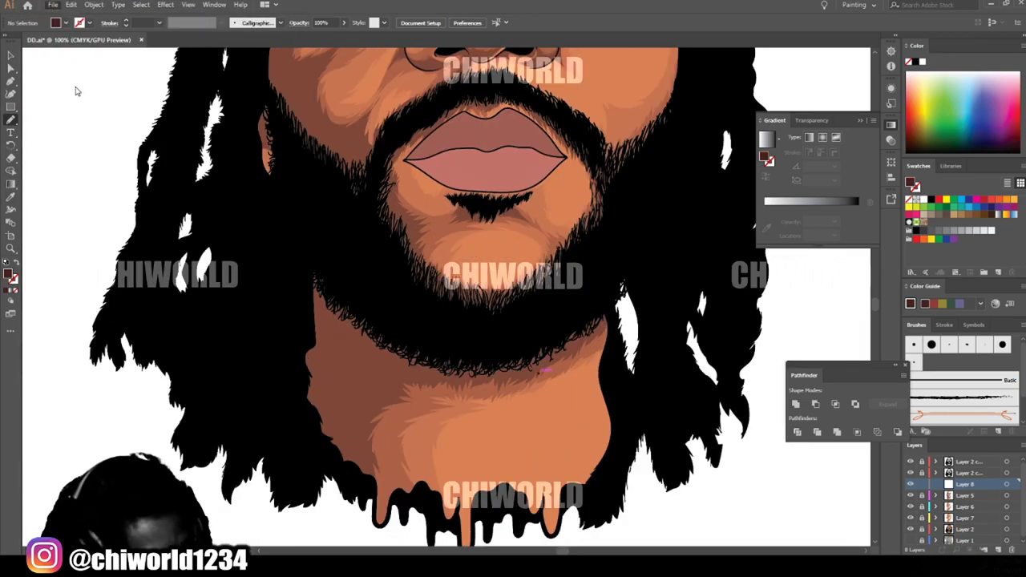
drag(388, 356, 289, 386)
scroll(385, 361, up, 1)
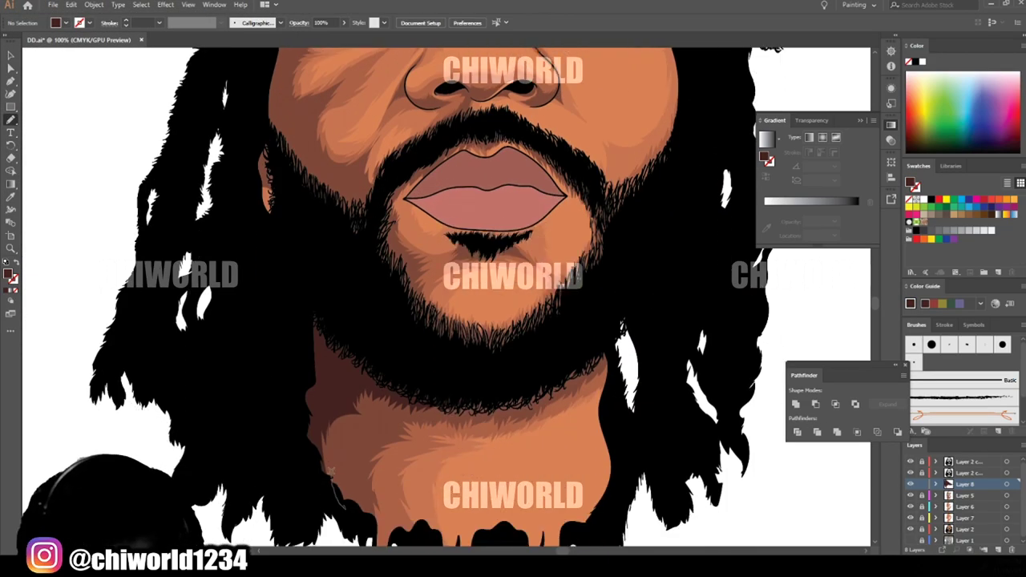
drag(330, 473, 388, 388)
drag(605, 322, 499, 410)
Step: Draw a very dark brown shadow around the tuft of beard below the lower lip
scroll(339, 435, up, 1)
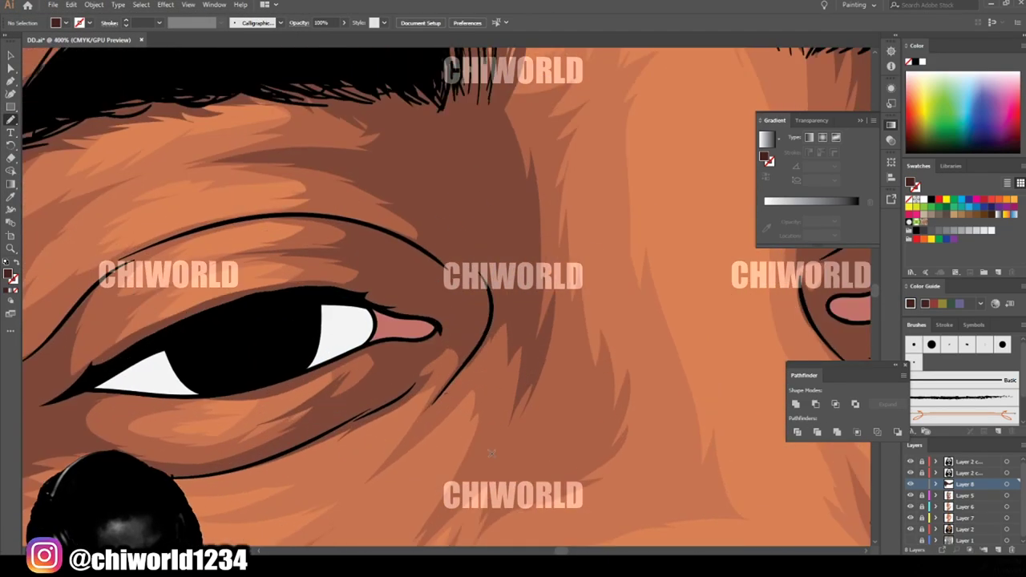
scroll(385, 288, up, 1)
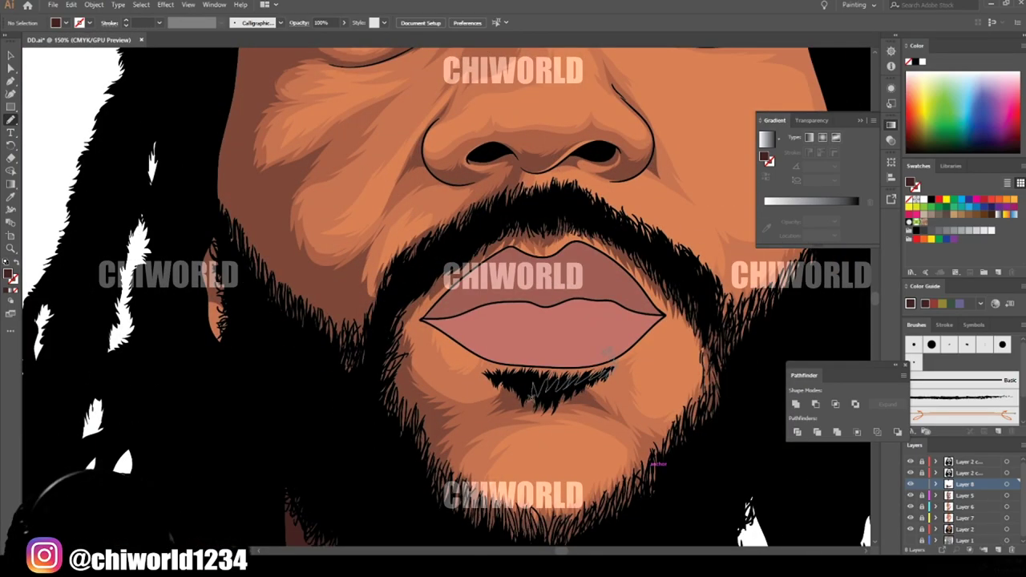
drag(531, 398, 507, 386)
scroll(446, 337, down, 1)
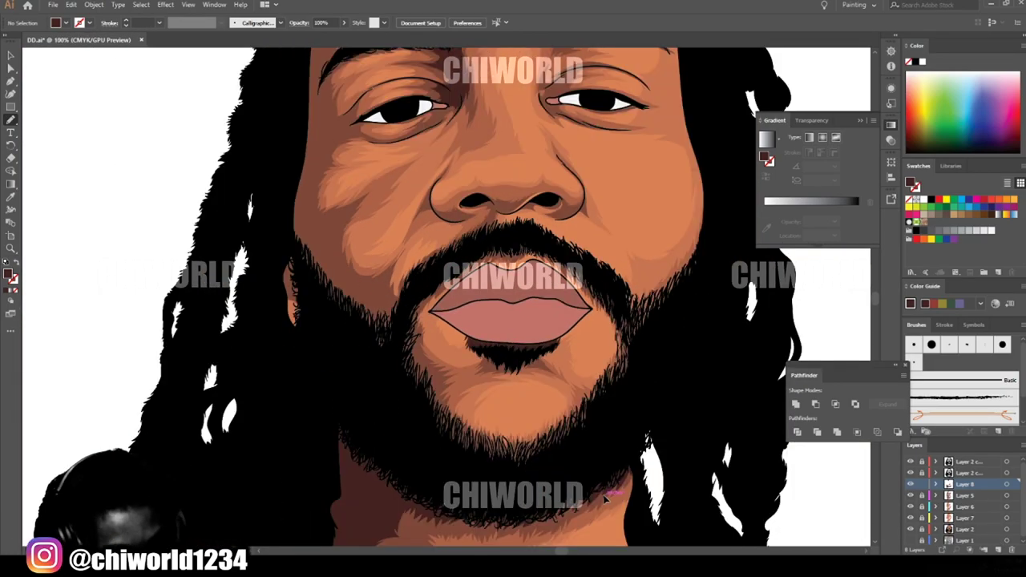
Step: Add thin very dark brown shadows along the lower edges of both nostrils
scroll(445, 89, up, 1)
scroll(534, 260, up, 4)
drag(255, 388, 458, 396)
drag(706, 355, 759, 374)
scroll(759, 374, down, 5)
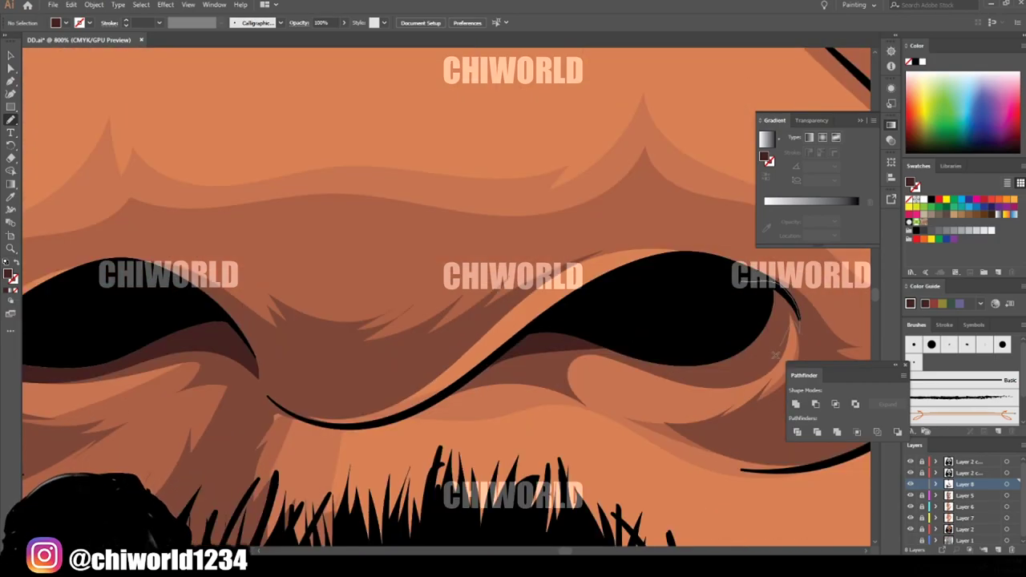
scroll(283, 534, up, 2)
scroll(284, 534, up, 3)
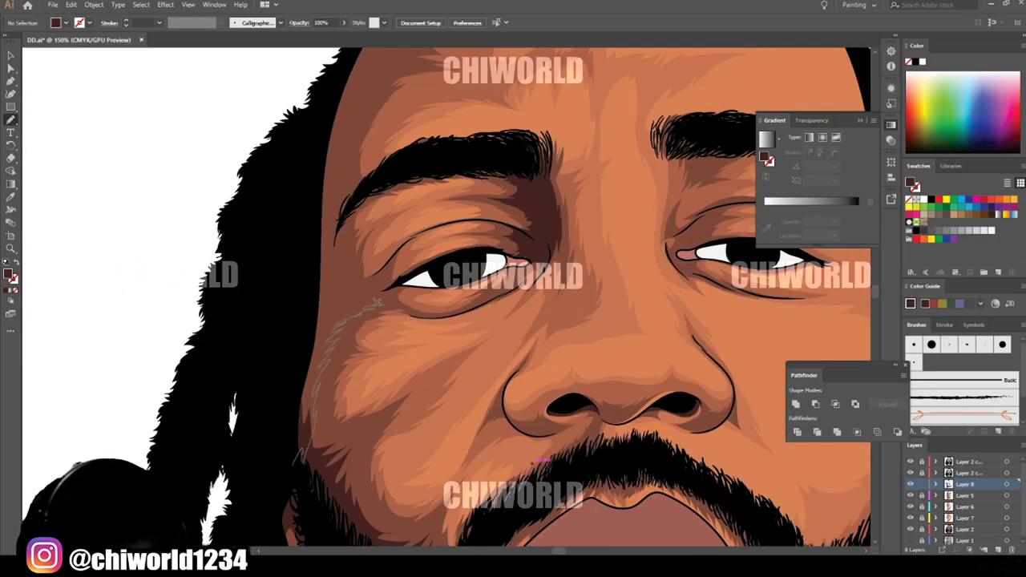
Step: Draw a jagged very dark brown shadow along the left-hand edge of the face, from the outer eye to the beard
key(ctrl+minus)
key(ctrl+equal)
scroll(683, 392, up, 6)
drag(300, 471, 350, 416)
scroll(437, 296, down, 4)
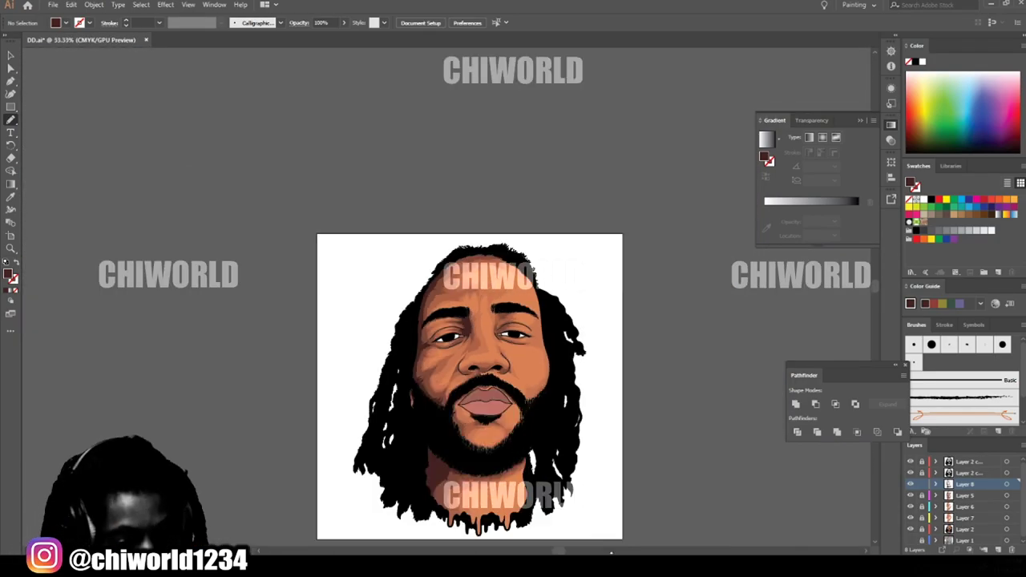
Step: Unlock Layer 5, sample its dark brown, and add a dark brown shadow to the left-hand side of the face
scroll(514, 315, up, 2)
click(911, 496)
click(910, 495)
click(923, 495)
click(973, 497)
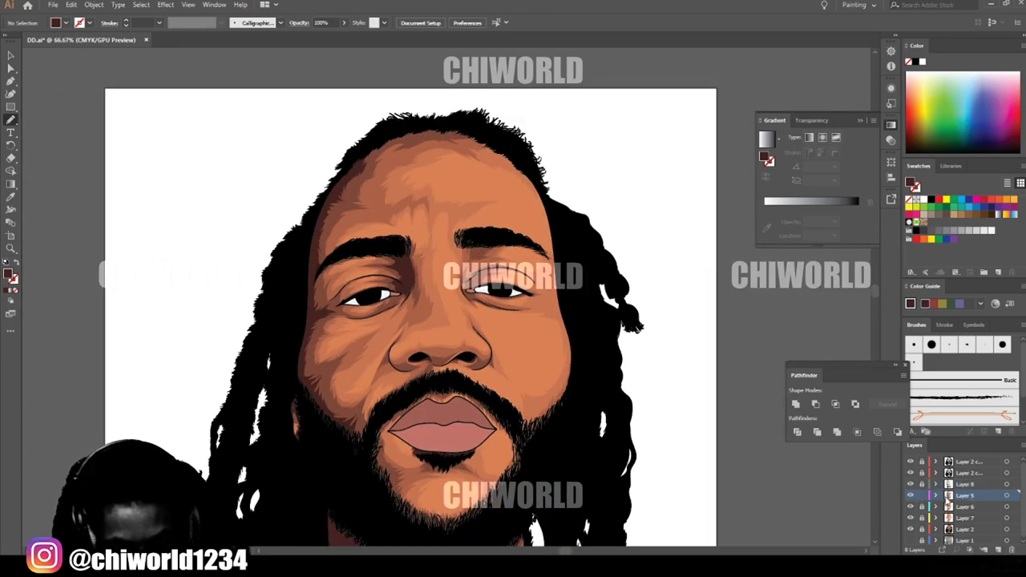
scroll(388, 186, up, 2)
key(i)
click(280, 180)
key(n)
mouse_move(258, 268)
mouse_down()
mouse_move(354, 209)
mouse_move(261, 266)
mouse_up()
scroll(369, 232, down, 3)
scroll(296, 333, up, 2)
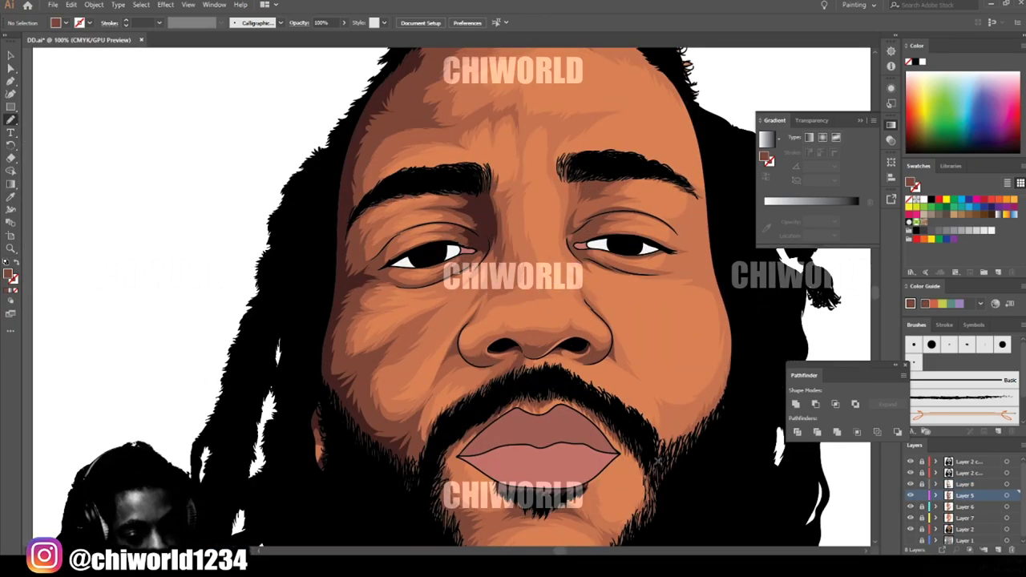
Step: Lock Layer 5, unlock Layer 6, sample its mid-brown, and draw several mid-brown shadow shapes on the face
click(922, 495)
click(965, 507)
click(922, 508)
key(i)
click(341, 256)
key(n)
scroll(292, 297, up, 1)
mouse_move(350, 405)
mouse_down()
mouse_move(509, 291)
mouse_move(351, 403)
mouse_up()
mouse_move(546, 215)
mouse_down()
mouse_move(505, 214)
mouse_move(545, 214)
mouse_up()
scroll(473, 240, up, 2)
drag(375, 268, 427, 201)
scroll(449, 241, up, 1)
drag(383, 243, 502, 218)
Step: Draw mid-brown shadows on the portrait's right-hand side, including a jagged one along the edge of the neck
scroll(481, 265, right, 9)
scroll(481, 264, up, 1)
drag(621, 396, 528, 299)
scroll(619, 428, down, 3)
scroll(559, 433, up, 3)
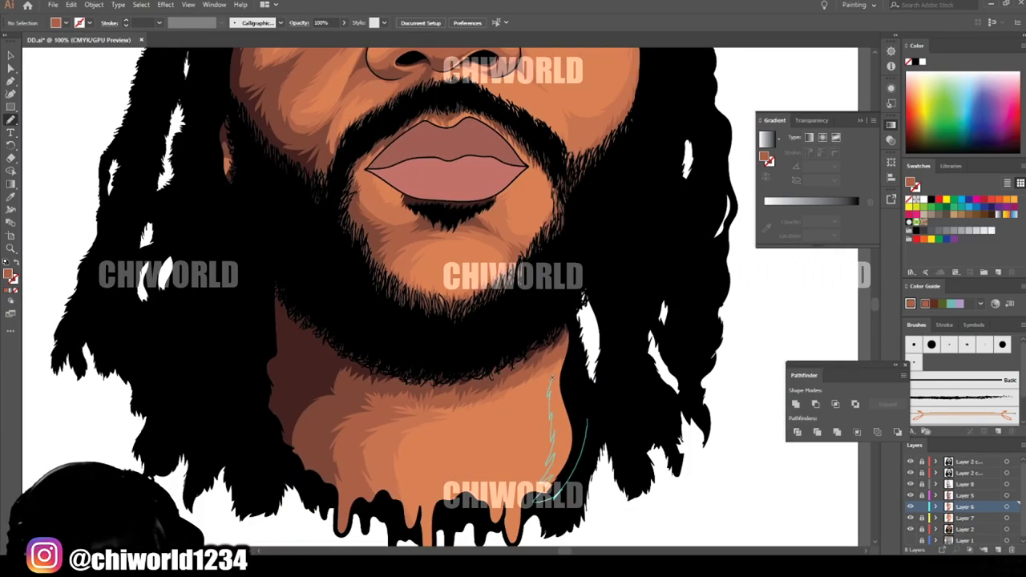
mouse_move(343, 376)
mouse_down()
mouse_move(438, 473)
mouse_move(340, 372)
mouse_up()
drag(574, 318, 579, 313)
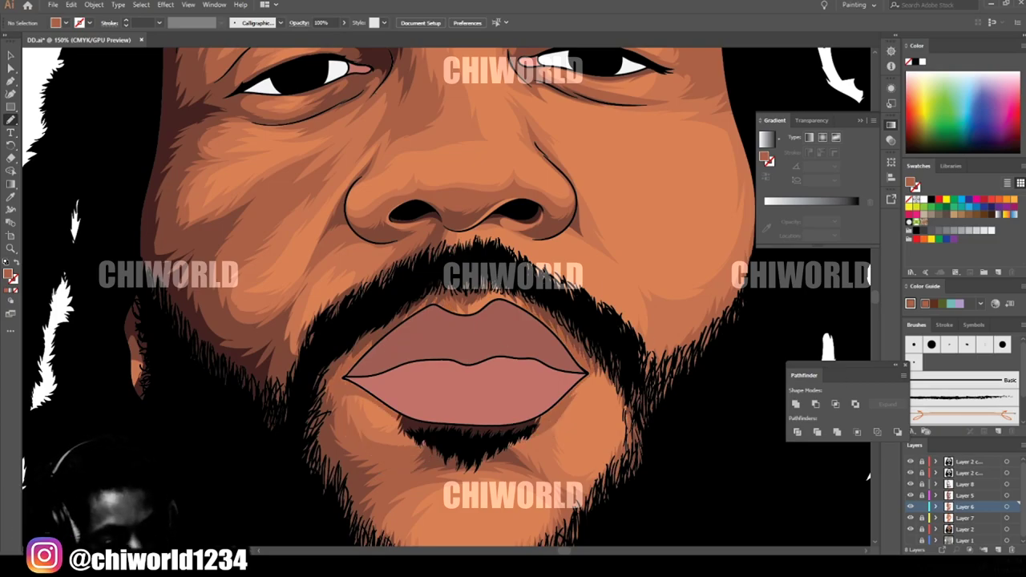
Step: Add further mid-brown shadow details with the Pencil tool on Layer 6
scroll(553, 377, down, 3)
scroll(545, 241, up, 4)
drag(476, 310, 516, 438)
scroll(497, 384, down, 4)
scroll(497, 385, up, 4)
mouse_move(475, 226)
mouse_down()
mouse_move(638, 426)
mouse_move(452, 290)
mouse_move(453, 228)
mouse_up()
scroll(451, 227, down, 4)
Step: Create a new layer, place it between Layer 7 and Layer 2, and save the file
click(999, 551)
drag(965, 507, 965, 535)
click(53, 5)
click(76, 91)
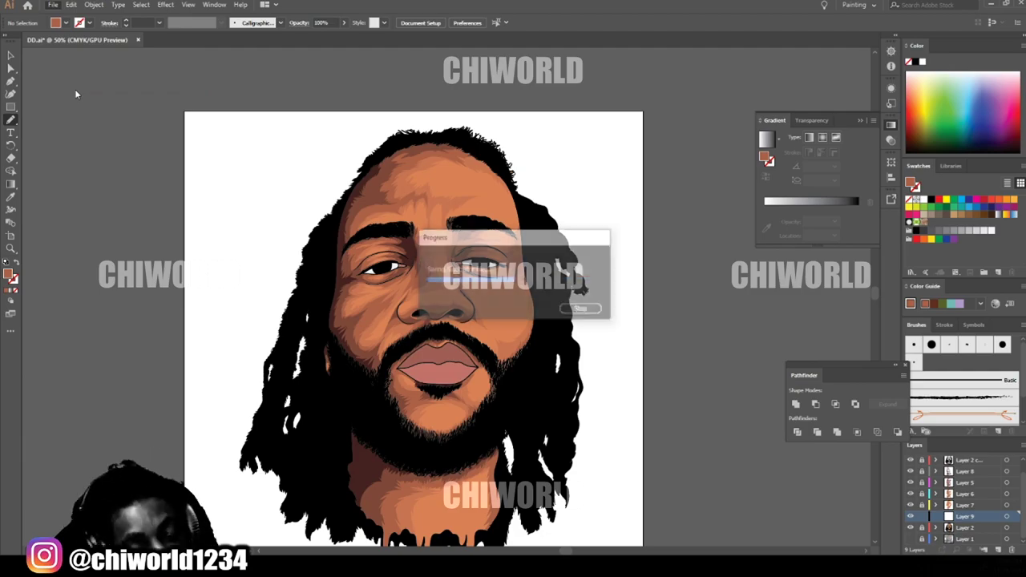
Step: Sample the orange skin tone, change the fill to a lighter peach, and draw a first highlight shape on Layer 9 with the Pencil tool
key(ctrl+equal)
key(ctrl+equal)
key(ctrl+equal)
key(ctrl+equal)
click(11, 197)
click(321, 321)
double_click(8, 274)
drag(94, 57, 89, 23)
click(265, 40)
click(12, 119)
mouse_move(326, 304)
mouse_down()
mouse_move(293, 331)
mouse_move(482, 292)
mouse_move(325, 304)
mouse_up()
Step: Draw peach highlight shapes along the nose and on the nose bridge between the eyes
key(ctrl+minus)
key(ctrl+minus)
key(ctrl+minus)
key(ctrl+minus)
key(ctrl+equal)
key(ctrl+equal)
key(ctrl+equal)
key(ctrl+equal)
scroll(447, 297, up, 4)
mouse_move(417, 301)
mouse_down()
mouse_move(425, 316)
mouse_move(419, 303)
mouse_up()
key(ctrl+minus)
key(ctrl+minus)
key(ctrl+minus)
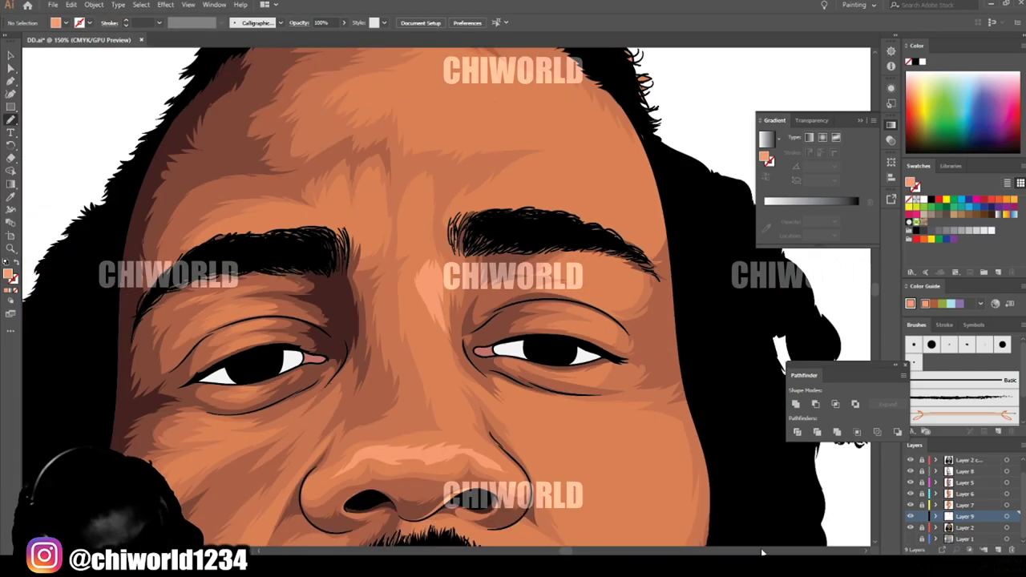
Step: Draw peach highlights around the portrait's right-hand eye and on the cheek below it
key(ctrl+equal)
key(ctrl+equal)
drag(484, 250, 491, 259)
scroll(522, 297, down, 2)
drag(439, 480, 446, 485)
drag(580, 359, 575, 367)
Step: Add the remaining peach highlights across the cheeks, lower face and neck with the Pencil tool
key(ctrl+minus)
key(ctrl+minus)
key(ctrl+minus)
key(ctrl+equal)
key(ctrl+equal)
key(ctrl+equal)
mouse_move(586, 418)
mouse_down()
mouse_move(623, 302)
mouse_move(563, 284)
mouse_move(502, 296)
mouse_move(585, 415)
mouse_up()
key(ctrl+minus)
key(ctrl+minus)
key(ctrl+equal)
key(ctrl+equal)
mouse_move(574, 484)
mouse_down()
mouse_move(494, 433)
mouse_move(572, 482)
mouse_up()
scroll(562, 385, up, 2)
mouse_move(525, 318)
mouse_down()
mouse_move(491, 313)
mouse_move(525, 318)
mouse_up()
drag(529, 293, 526, 291)
mouse_move(546, 244)
mouse_down()
mouse_move(558, 222)
mouse_move(548, 243)
mouse_up()
scroll(553, 265, up, 2)
mouse_move(582, 324)
mouse_down()
mouse_move(463, 247)
mouse_move(582, 318)
mouse_up()
scroll(547, 471, down, 6)
mouse_move(508, 411)
mouse_down()
mouse_move(475, 457)
mouse_move(506, 412)
mouse_up()
scroll(449, 398, down, 2)
Step: Select all the highlight shapes on Layer 9, apply the Pathfinder Trim operation, and lower their opacity
key(v)
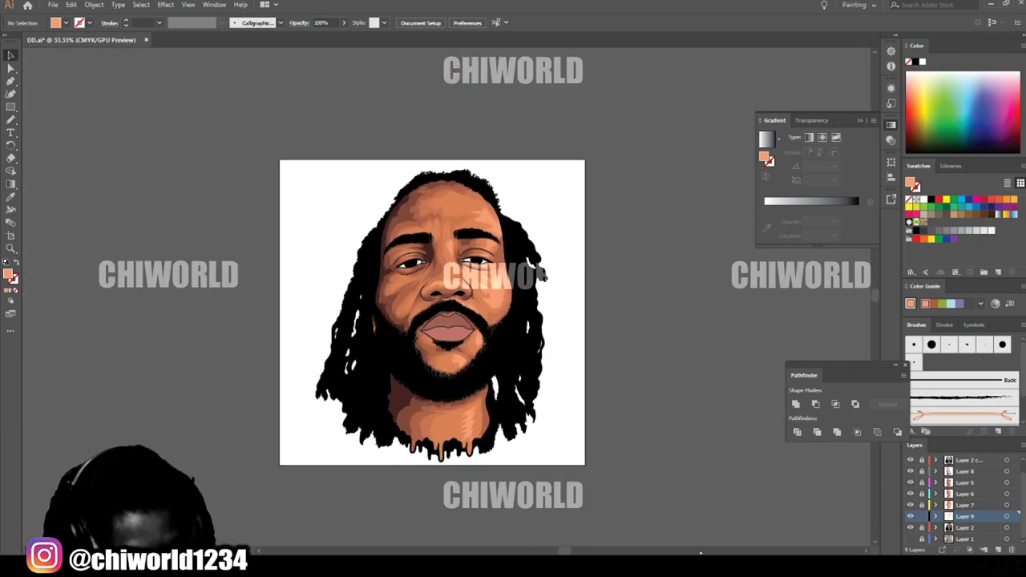
key(ctrl+a)
scroll(509, 377, up, 2)
click(818, 432)
click(344, 23)
drag(346, 37, 311, 37)
click(708, 353)
Step: Lock Layer 9, create a new layer above Layer 8, and move it between the two copies of Layer 2
key(ctrl+minus)
key(ctrl+minus)
key(ctrl+equal)
click(923, 517)
click(967, 472)
click(998, 550)
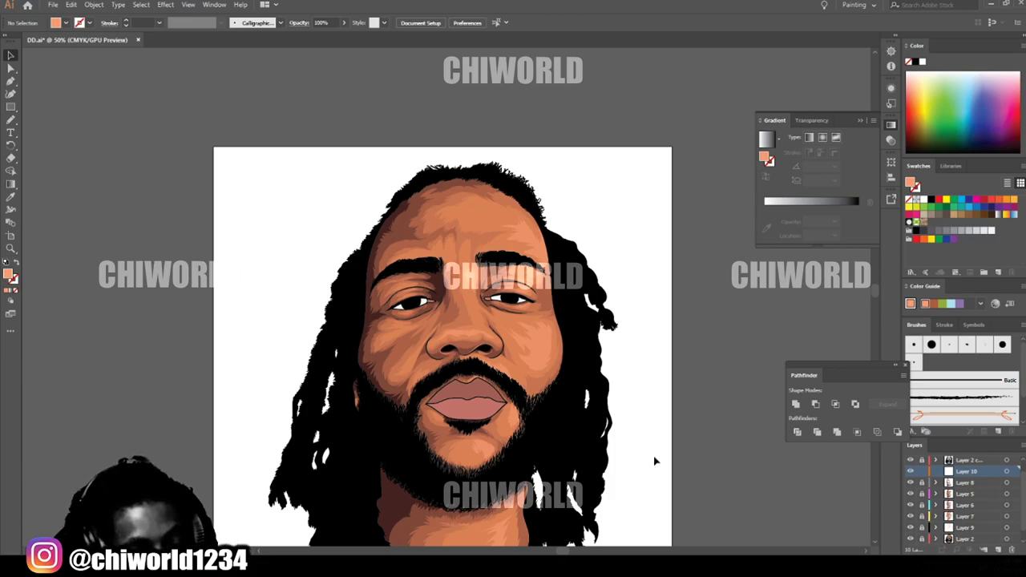
scroll(1008, 503, up, 1)
drag(980, 490, 992, 470)
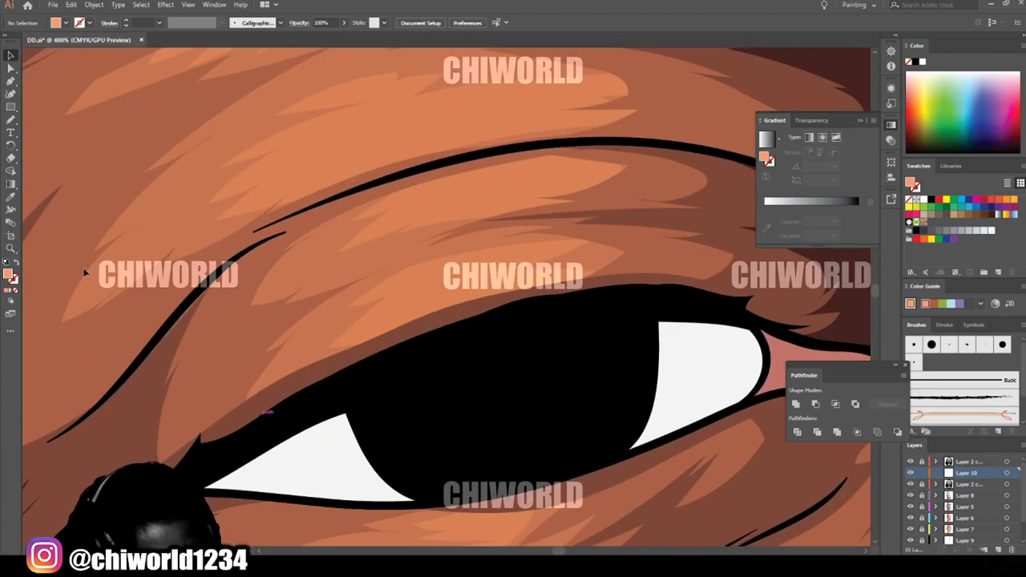
Step: Set the fill to grey-purple 746D75 and draw shadows over the upper part of both eyes' whites with the Pencil tool
double_click(10, 275)
click(32, 41)
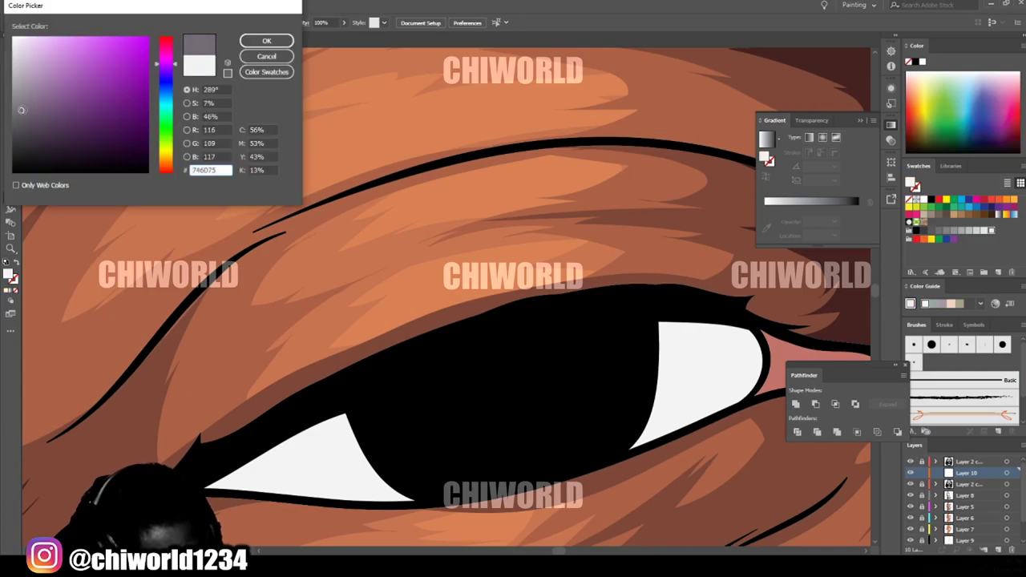
key(Return)
click(11, 120)
mouse_move(303, 490)
mouse_down()
mouse_move(488, 396)
mouse_move(303, 490)
mouse_up()
key(ctrl+minus)
click(614, 551)
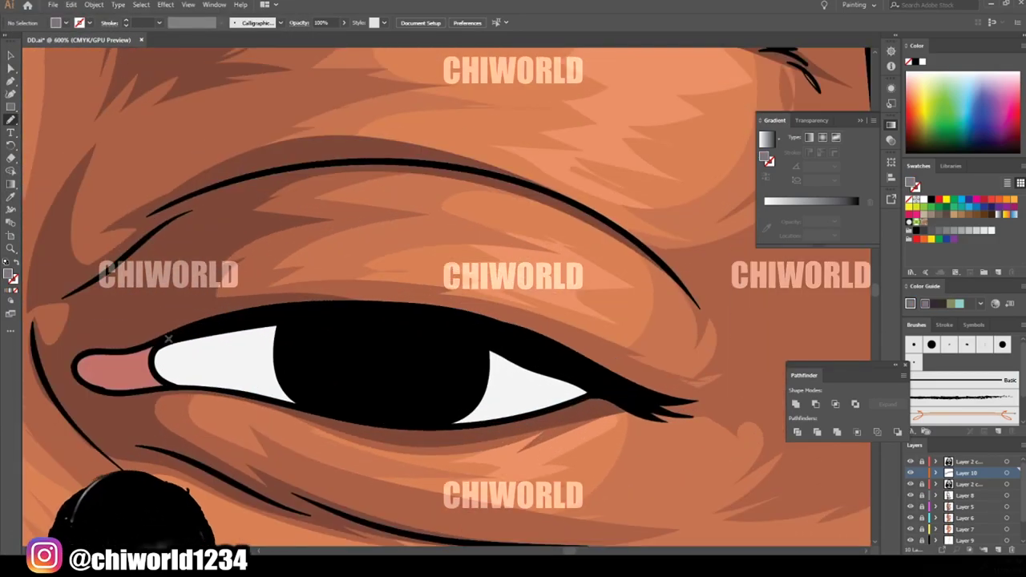
mouse_move(166, 339)
mouse_down()
mouse_move(598, 393)
mouse_move(166, 339)
mouse_up()
Step: Sample the pink of the left-hand eye's inner corner, darken the fill, and draw a shadow over that corner
key(ctrl+minus)
key(ctrl+minus)
key(ctrl+minus)
key(ctrl+minus)
key(ctrl+minus)
key(ctrl+minus)
key(ctrl+minus)
key(ctrl+equal)
scroll(384, 225, up, 7)
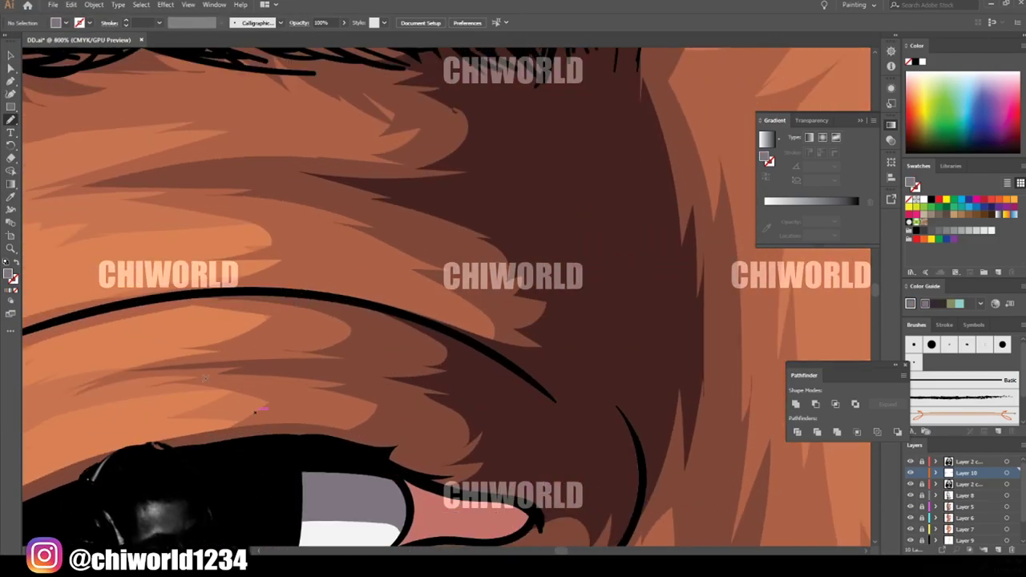
scroll(449, 401, down, 2)
key(i)
click(473, 453)
double_click(10, 275)
click(76, 104)
click(163, 43)
key(Return)
click(11, 120)
scroll(487, 477, up, 2)
mouse_move(305, 337)
mouse_down()
mouse_move(565, 407)
mouse_move(305, 337)
mouse_up()
Step: Draw the same dark pink shadow over the inner corner of the portrait's right-hand eye
key(ctrl+minus)
key(ctrl+minus)
key(ctrl+minus)
key(ctrl+minus)
key(ctrl+minus)
key(ctrl+minus)
key(ctrl+minus)
scroll(447, 321, right, 3)
key(ctrl+equal)
key(ctrl+equal)
key(ctrl+equal)
key(ctrl+equal)
key(ctrl+equal)
key(ctrl+equal)
key(ctrl+equal)
drag(362, 401, 363, 401)
Step: Sample the upper lip's color and change the fill to a darker reddish brown for Pencil drawing
key(ctrl+minus)
key(ctrl+minus)
key(ctrl+minus)
key(ctrl+minus)
key(ctrl+minus)
key(ctrl+minus)
key(ctrl+minus)
key(ctrl+minus)
scroll(525, 485, down, 2)
key(ctrl+0)
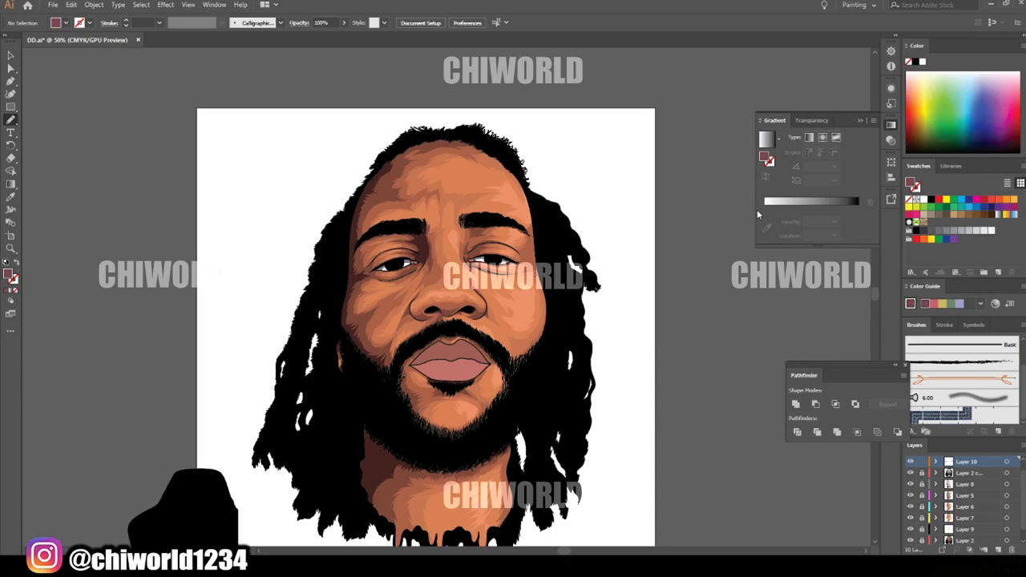
scroll(454, 359, up, 6)
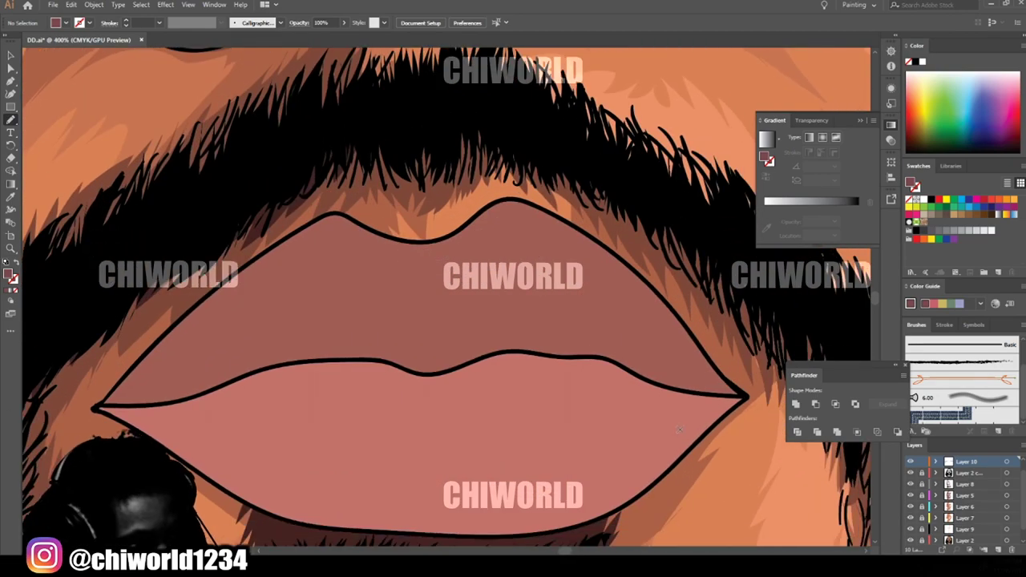
key(i)
click(454, 345)
key(n)
double_click(8, 274)
click(76, 114)
drag(168, 169, 170, 173)
key(Return)
Step: Draw a jagged dark shadow along the lower edge and right-hand side of the upper lip
mouse_move(95, 408)
mouse_down()
mouse_move(433, 370)
mouse_move(656, 384)
mouse_up()
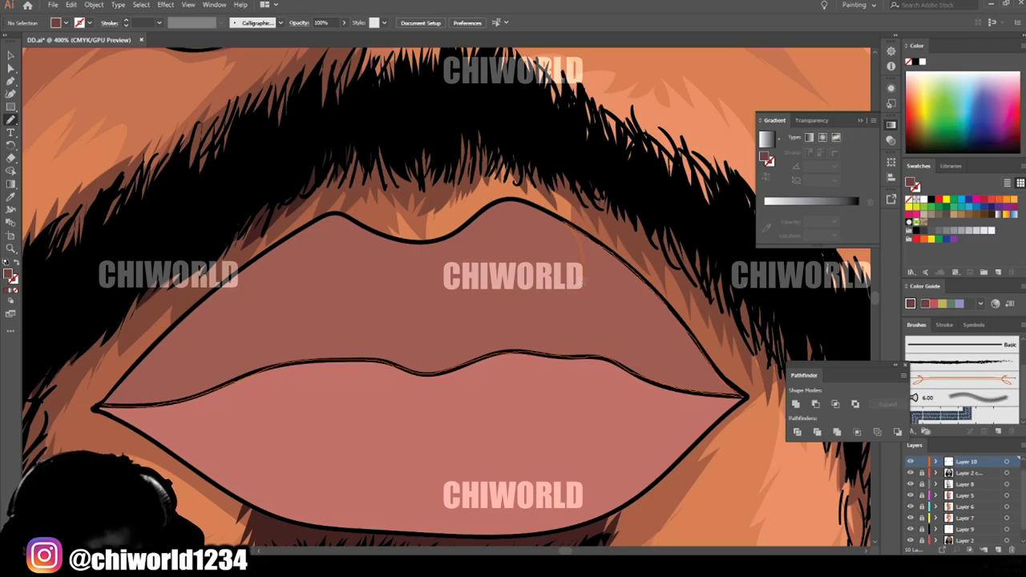
drag(101, 409, 98, 408)
key(ctrl+minus)
drag(560, 407, 586, 413)
Step: Add jagged shadow shapes to the left-hand side and center of the upper lip
key(ctrl+equal)
key(ctrl+equal)
mouse_move(433, 383)
mouse_down()
mouse_move(341, 367)
mouse_move(352, 379)
mouse_up()
drag(308, 379, 293, 382)
drag(234, 398, 488, 421)
scroll(487, 421, right, 3)
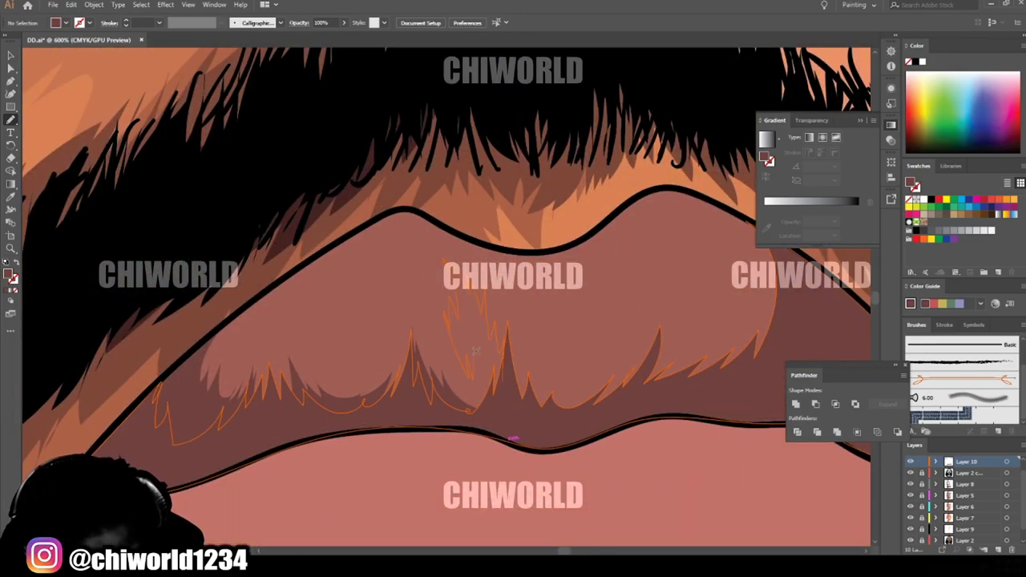
drag(476, 351, 476, 353)
drag(320, 374, 365, 378)
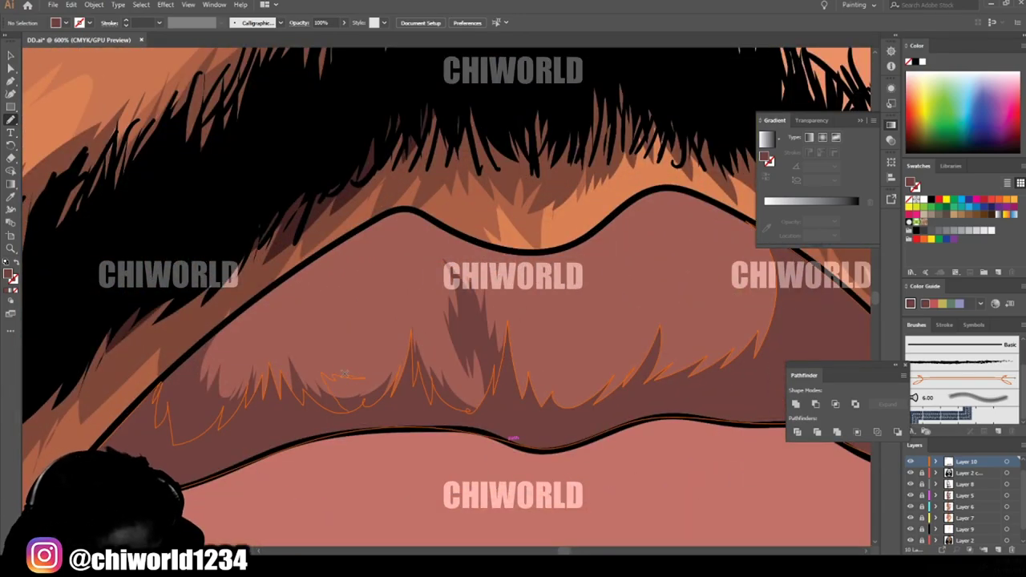
Step: Draw a dark jagged shadow at the left-hand corner of the lower lip
scroll(607, 424, down, 4)
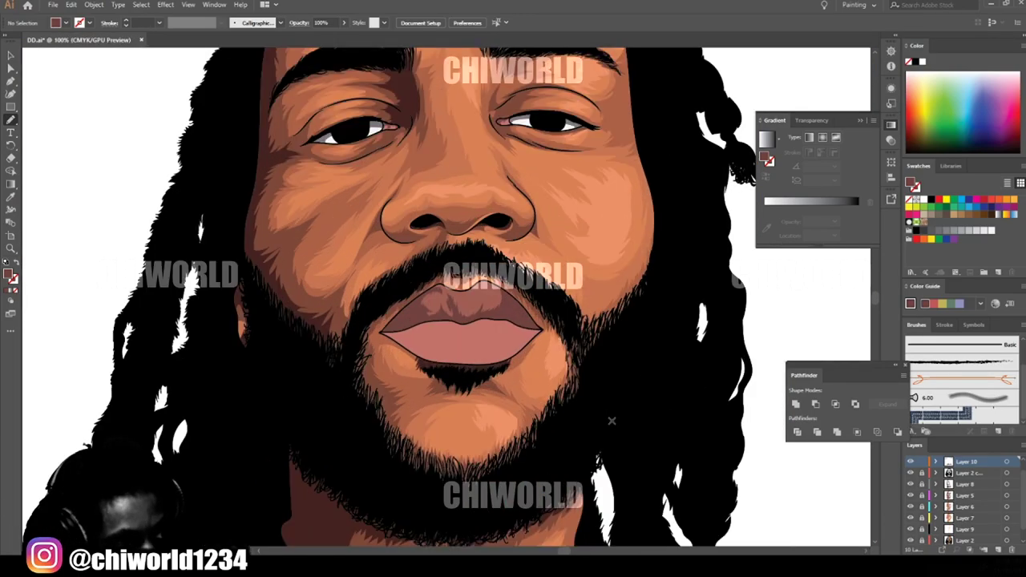
scroll(615, 426, up, 3)
drag(323, 304, 198, 295)
Step: Create a new layer and move it directly below Layer 10
key(ctrl+minus)
key(ctrl+minus)
key(ctrl+minus)
key(ctrl+minus)
key(ctrl+minus)
scroll(708, 479, up, 1)
click(985, 550)
drag(983, 465, 983, 478)
Step: Sample the lower lip's color and darken it to a reddish-brown fill of 915954
key(ctrl+plus)
key(ctrl+plus)
key(ctrl+plus)
key(ctrl+plus)
key(ctrl+plus)
key(ctrl+plus)
key(i)
click(676, 443)
double_click(8, 274)
click(69, 95)
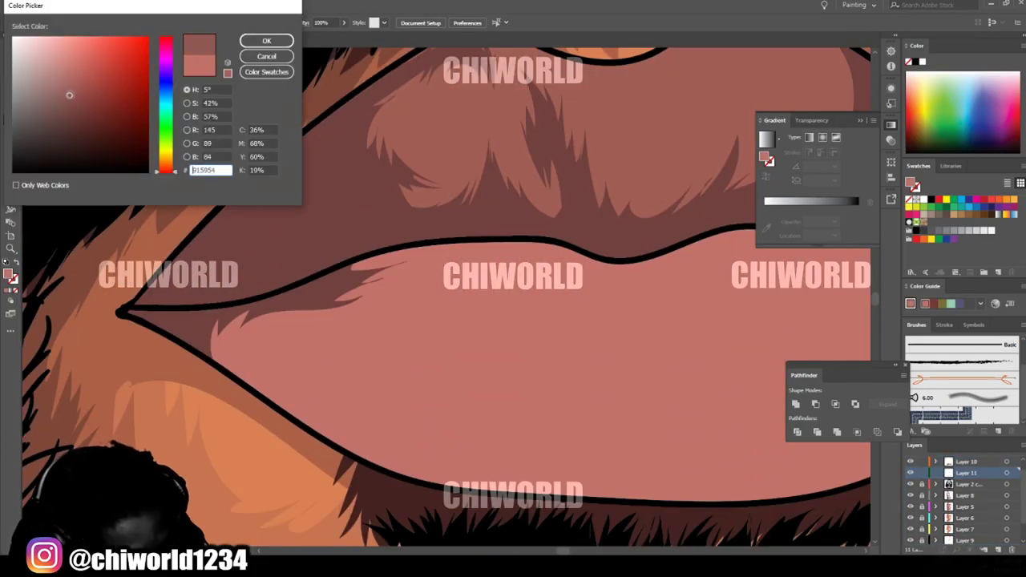
click(266, 41)
Step: Draw a jagged Pencil shadow over the left-hand half of the lower lip and along its upper edge to the right-hand corner
click(10, 122)
mouse_move(492, 490)
mouse_down()
mouse_move(377, 393)
mouse_move(505, 273)
mouse_up()
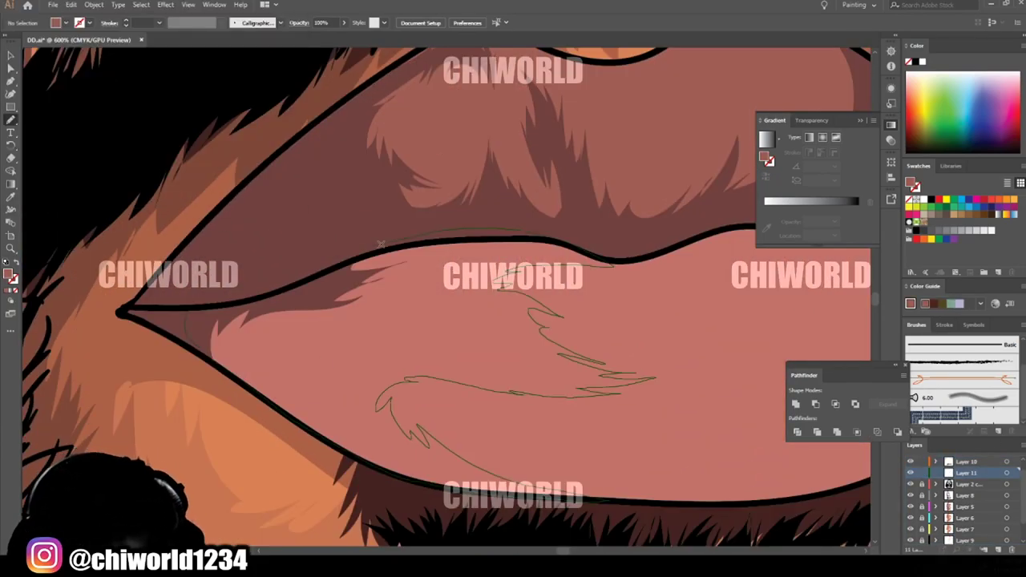
scroll(505, 272, down, 4)
scroll(506, 273, up, 2)
mouse_move(445, 298)
mouse_down()
mouse_move(609, 270)
mouse_move(330, 340)
mouse_up()
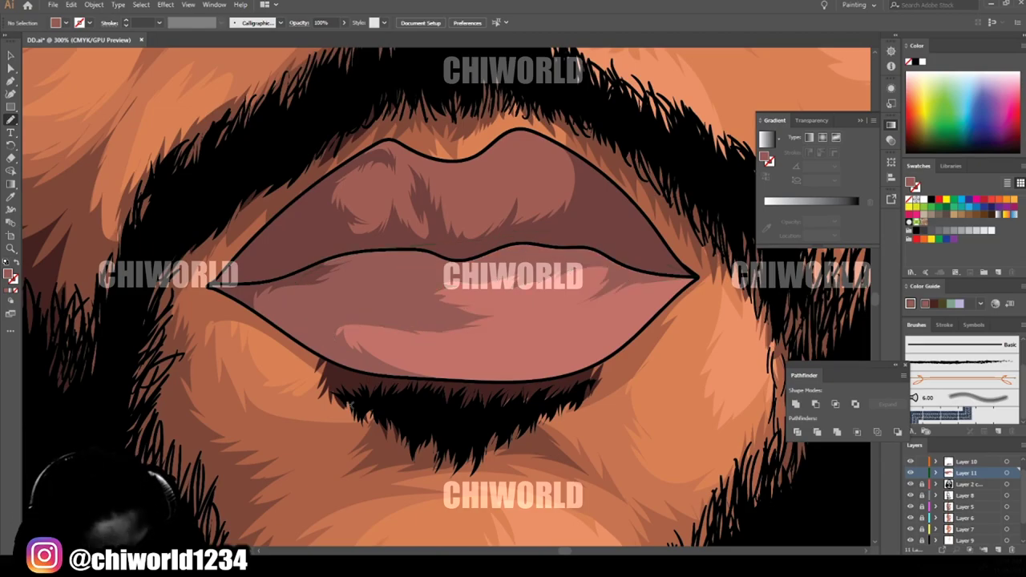
Step: Lock Layer 10 and adjust the lower-lip shadow's color balance by 2% magenta and 2% yellow
scroll(330, 340, down, 4)
scroll(330, 340, up, 4)
click(9, 53)
click(922, 462)
click(433, 413)
click(70, 5)
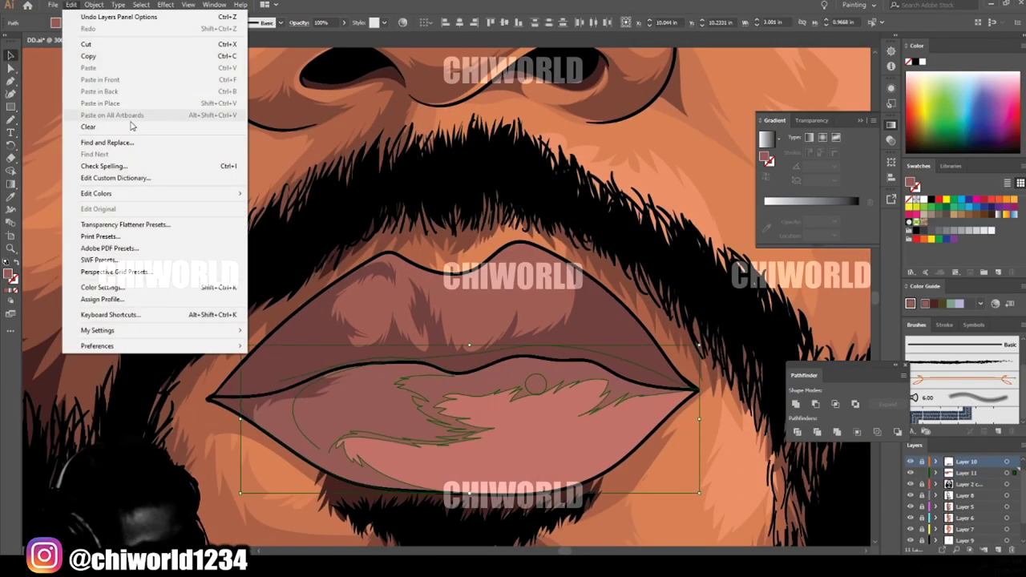
mouse_move(98, 193)
click(297, 223)
click(16, 179)
click(101, 94)
drag(101, 95, 103, 94)
click(101, 78)
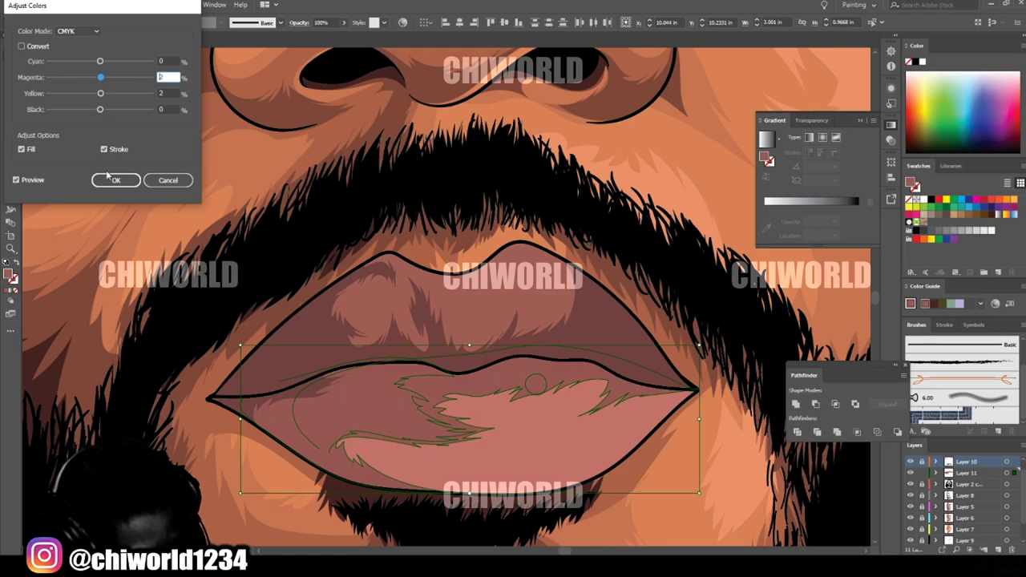
click(116, 179)
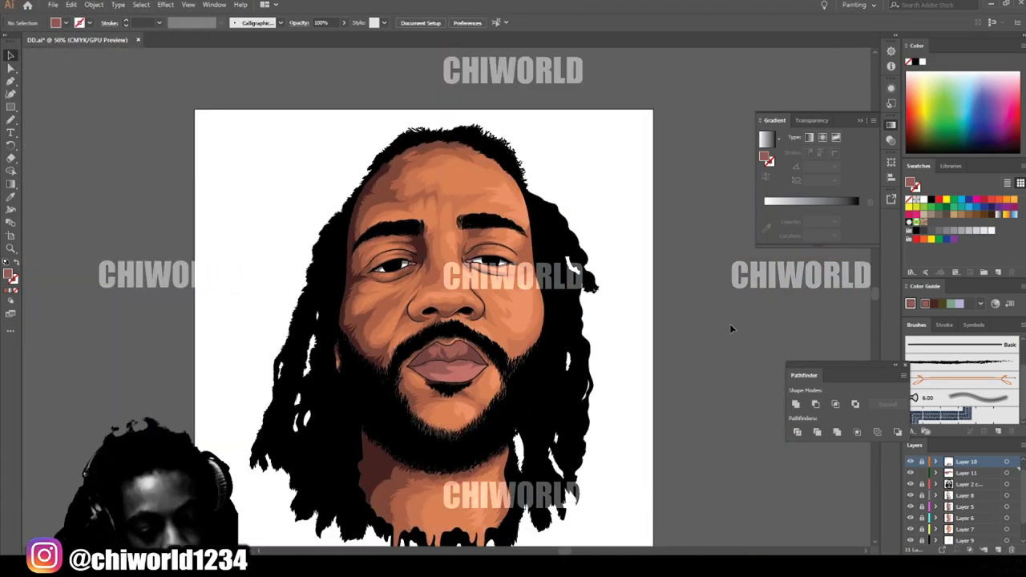
Step: Remove the skin-colored areas sticking out between the hair strands on both sides of the top of the head
key(ctrl+plus)
key(ctrl+plus)
key(ctrl+plus)
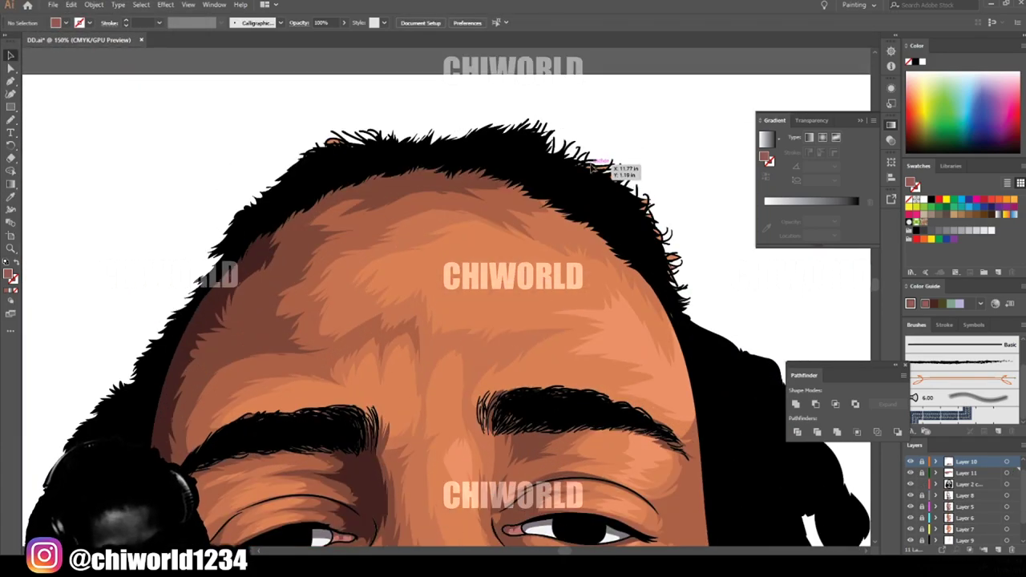
click(923, 496)
click(615, 167)
click(11, 69)
click(922, 497)
scroll(922, 499, down, 3)
click(922, 528)
drag(633, 192, 705, 235)
key(Delete)
drag(270, 131, 389, 165)
key(ctrl+minus)
key(ctrl+minus)
key(ctrl+minus)
key(ctrl+plus)
scroll(653, 499, down, 3)
scroll(965, 483, up, 3)
Step: Bring the Layer 2 copy to the top of the layer stack and draw a small black Pencil shape without a stroke
double_click(967, 472)
click(89, 126)
scroll(939, 528, down, 3)
scroll(523, 361, down, 3)
scroll(523, 361, up, 1)
click(6, 262)
click(16, 263)
click(15, 280)
click(15, 290)
click(7, 273)
click(11, 121)
mouse_move(557, 316)
mouse_down()
mouse_move(567, 361)
mouse_move(557, 318)
mouse_up()
key(ctrl+minus)
key(ctrl+minus)
scroll(931, 481, up, 3)
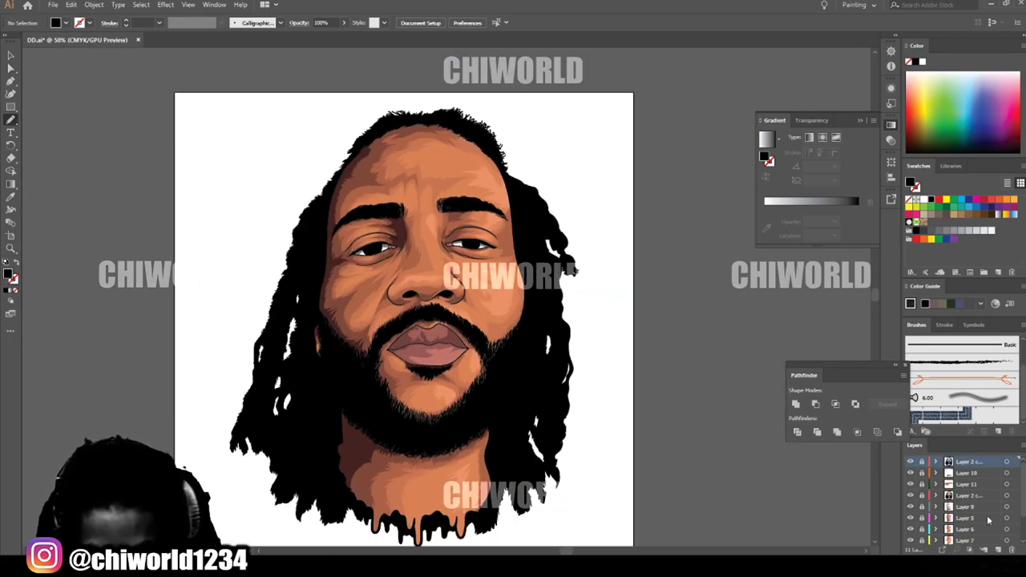
Step: Create a new layer on top and set the fill to the dark bluish gray 494851
key(ctrl+l)
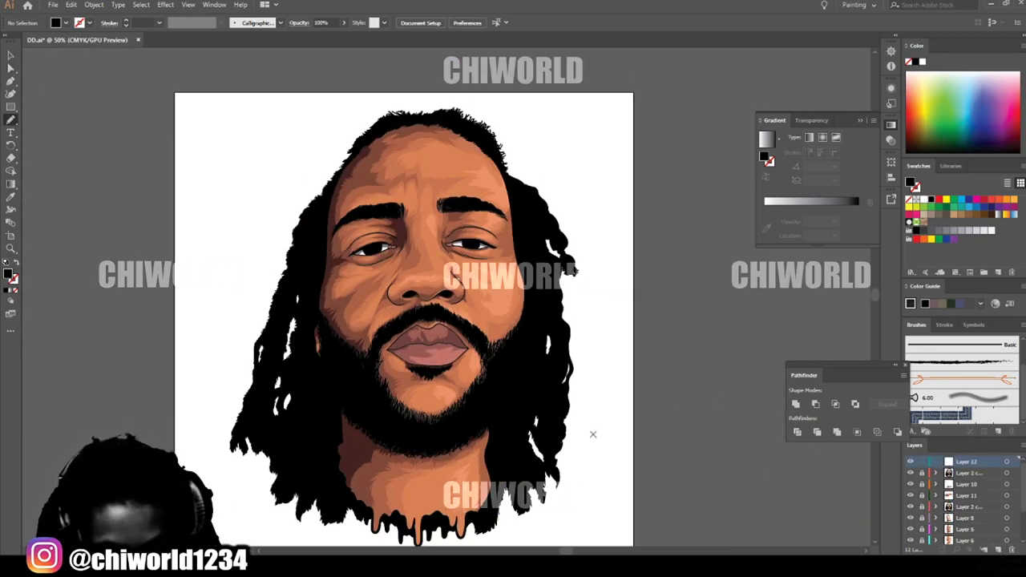
key(ctrl+plus)
key(ctrl+plus)
key(ctrl+plus)
key(ctrl+plus)
key(ctrl+plus)
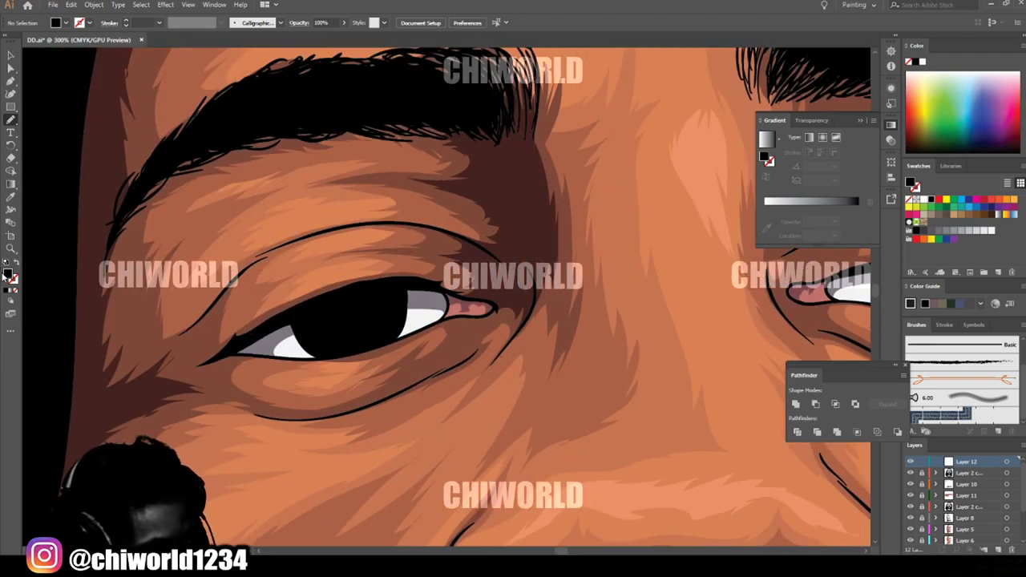
double_click(6, 275)
mouse_move(69, 81)
mouse_down()
mouse_move(55, 125)
mouse_move(40, 124)
mouse_up()
drag(166, 53, 164, 82)
drag(42, 127, 28, 134)
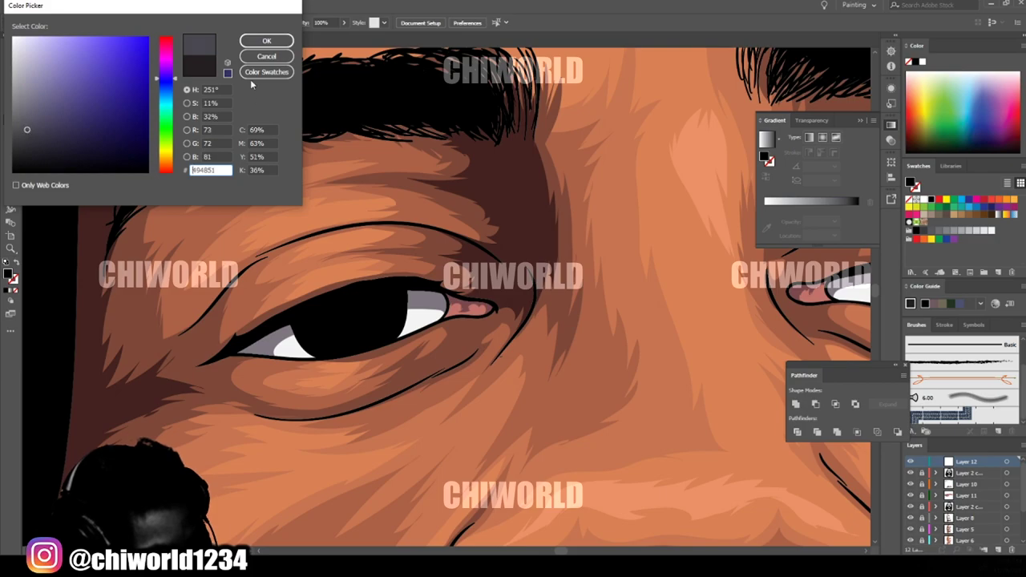
click(265, 40)
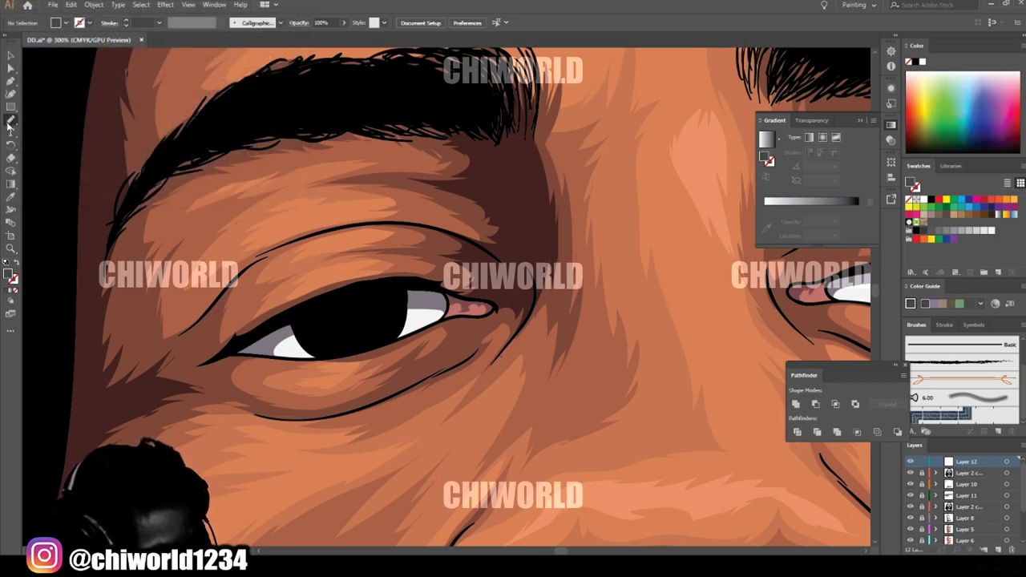
Step: Draw small jagged dark-gray reflections on both sides of the iris in each eye with the Pencil tool
key(ctrl+equal)
key(ctrl+equal)
scroll(26, 369, left, 3)
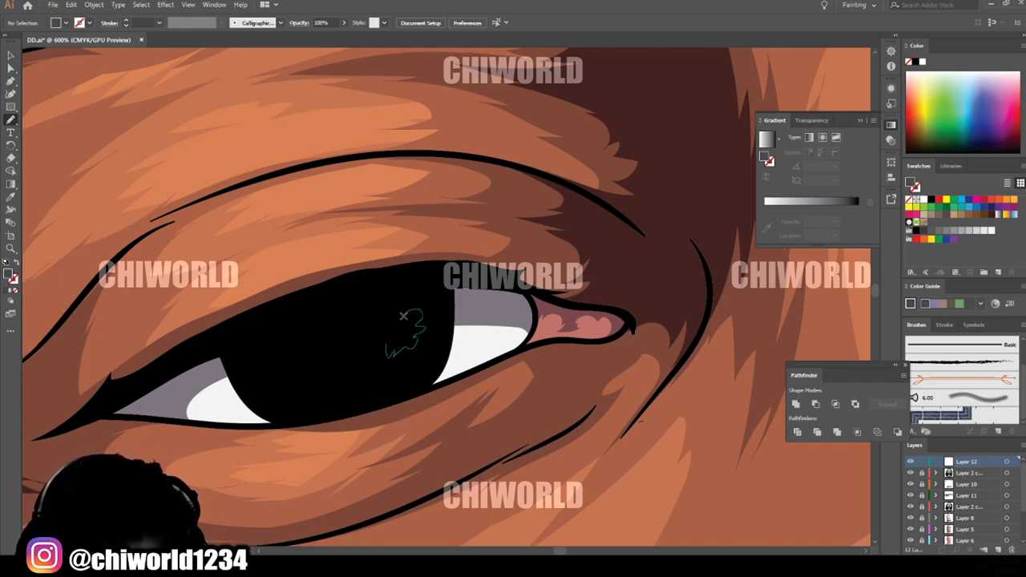
drag(391, 344, 390, 347)
drag(259, 382, 283, 369)
key(ctrl+minus)
key(ctrl+minus)
scroll(681, 389, right, 3)
mouse_move(739, 300)
mouse_down()
mouse_move(751, 286)
mouse_move(738, 300)
mouse_up()
mouse_move(692, 291)
mouse_down()
mouse_move(705, 277)
mouse_move(691, 289)
mouse_up()
drag(98, 331, 93, 331)
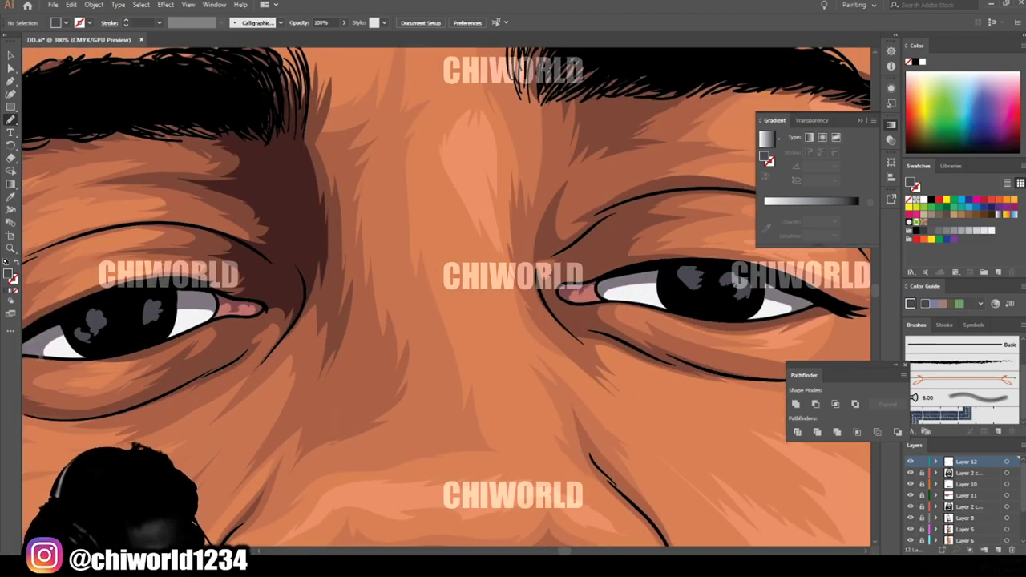
Step: Set the fill to a light lavender gray and draw small highlights on the iris reflections of both eyes
double_click(9, 276)
drag(37, 117, 26, 69)
click(257, 44)
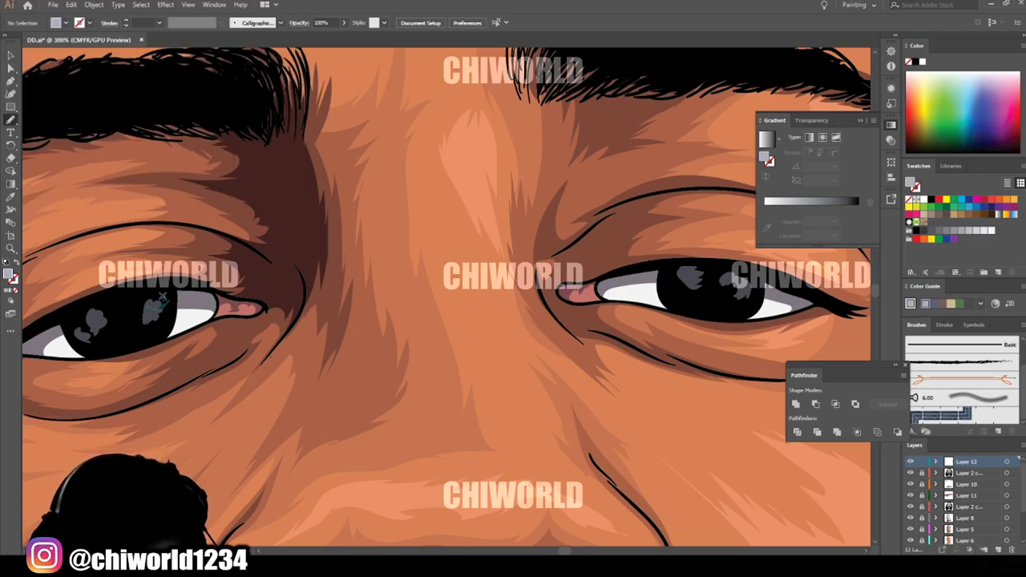
drag(162, 296, 158, 302)
drag(754, 287, 747, 278)
key(ctrl+minus)
key(ctrl+minus)
key(ctrl+minus)
key(ctrl+minus)
key(ctrl+minus)
key(ctrl+minus)
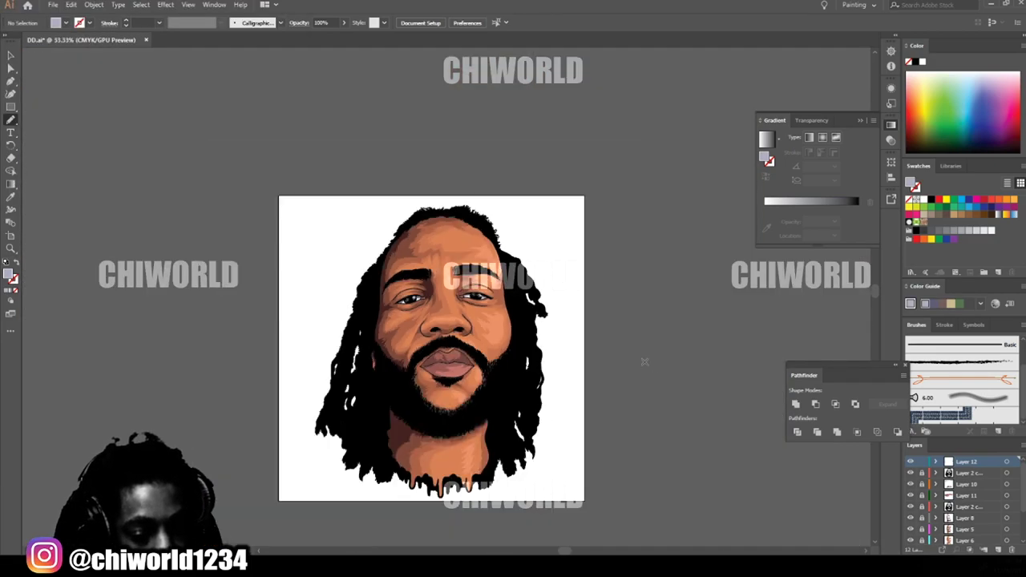
Step: Create a new layer above Layer 12 and paint a short, slightly curved Paintbrush stroke in the empty area beside the artboard
key(ctrl+equal)
key(ctrl+equal)
scroll(644, 361, down, 1)
click(999, 550)
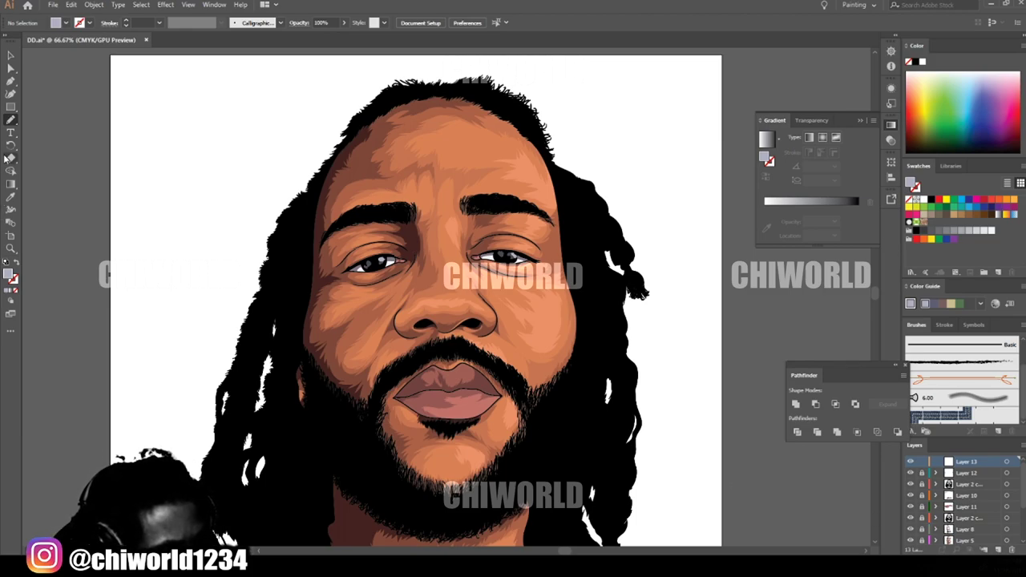
drag(6, 121, 24, 122)
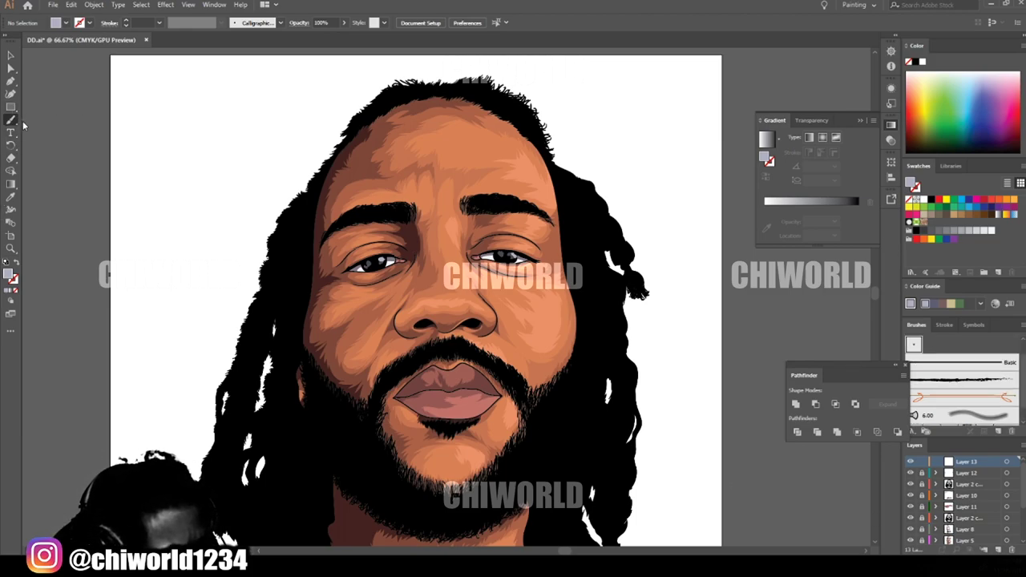
drag(67, 215, 53, 118)
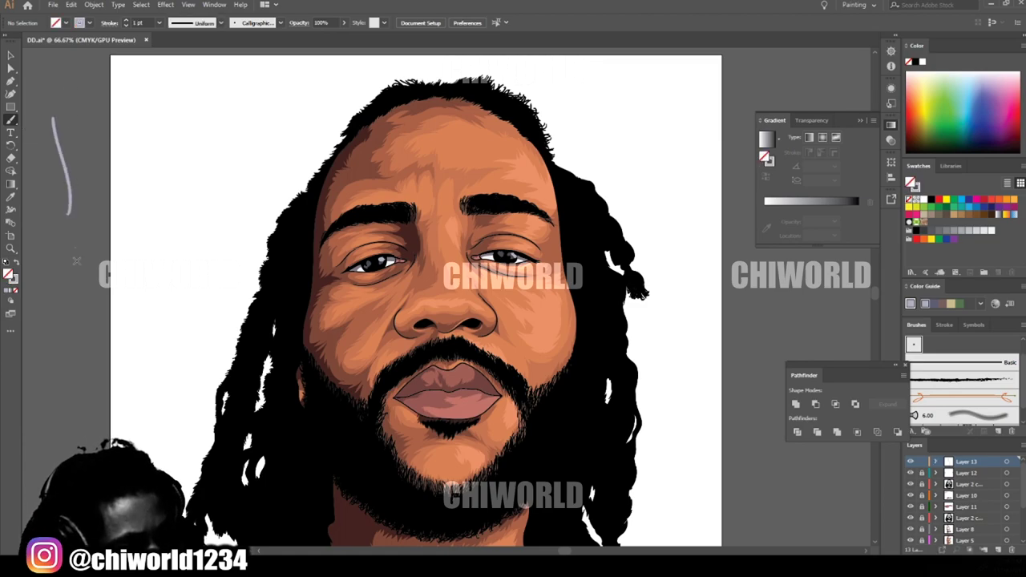
Step: Add a middle stop at 49.44% to the white-to-black linear gradient and set its starting stop to C31 M42 Y48 K100
click(950, 216)
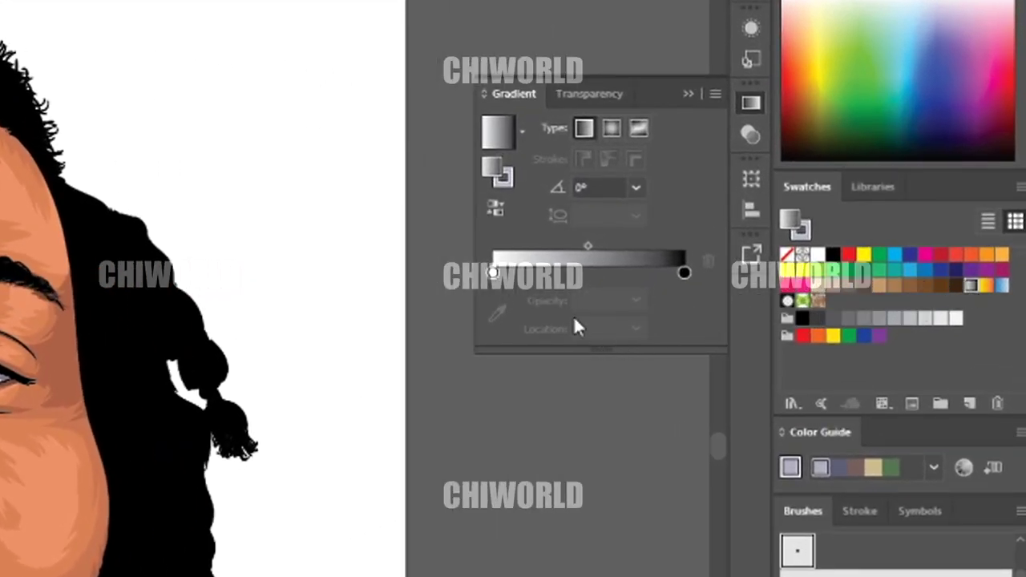
click(587, 273)
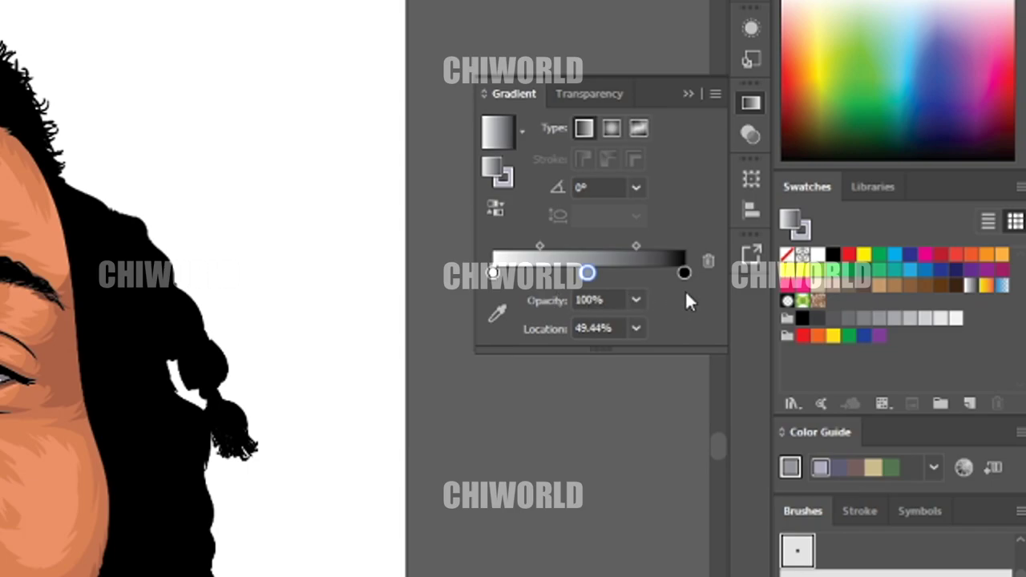
double_click(494, 273)
drag(503, 435, 614, 435)
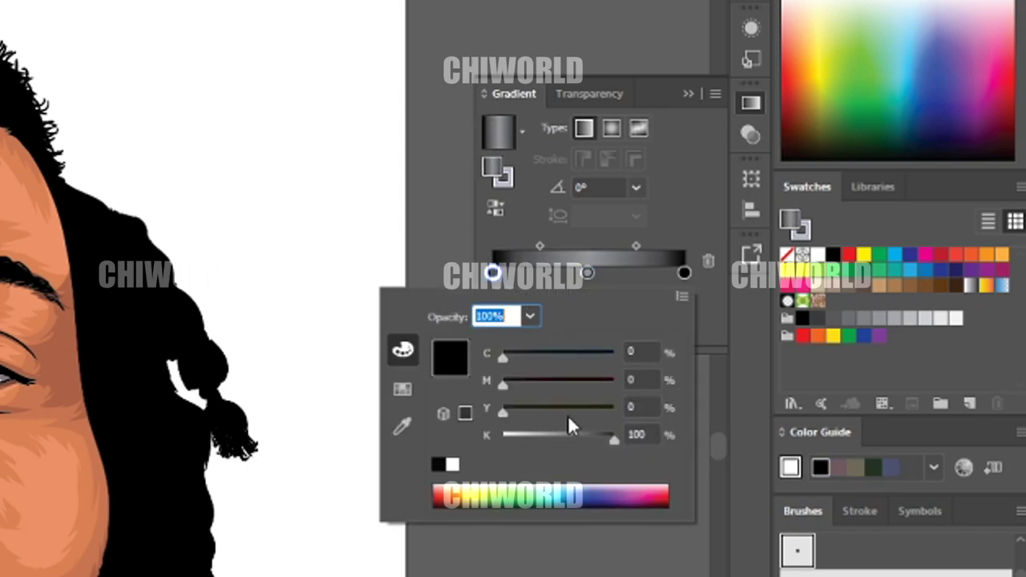
drag(527, 406, 554, 413)
drag(524, 382, 550, 388)
drag(514, 359, 537, 361)
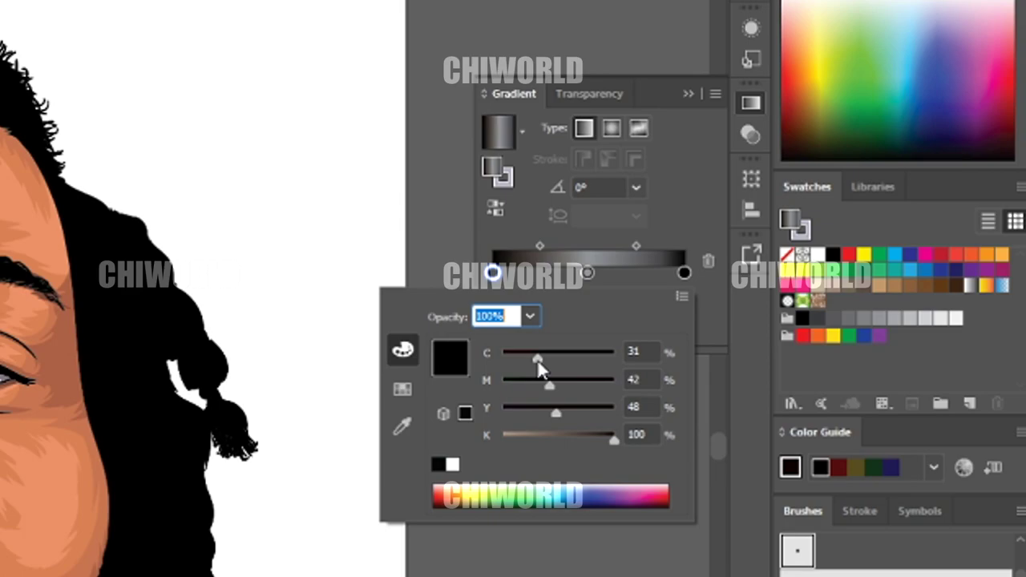
Step: Set the gradient's end stop to a rich black of C28 M32 Y49 K100
click(687, 272)
double_click(685, 272)
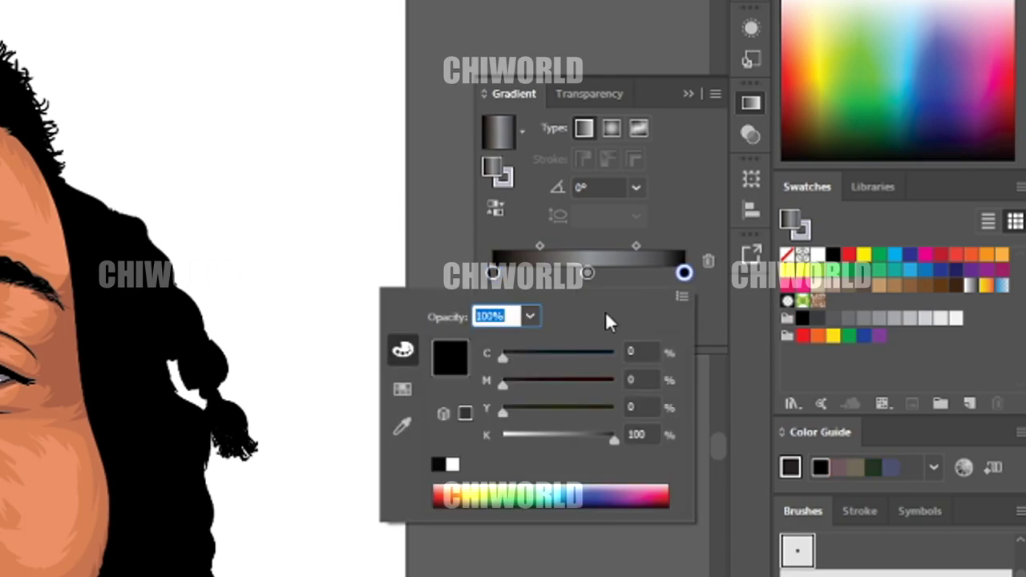
drag(525, 417, 552, 416)
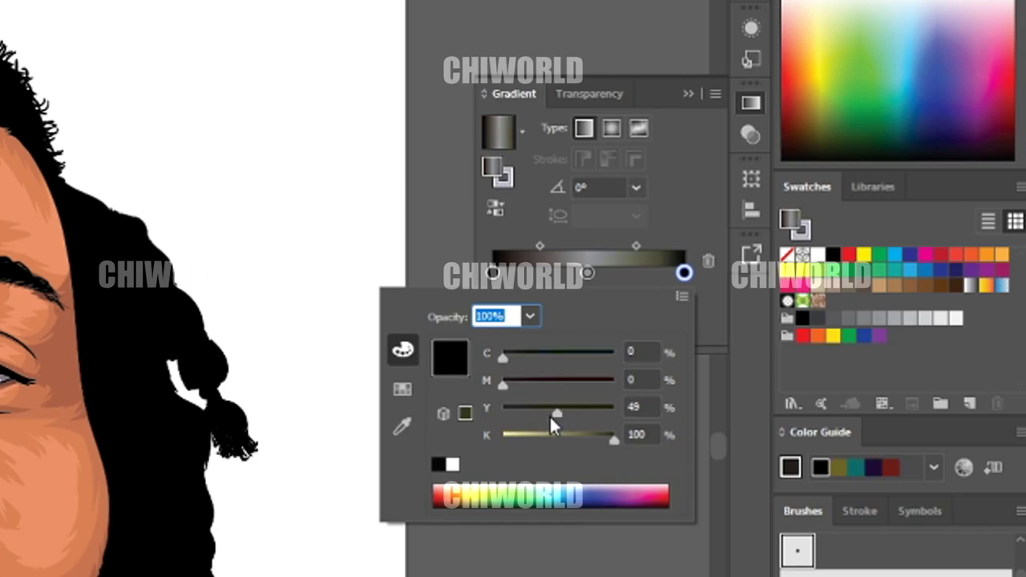
drag(520, 385, 534, 386)
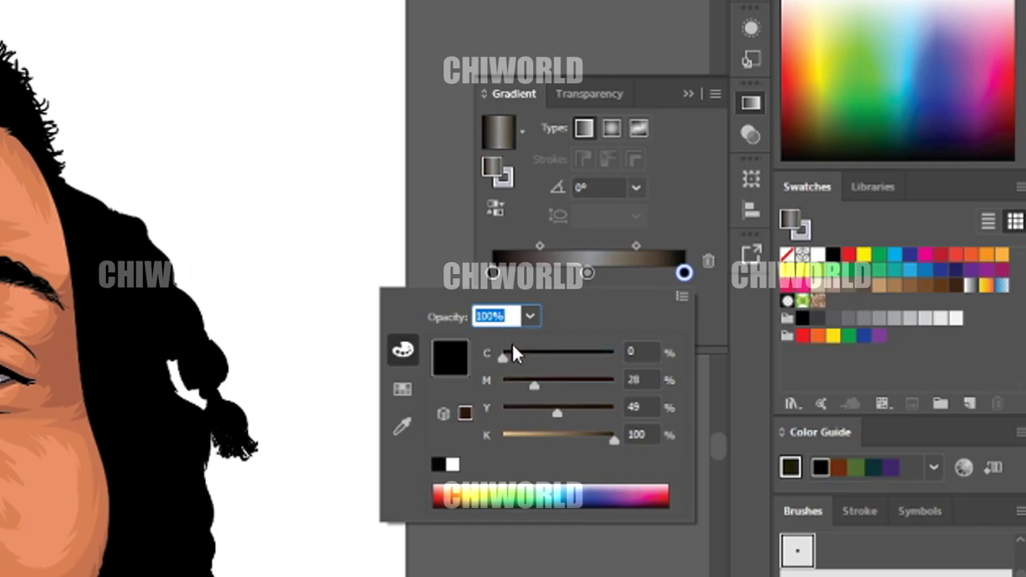
mouse_move(524, 356)
mouse_down()
mouse_move(544, 381)
mouse_move(543, 360)
mouse_move(533, 359)
mouse_up()
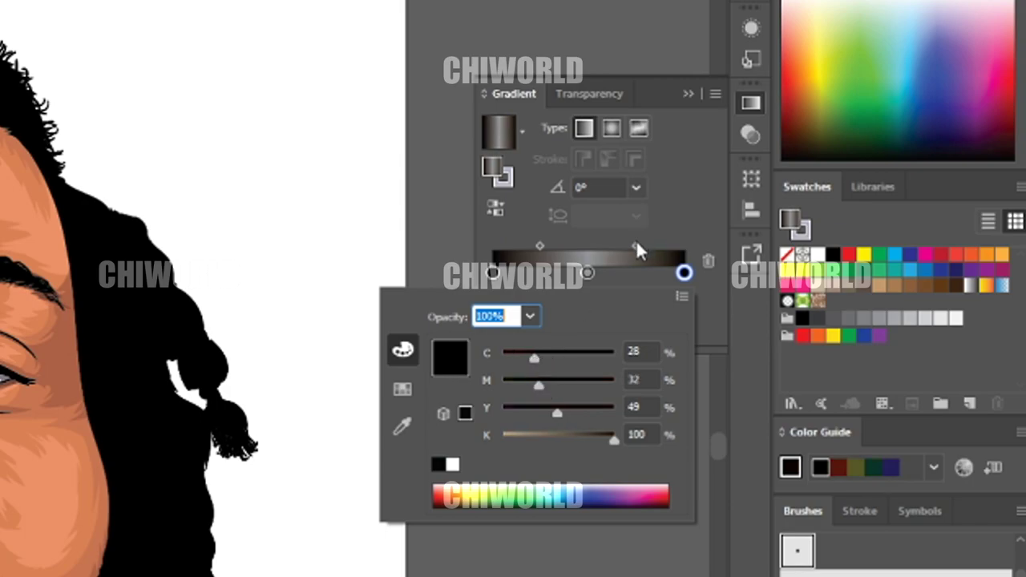
key(Return)
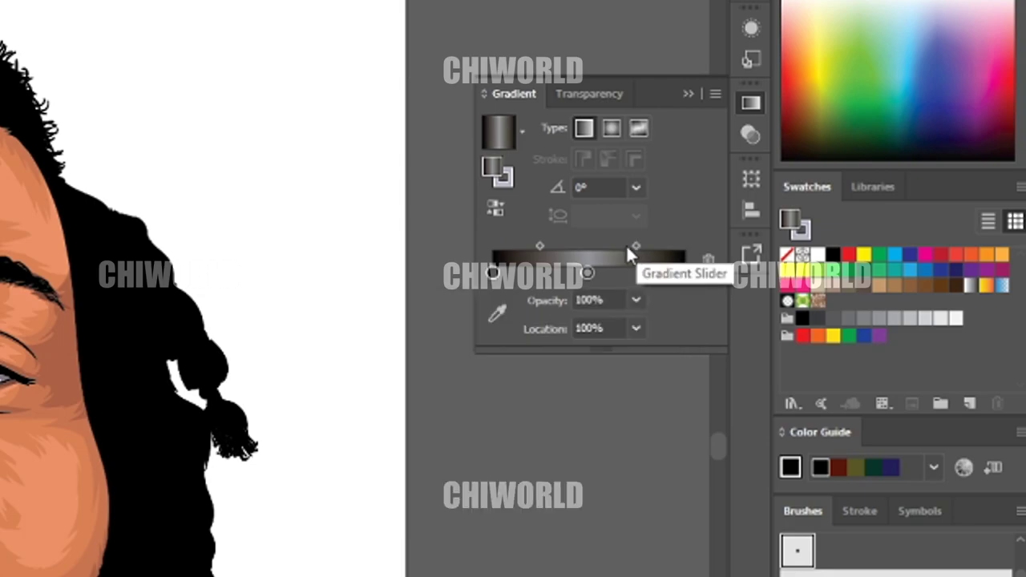
Step: Narrow the gradient's central light band by moving its midpoints to 79.38% before and 21.27% after the middle stop
drag(634, 247, 607, 242)
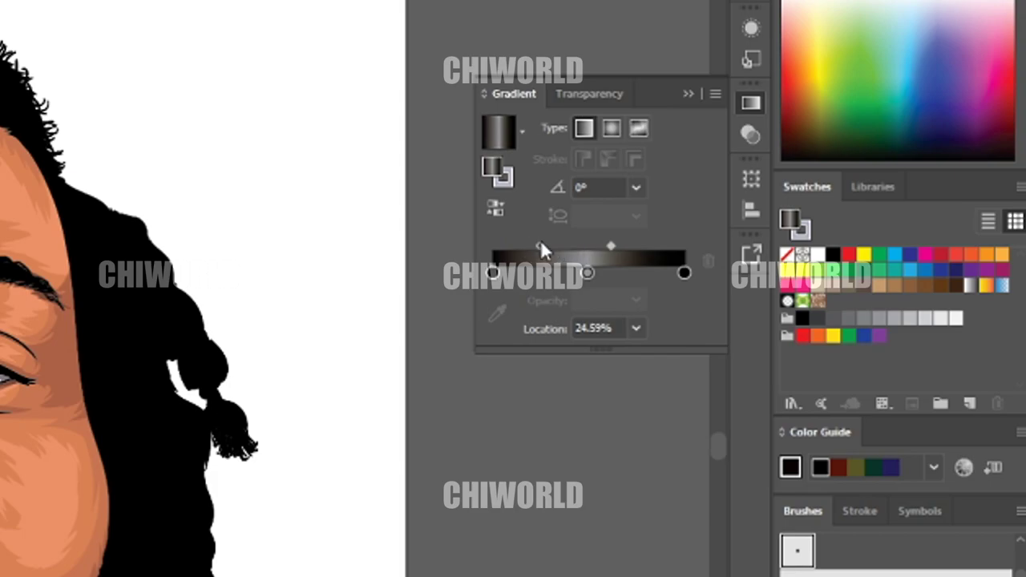
drag(538, 242, 567, 243)
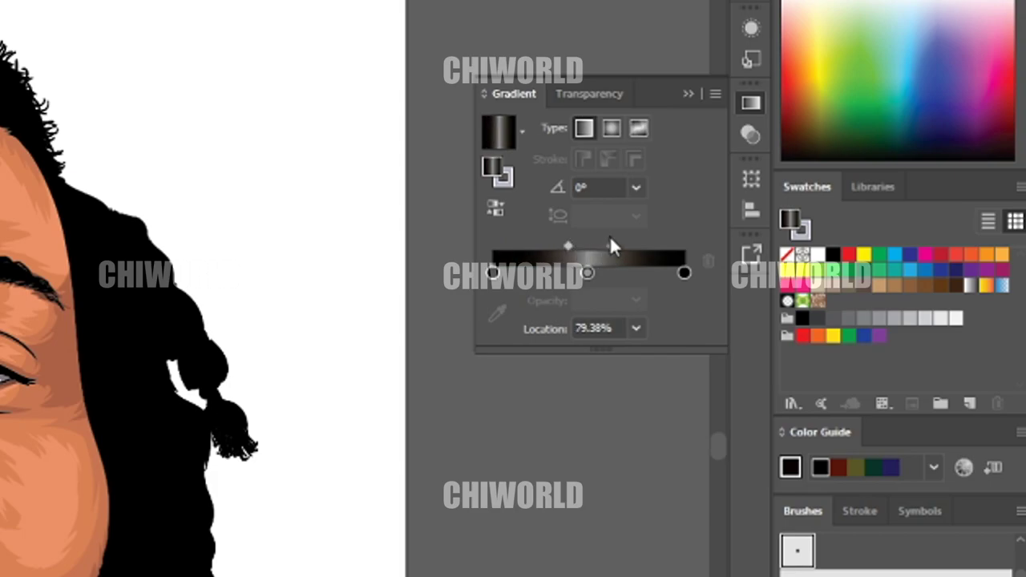
drag(609, 245, 607, 246)
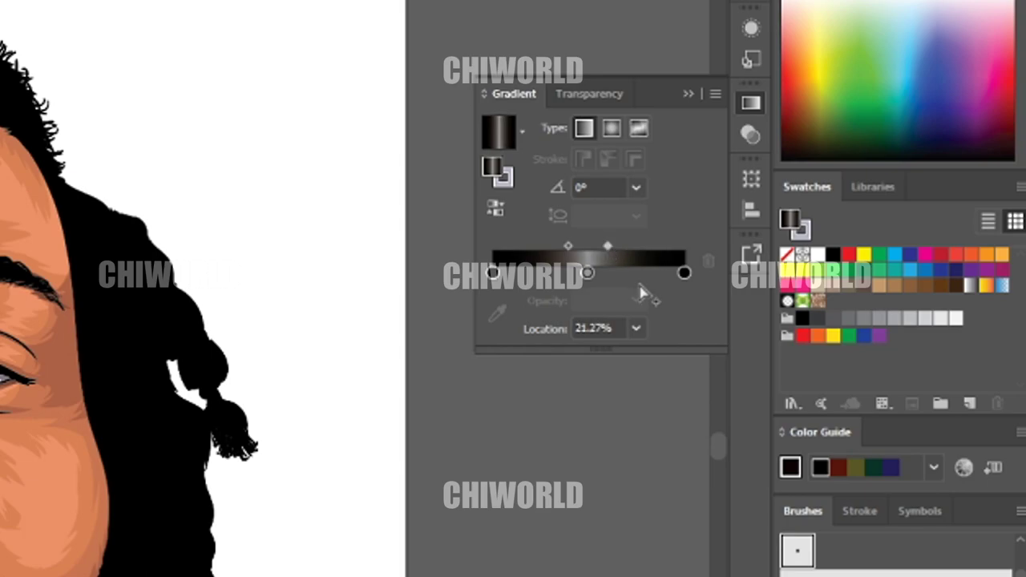
Step: Recolor the gradient's middle stop with C36 M28 Y29 and a slightly darker black value
double_click(684, 273)
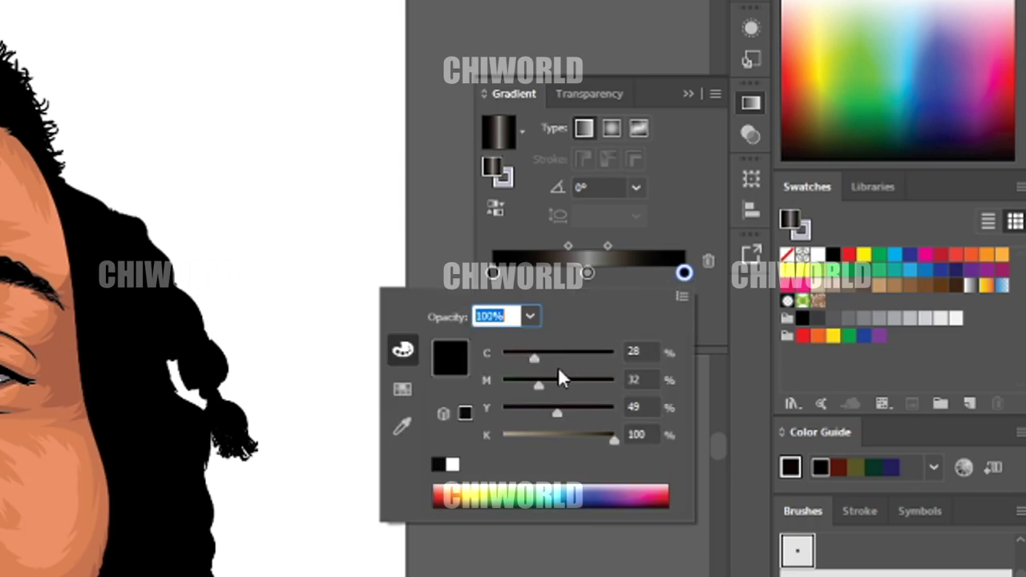
click(547, 382)
click(584, 270)
double_click(588, 272)
drag(503, 382, 537, 411)
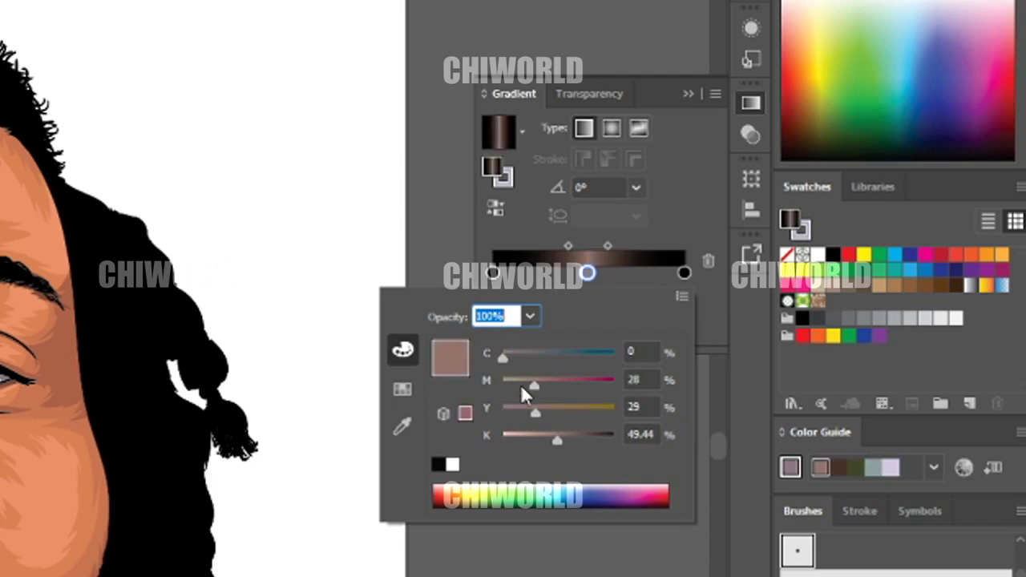
drag(521, 351, 543, 356)
drag(556, 439, 561, 442)
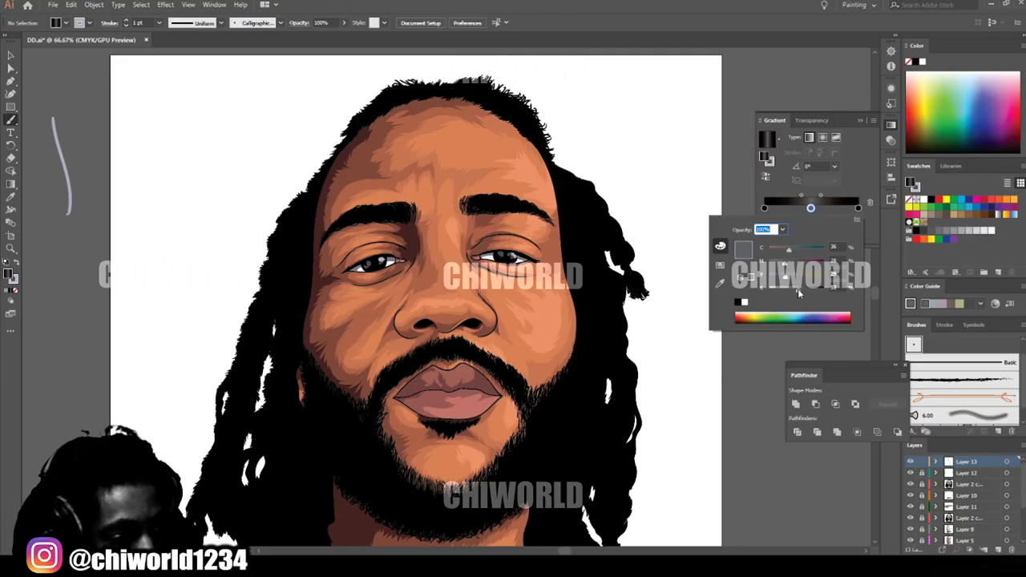
click(39, 128)
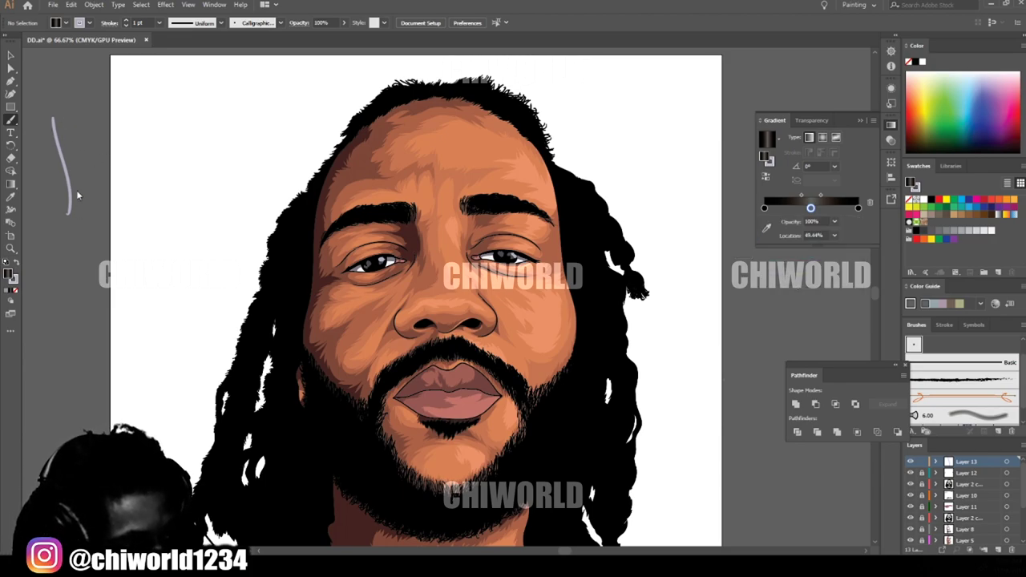
Step: Swap the dark gradient from the fill to the stroke and paint two vertical test brush strokes beside the artboard
mouse_move(73, 101)
mouse_down()
mouse_move(82, 168)
mouse_move(71, 263)
mouse_up()
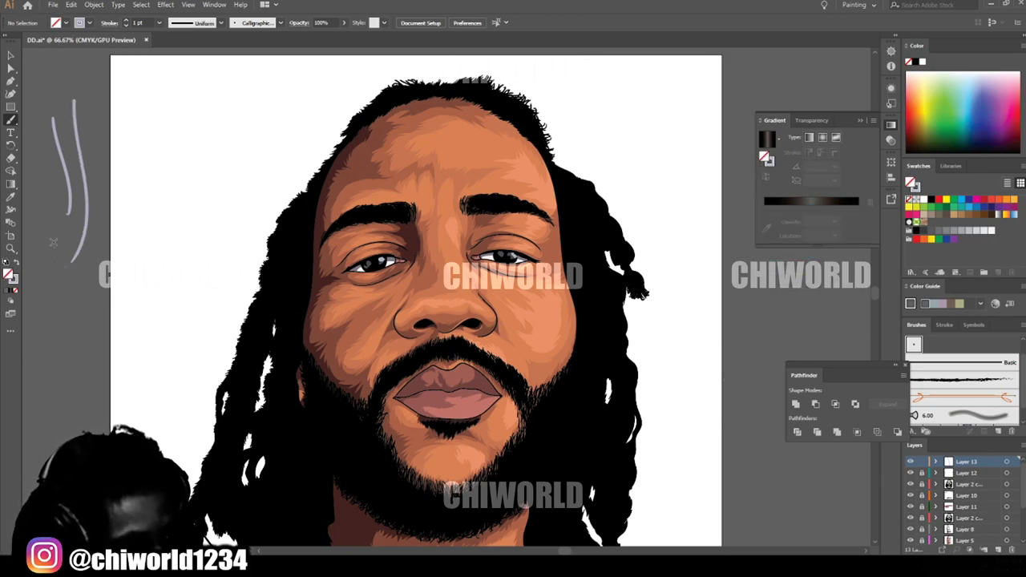
click(12, 294)
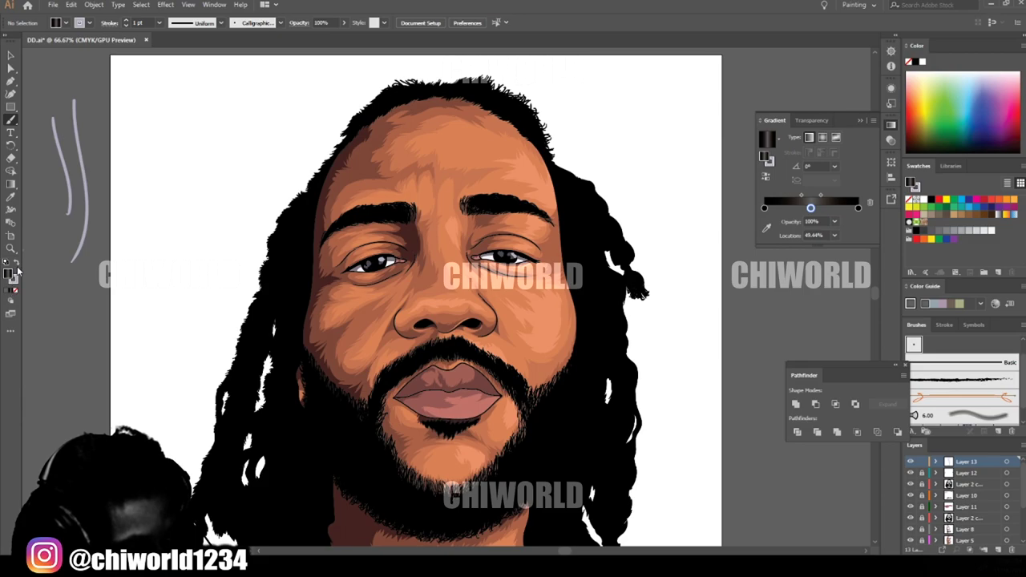
click(16, 264)
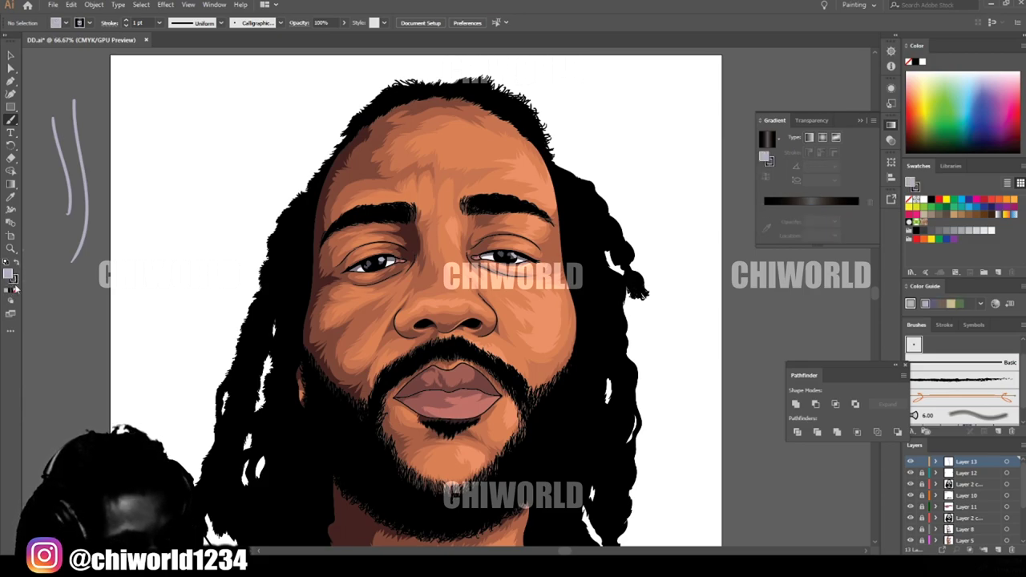
drag(54, 190, 59, 377)
mouse_move(73, 238)
mouse_down()
mouse_move(77, 297)
mouse_move(61, 396)
mouse_up()
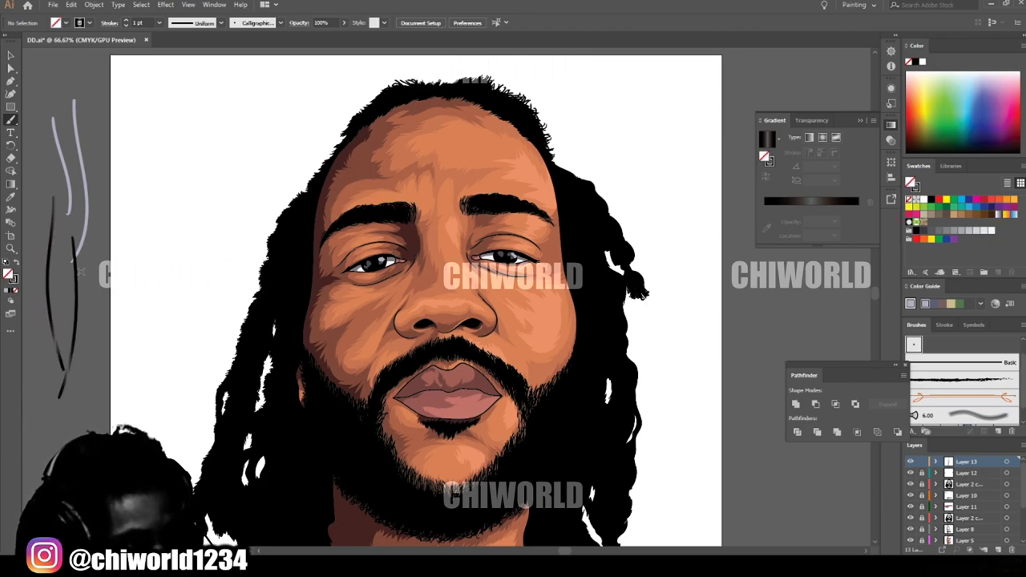
click(160, 24)
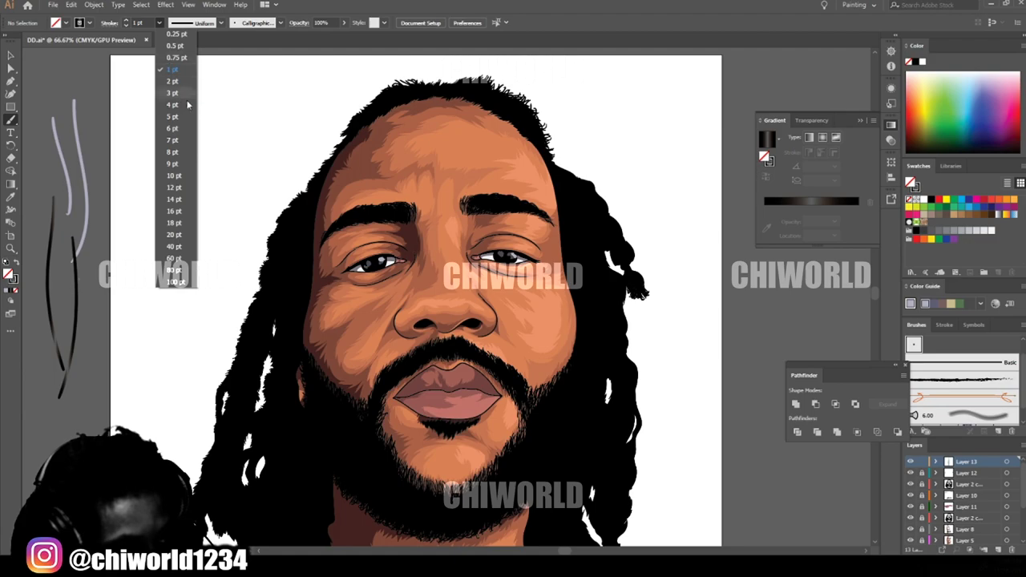
click(641, 494)
Step: Paint diagonal gradient highlight hairs with the Paintbrush across the inner half of the eyebrow on the portrait's right side
scroll(556, 376, down, 1)
scroll(603, 360, up, 3)
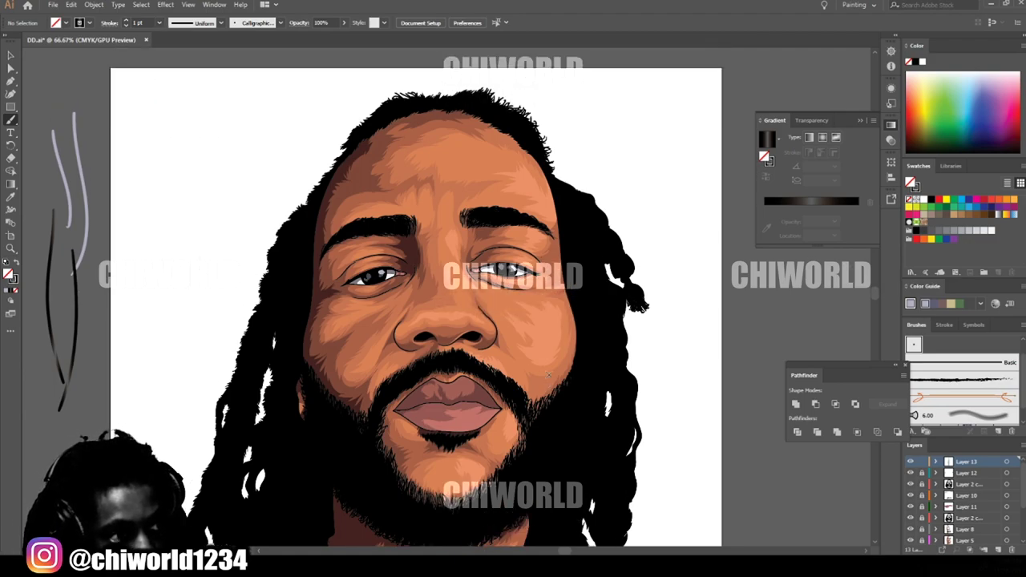
scroll(556, 369, up, 3)
scroll(554, 367, up, 2)
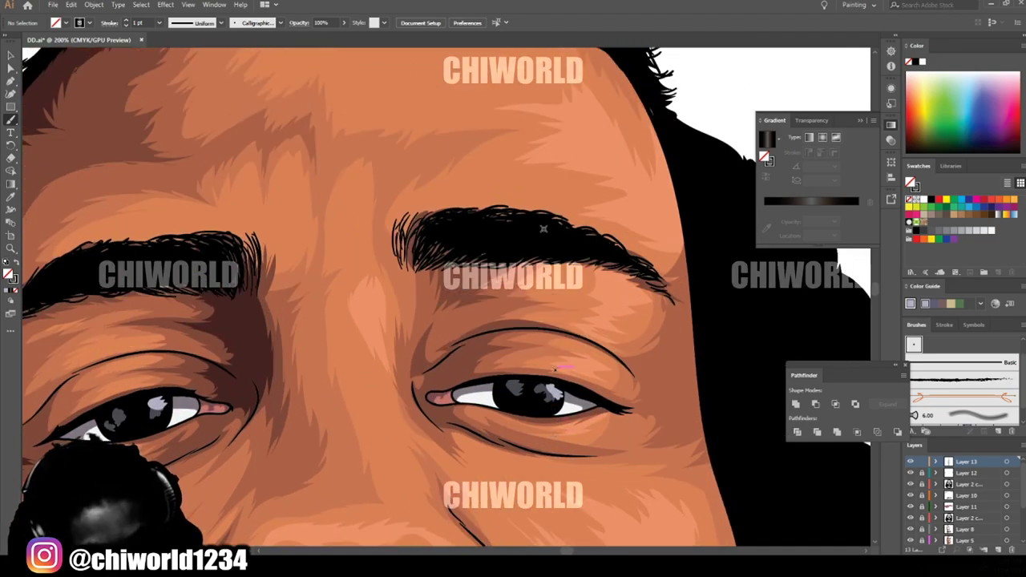
mouse_move(510, 221)
mouse_down()
mouse_move(476, 246)
mouse_move(440, 254)
mouse_up()
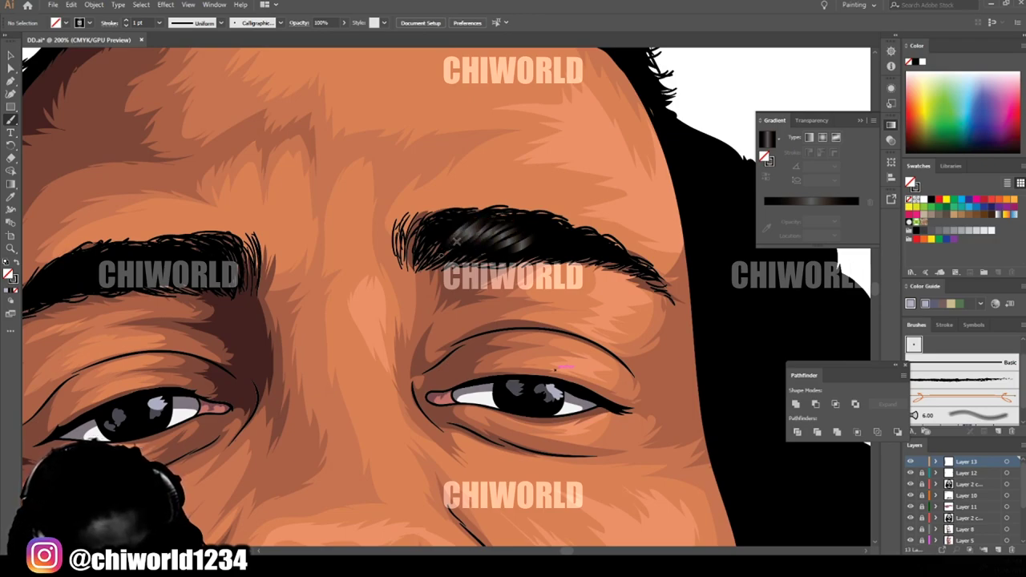
mouse_move(569, 240)
mouse_down()
mouse_move(530, 252)
mouse_move(546, 229)
mouse_move(514, 251)
mouse_up()
mouse_move(550, 228)
mouse_down()
mouse_move(499, 248)
mouse_move(479, 250)
mouse_move(475, 239)
mouse_up()
drag(543, 230, 471, 253)
drag(553, 221, 479, 251)
drag(520, 218, 475, 242)
Step: Select the new eyebrow highlight strokes and set their stroke gradient angle to 57°
key(ctrl+minus)
key(ctrl+minus)
key(ctrl+minus)
key(ctrl+minus)
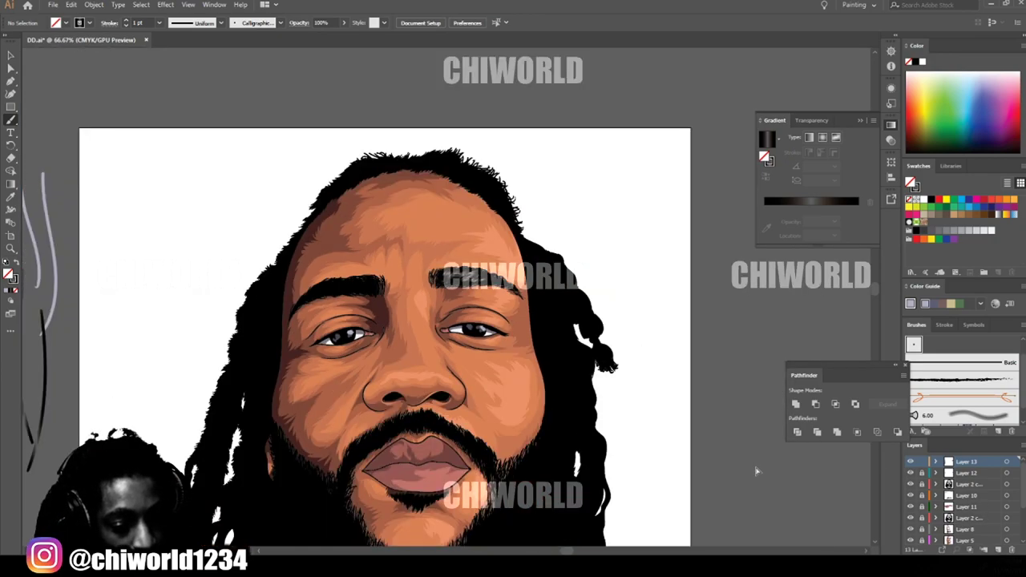
scroll(650, 470, left, 1)
key(ctrl+equal)
key(ctrl+equal)
scroll(652, 471, left, 1)
scroll(652, 471, up, 2)
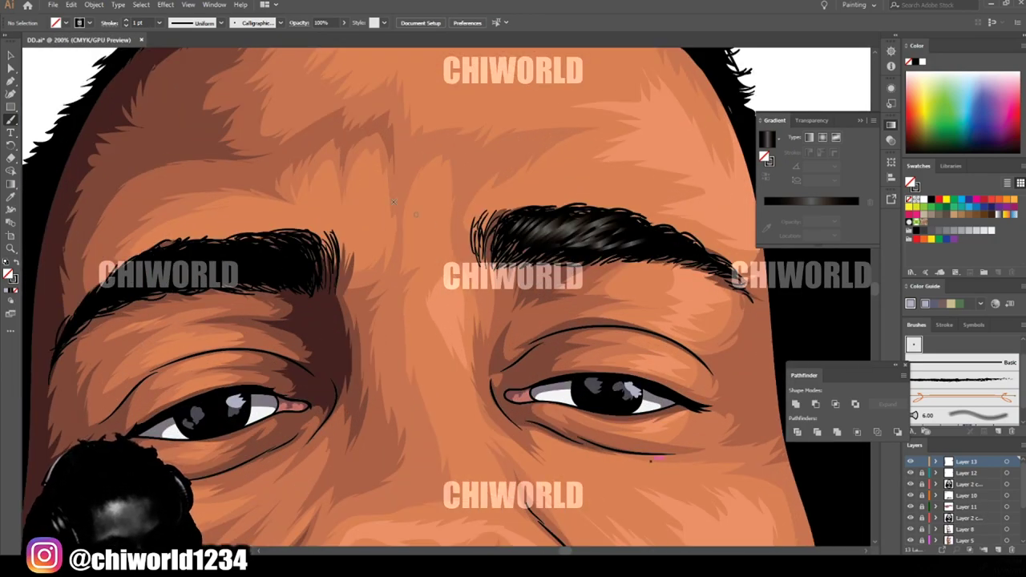
click(11, 55)
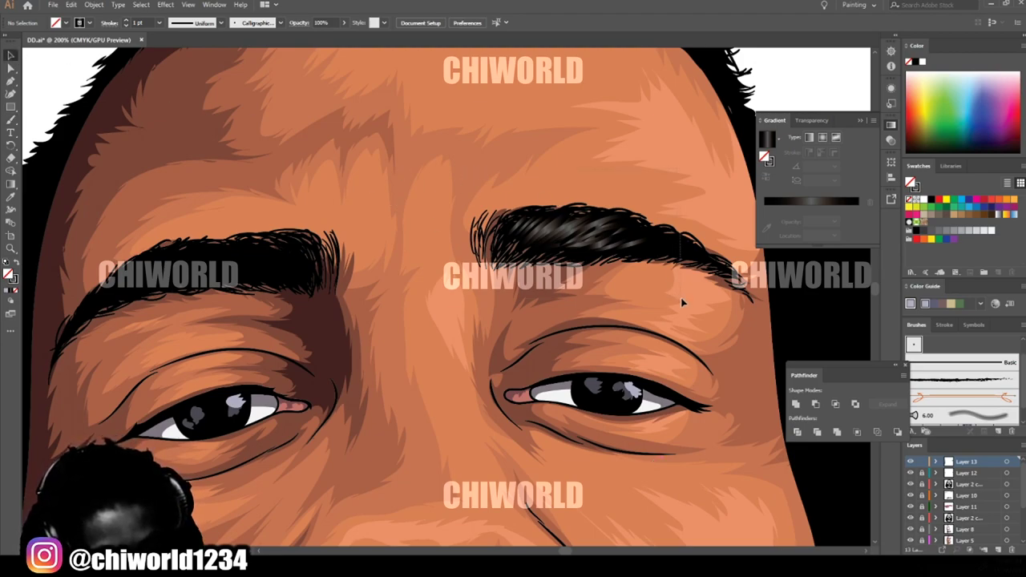
drag(681, 298, 682, 298)
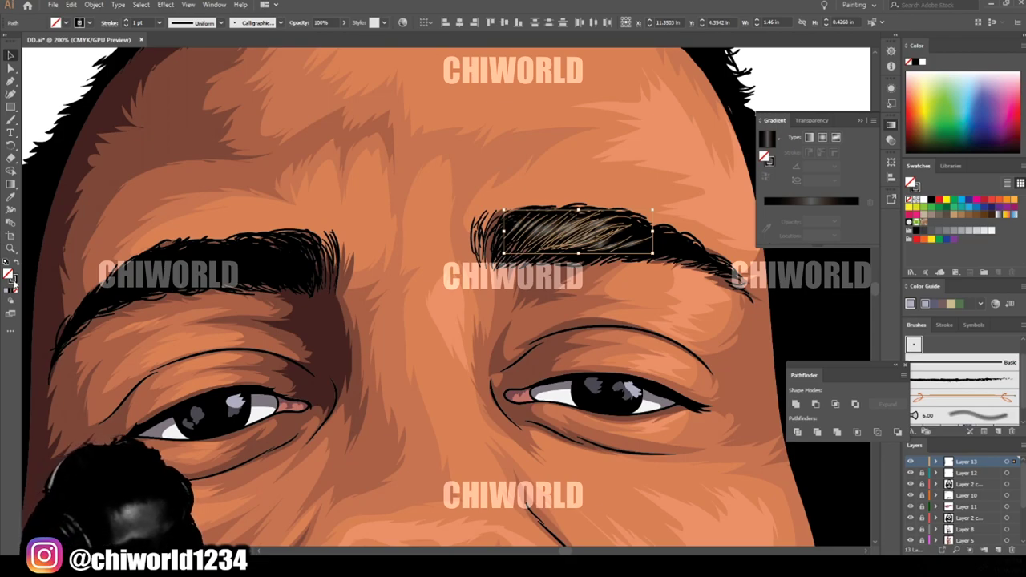
click(14, 279)
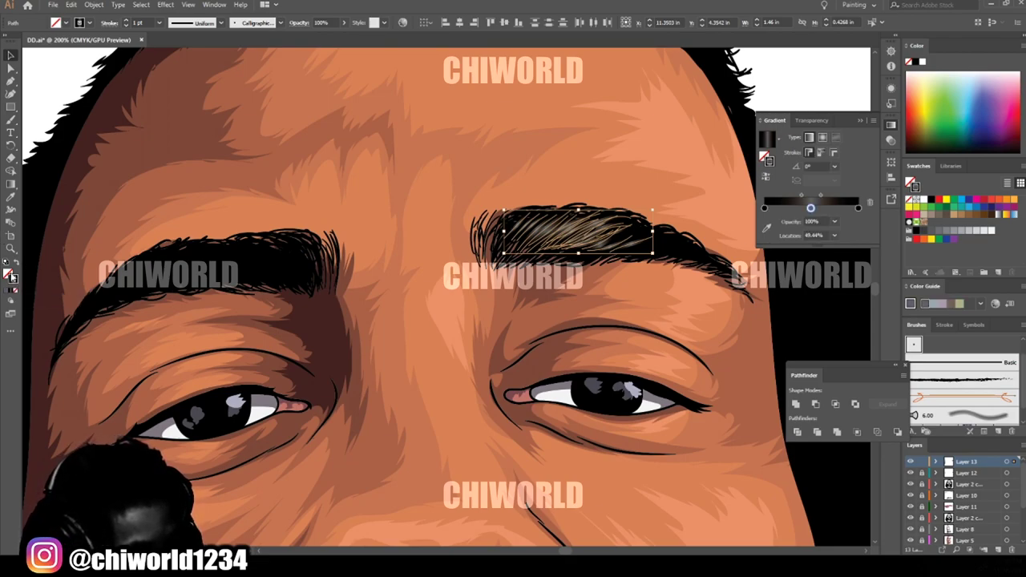
click(814, 165)
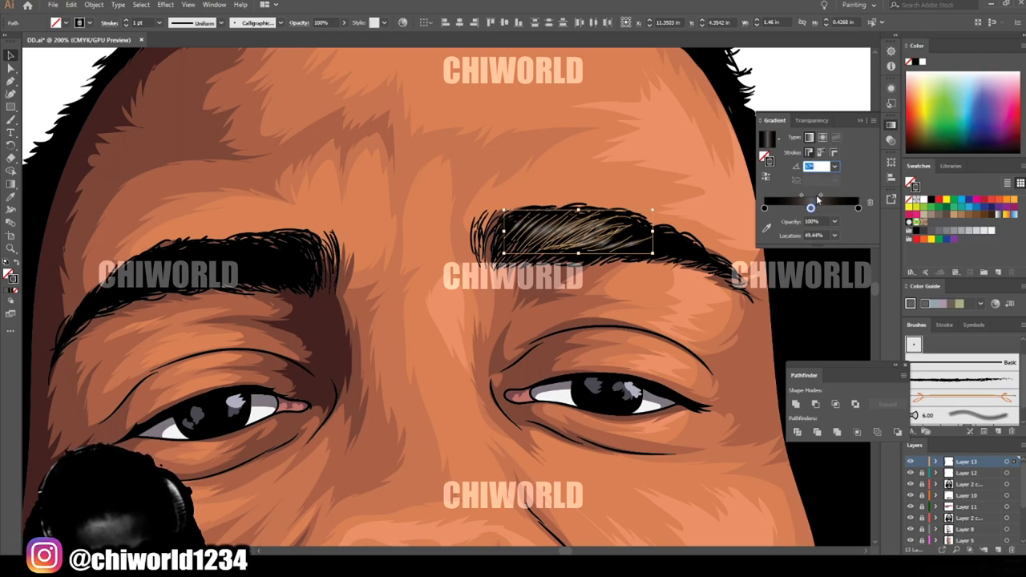
Step: Place the gradient's middle stop at 48.88%, set the midpoints to 87% before and 13% after it, and deselect the strokes
drag(811, 207, 822, 208)
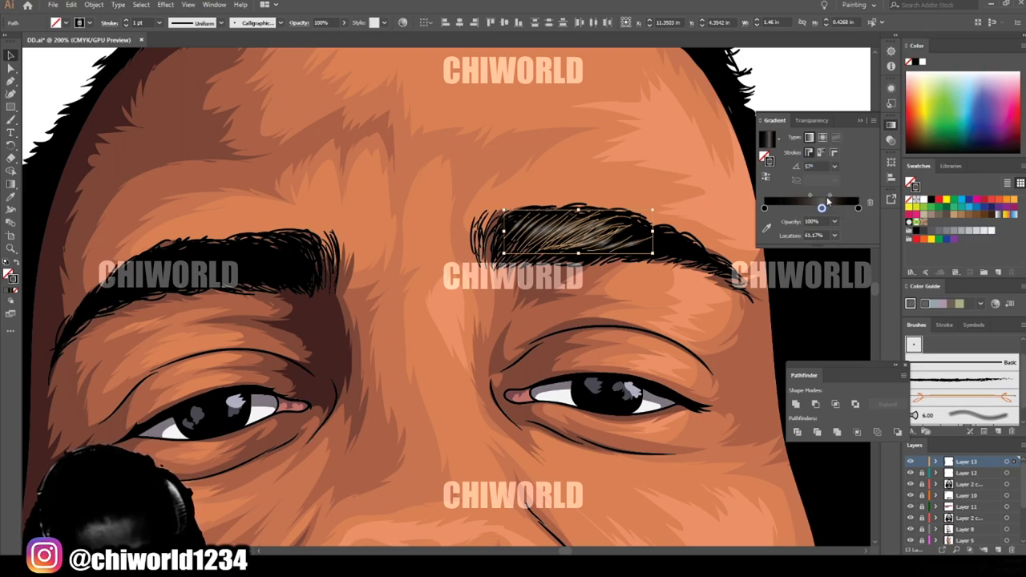
drag(822, 208, 811, 208)
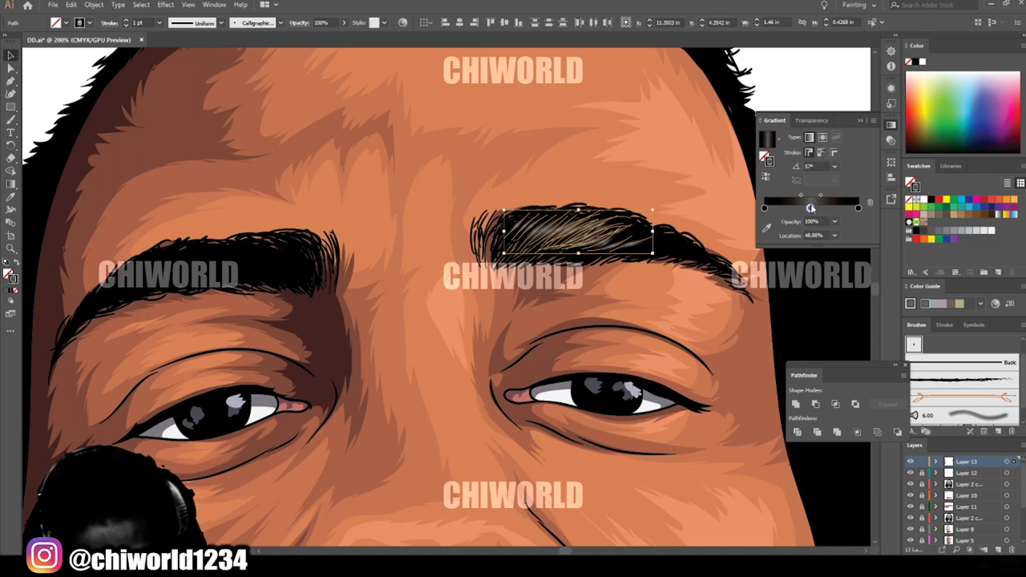
drag(822, 198, 820, 198)
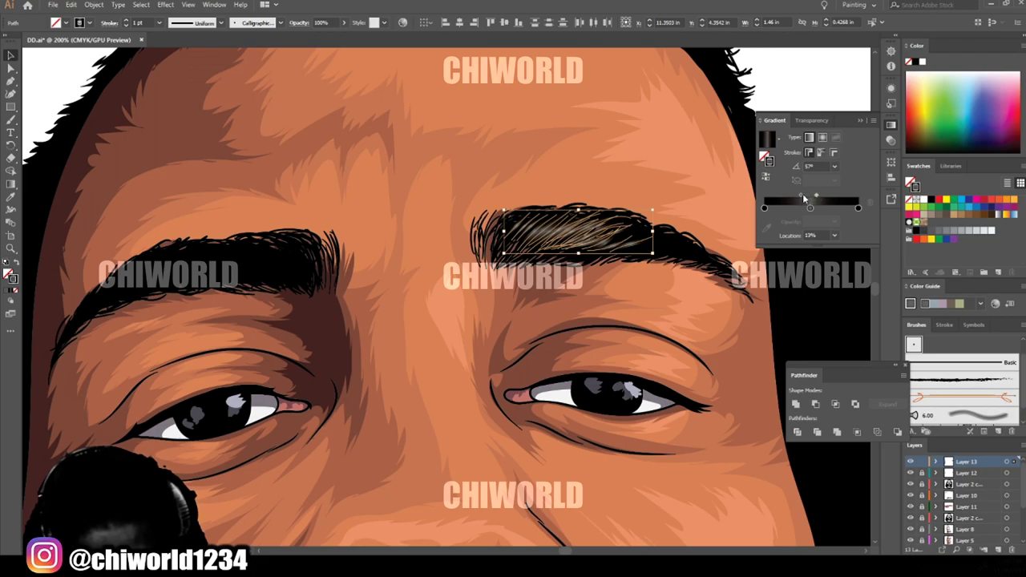
drag(803, 195, 806, 195)
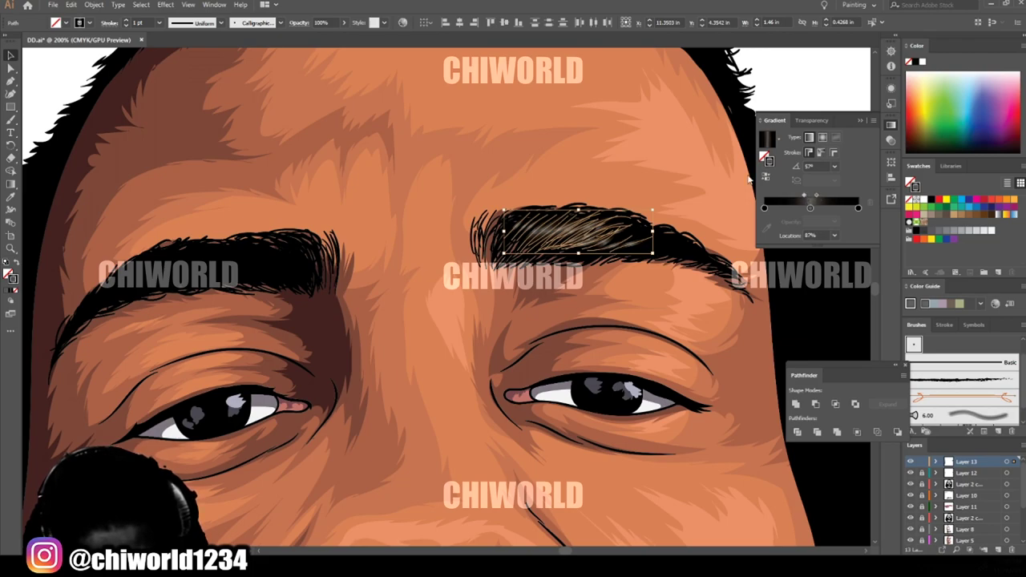
click(591, 129)
Step: Paint curved highlight hairs with the Paintbrush across the inner half of the eyebrow on the portrait's left side
key(ctrl+minus)
key(ctrl+minus)
key(ctrl+minus)
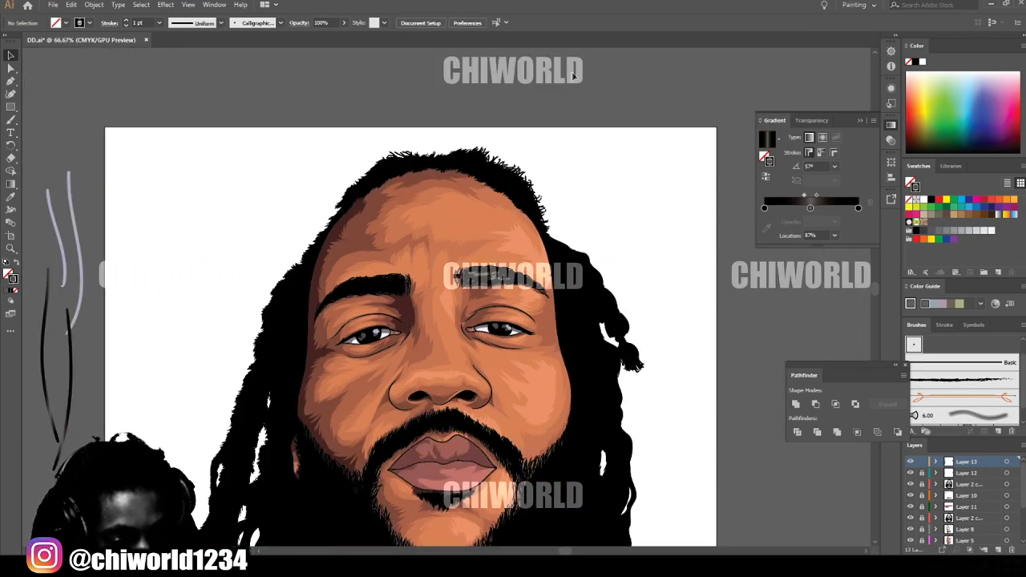
key(ctrl+plus)
key(ctrl+plus)
key(ctrl+plus)
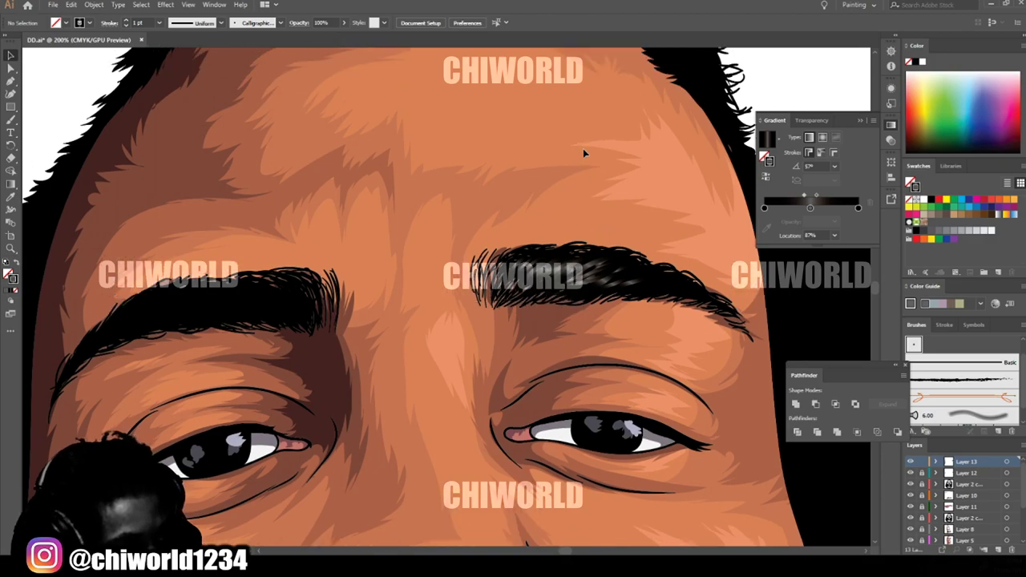
key(b)
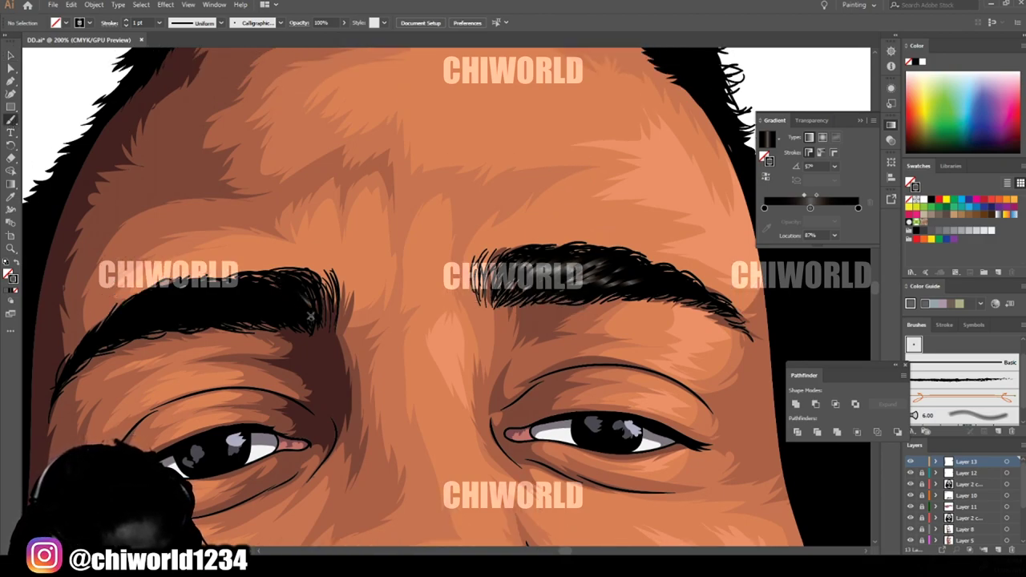
mouse_move(227, 286)
mouse_down()
mouse_move(261, 311)
mouse_move(244, 315)
mouse_up()
mouse_move(198, 290)
mouse_down()
mouse_move(230, 311)
mouse_move(213, 309)
mouse_up()
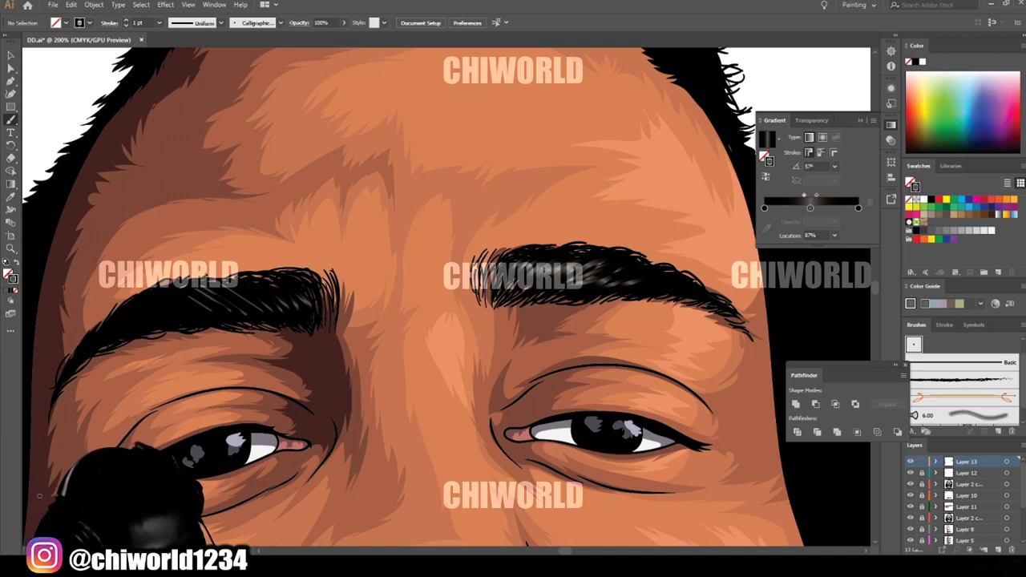
Step: Select the left-side eyebrow's highlight strokes and set their stroke gradient angle to 103°, leaving them deselected
key(v)
drag(306, 342, 334, 356)
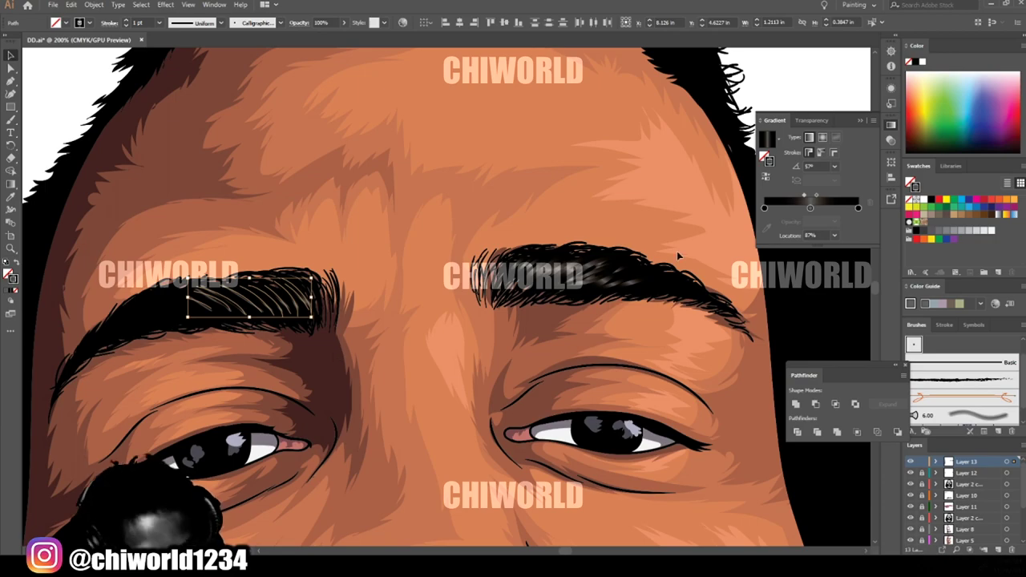
click(814, 166)
scroll(821, 168, up, 20)
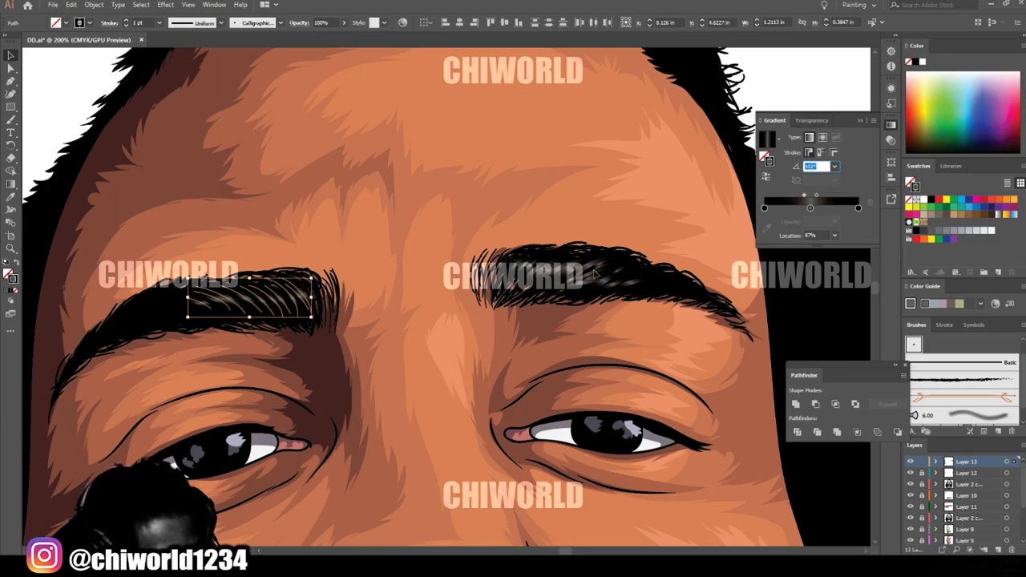
click(411, 350)
Step: Add a few short gradient hairs toward the outer end of the left-side eyebrow's highlights
key(ctrl+minus)
key(ctrl+minus)
scroll(383, 419, left, 1)
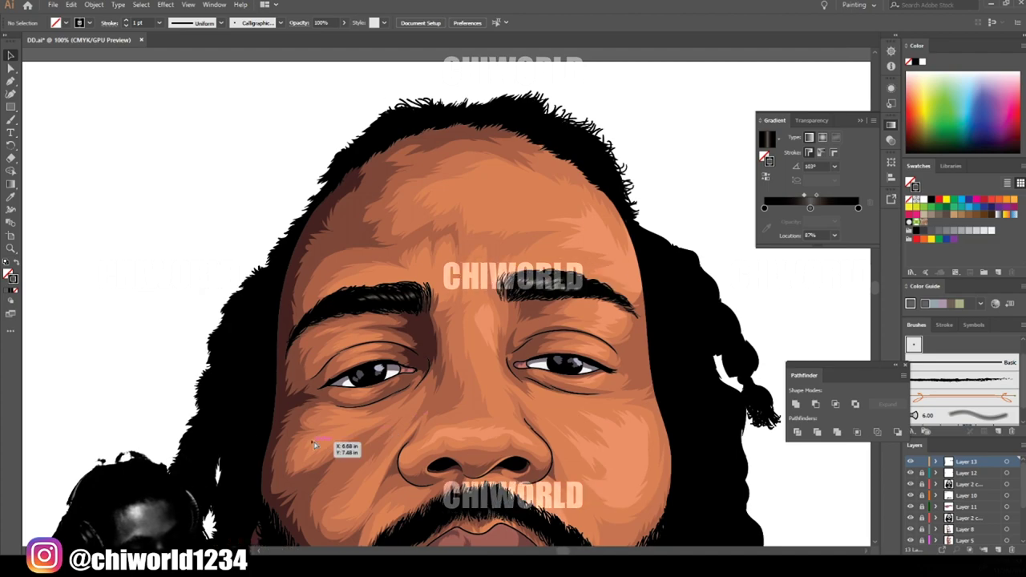
key(ctrl+equal)
key(ctrl+equal)
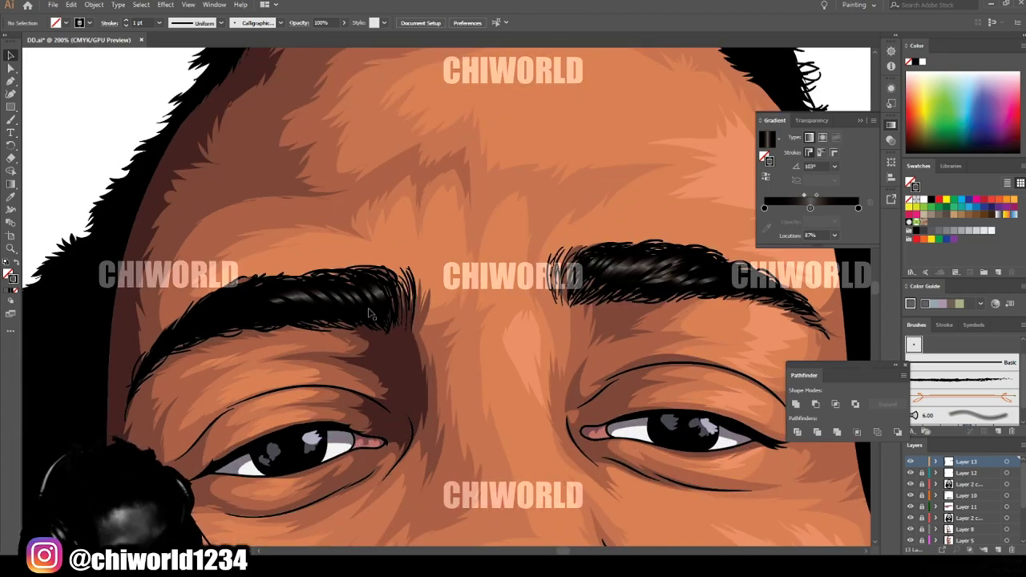
click(11, 119)
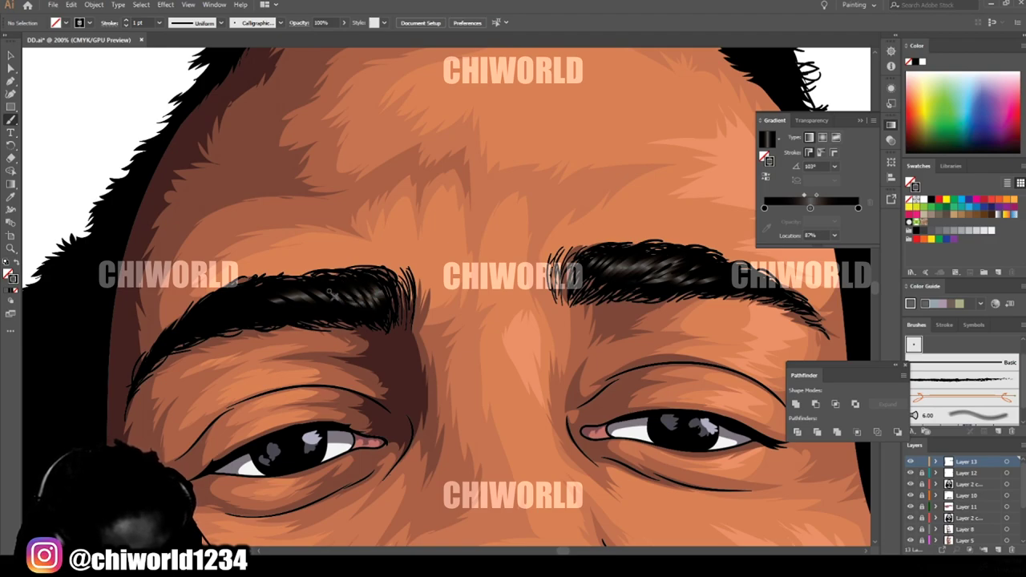
drag(324, 293, 299, 304)
drag(296, 296, 275, 308)
mouse_move(274, 297)
mouse_down()
mouse_move(244, 310)
mouse_move(271, 316)
mouse_up()
mouse_move(319, 293)
mouse_down()
mouse_move(283, 311)
mouse_move(316, 309)
mouse_up()
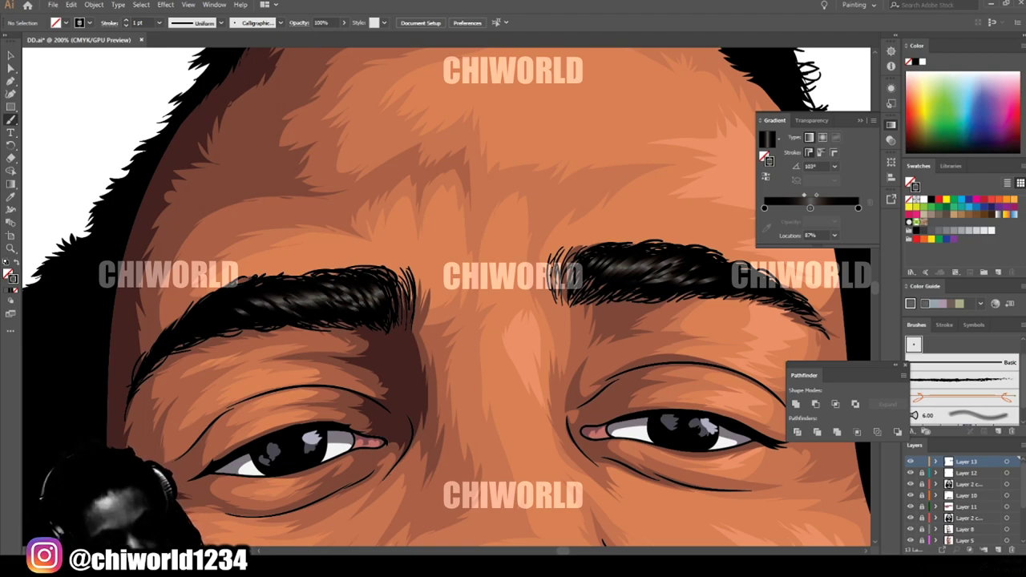
Step: Reduce the stroke weight to 0.75 pt and paint short highlight hairs along the lower beard and up its left edge
key(ctrl+minus)
key(ctrl+minus)
key(ctrl+minus)
key(ctrl+minus)
key(ctrl+minus)
key(ctrl+plus)
key(ctrl+plus)
key(ctrl+plus)
scroll(565, 412, down, 1)
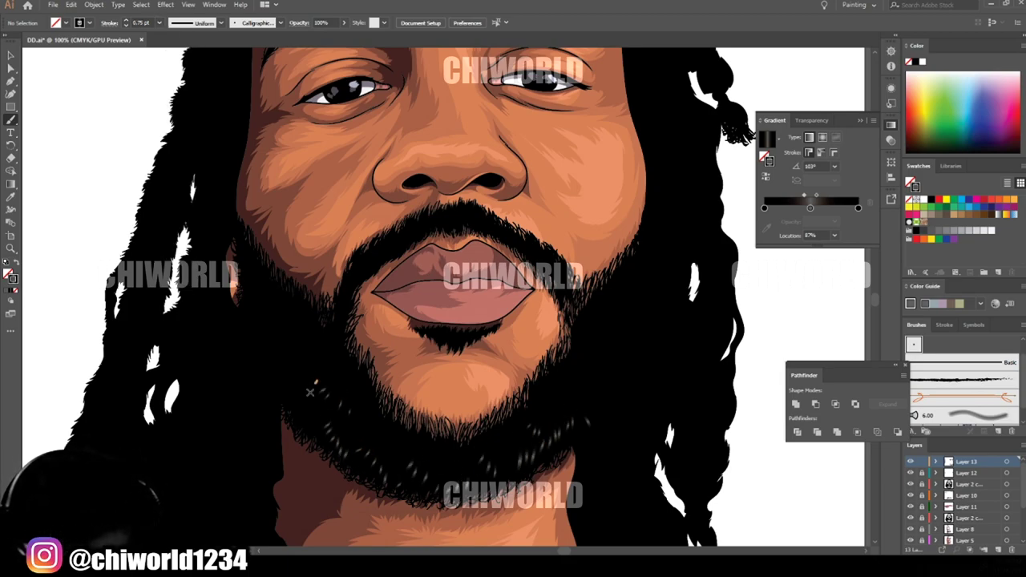
drag(263, 351, 273, 366)
mouse_move(245, 334)
mouse_down()
mouse_move(254, 351)
mouse_move(249, 336)
mouse_up()
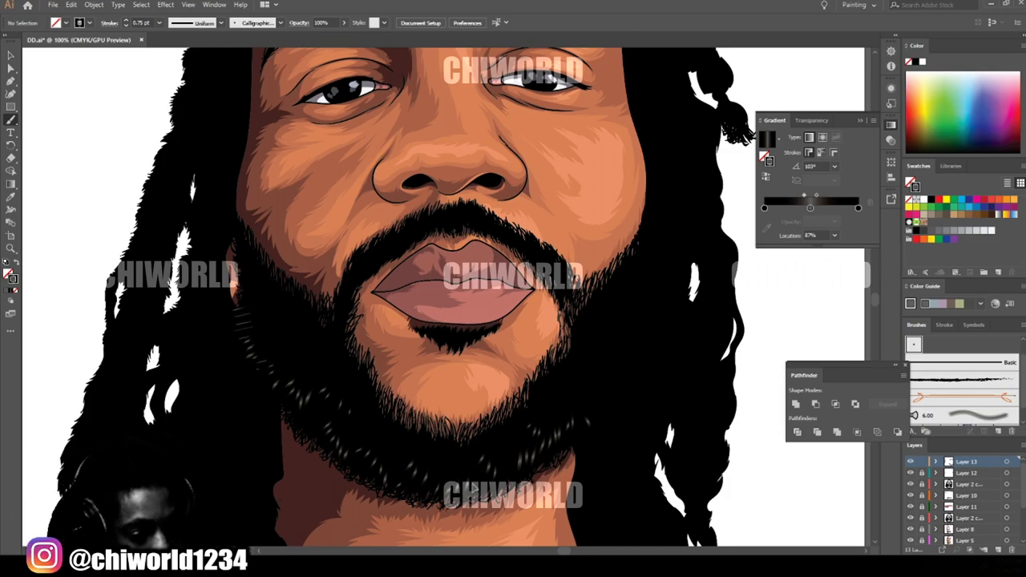
Step: Select the highlight hairs on the beard's left edge, set their gradient angle to 176°, and deselect them
key(ctrl+plus)
drag(205, 355, 269, 477)
click(811, 167)
scroll(812, 167, up, 20)
click(333, 430)
Step: Paint more short gradient hairs with the Paintbrush on both sides of the beard along the jaw
key(ctrl+minus)
key(ctrl+0)
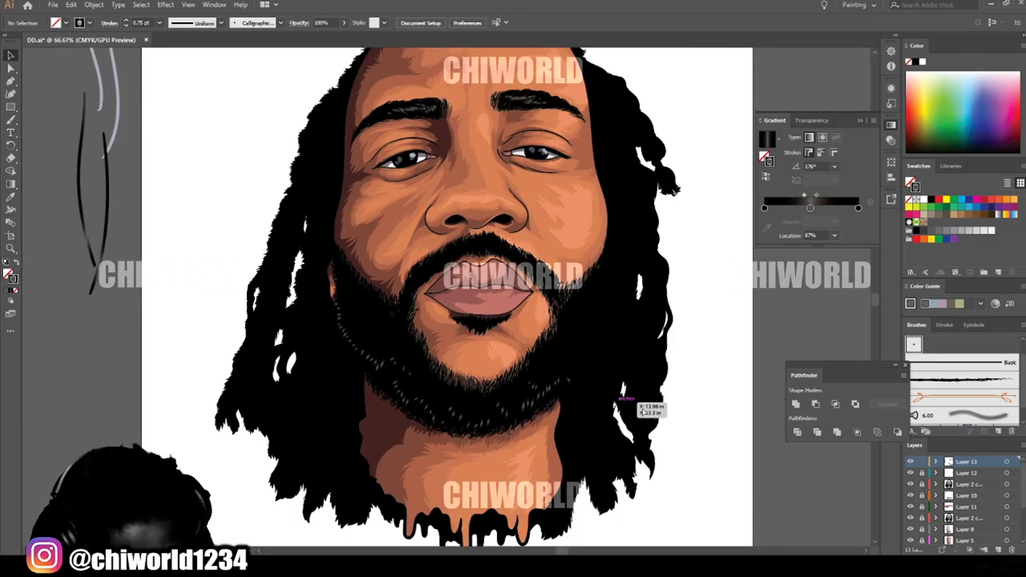
key(ctrl+1)
key(b)
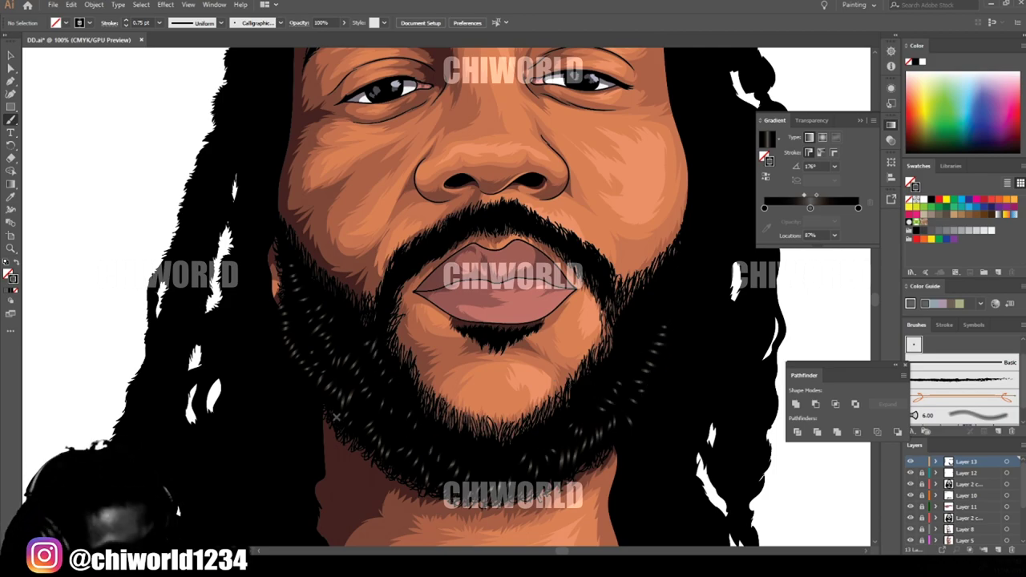
Step: Paint more short gradient highlight hairs through the left side of the beard, along the outer edge and jaw
key(ctrl+minus)
key(ctrl+minus)
key(ctrl+minus)
key(ctrl+minus)
key(ctrl+minus)
key(ctrl+plus)
key(ctrl+plus)
key(ctrl+plus)
key(ctrl+plus)
key(ctrl+plus)
key(ctrl+plus)
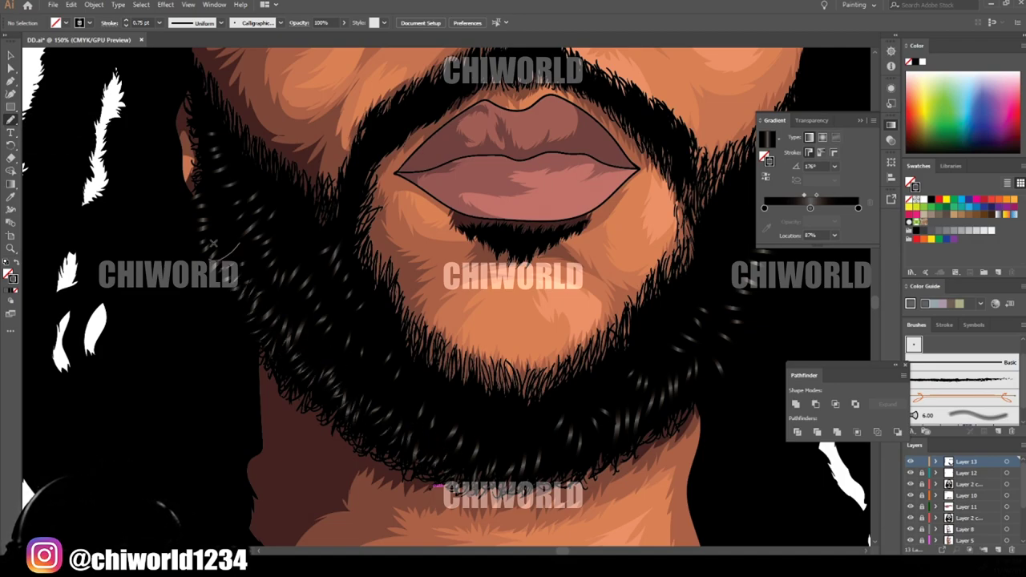
key(ctrl+minus)
key(ctrl+minus)
key(ctrl+minus)
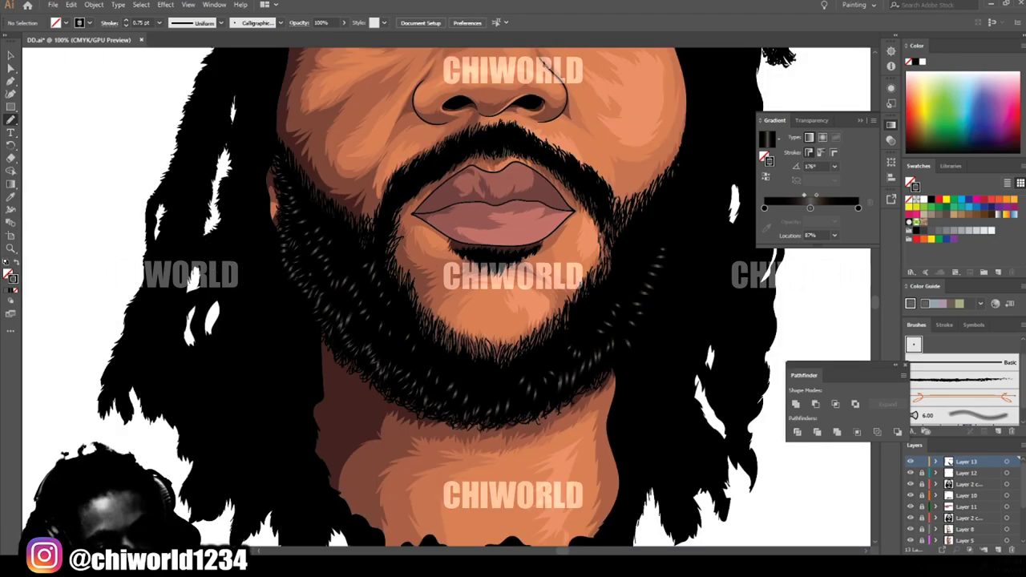
Step: Set the stroke weight to 1 pt and paint highlight hairs over the moustache's left half and the left cheek's beard
key(ctrl+plus)
key(ctrl+plus)
key(ctrl+plus)
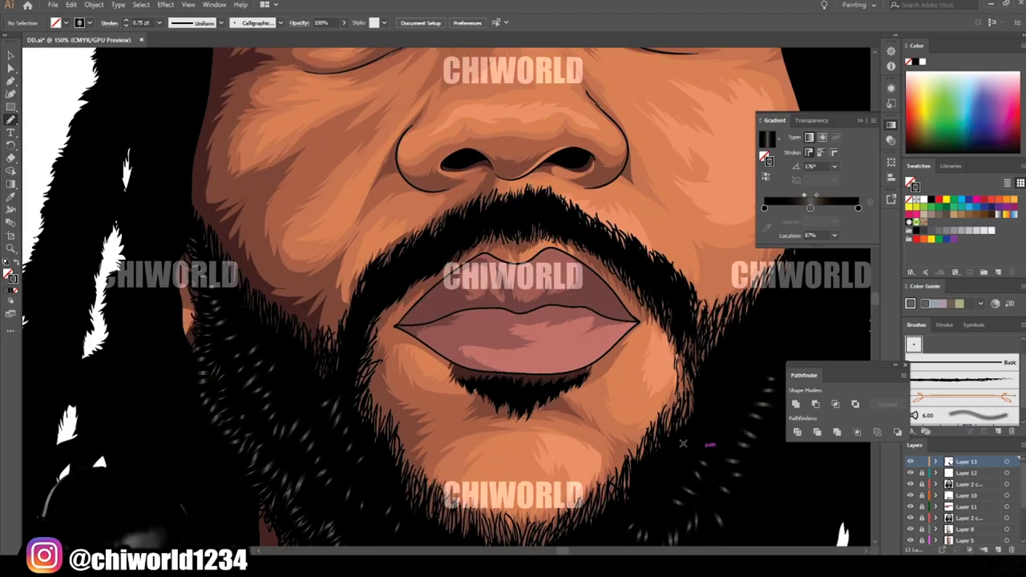
click(160, 22)
click(171, 69)
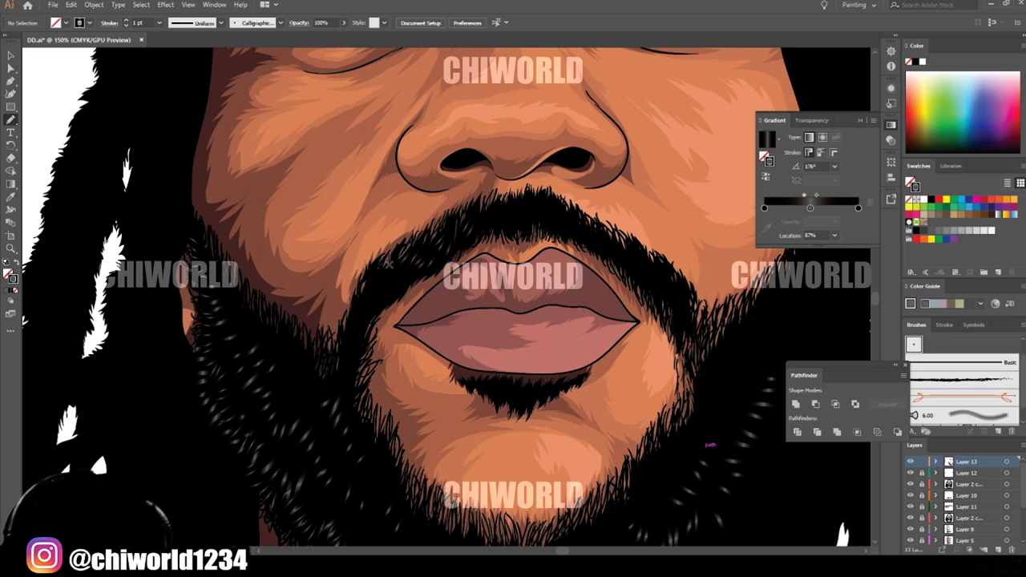
scroll(456, 213, down, 3)
scroll(499, 288, up, 3)
drag(419, 425, 415, 450)
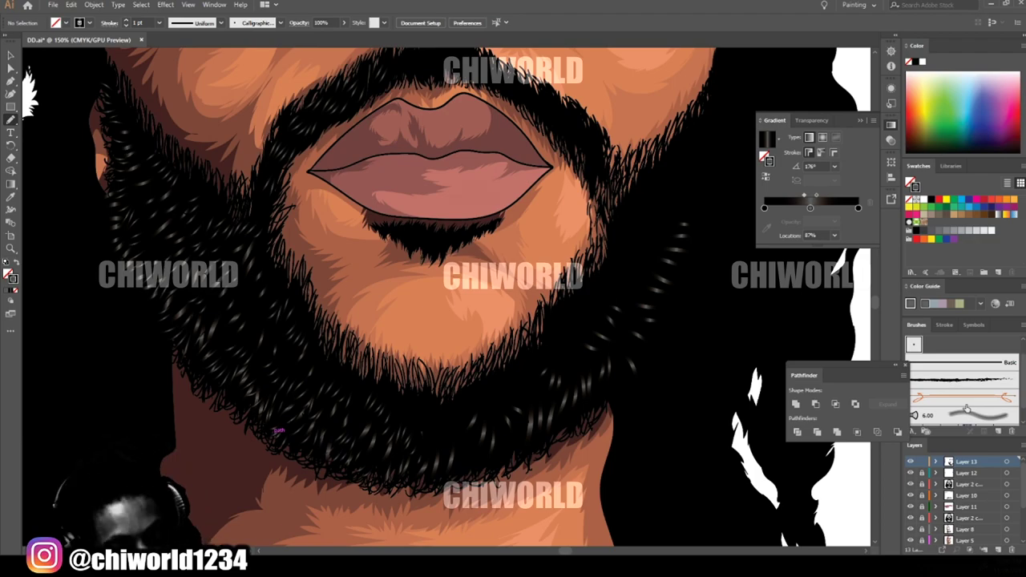
scroll(543, 412, down, 3)
scroll(543, 412, up, 3)
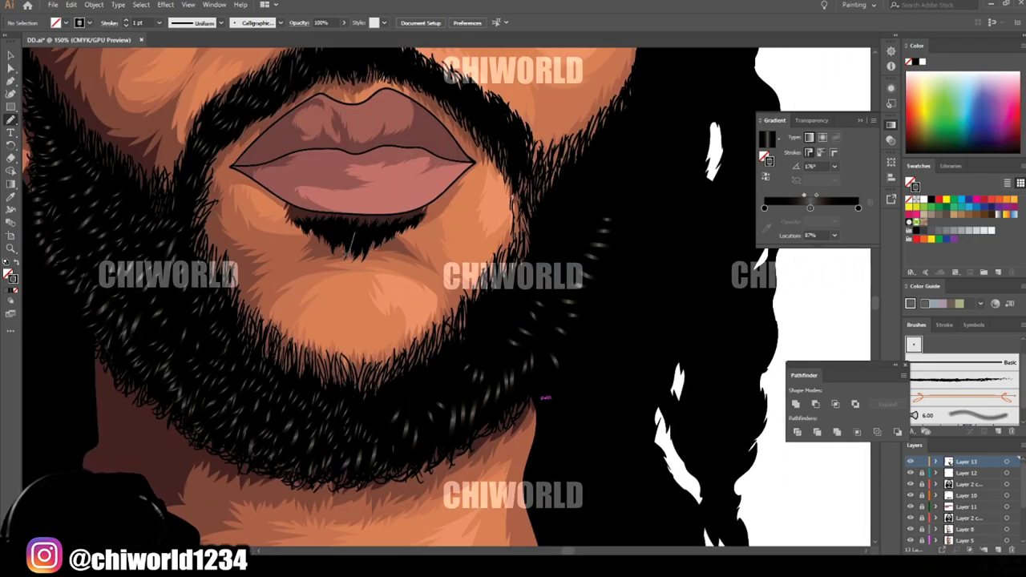
Step: Paint curved gradient highlight hairs into the black hair along the hairline above the forehead
scroll(324, 217, down, 2)
scroll(668, 332, up, 2)
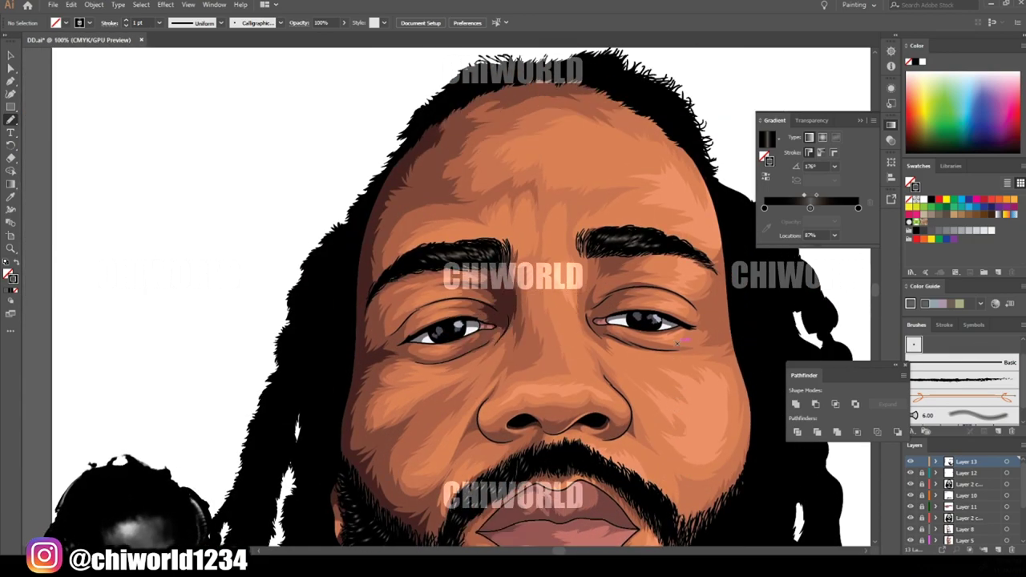
scroll(668, 331, up, 2)
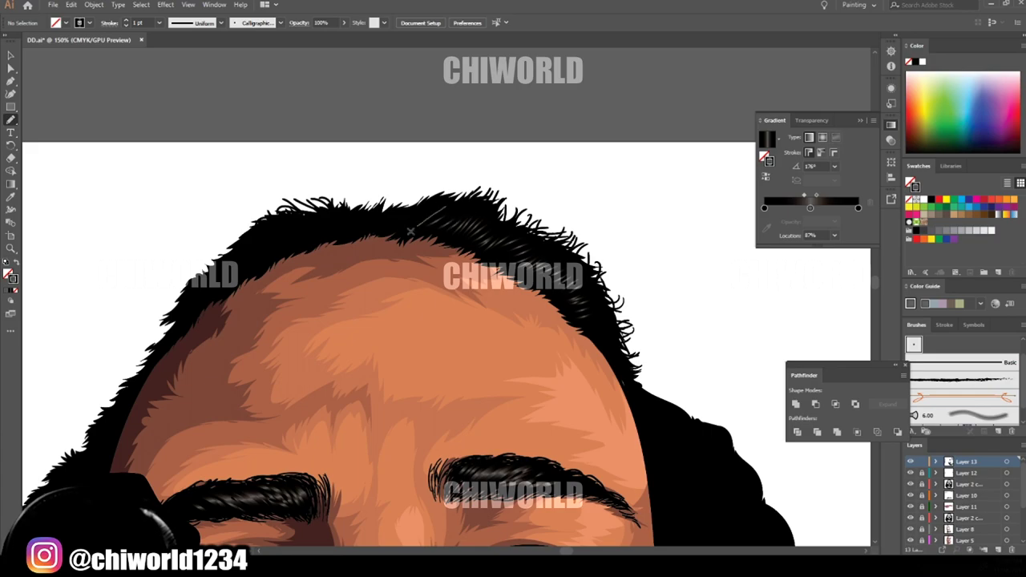
Step: Paint clusters of short highlight hairs down the upper dreadlocks on both sides of the face
scroll(460, 219, down, 5)
scroll(385, 281, up, 4)
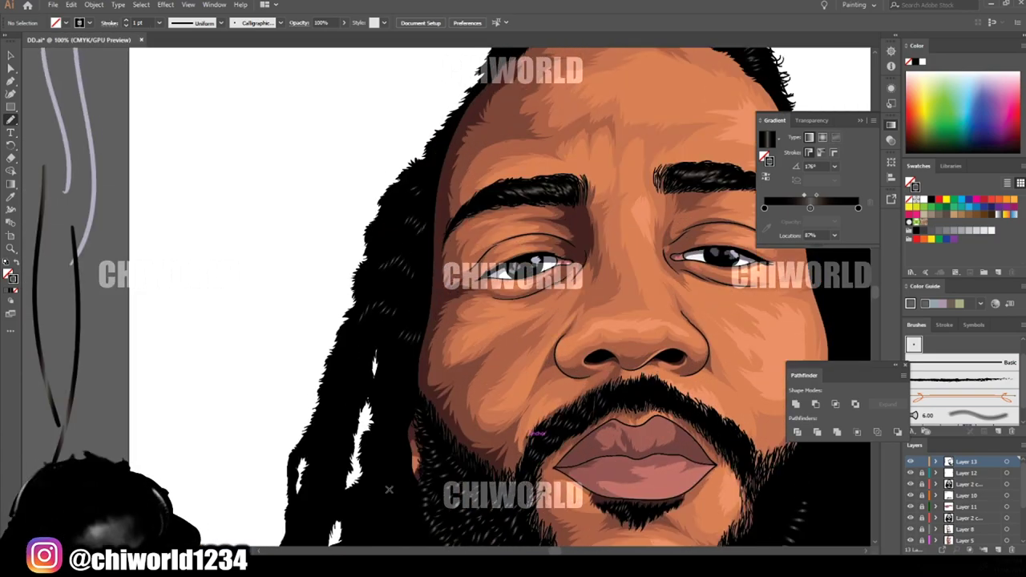
scroll(403, 297, down, 4)
scroll(589, 345, up, 4)
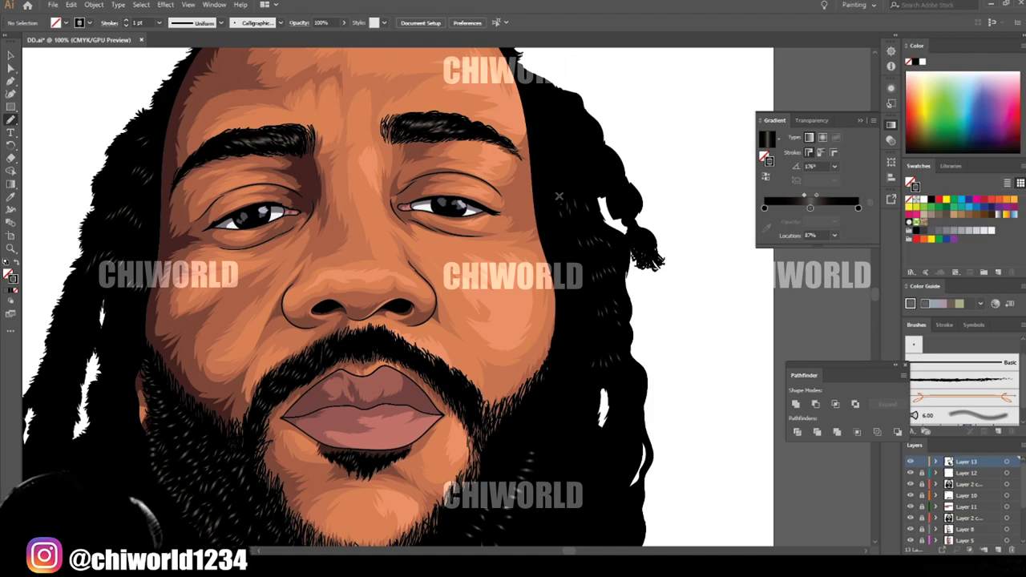
Step: Continue the clusters of highlight hairs on the lower dreadlocks on both sides of the beard and neck
scroll(528, 95, down, 4)
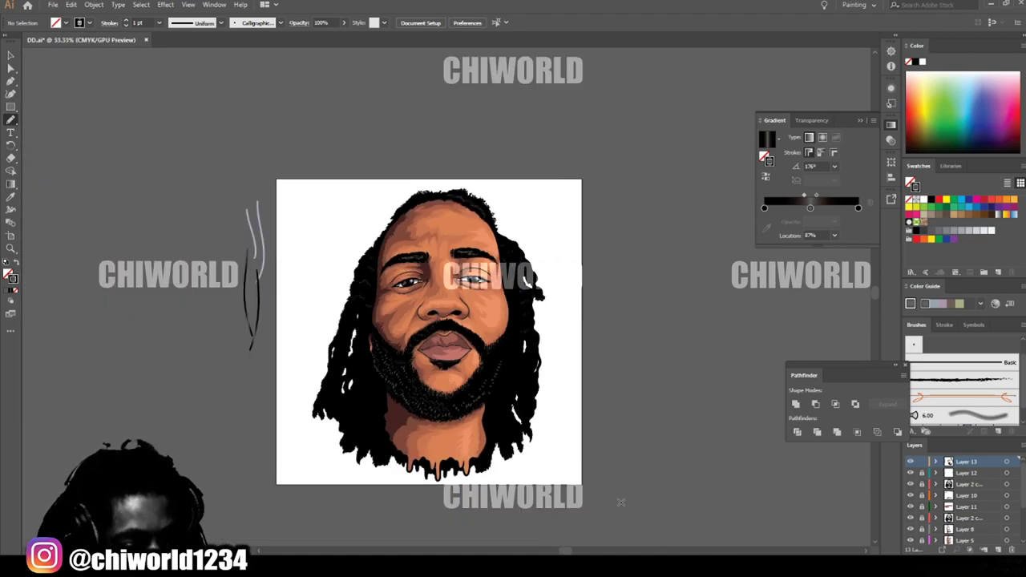
scroll(299, 368, up, 4)
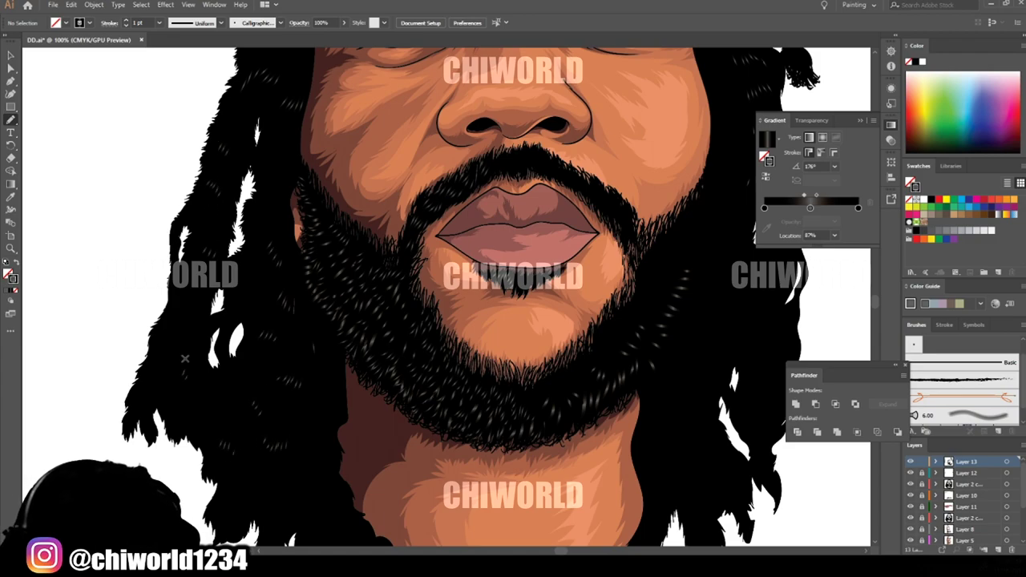
key(ctrl+minus)
key(ctrl+minus)
key(ctrl+minus)
scroll(531, 300, up, 3)
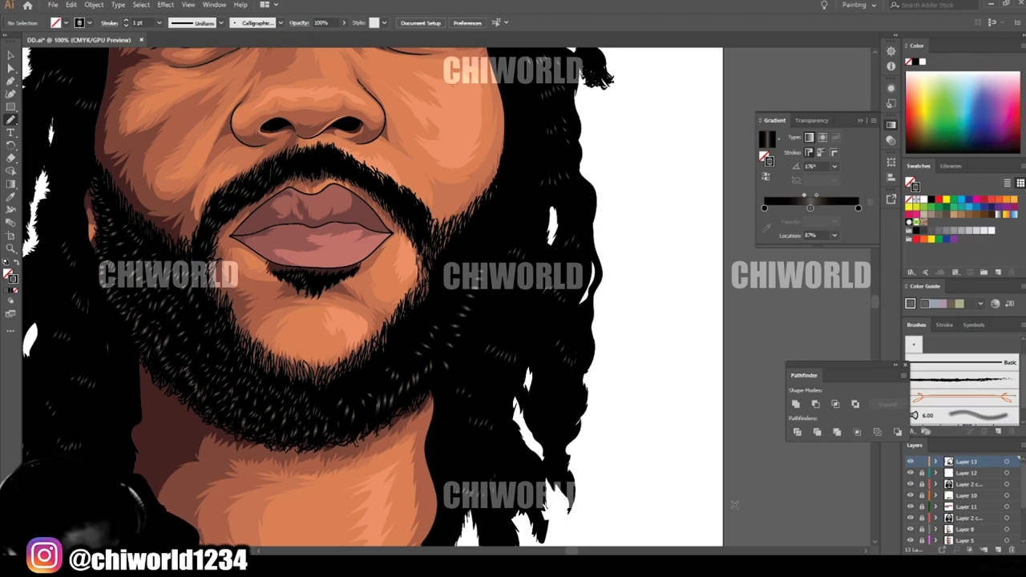
Step: Fill the beard's right side with short gradient highlight hairs from the cheek down along the jaw to the chin
key(ctrl+minus)
key(ctrl+minus)
scroll(598, 472, up, 2)
key(ctrl+plus)
key(ctrl+plus)
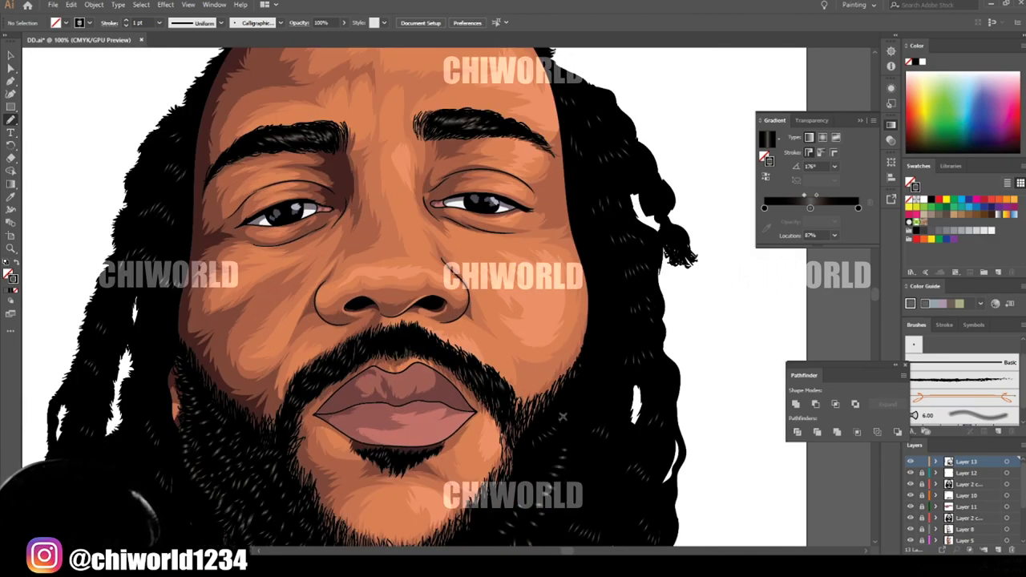
scroll(561, 369, down, 3)
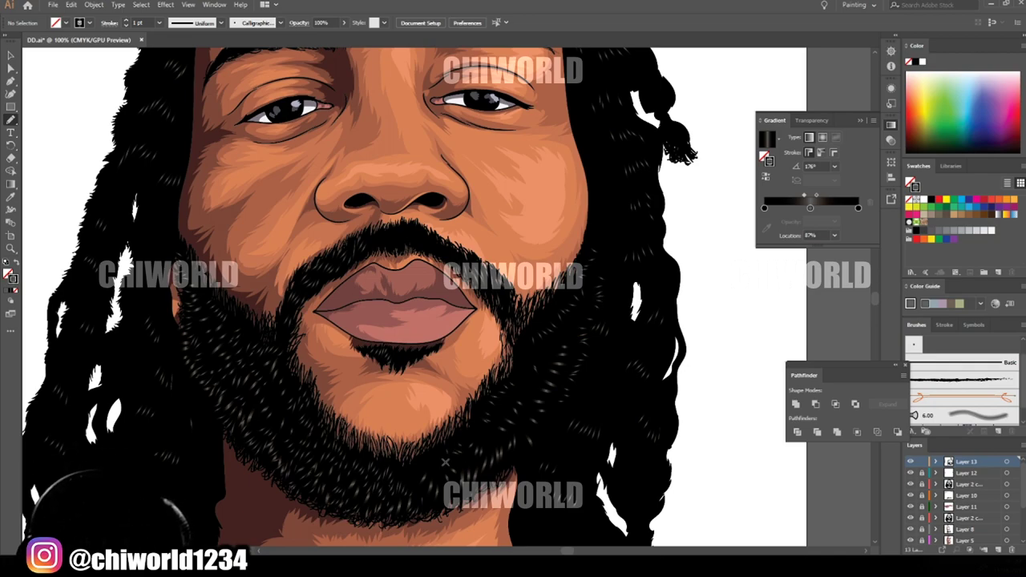
scroll(441, 486, down, 2)
scroll(385, 449, up, 2)
scroll(321, 321, up, 3)
scroll(262, 258, down, 1)
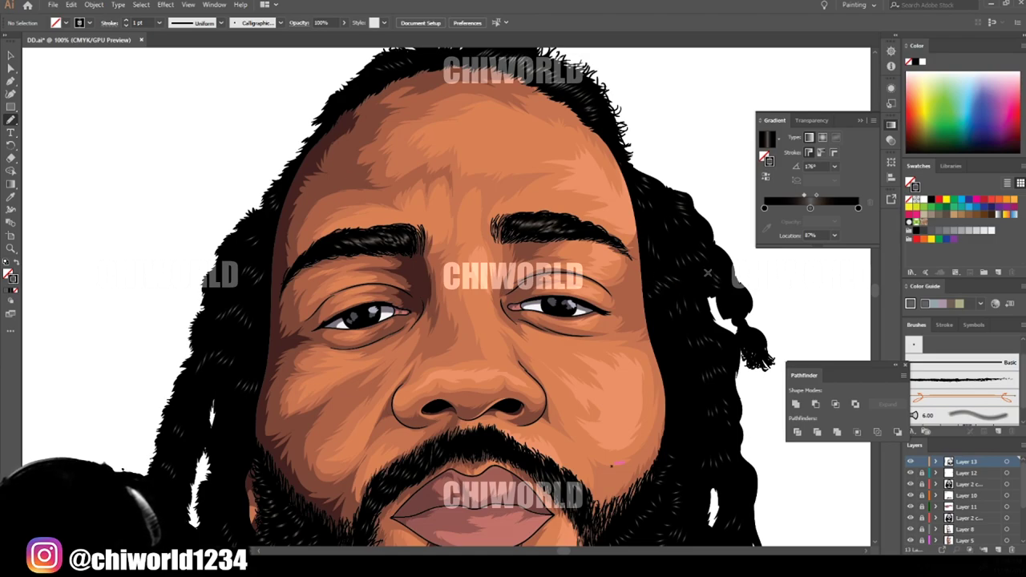
Step: Examine the highlight hairs across the whole portrait, from the hairline to the dripping neck edge
scroll(714, 277, down, 3)
scroll(302, 384, up, 1)
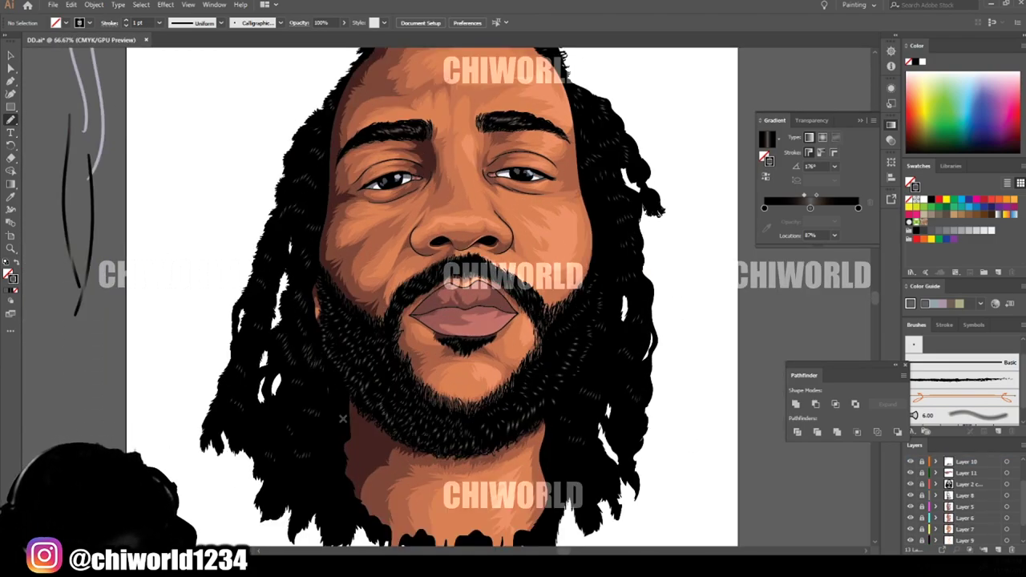
scroll(641, 425, down, 1)
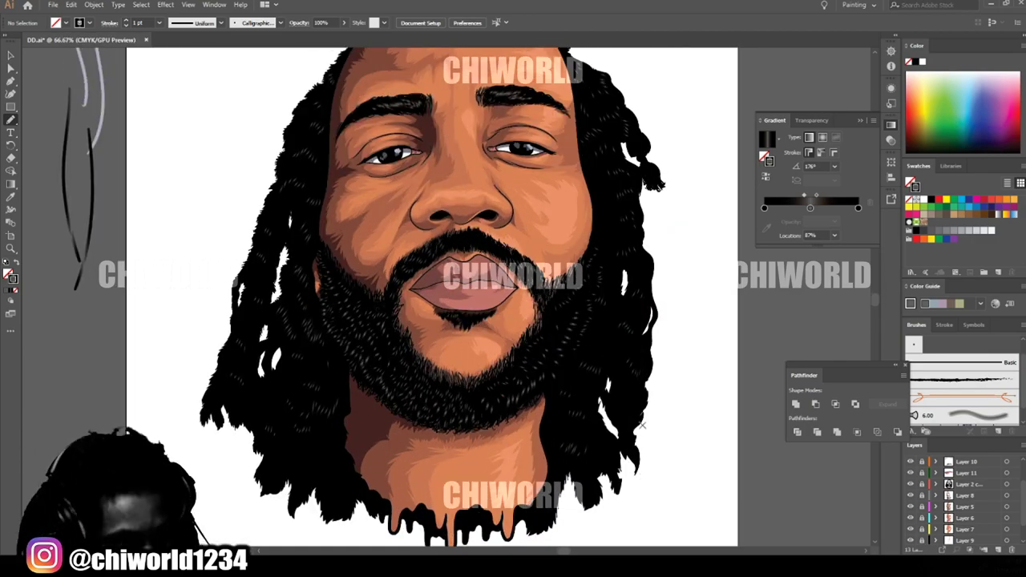
scroll(335, 458, up, 1)
scroll(348, 447, down, 2)
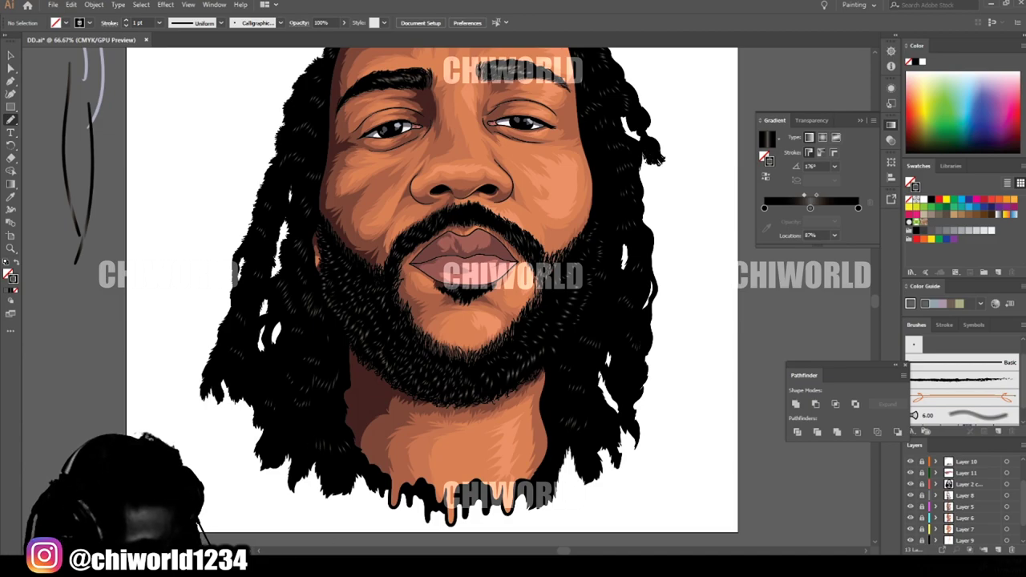
scroll(859, 321, up, 2)
key(ctrl+minus)
scroll(720, 354, up, 2)
key(ctrl+plus)
scroll(720, 355, right, 1)
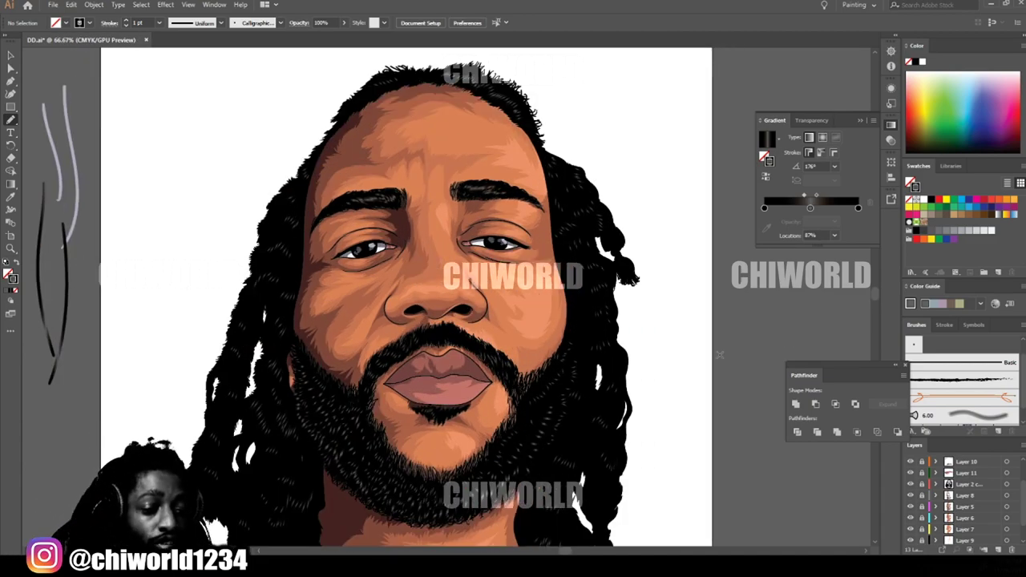